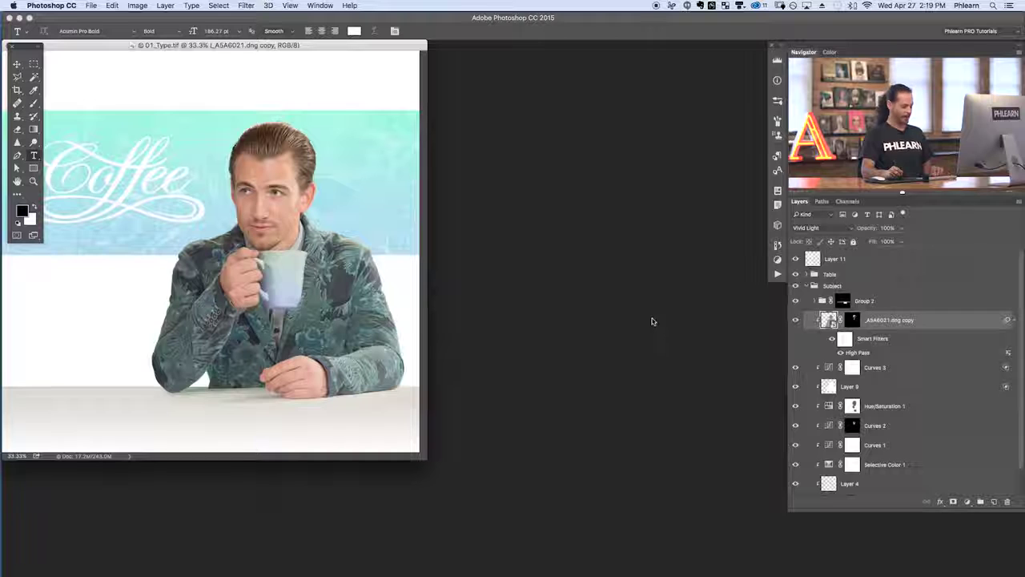
Show the image in full-screen mode, collapse the Subject group, and hide Layer 11 and the Table and Subject groups.
{"action": "key", "text": "f"}
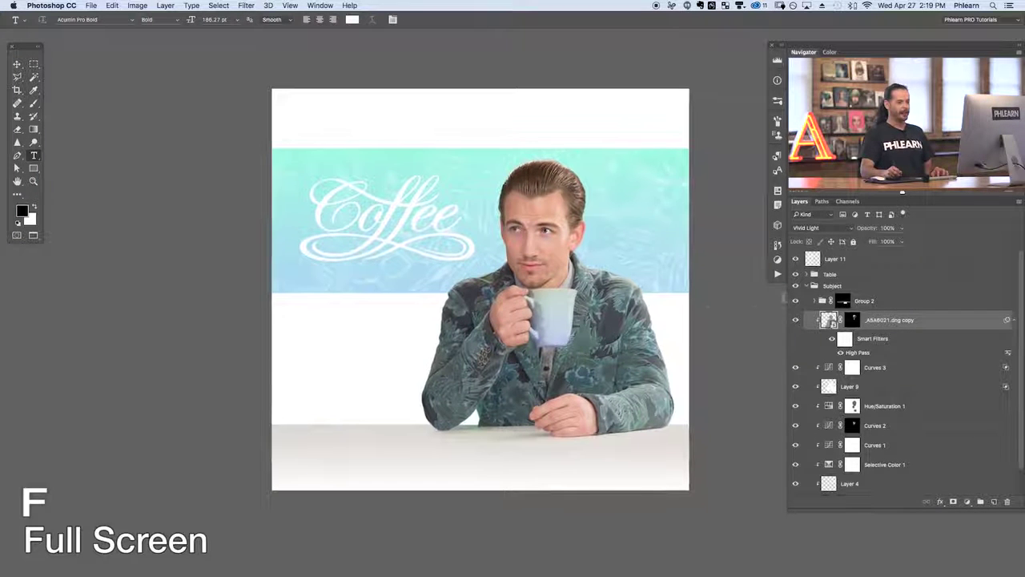
{"action": "left_click", "coordinate": [807, 286]}
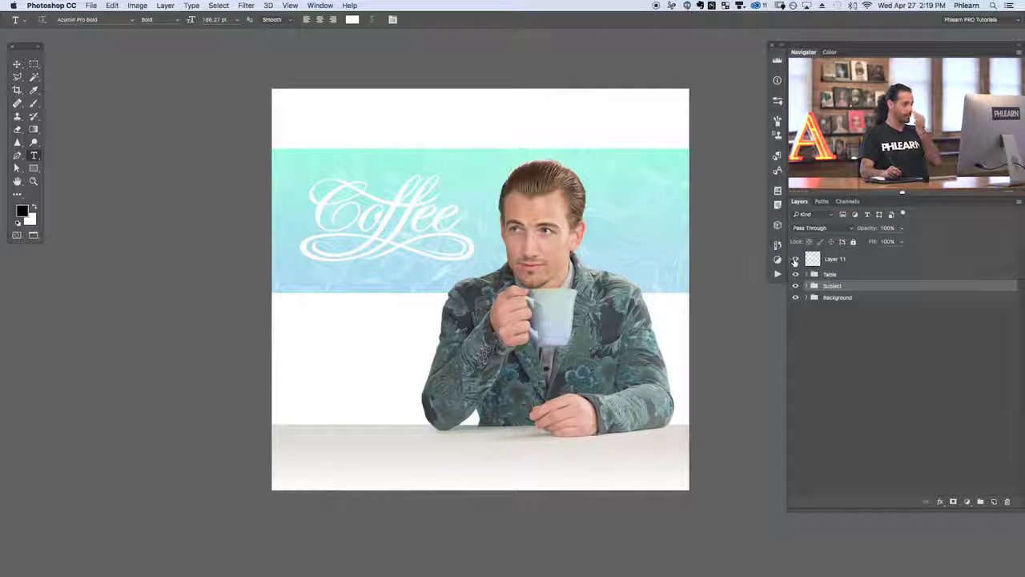
{"action": "left_click", "coordinate": [795, 258]}
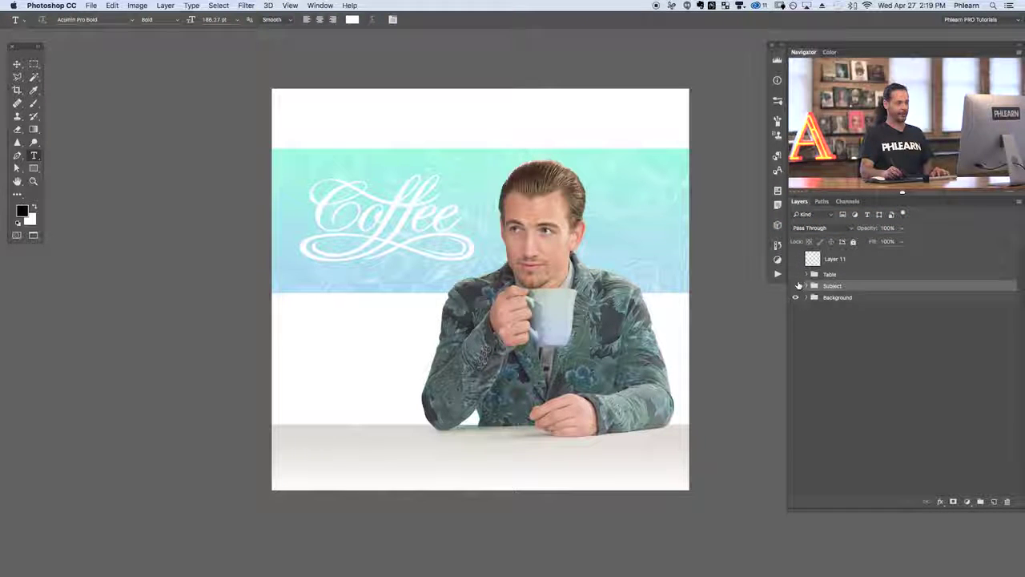
{"action": "left_click", "coordinate": [796, 285]}
Expand the Background group and hide Color Fill 10, Layer 7 and Color Fill 2, leaving only Color Fill 1 showing.
{"action": "left_click", "coordinate": [807, 297]}
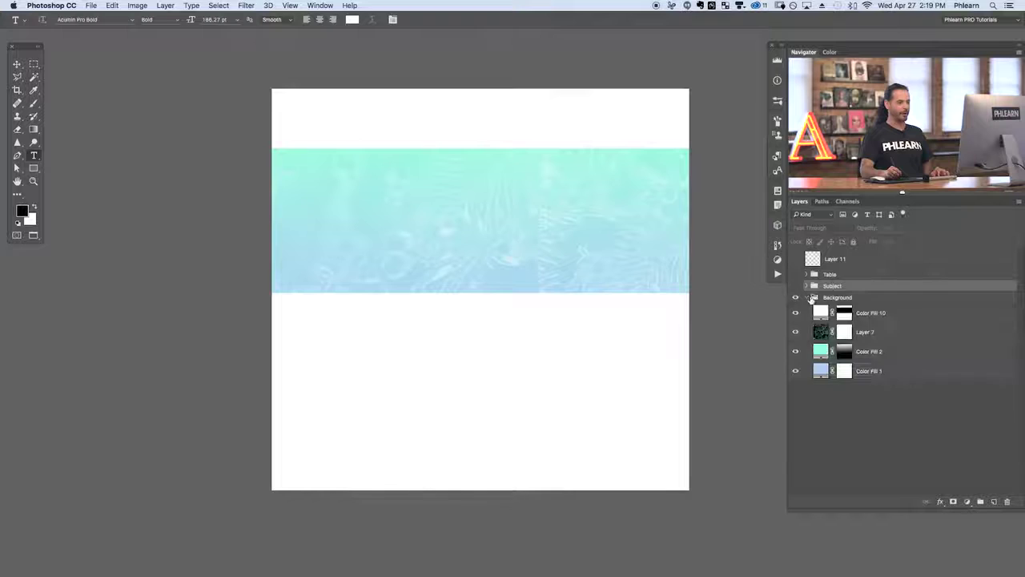
{"action": "left_click", "coordinate": [795, 312]}
{"action": "left_click", "coordinate": [795, 331]}
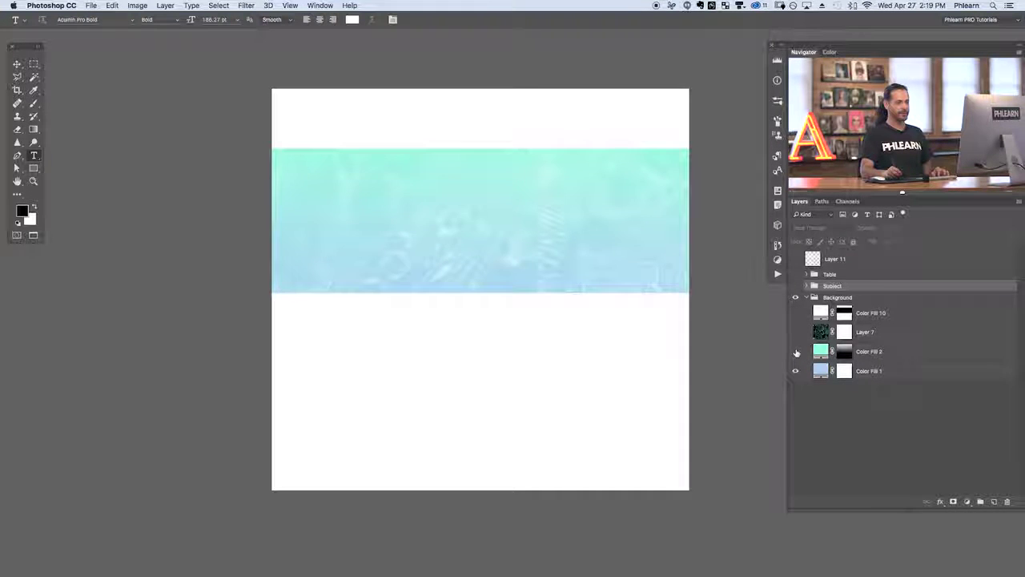
{"action": "left_click", "coordinate": [796, 351]}
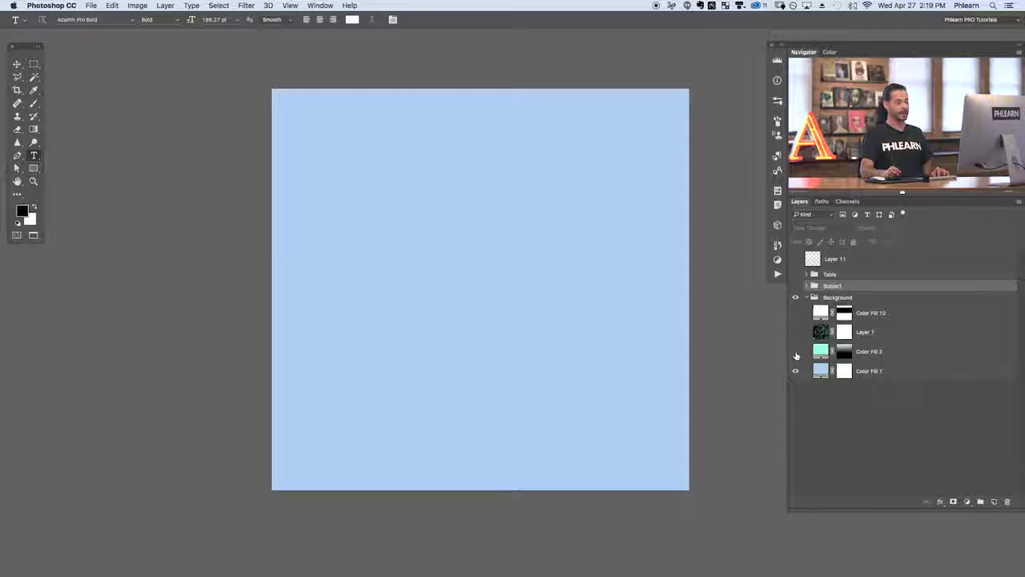
Show Color Fill 2, Layer 7 and the Subject group again, and select Layer 7.
{"action": "left_click", "coordinate": [795, 352]}
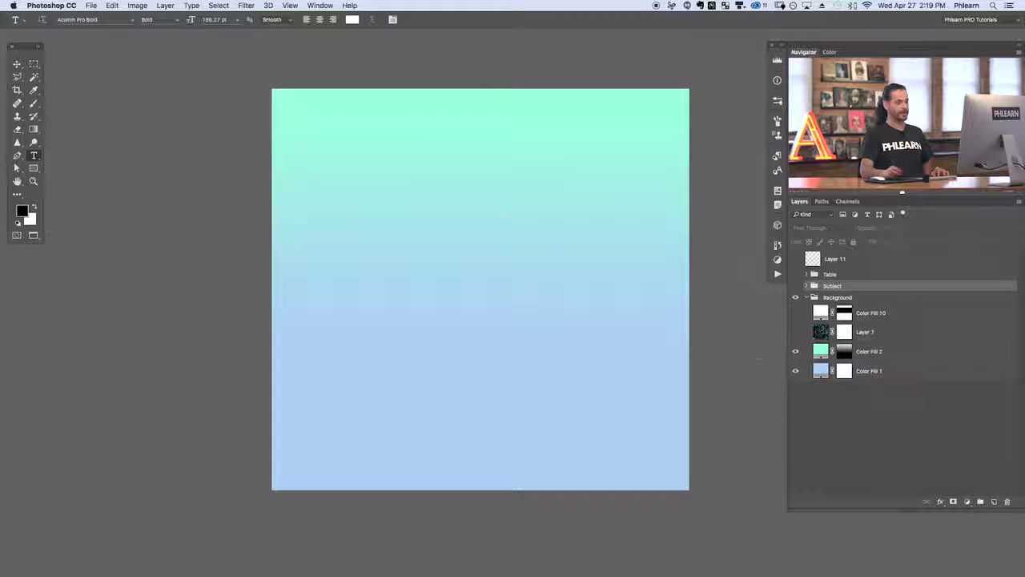
{"action": "left_click", "coordinate": [795, 332]}
{"action": "left_click", "coordinate": [864, 332]}
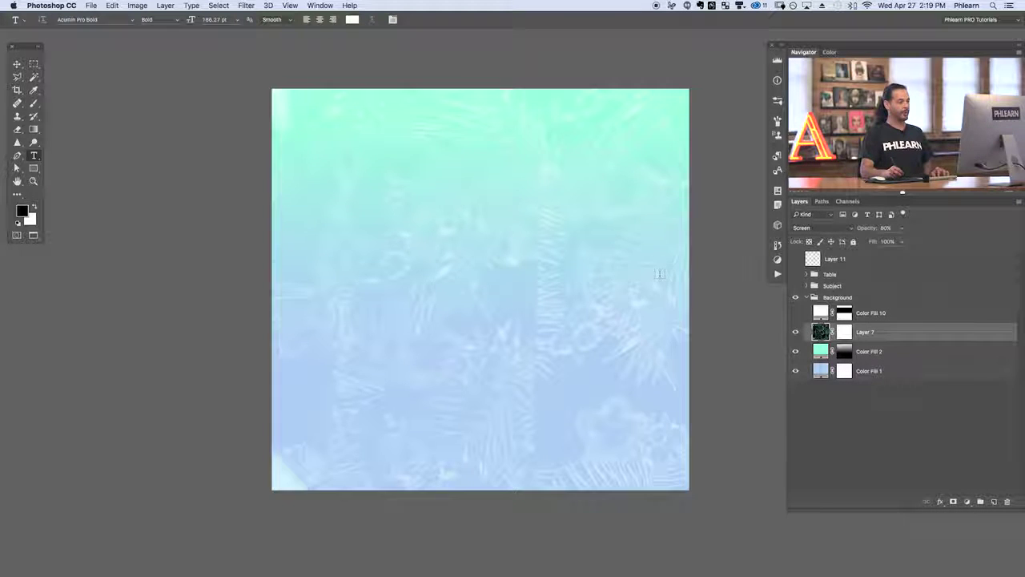
{"action": "left_click", "coordinate": [795, 285]}
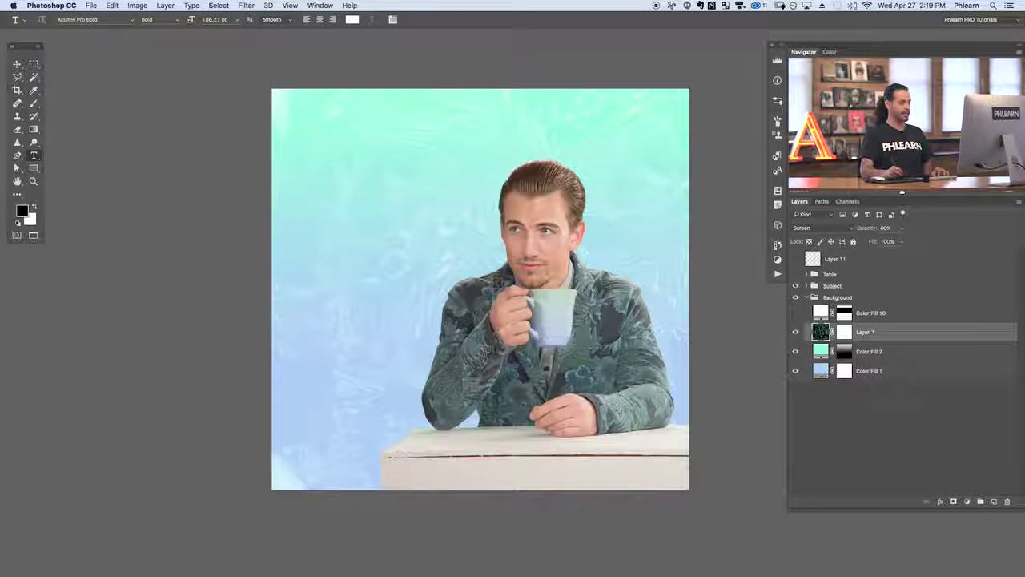
Set Layer 7's blend mode to Normal to examine the original floral fabric pattern.
{"action": "left_click_drag", "start_coordinate": [561, 339], "coordinate": [555, 345]}
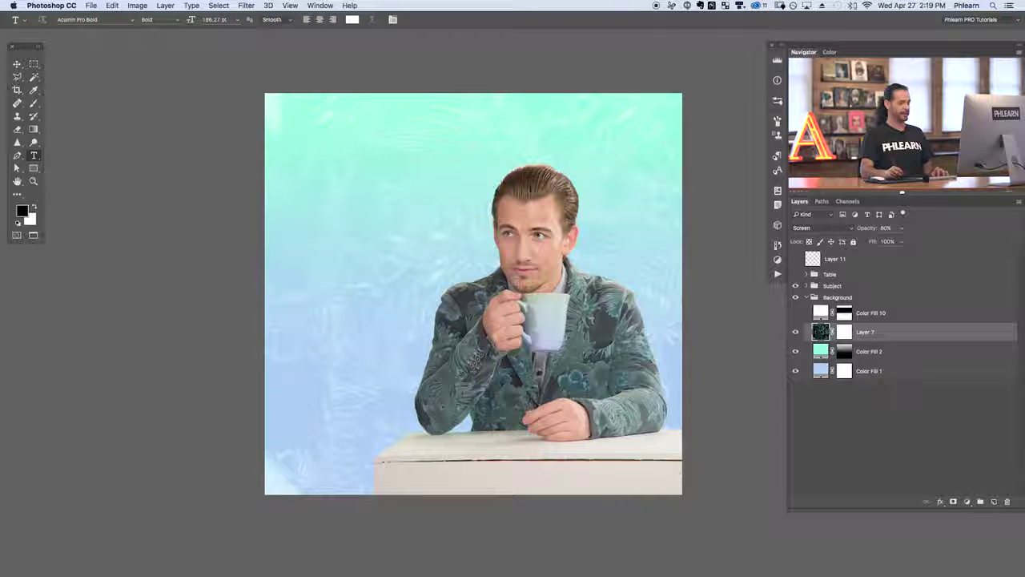
{"action": "left_click", "coordinate": [803, 228]}
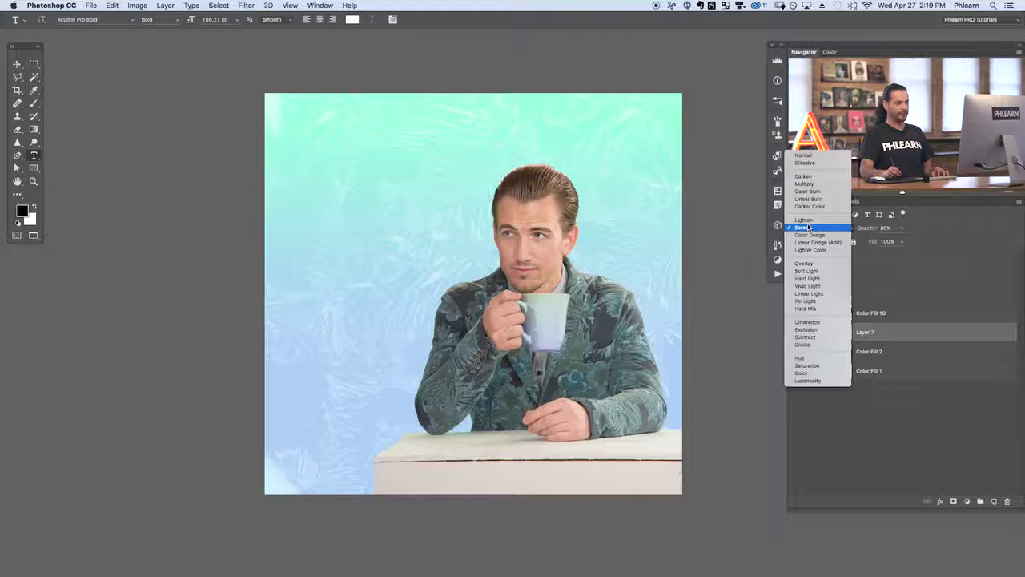
{"action": "left_click", "coordinate": [815, 164]}
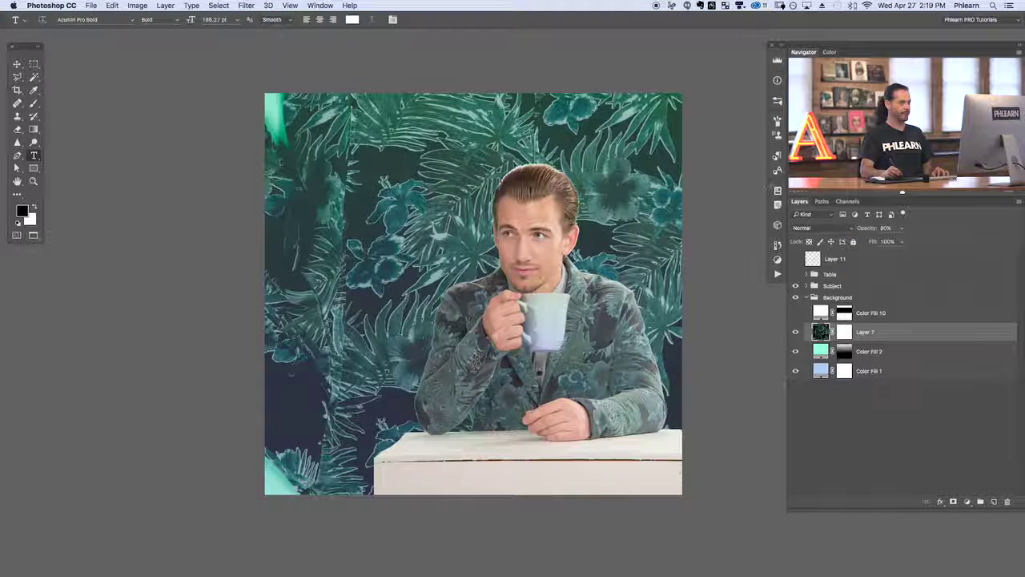
Try scaling Layer 7's fabric pattern proportionally to 31% and moving it beside the man.
{"action": "key", "text": "ctrl+t"}
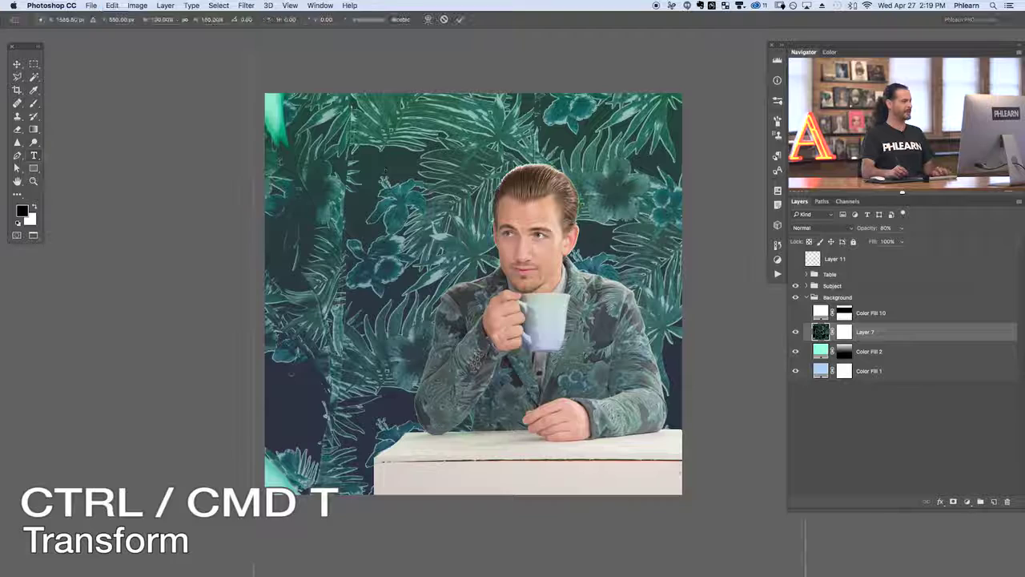
{"action": "left_click", "coordinate": [185, 21]}
{"action": "left_click_drag", "start_coordinate": [196, 21], "coordinate": [189, 23]}
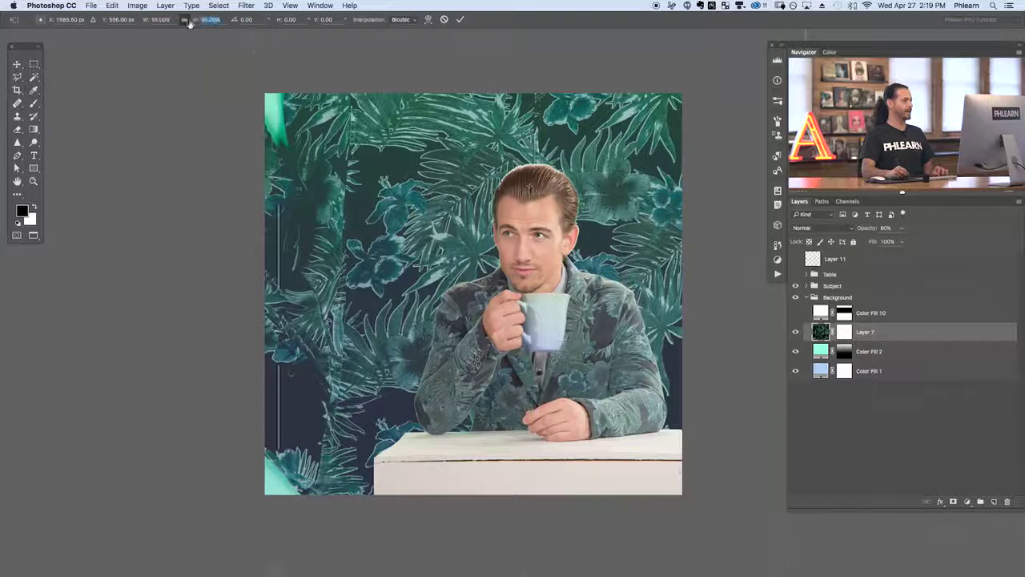
{"action": "type", "text": "31"}
{"action": "key", "text": "Return"}
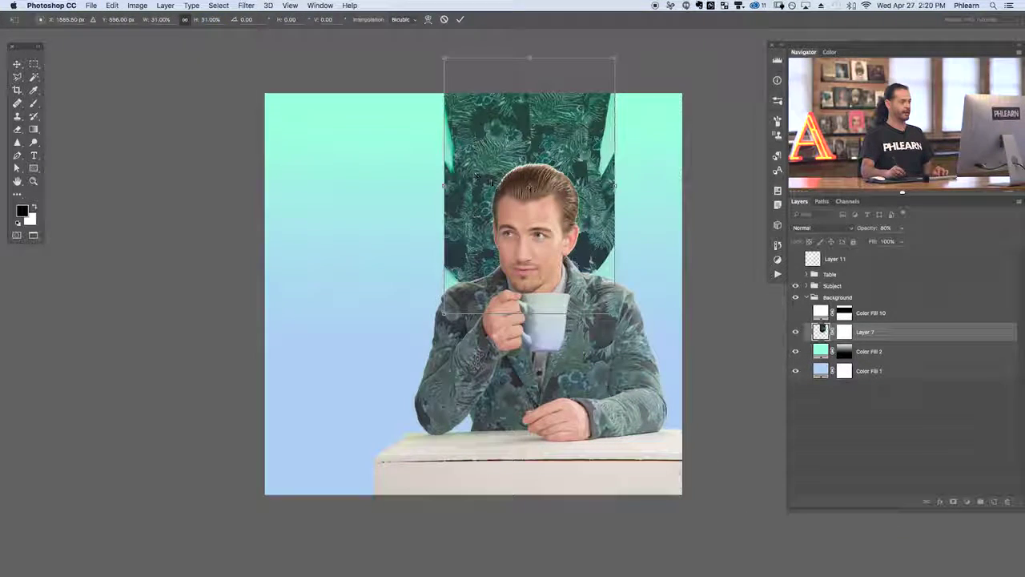
{"action": "left_click_drag", "start_coordinate": [502, 173], "coordinate": [333, 230]}
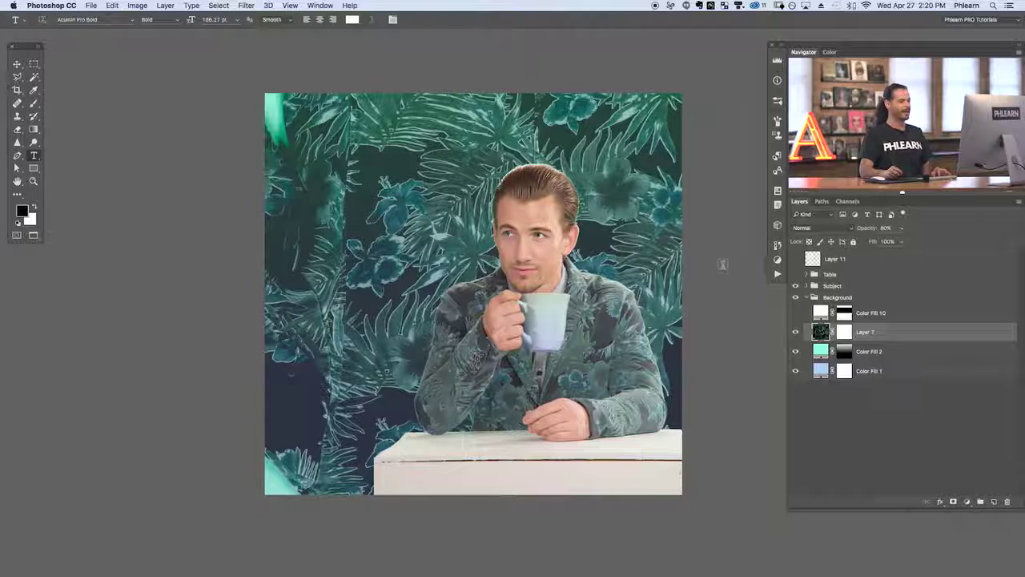
Set Layer 7's blend mode to Screen and show the white Color Fill 10 layer.
{"action": "left_click", "coordinate": [815, 229]}
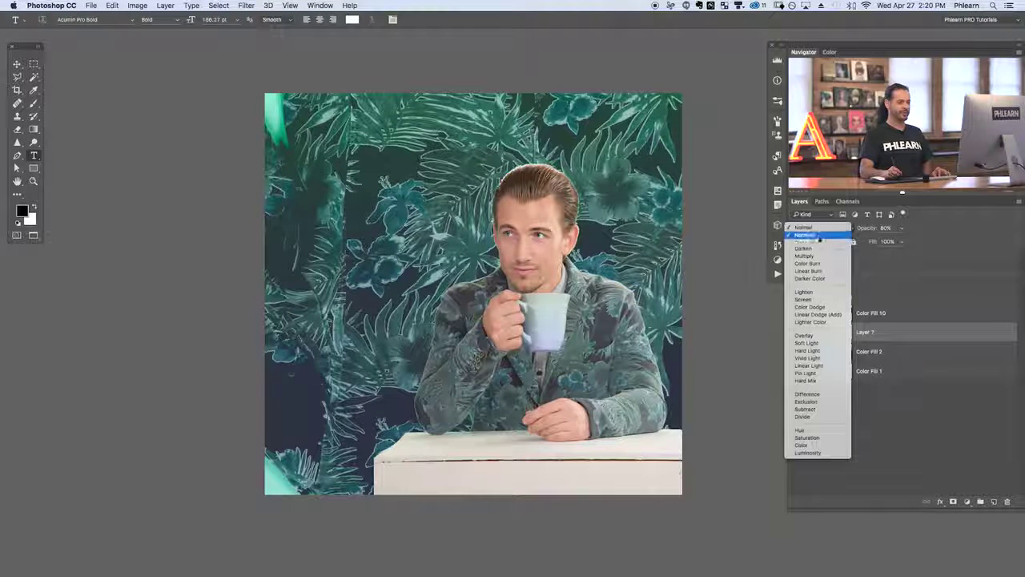
{"action": "left_click", "coordinate": [816, 300]}
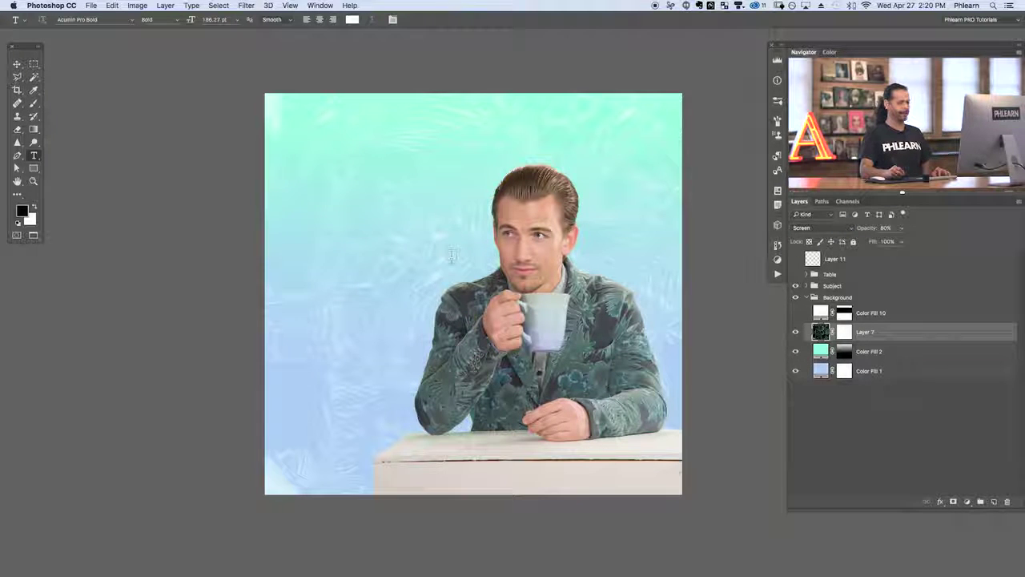
{"action": "left_click", "coordinate": [795, 313]}
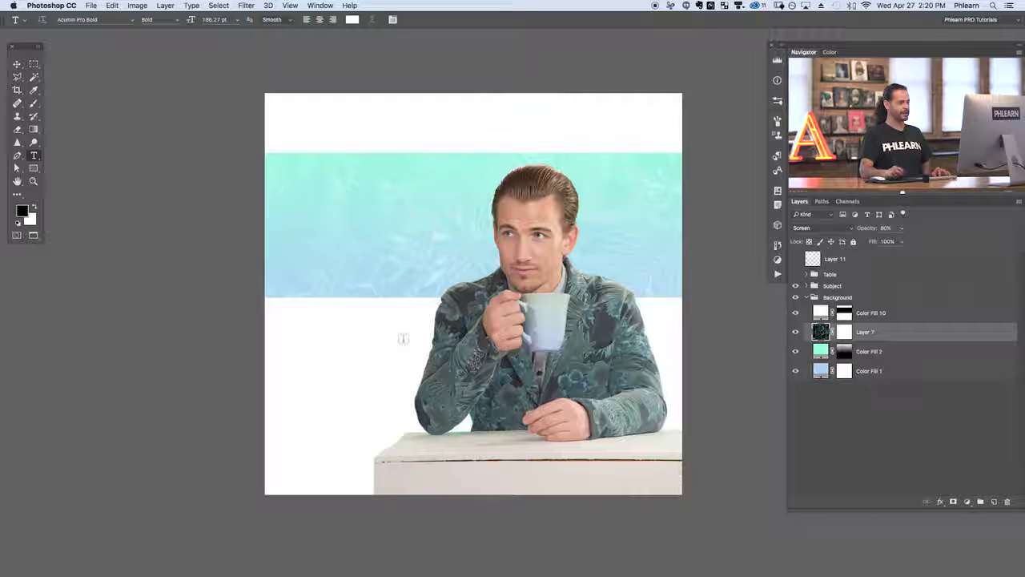
View the background without the Subject group, collapse the Background group, then show and expand the Subject group.
{"action": "left_click", "coordinate": [795, 285]}
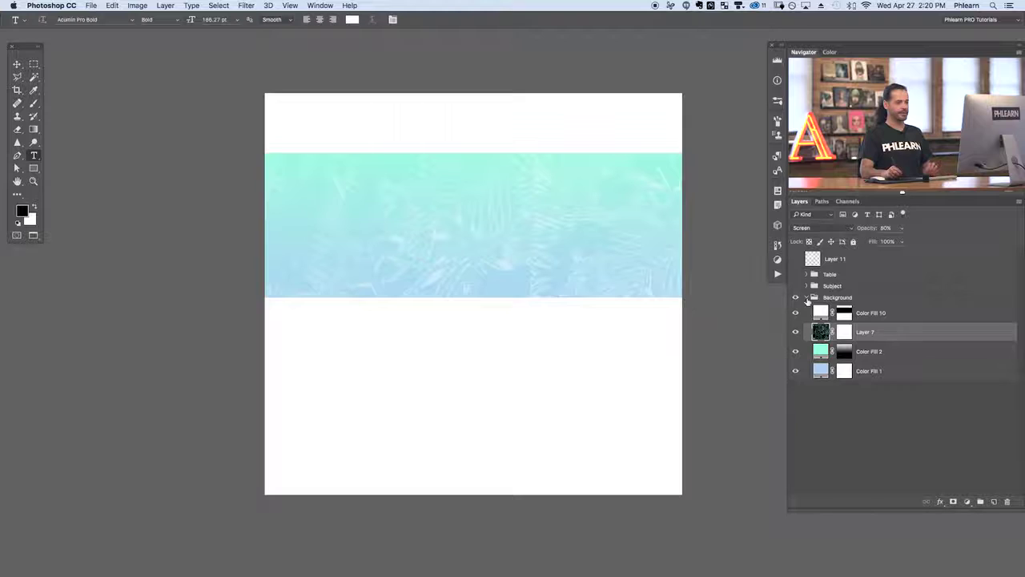
{"action": "left_click", "coordinate": [807, 298]}
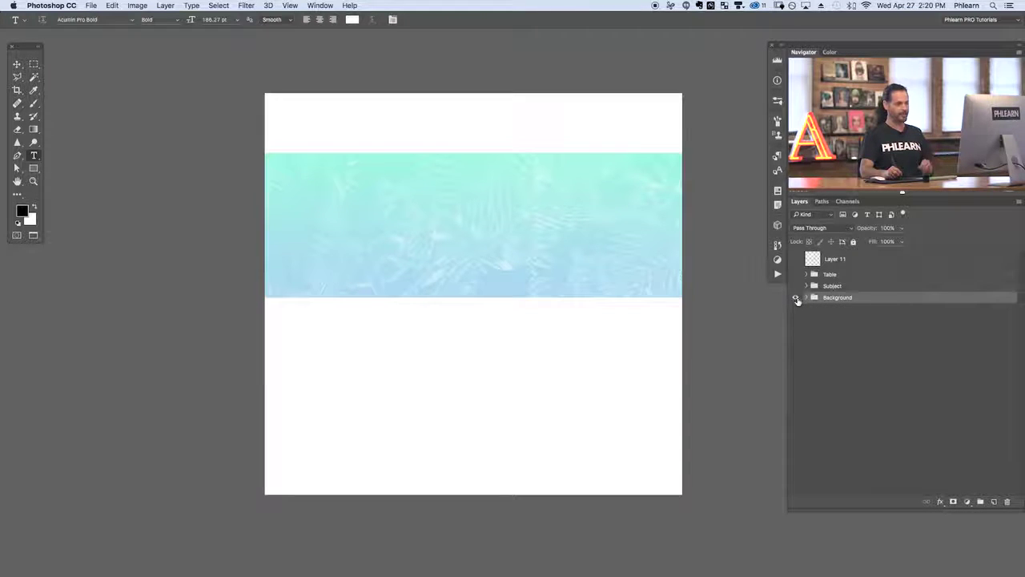
{"action": "left_click", "coordinate": [796, 286]}
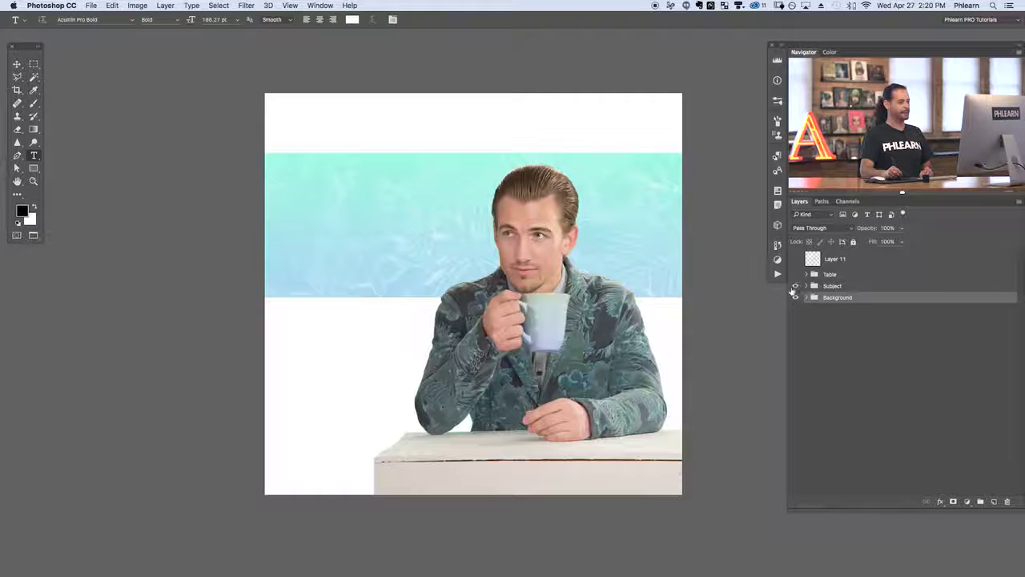
{"action": "left_click", "coordinate": [806, 287]}
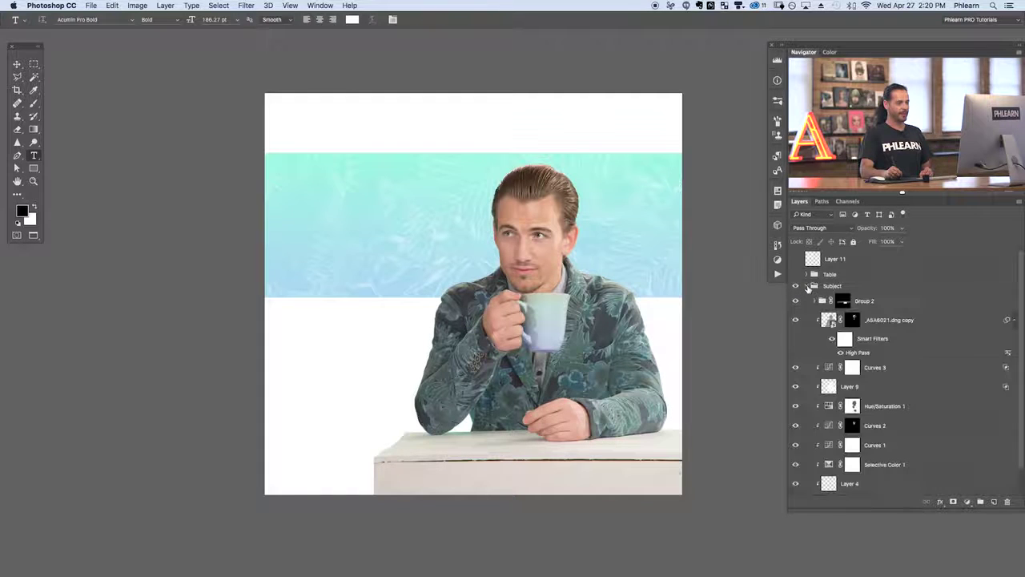
Hide all Subject layers above _A5A6021.dng and view that photo with its layer mask disabled and re-enabled.
{"action": "left_click", "coordinate": [796, 465]}
{"action": "scroll", "coordinate": [1020, 390], "scroll_direction": "down", "scroll_amount": 1}
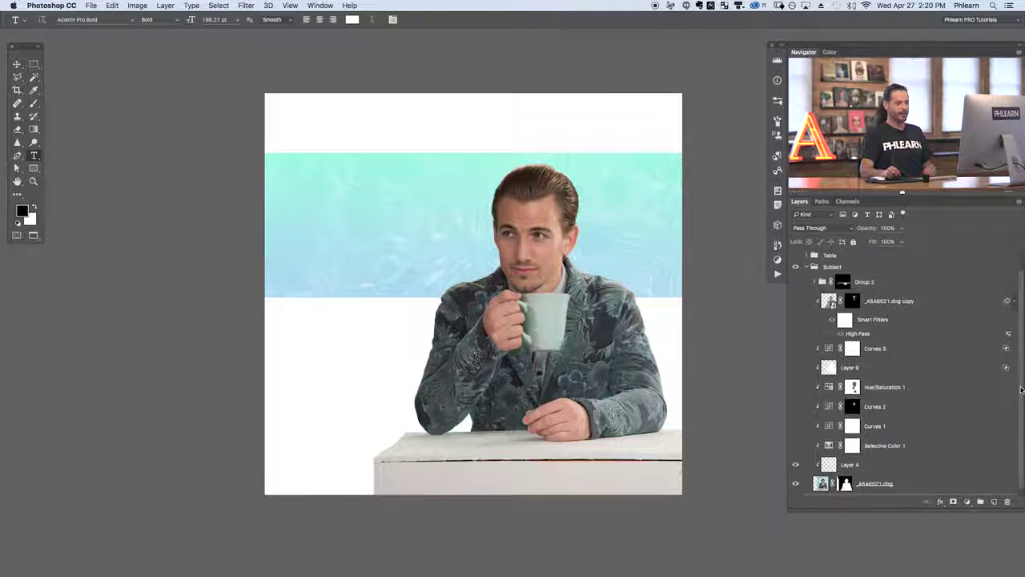
{"action": "left_click", "coordinate": [795, 464]}
{"action": "left_click", "coordinate": [845, 483], "text": "shift"}
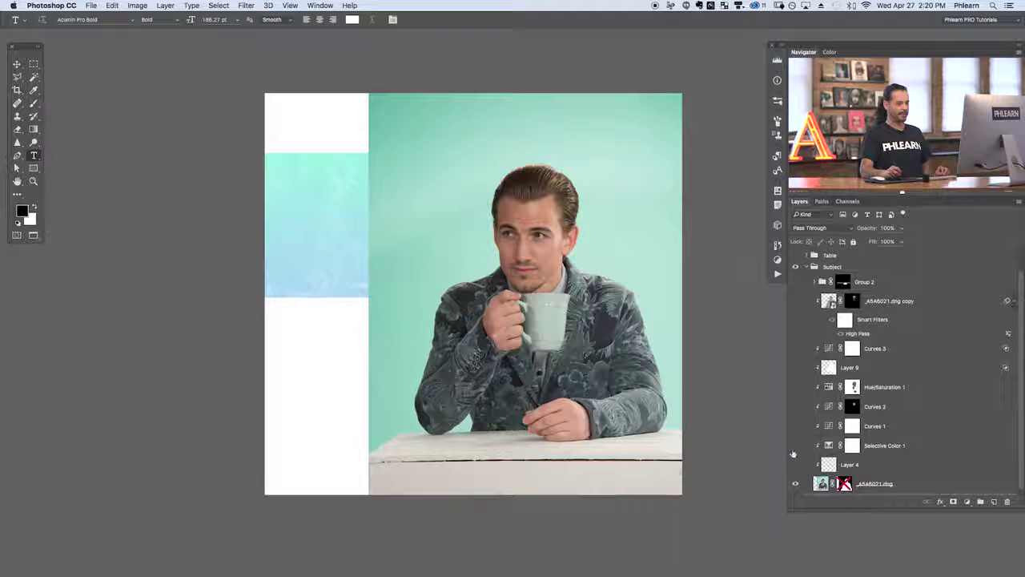
{"action": "left_click", "coordinate": [845, 484], "text": "shift"}
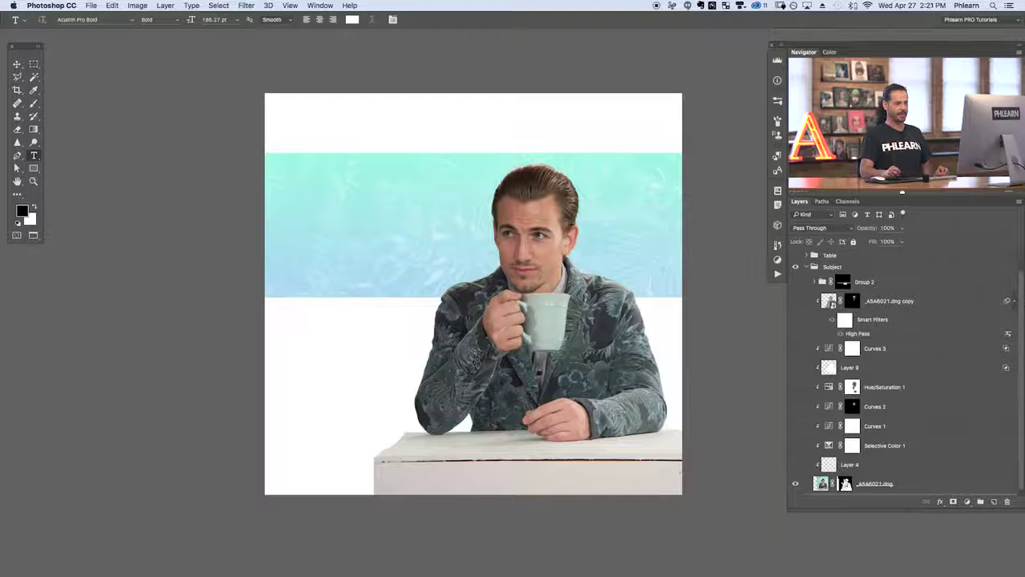
Show all the hidden adjustment and retouching layers plus Group 2 in the Subject group, and collapse the group.
{"action": "left_click_drag", "start_coordinate": [795, 465], "coordinate": [795, 349]}
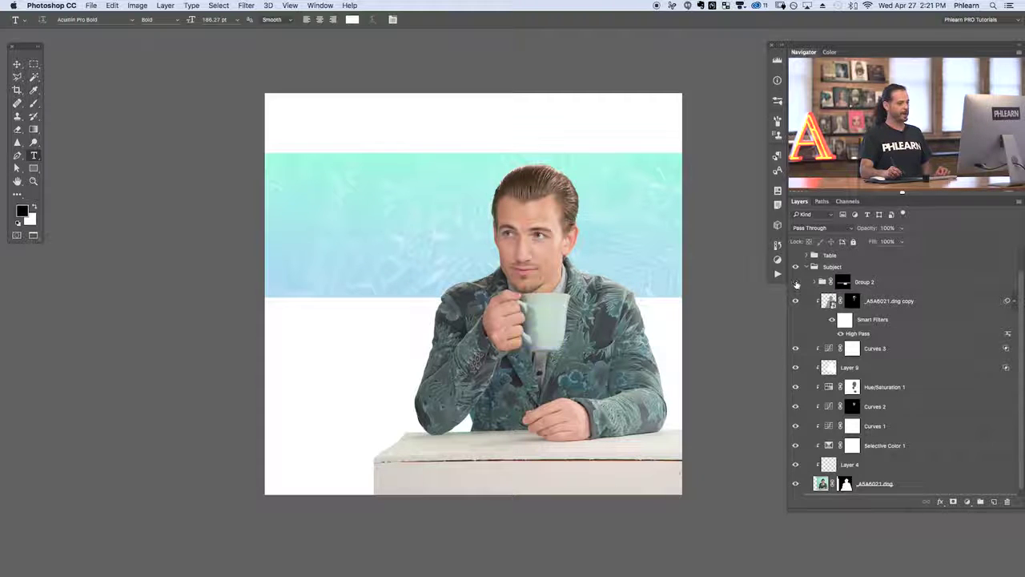
{"action": "left_click", "coordinate": [795, 282]}
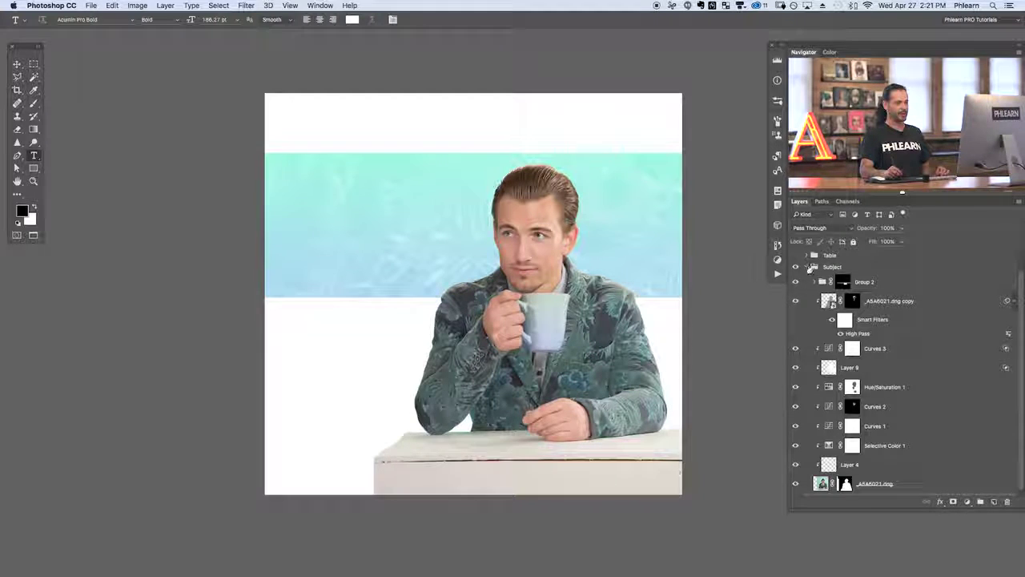
{"action": "left_click", "coordinate": [814, 267]}
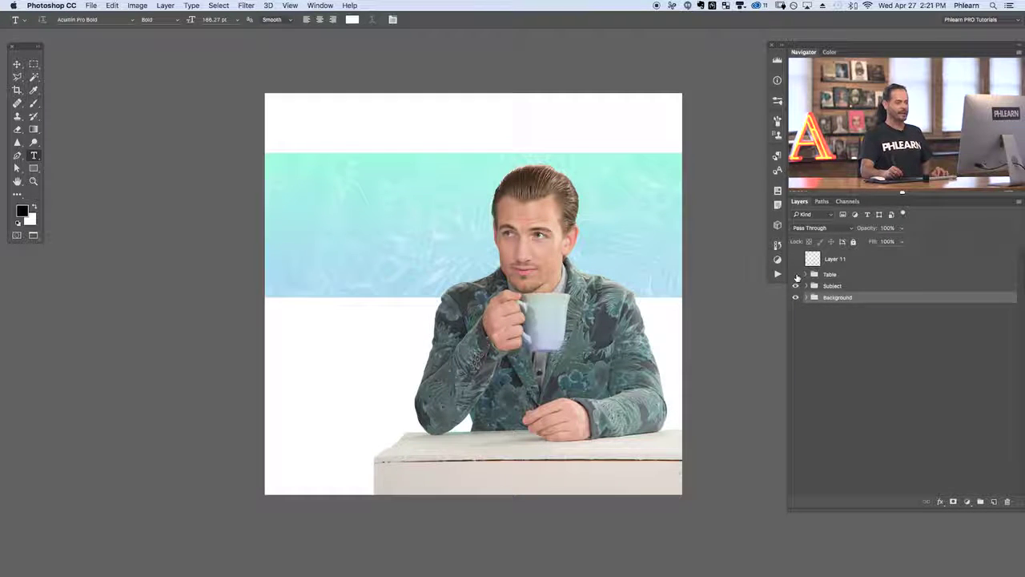
Compare the tabletop under the man's arms up close with the Table group shown and hidden.
{"action": "key", "text": "super+plus"}
{"action": "key", "text": "super+plus"}
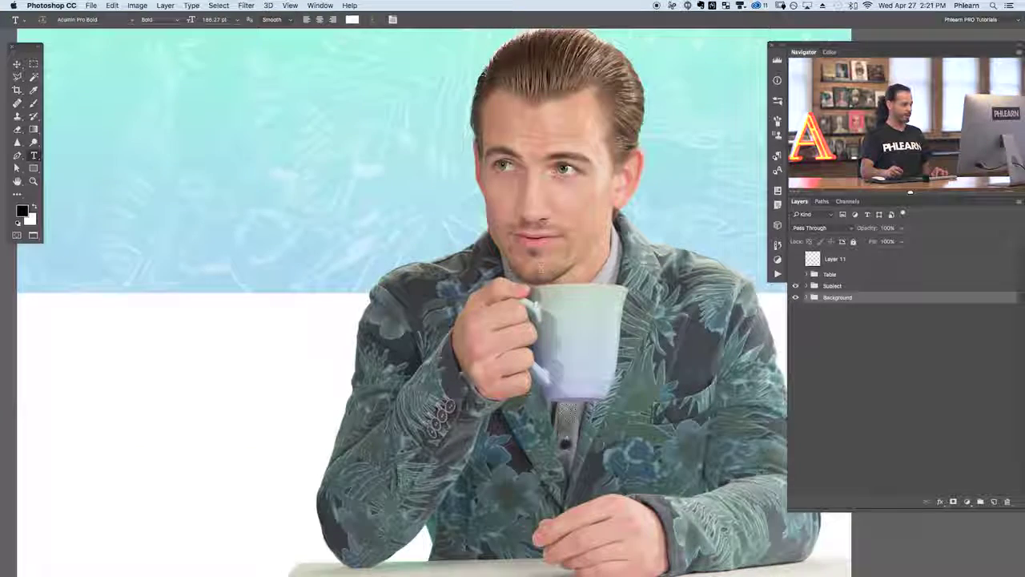
{"action": "left_click_drag", "start_coordinate": [564, 379], "coordinate": [531, 152]}
{"action": "left_click_drag", "start_coordinate": [463, 355], "coordinate": [382, 359]}
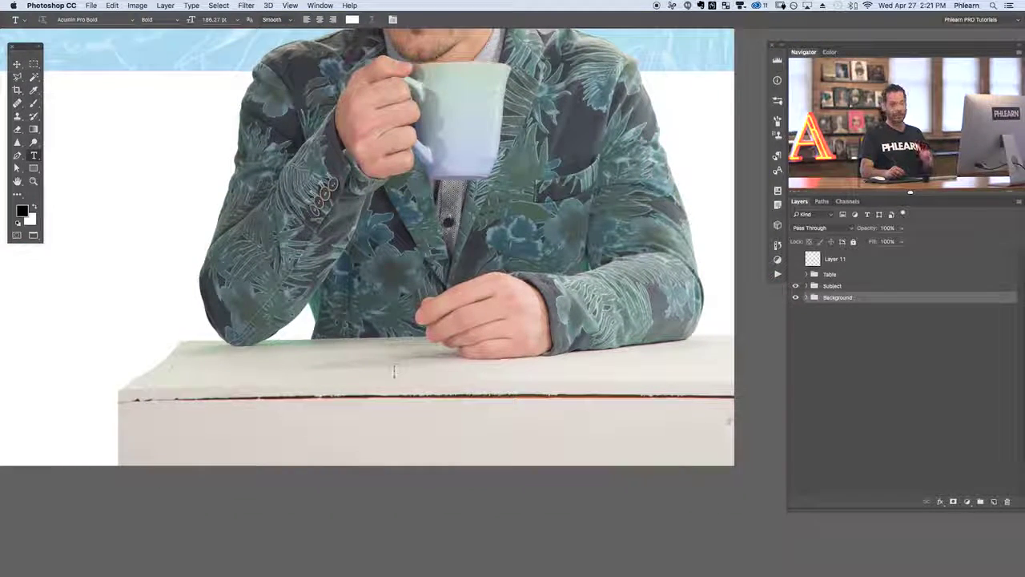
{"action": "left_click_drag", "start_coordinate": [393, 374], "coordinate": [454, 383]}
{"action": "left_click", "coordinate": [795, 275]}
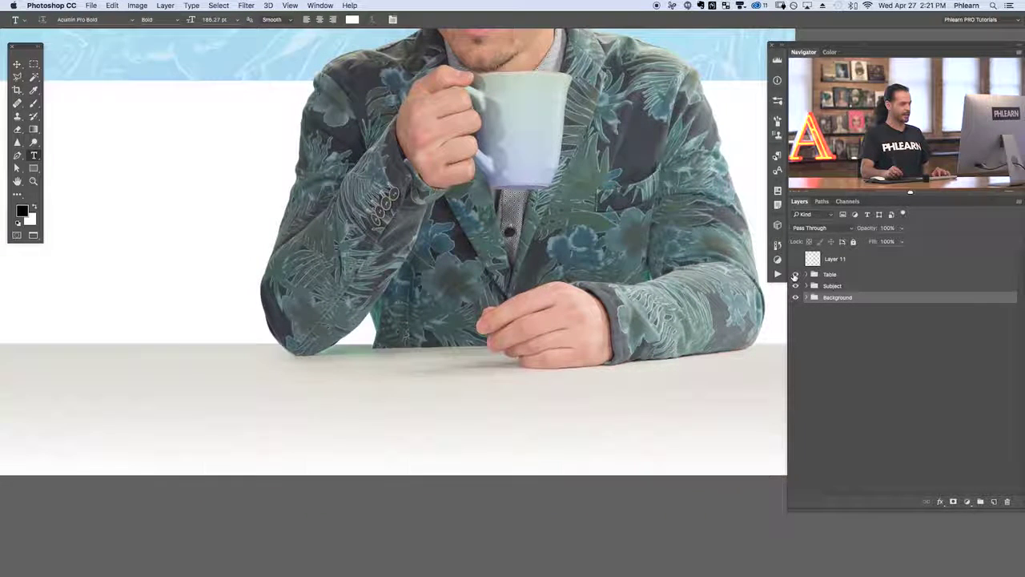
{"action": "left_click", "coordinate": [795, 275]}
{"action": "left_click", "coordinate": [796, 275]}
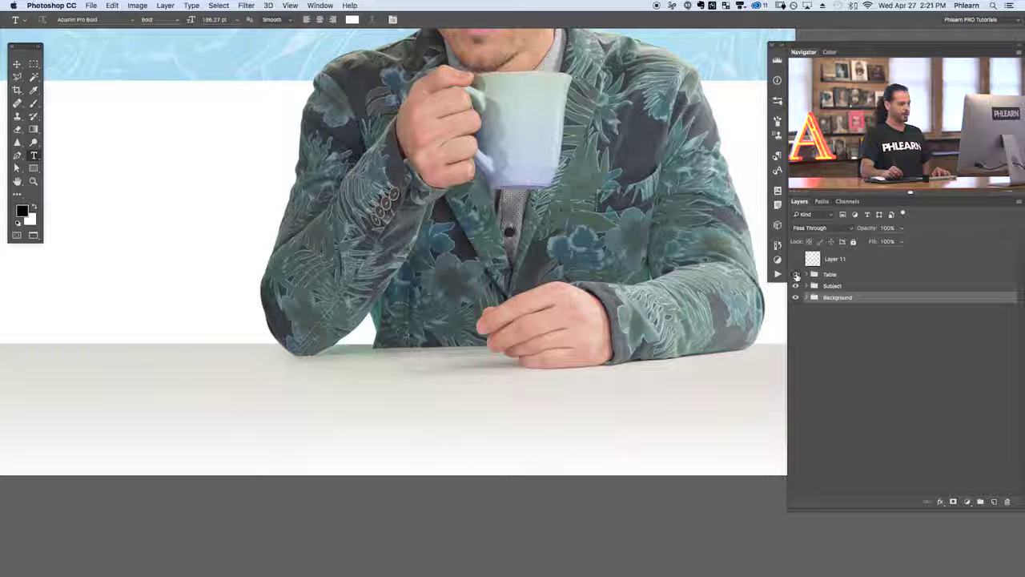
{"action": "left_click", "coordinate": [795, 275]}
{"action": "left_click", "coordinate": [796, 274]}
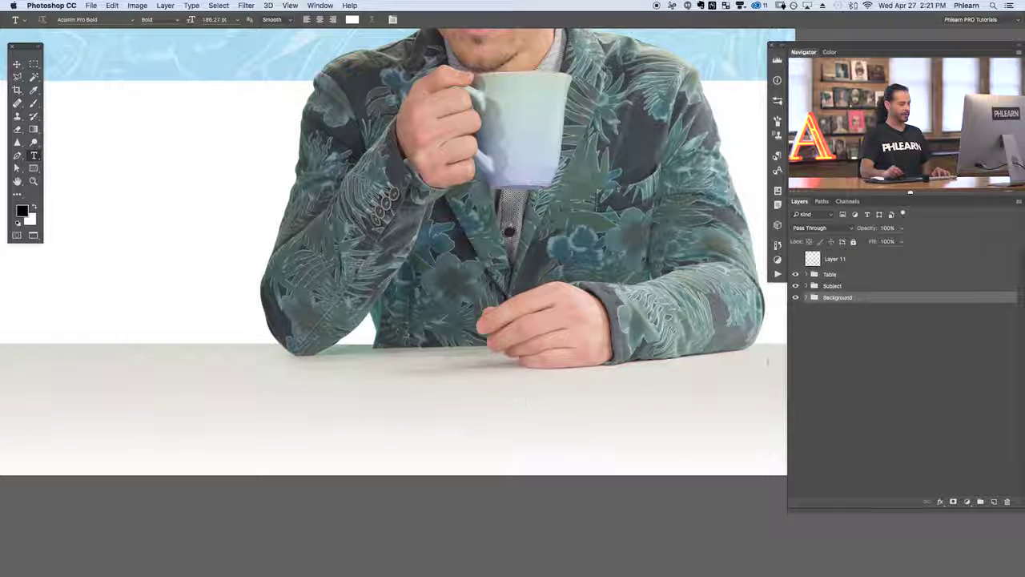
{"action": "left_click", "coordinate": [795, 275]}
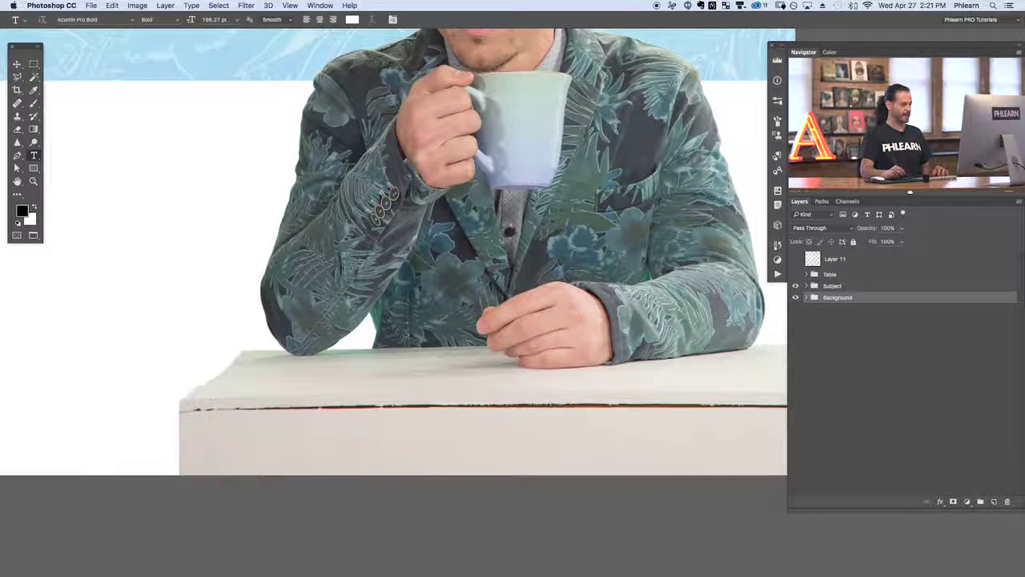
Show the Table group, fit the whole image in view, and compare it with the group hidden and shown.
{"action": "left_click", "coordinate": [795, 274]}
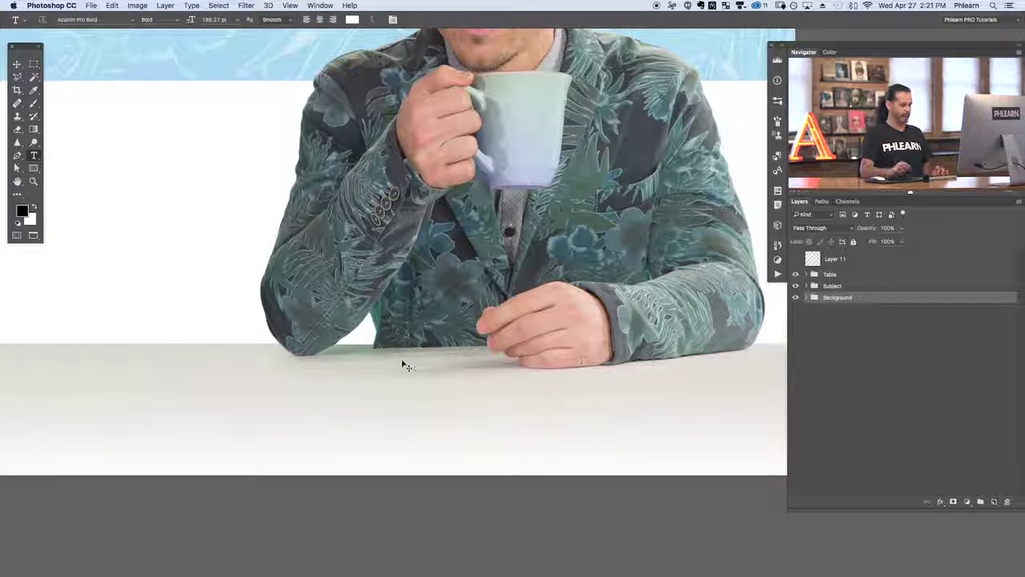
{"action": "key", "text": "super+0"}
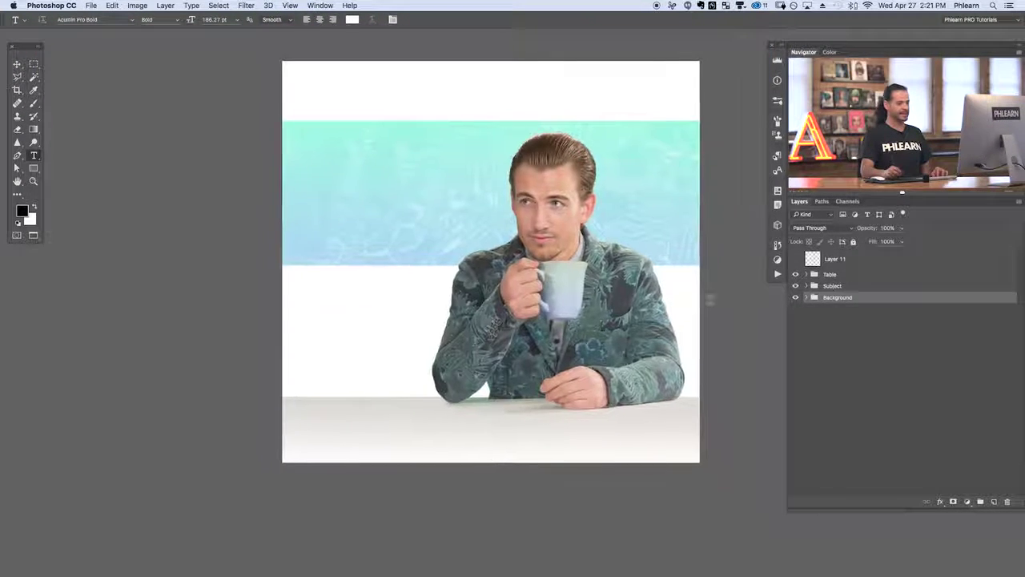
{"action": "left_click", "coordinate": [795, 274]}
{"action": "left_click", "coordinate": [795, 274]}
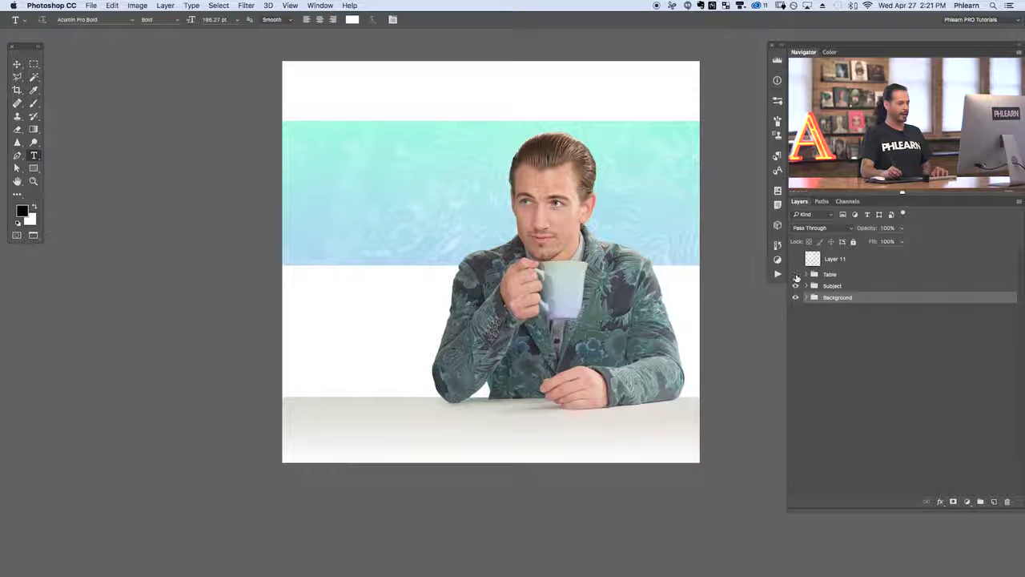
Expand the Table group, hide its three layers, compare Layer 2 hidden and shown, and show Layer 8.
{"action": "left_click", "coordinate": [806, 275]}
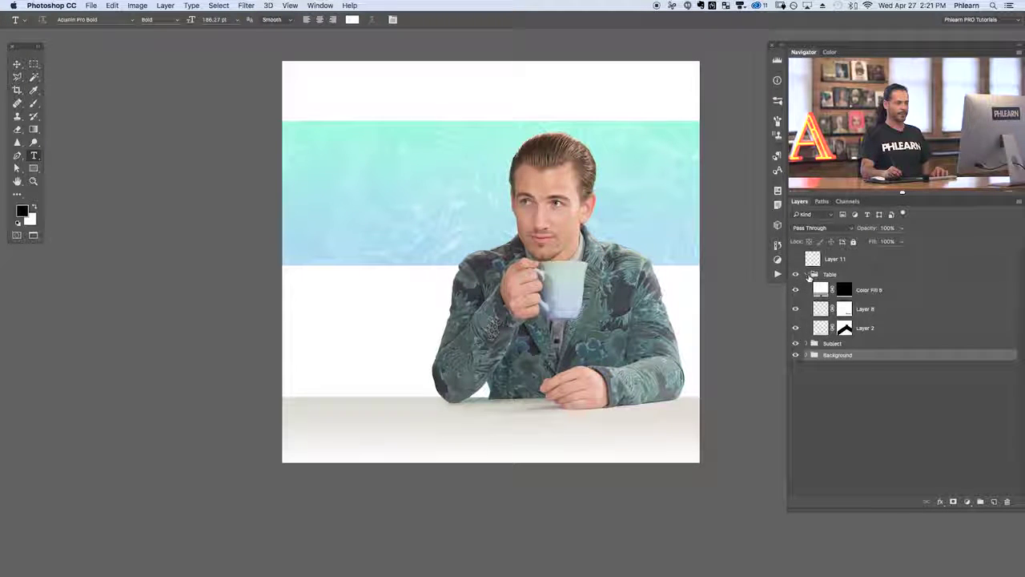
{"action": "left_click_drag", "start_coordinate": [795, 290], "coordinate": [794, 329]}
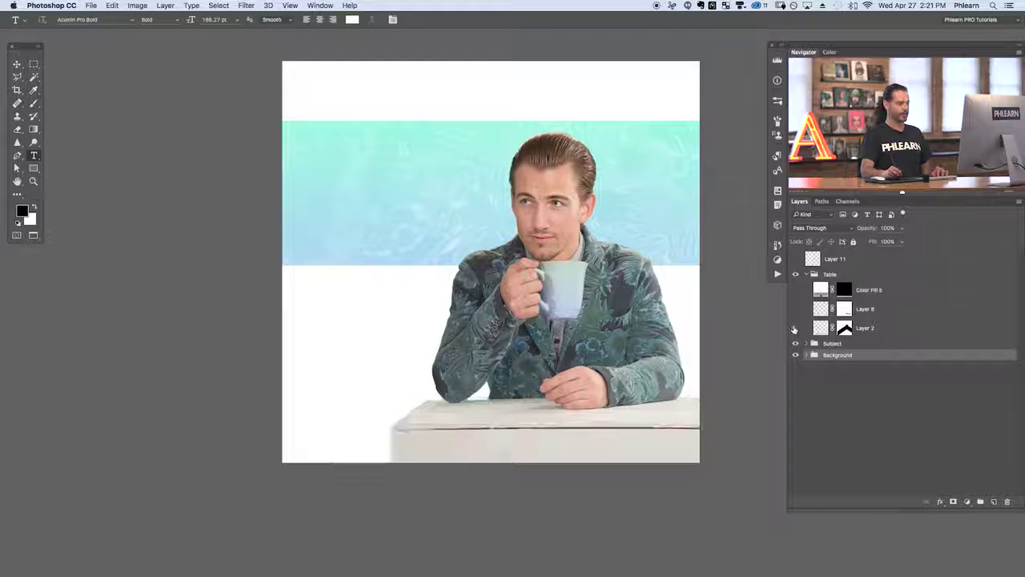
{"action": "left_click", "coordinate": [795, 329]}
{"action": "left_click", "coordinate": [795, 329]}
{"action": "left_click", "coordinate": [794, 329]}
{"action": "left_click", "coordinate": [794, 311]}
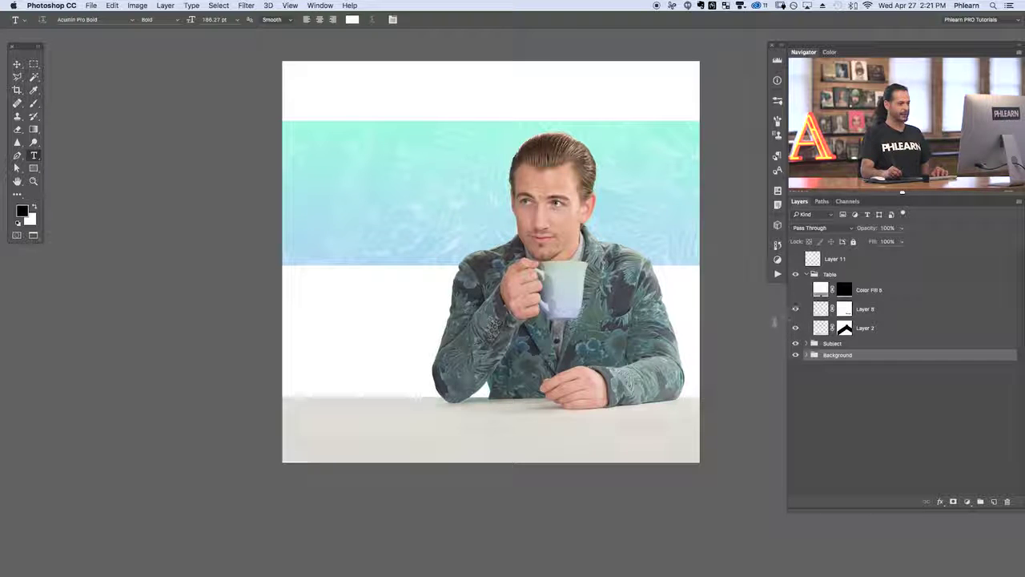
Marquee-select the tabletop area, sample its light grey as the brush colour with Layer 8 active, and clear the selection.
{"action": "left_click", "coordinate": [33, 64]}
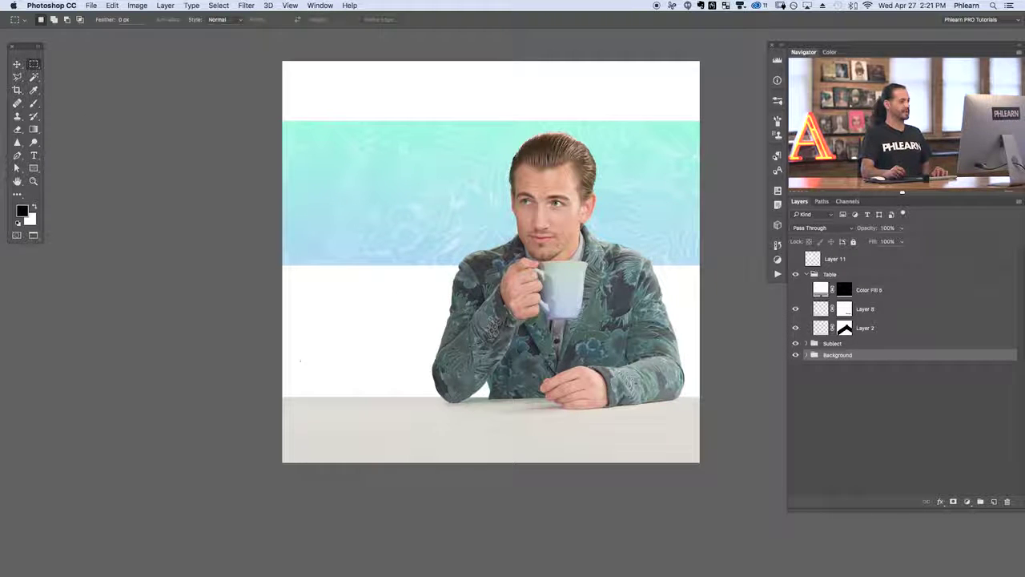
{"action": "mouse_move", "coordinate": [265, 399]}
{"action": "left_mouse_down"}
{"action": "mouse_move", "coordinate": [424, 464]}
{"action": "mouse_move", "coordinate": [716, 501]}
{"action": "left_mouse_up"}
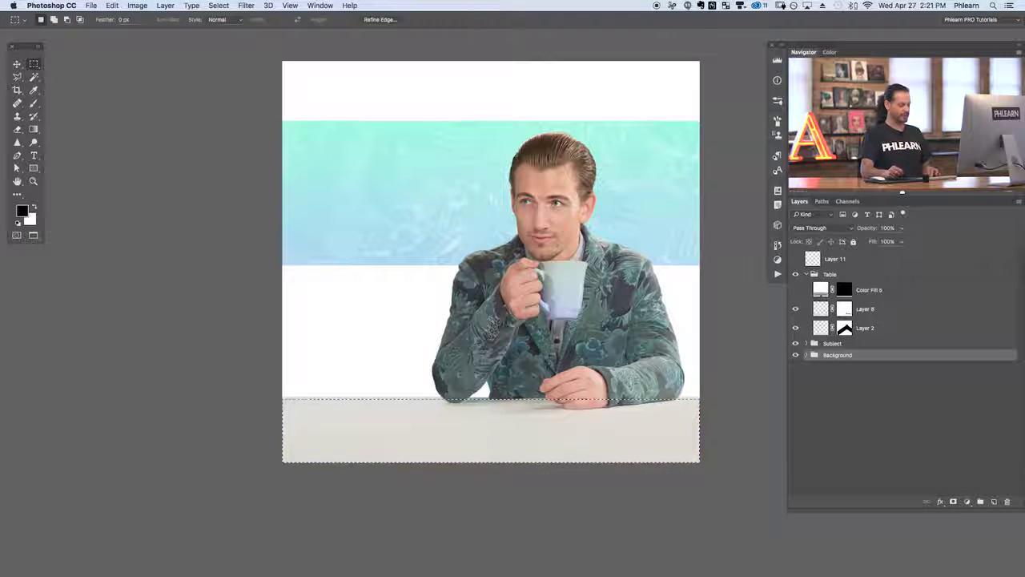
{"action": "key", "text": "b"}
{"action": "left_click", "coordinate": [821, 310]}
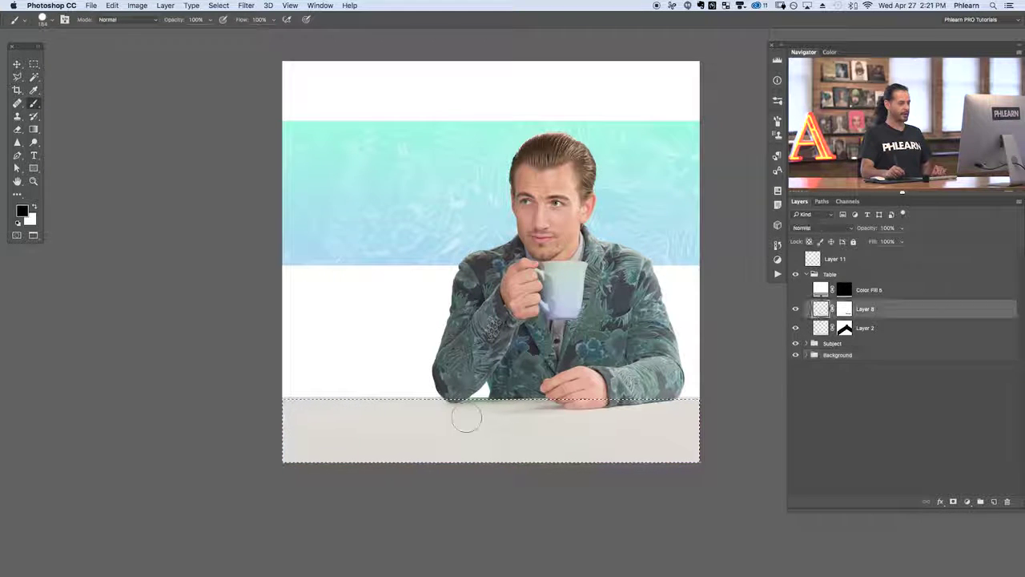
{"action": "left_click", "coordinate": [485, 429], "text": "alt"}
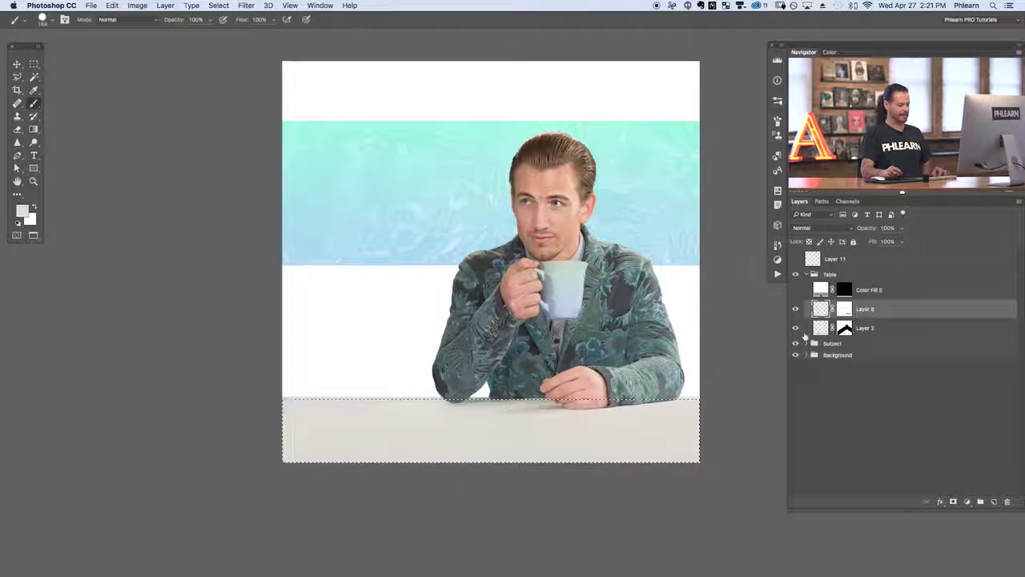
{"action": "key", "text": "ctrl+d"}
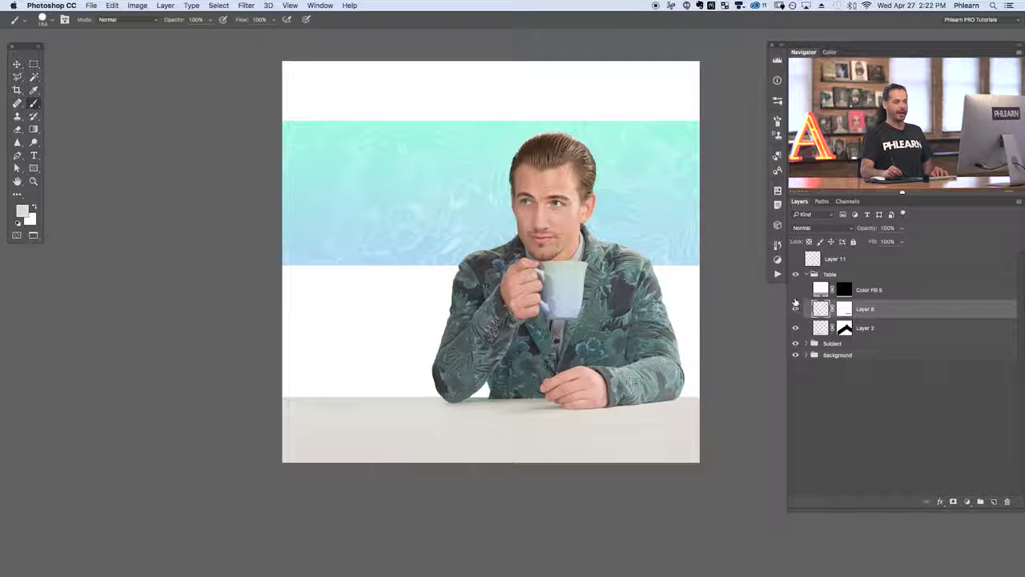
Show Color Fill 5, collapse the Table group, and repeatedly compare the image with the group hidden and shown.
{"action": "left_click", "coordinate": [795, 291]}
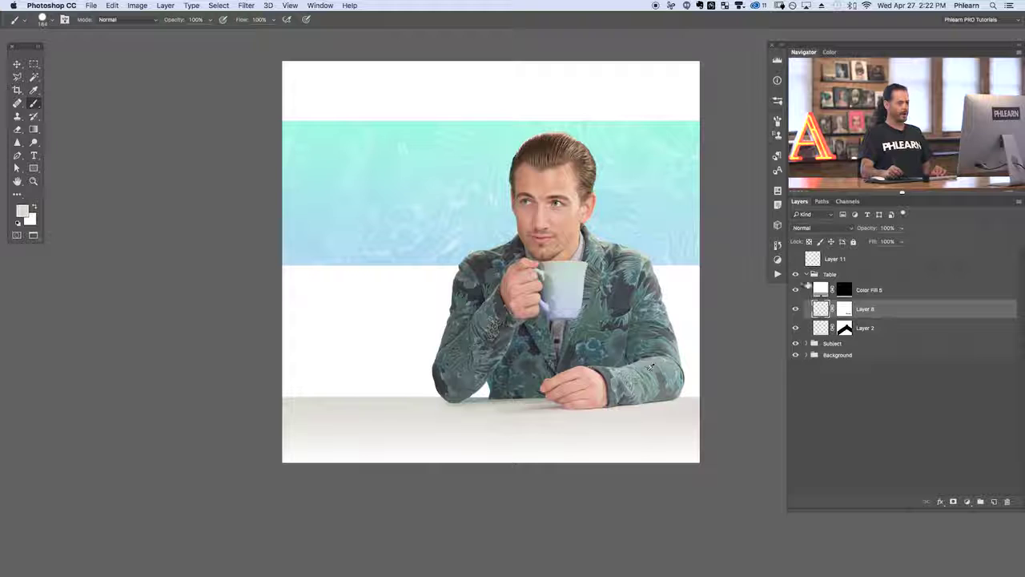
{"action": "left_click", "coordinate": [806, 274]}
{"action": "left_click", "coordinate": [795, 274]}
{"action": "left_click", "coordinate": [795, 274]}
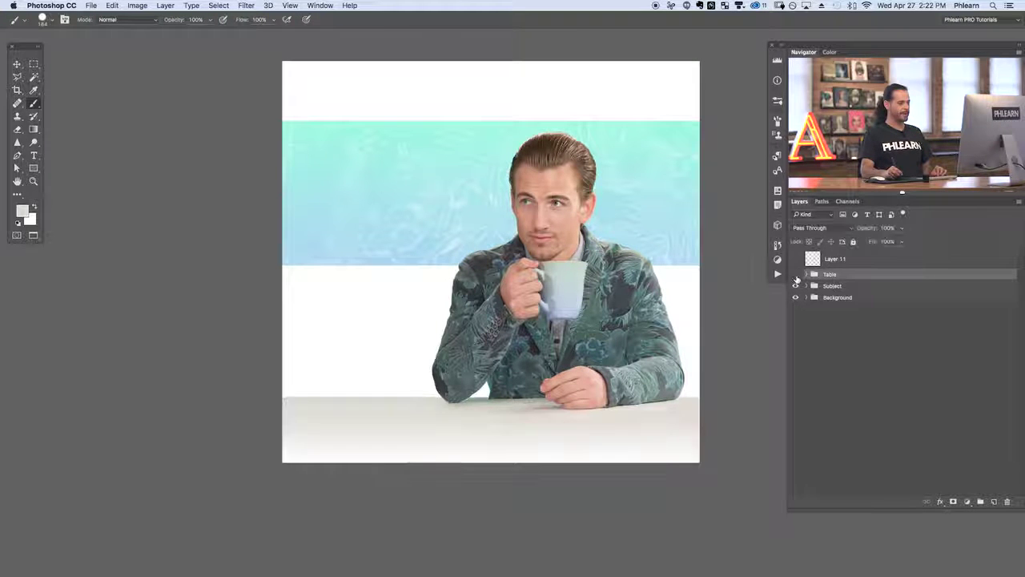
{"action": "left_click", "coordinate": [795, 274]}
{"action": "left_click", "coordinate": [795, 274]}
{"action": "left_click", "coordinate": [795, 274]}
{"action": "left_click", "coordinate": [795, 274]}
Show Layer 11 to view its Coffee script lettering, make that layer active, and hide it again.
{"action": "left_click", "coordinate": [795, 260]}
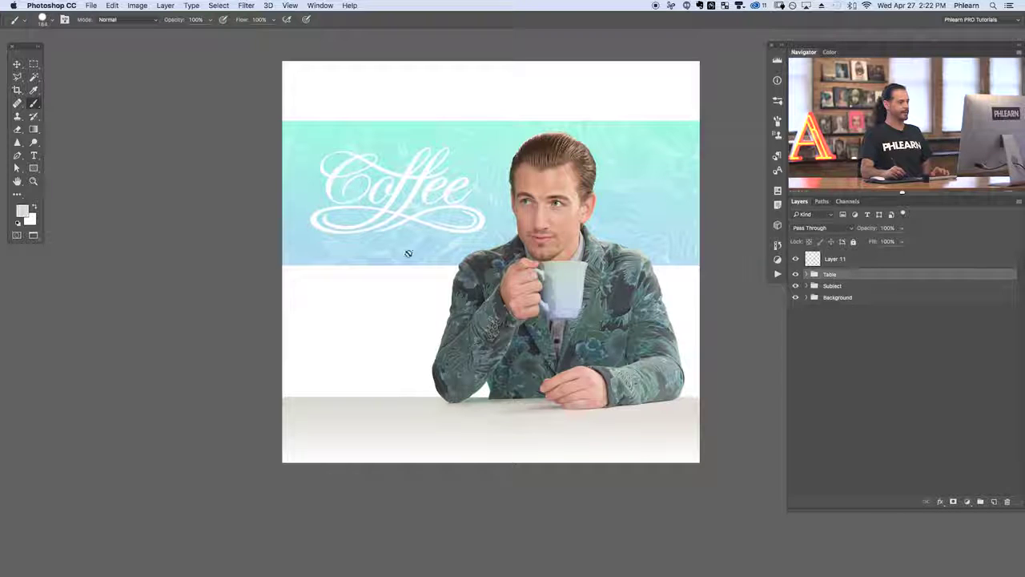
{"action": "left_click", "coordinate": [853, 261]}
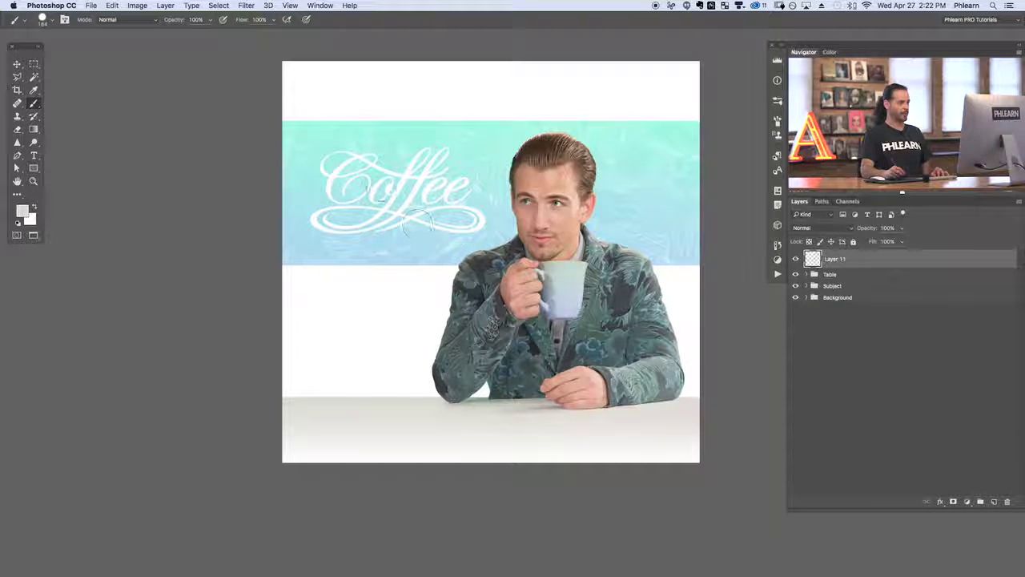
{"action": "left_click", "coordinate": [797, 259]}
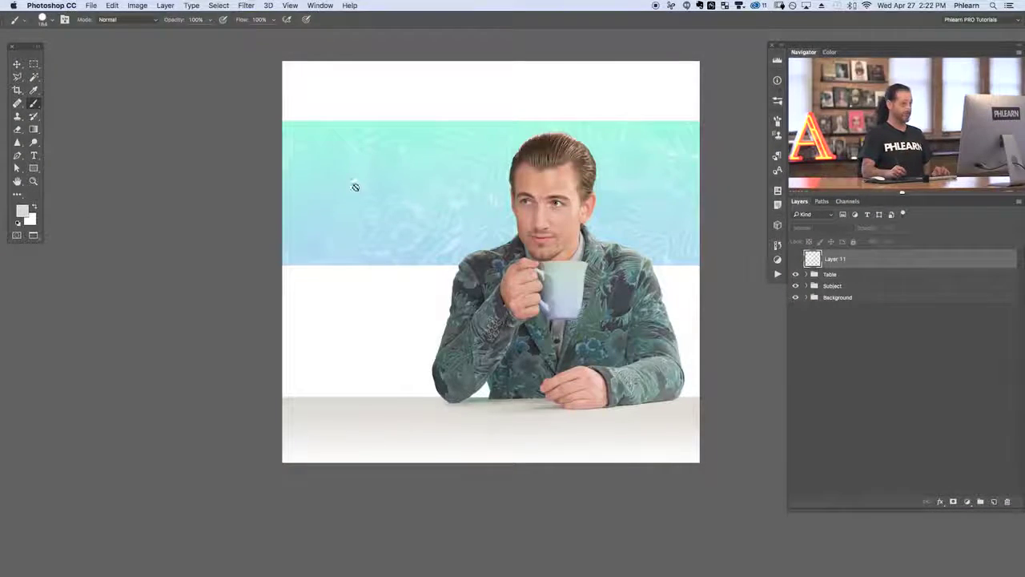
Add the text "Coffee" across the blue-green band in Acumin Pro Bold at 186.27 pt.
{"action": "key", "text": "t"}
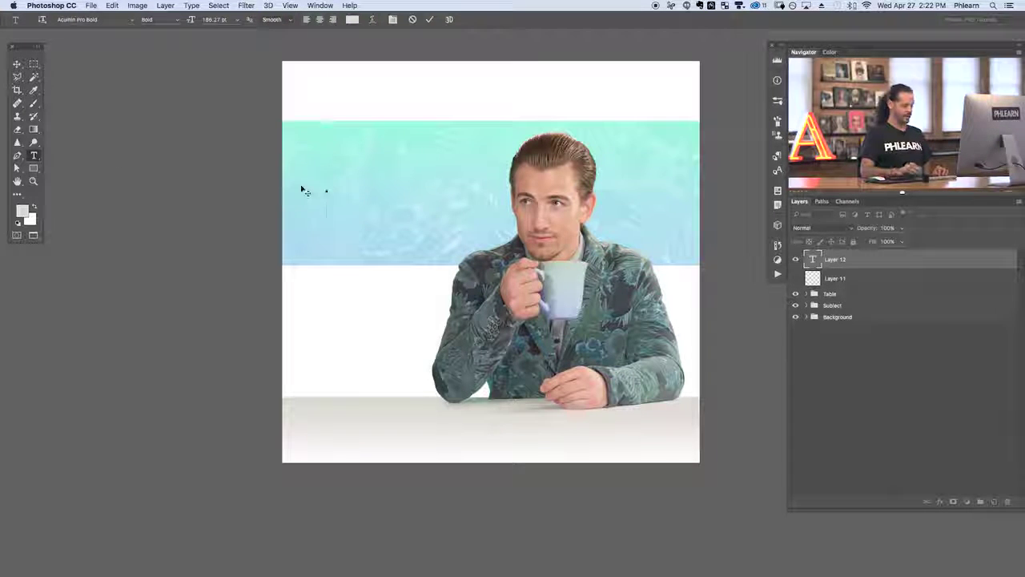
{"action": "type", "text": "Co"}
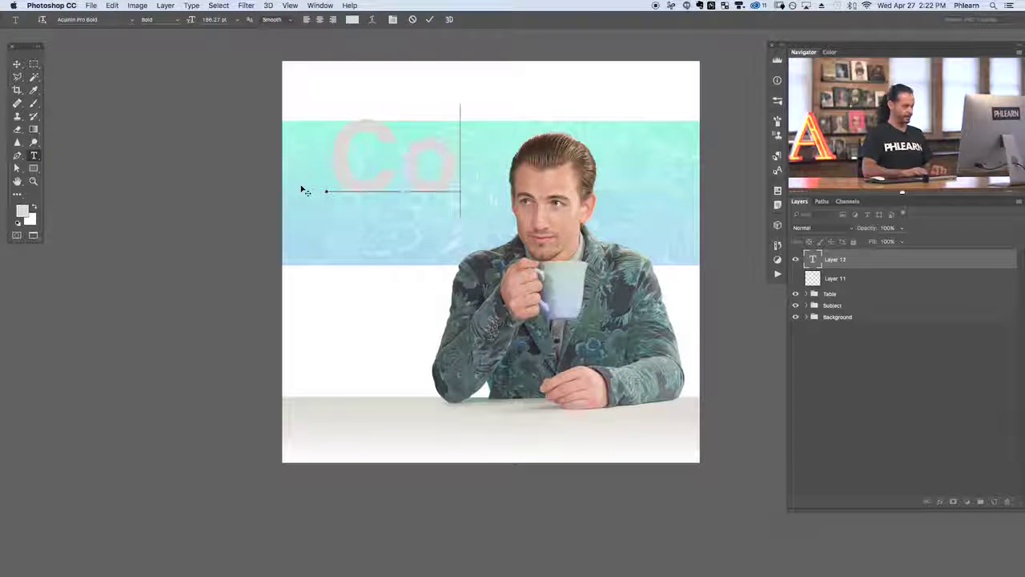
{"action": "type", "text": "ffee"}
{"action": "key", "text": "super+Return"}
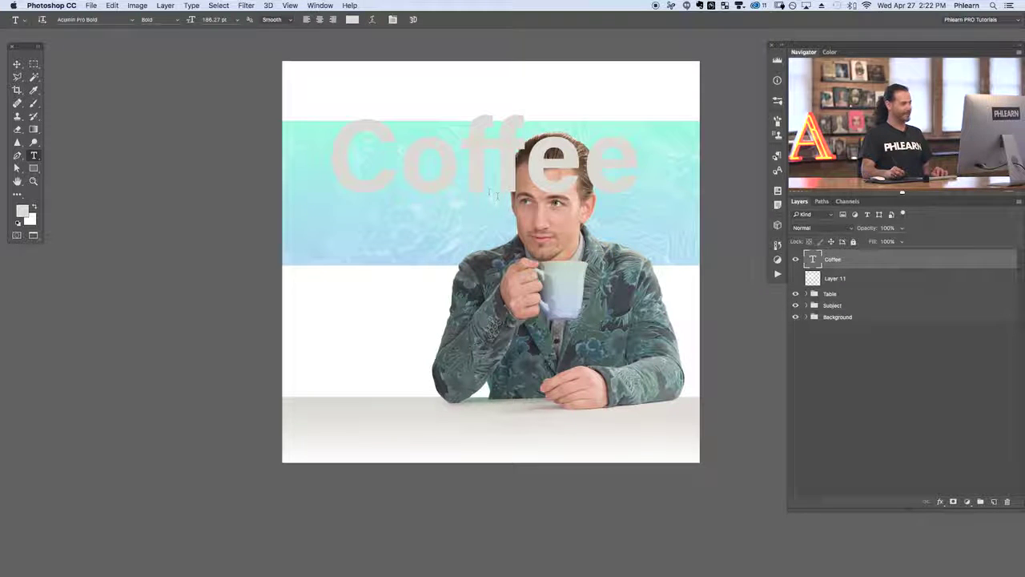
Display the character settings and change the Coffee text's font to Helvetica Neue Bold Italic.
{"action": "left_click_drag", "start_coordinate": [465, 245], "coordinate": [395, 251]}
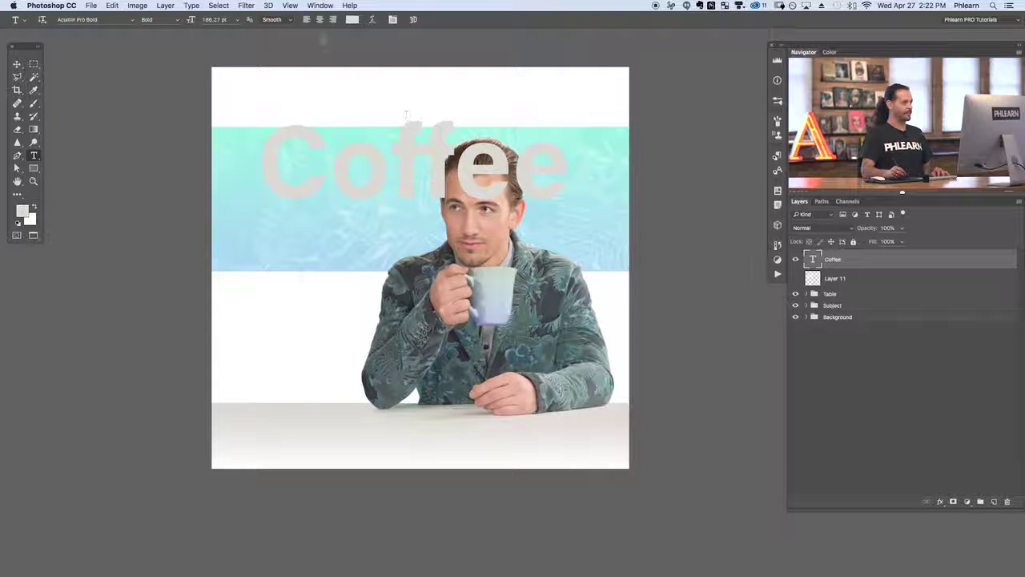
{"action": "left_click", "coordinate": [320, 6]}
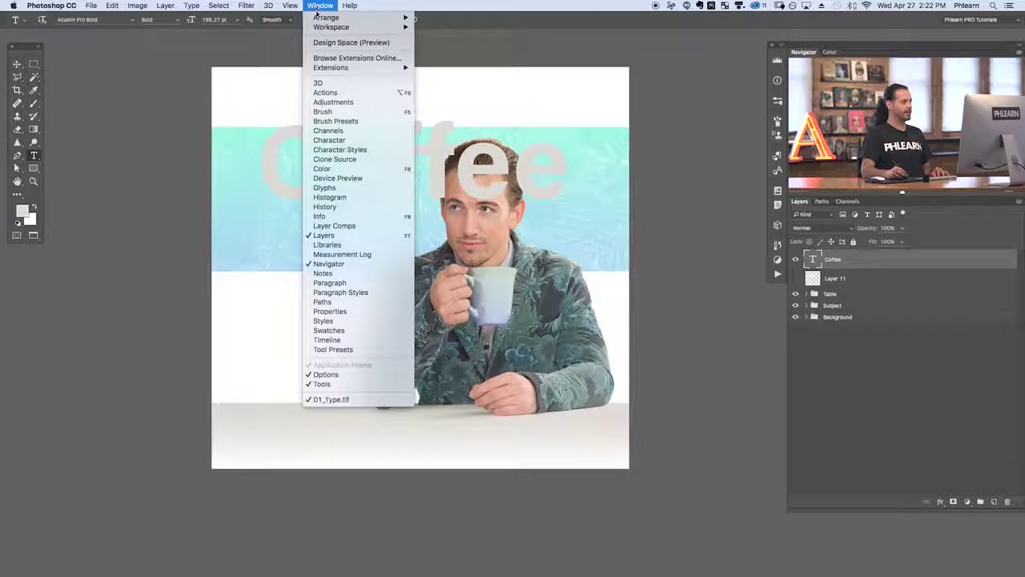
{"action": "left_click", "coordinate": [342, 138]}
{"action": "scroll", "coordinate": [562, 183], "scroll_direction": "right", "scroll_amount": 2}
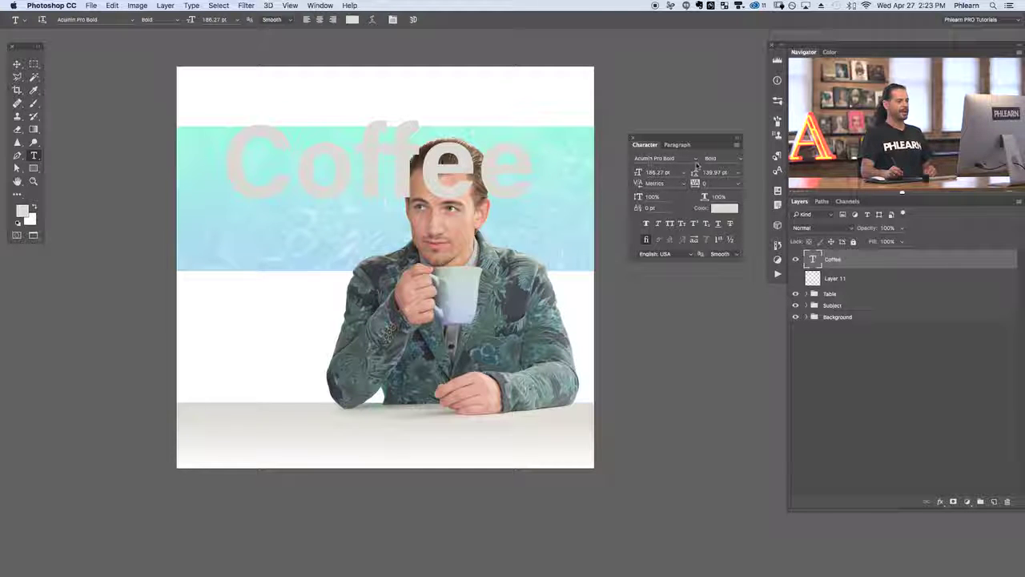
{"action": "left_click", "coordinate": [695, 160]}
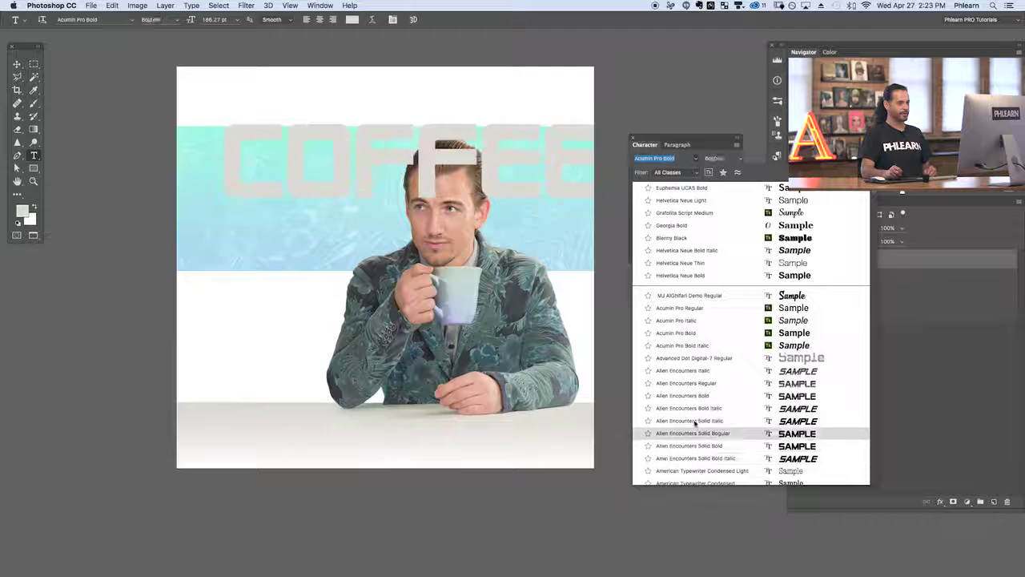
{"action": "left_click", "coordinate": [701, 252]}
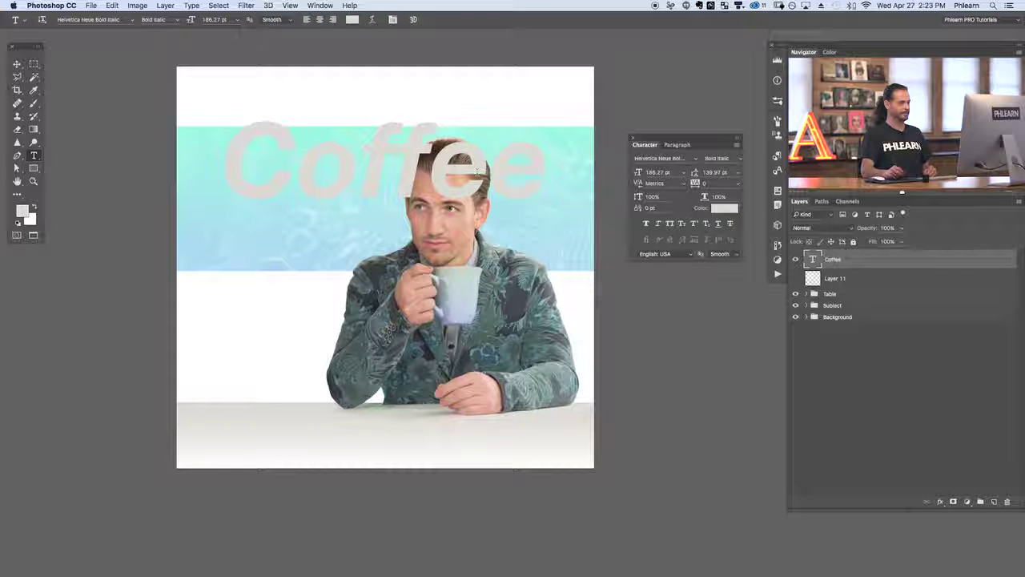
Set the Coffee text's colour to pure white.
{"action": "left_click", "coordinate": [724, 208]}
{"action": "left_click", "coordinate": [285, 330]}
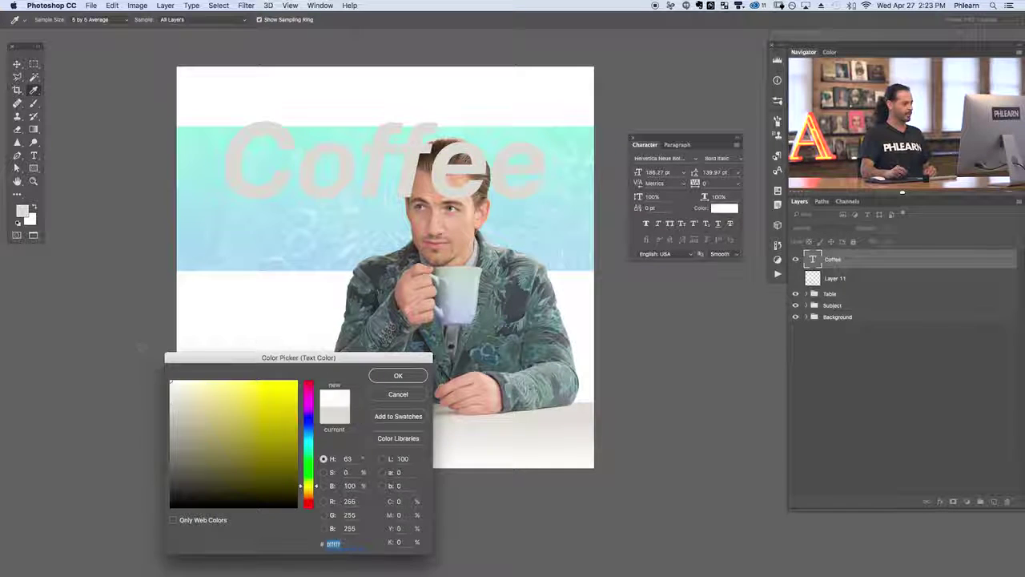
{"action": "key", "text": "Return"}
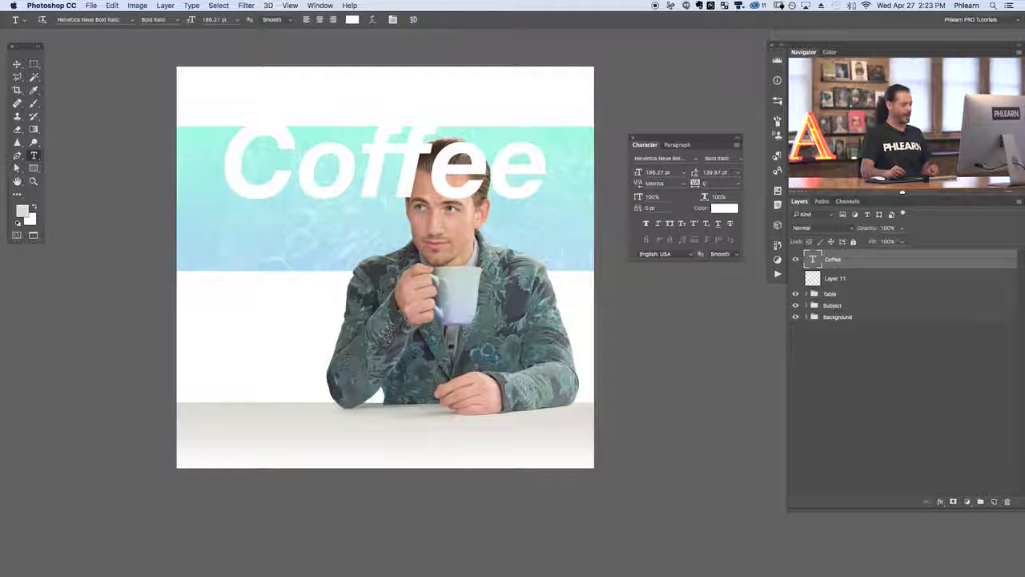
Move the Coffee text down and to the left so it sits vertically centred within the blue-green band.
{"action": "key", "text": "v"}
{"action": "left_click_drag", "start_coordinate": [415, 186], "coordinate": [384, 212]}
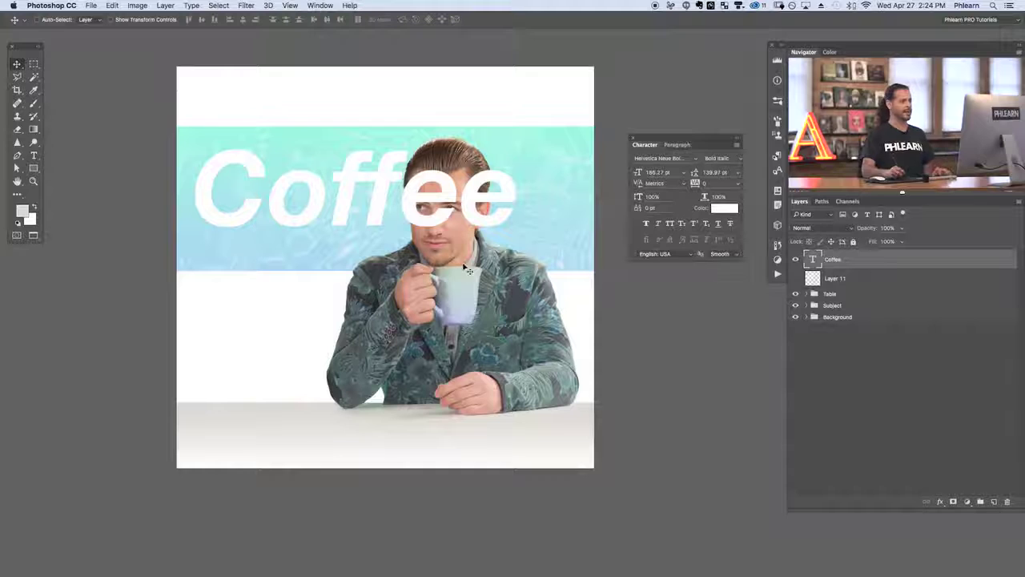
{"action": "left_click_drag", "start_coordinate": [397, 215], "coordinate": [405, 211]}
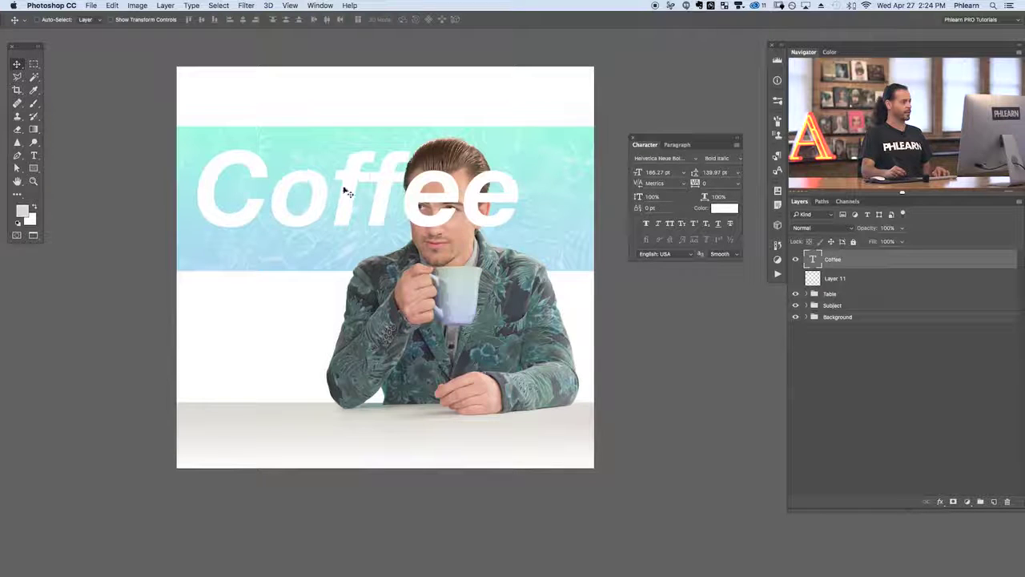
Open the Adobe Typekit website in the browser from Photoshop's add-fonts command and look through the font library.
{"action": "left_click", "coordinate": [191, 5]}
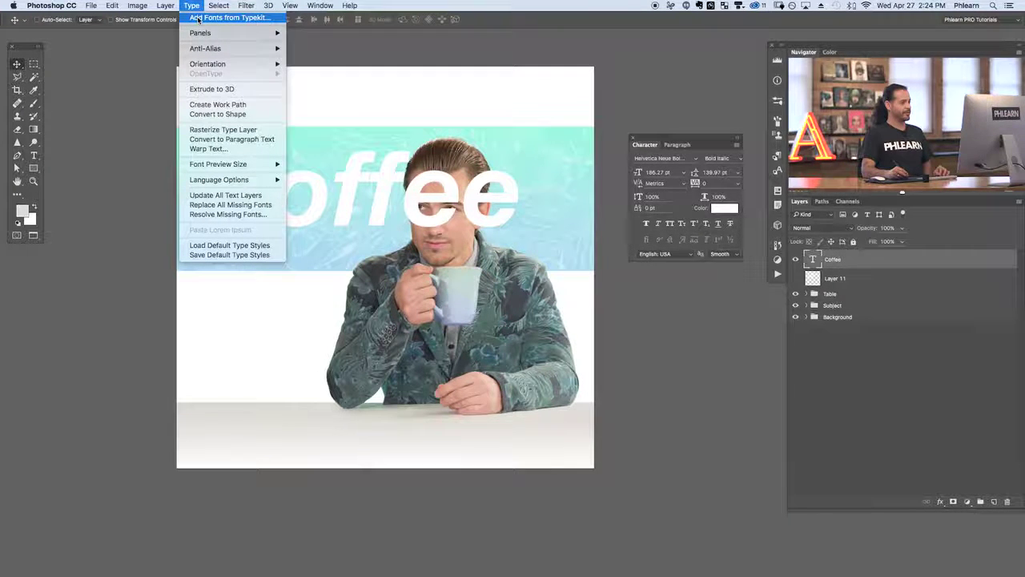
{"action": "left_click", "coordinate": [201, 17]}
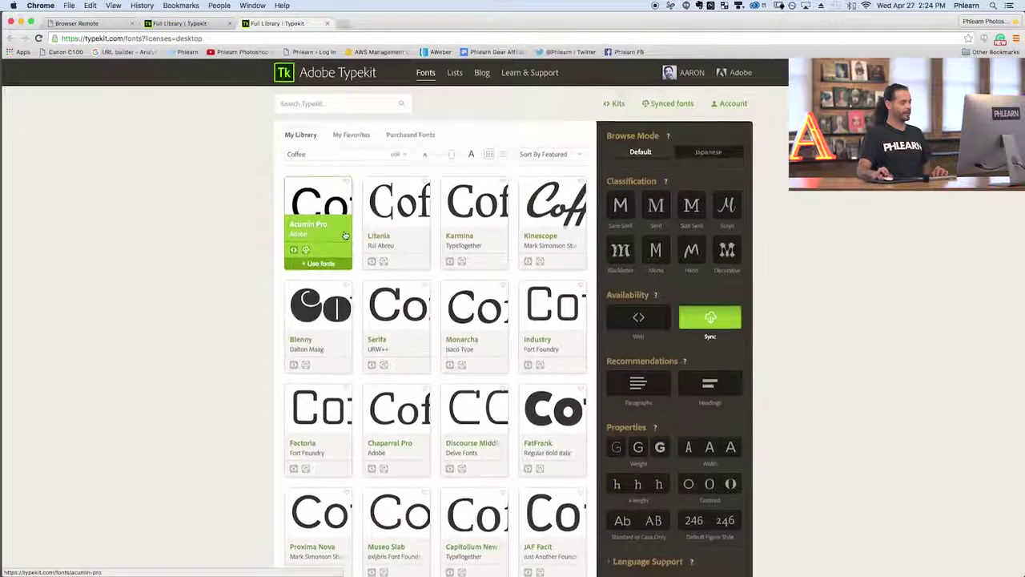
{"action": "scroll", "coordinate": [346, 234], "scroll_direction": "down", "scroll_amount": 3}
{"action": "scroll", "coordinate": [344, 232], "scroll_direction": "down", "scroll_amount": 2}
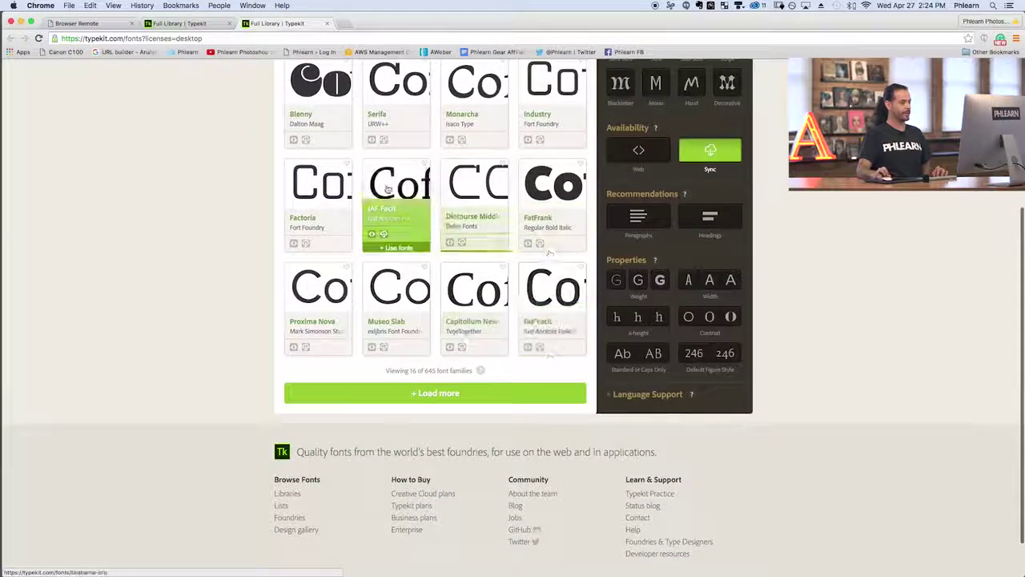
{"action": "scroll", "coordinate": [350, 224], "scroll_direction": "up", "scroll_amount": 4}
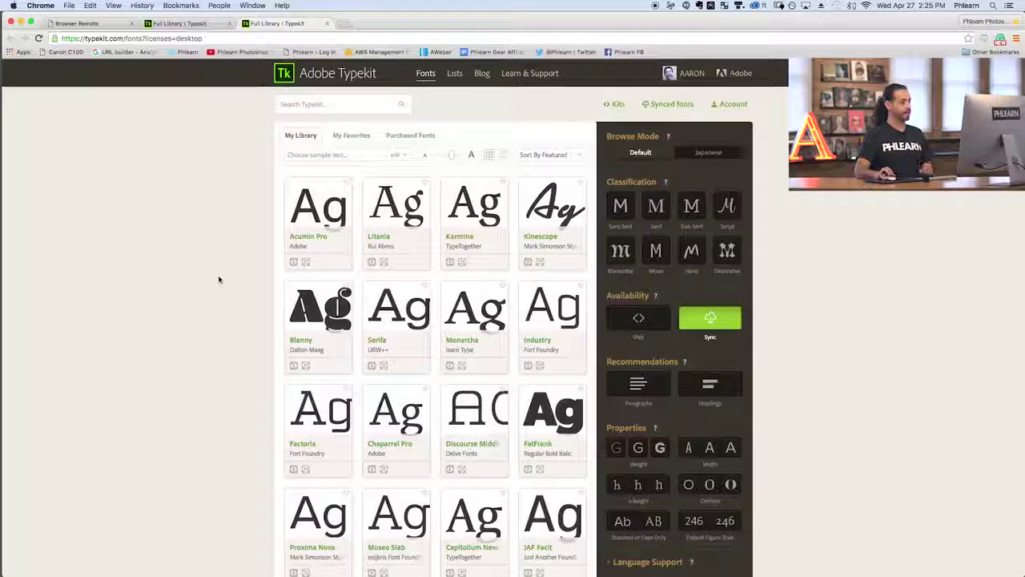
Set the Typekit sample text to "Cofee" and filter the font library to the Script classification.
{"action": "left_click", "coordinate": [307, 156]}
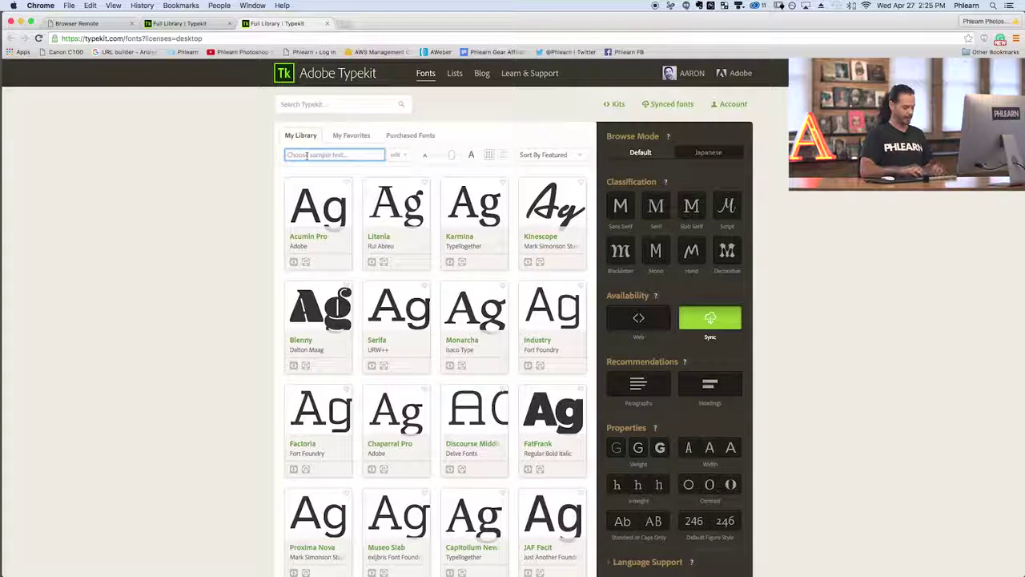
{"action": "type", "text": "Cofee"}
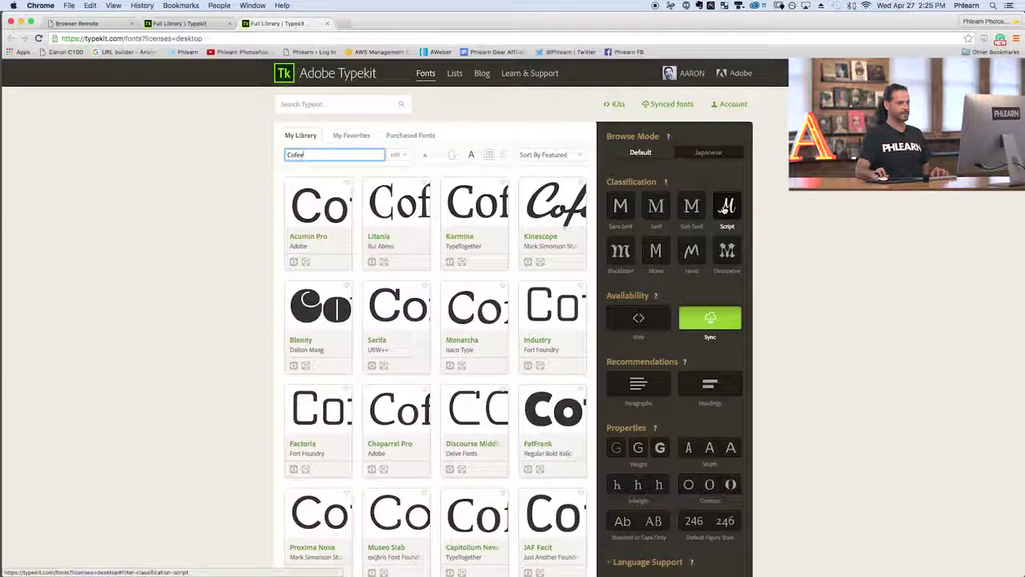
{"action": "left_click", "coordinate": [725, 208]}
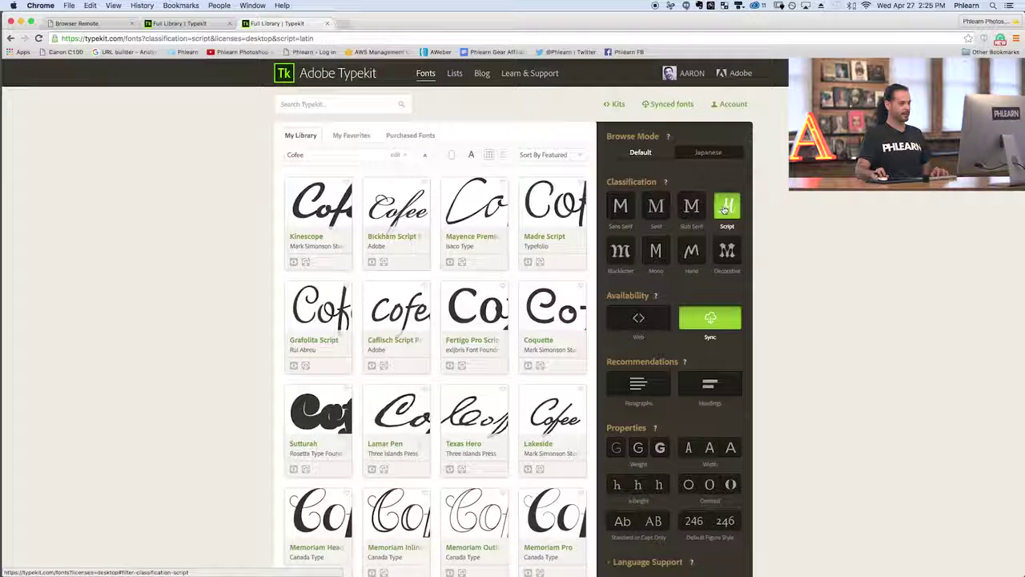
Try filtering the script fonts by heavy and regular weight, and clear the weight filters.
{"action": "scroll", "coordinate": [725, 208], "scroll_direction": "down", "scroll_amount": 2}
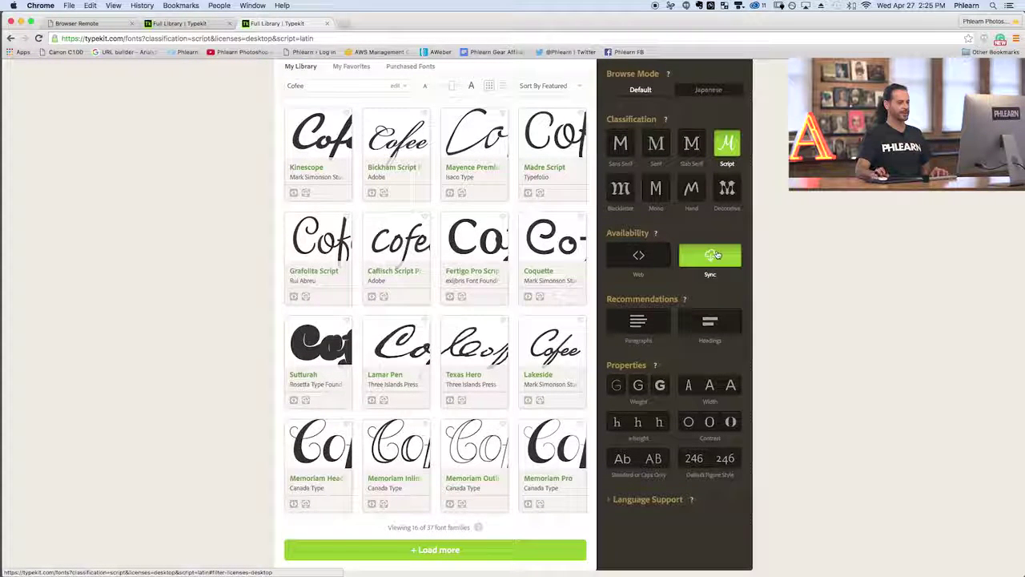
{"action": "left_click", "coordinate": [659, 386]}
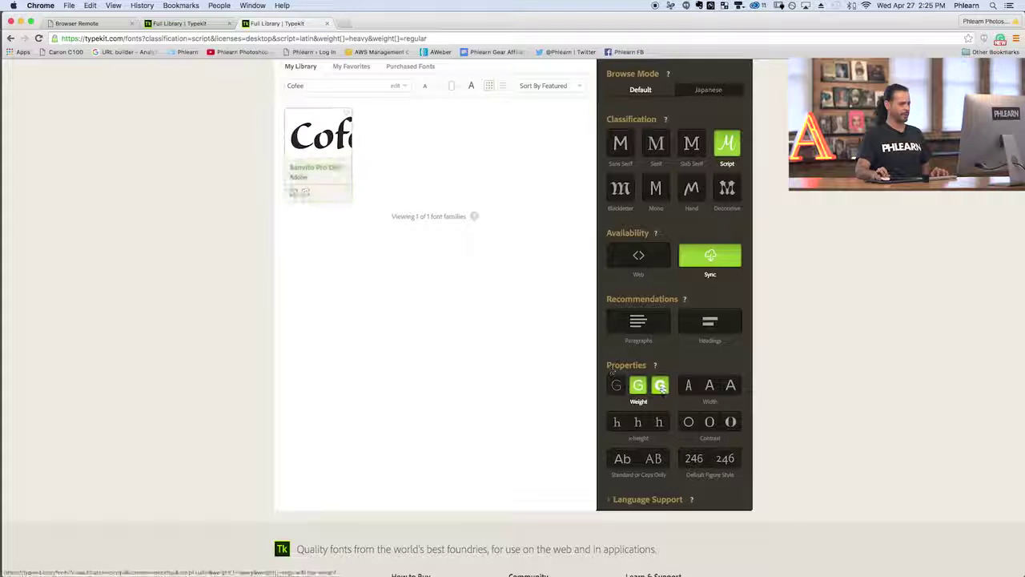
{"action": "left_click", "coordinate": [660, 385]}
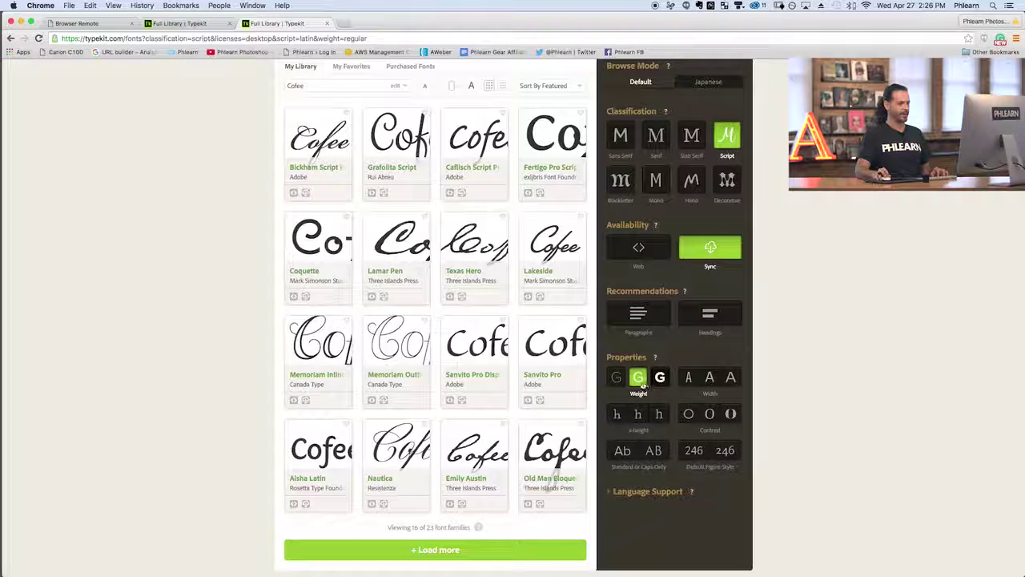
{"action": "left_click", "coordinate": [638, 381]}
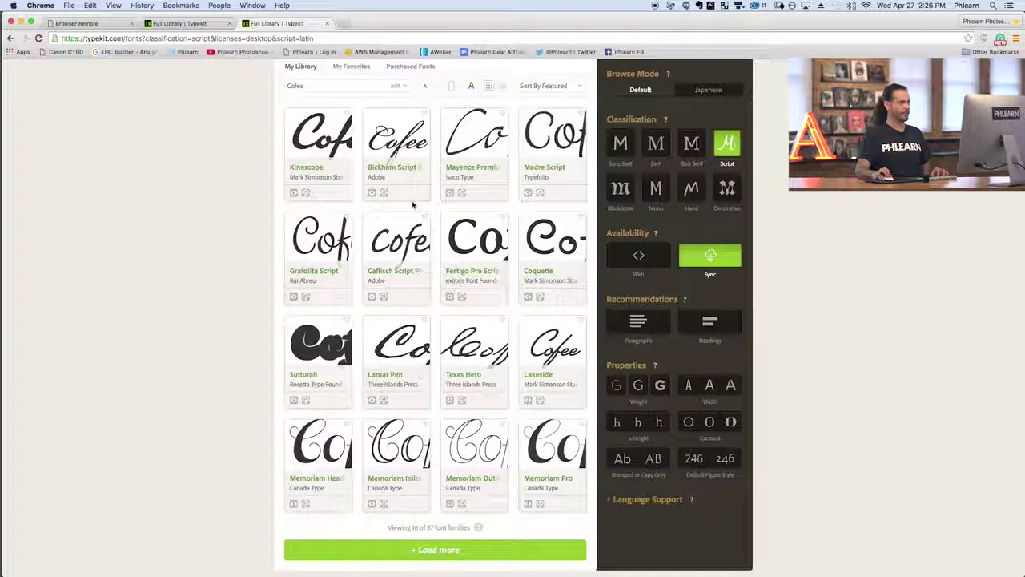
Examine which styles are available for syncing in Kinescope, Sutturah, Memoriam Pro and Memoriam Headline Pro.
{"action": "mouse_move", "coordinate": [321, 142]}
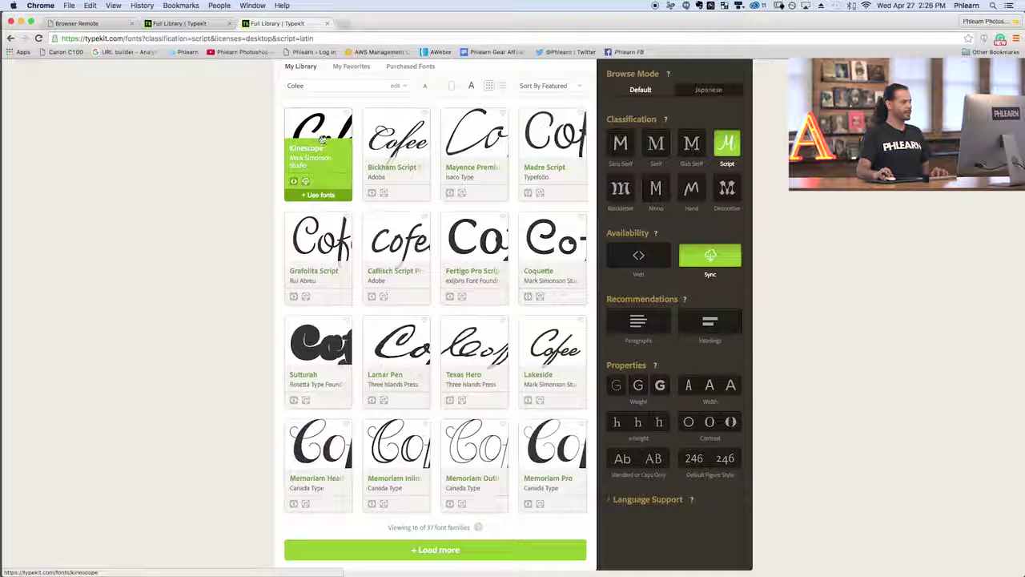
{"action": "scroll", "coordinate": [321, 138], "scroll_direction": "up", "scroll_amount": 2}
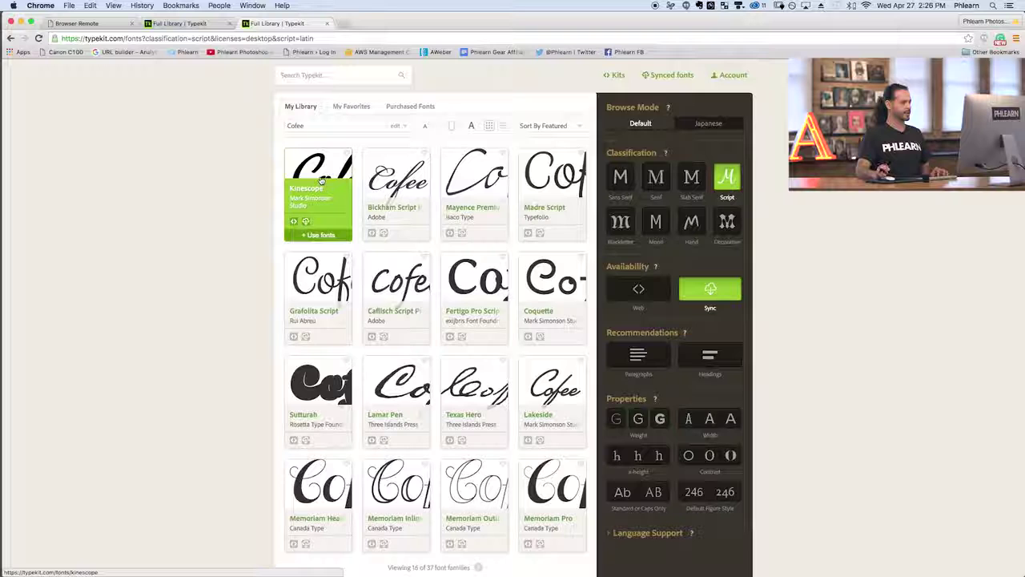
{"action": "left_click", "coordinate": [320, 236]}
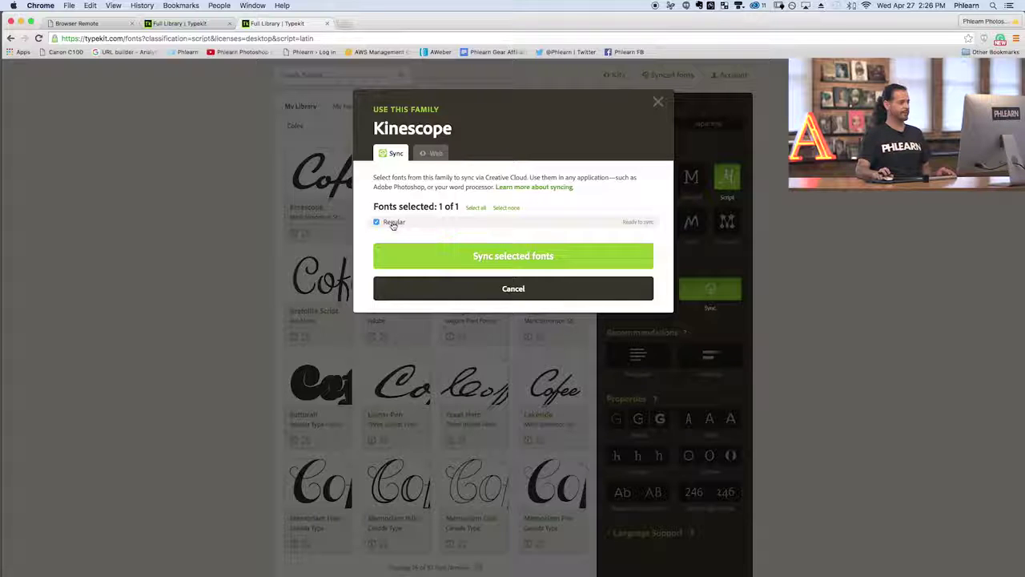
{"action": "left_click", "coordinate": [657, 102]}
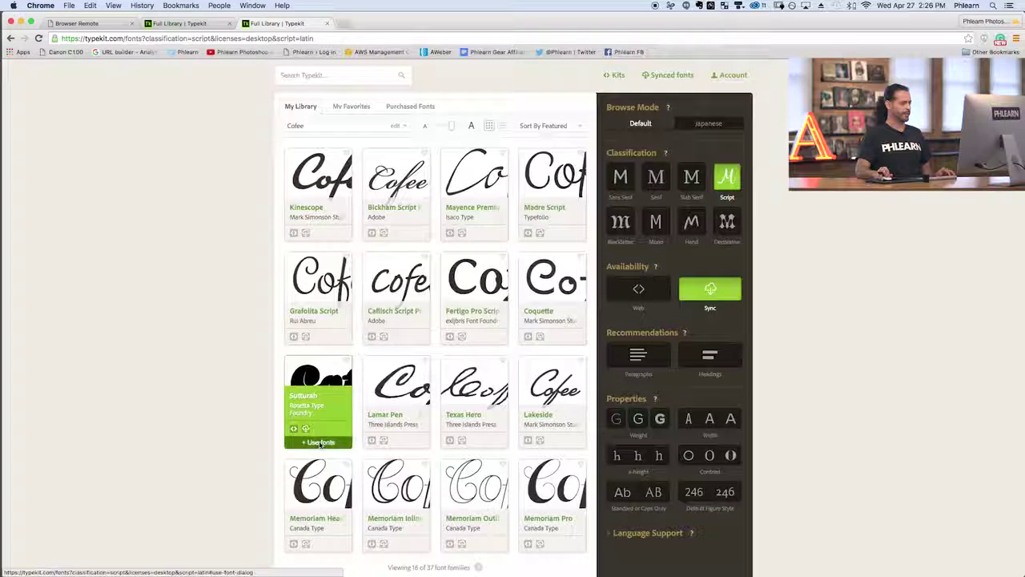
{"action": "left_click", "coordinate": [321, 443]}
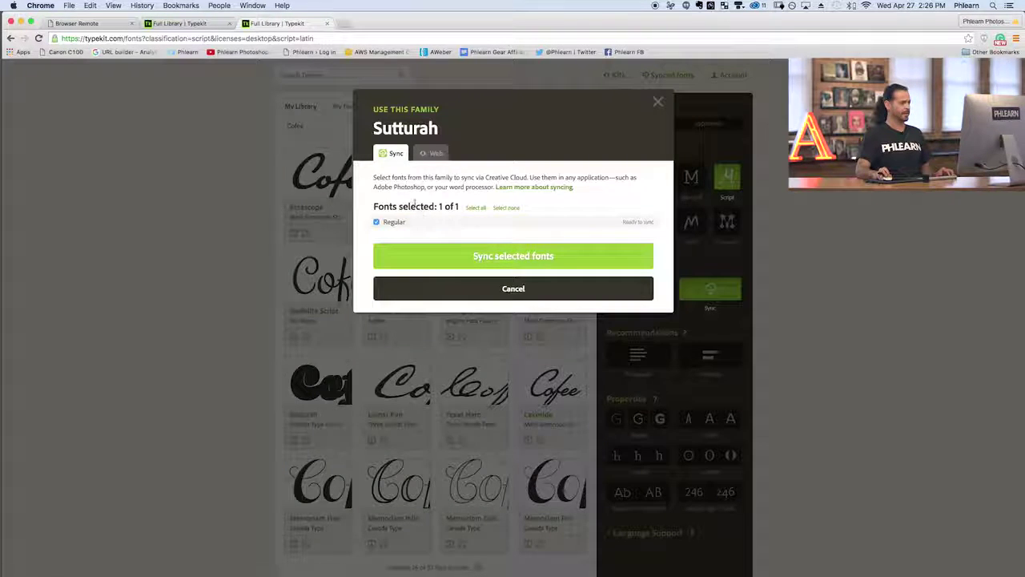
{"action": "left_click", "coordinate": [512, 288]}
{"action": "left_click", "coordinate": [554, 548]}
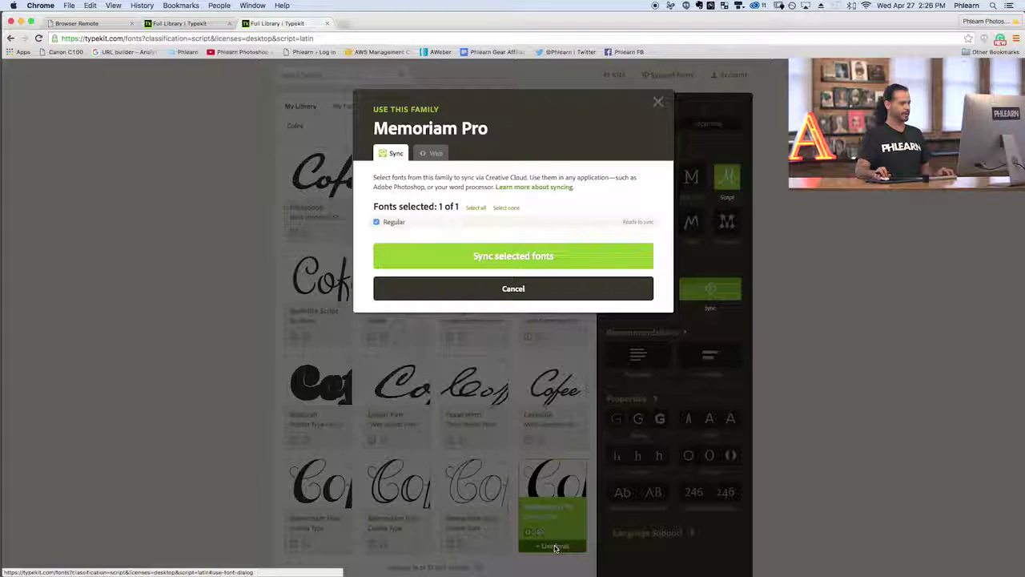
{"action": "left_click", "coordinate": [514, 289]}
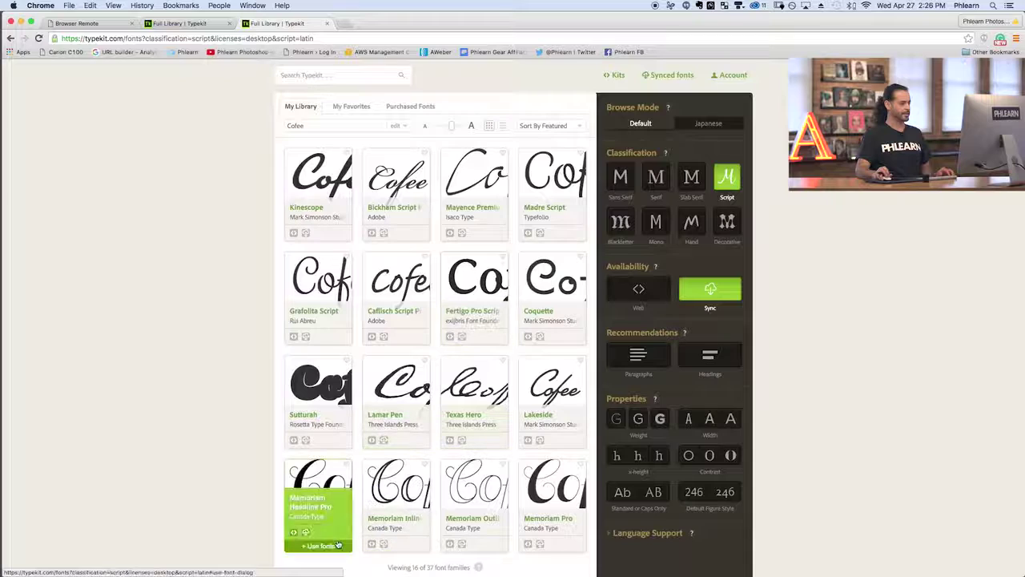
{"action": "left_click", "coordinate": [335, 545]}
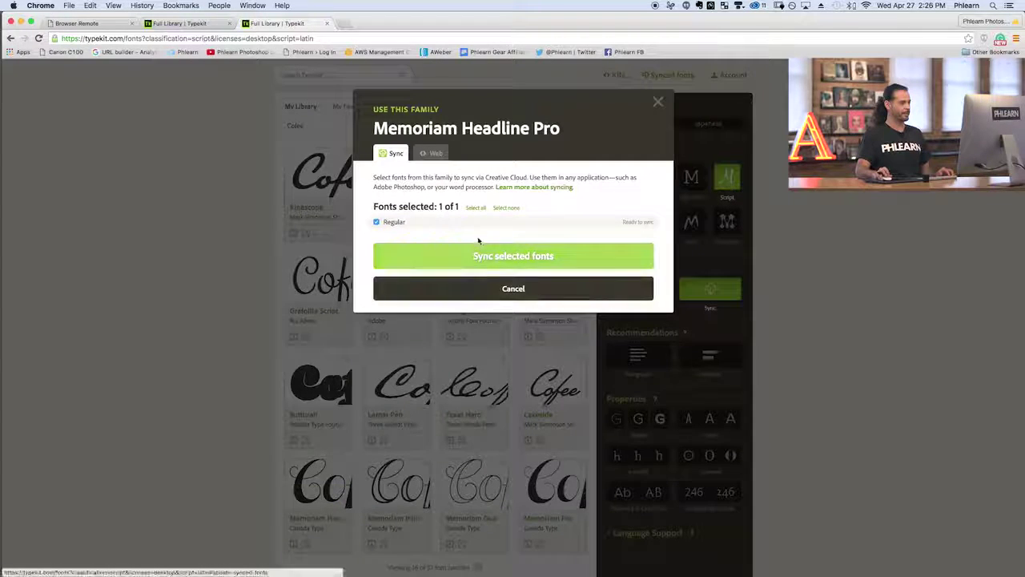
{"action": "left_click", "coordinate": [504, 289]}
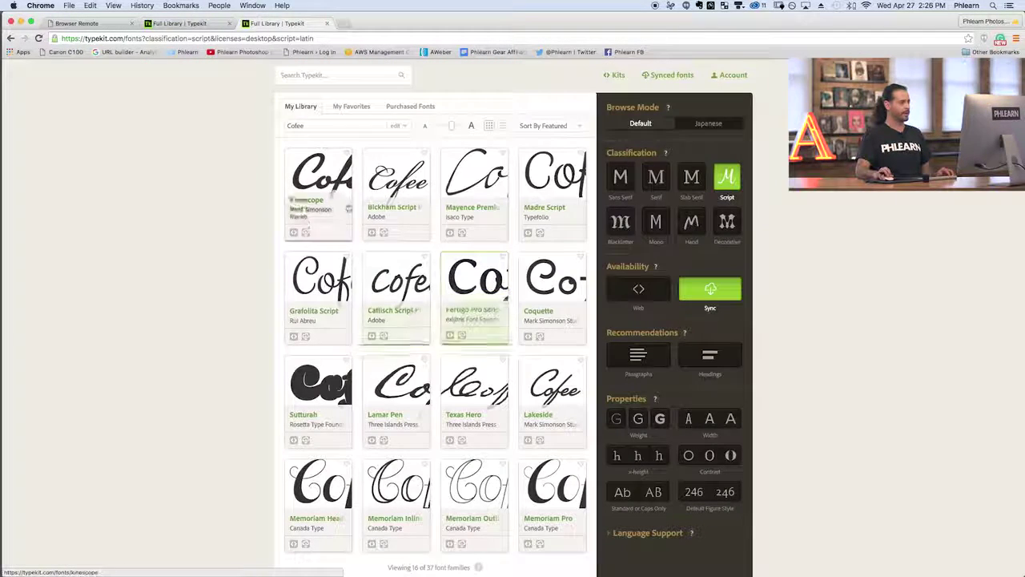
Sync Kinescope Regular to the computer and check its sync status in the Creative Cloud application's font list.
{"action": "left_click", "coordinate": [330, 236]}
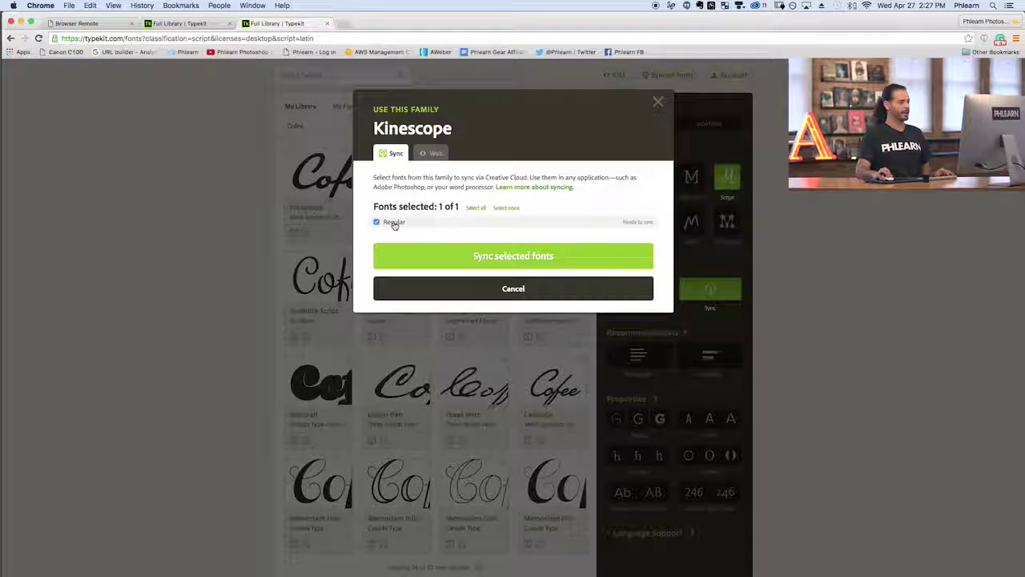
{"action": "left_click", "coordinate": [449, 257]}
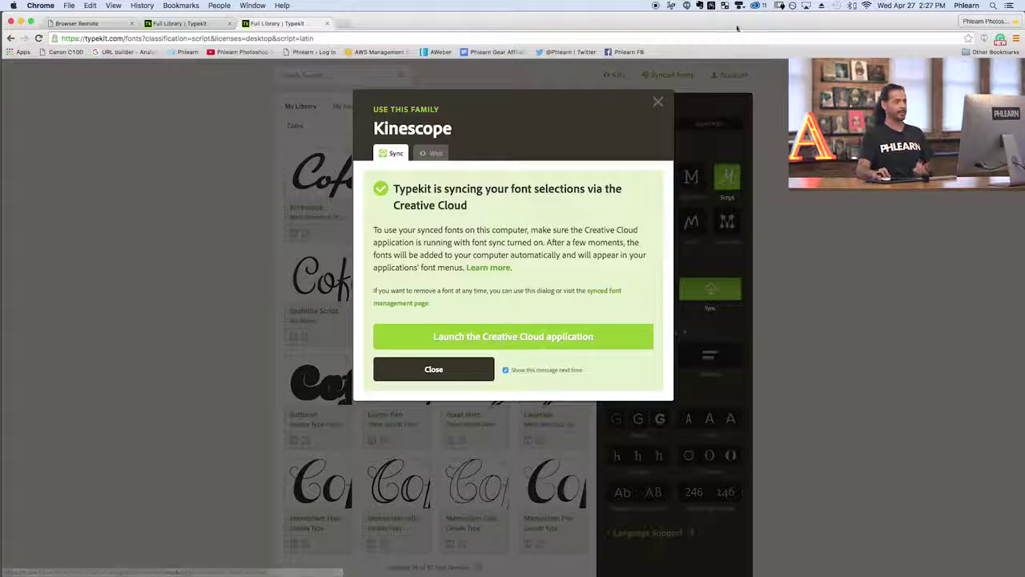
{"action": "left_click", "coordinate": [506, 336]}
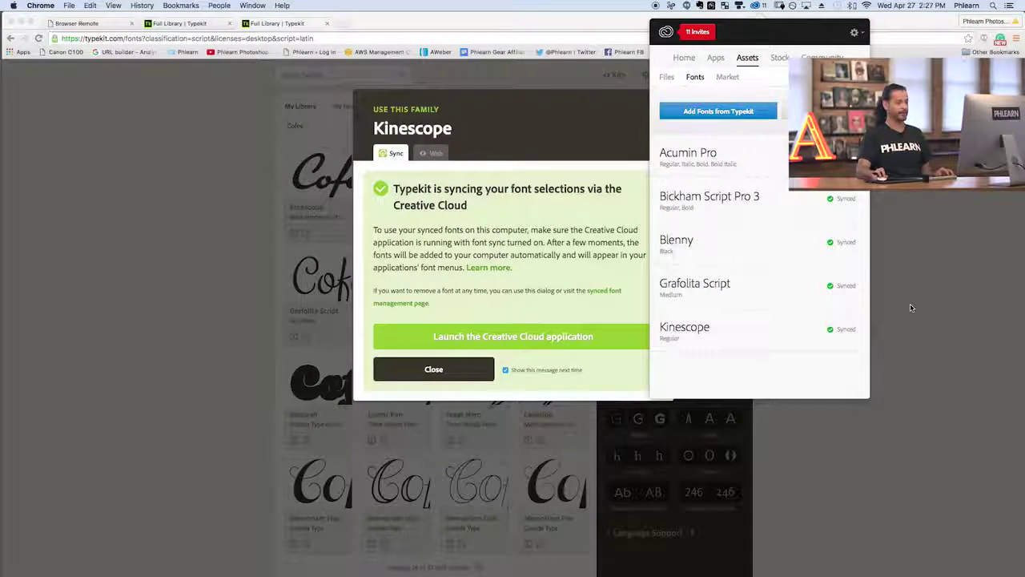
{"action": "left_click", "coordinate": [901, 299]}
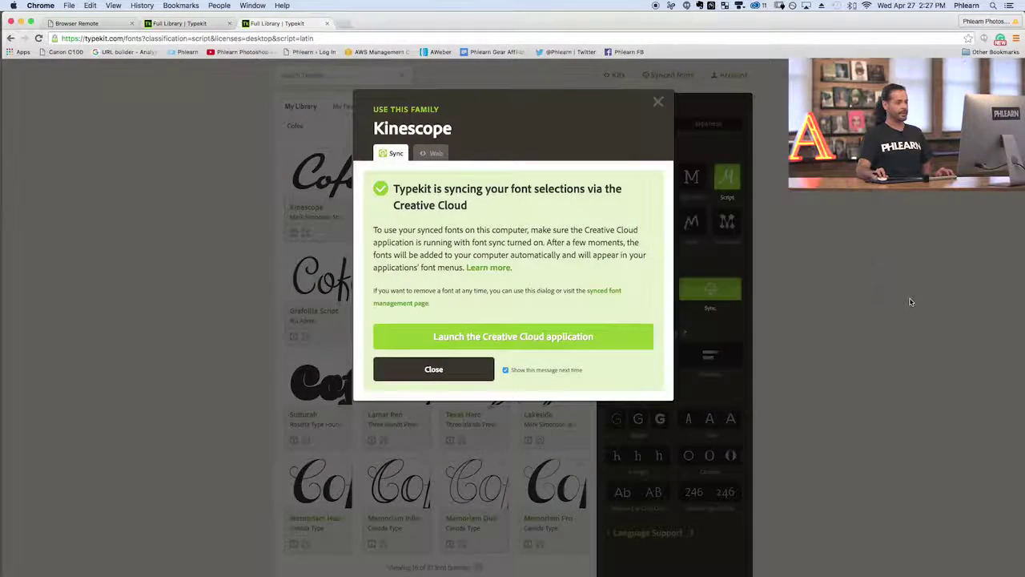
Switch to Photoshop and set the Coffee text's font to Kinescope Regular.
{"action": "key", "text": "super+Tab"}
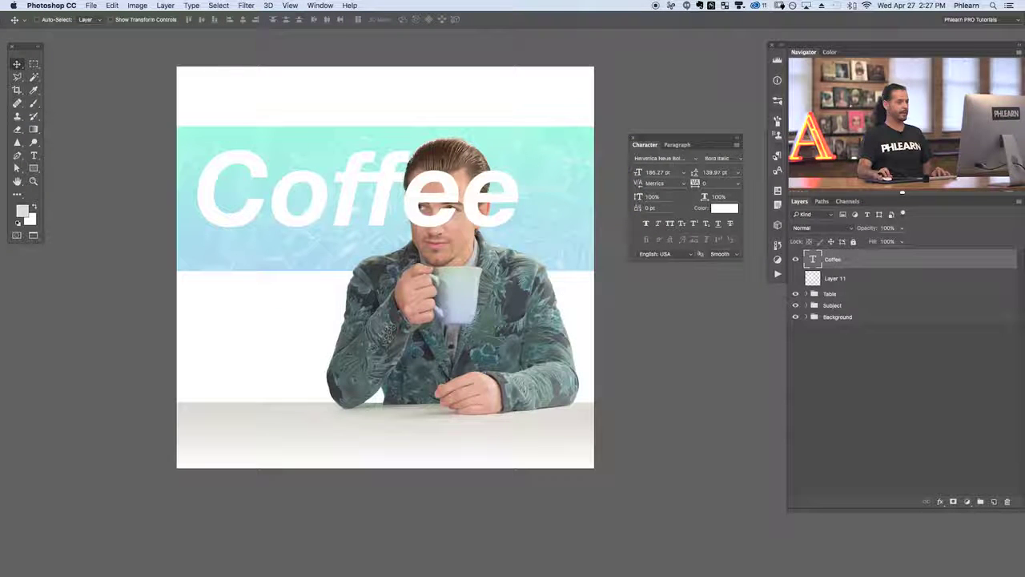
{"action": "left_click", "coordinate": [671, 158]}
{"action": "type", "text": "kine"}
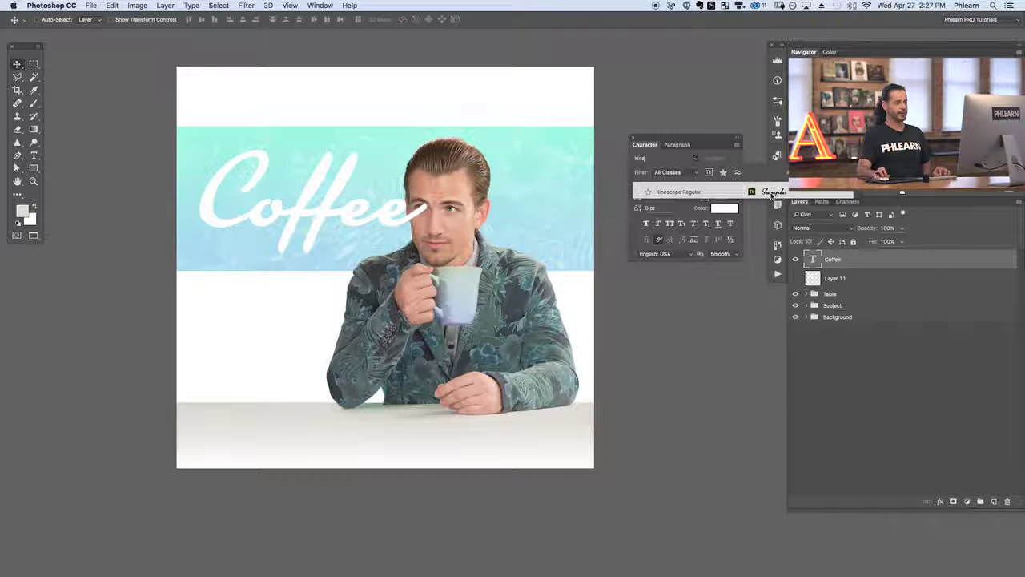
{"action": "left_click", "coordinate": [751, 193]}
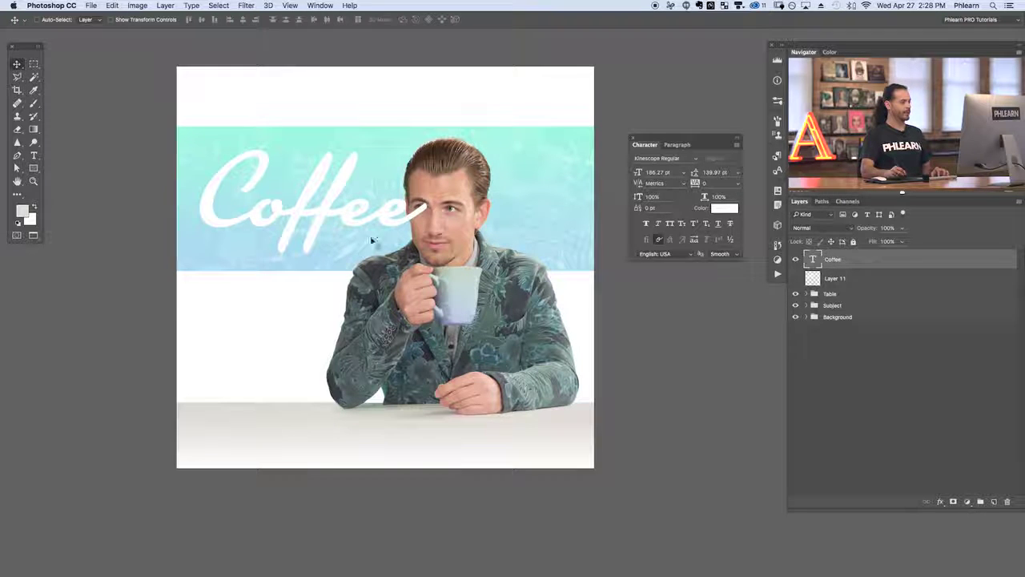
Reduce the Coffee text's font size so the word ends before the man's face, and position it within the blue-green band.
{"action": "left_click_drag", "start_coordinate": [401, 214], "coordinate": [437, 238]}
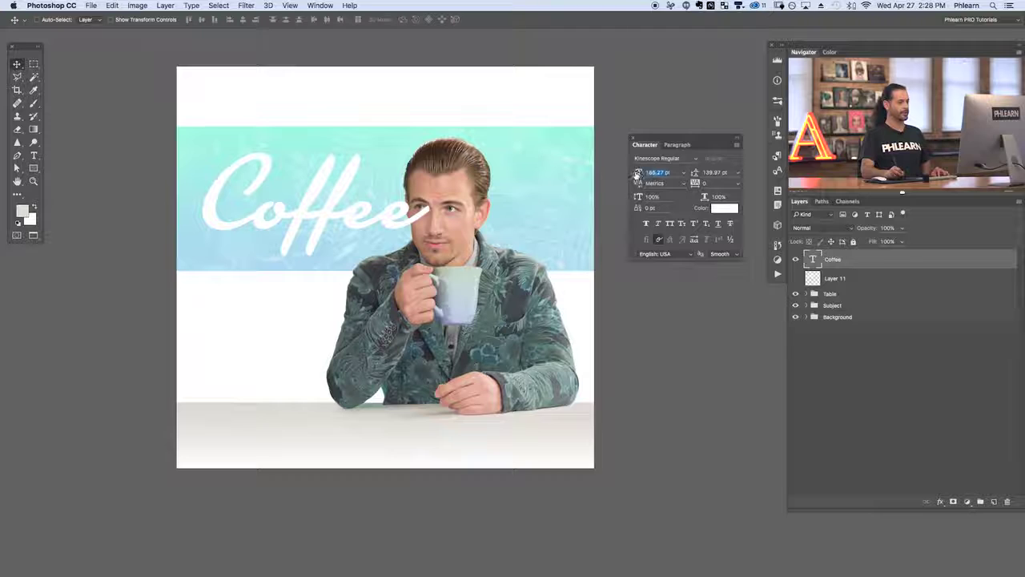
{"action": "left_click_drag", "start_coordinate": [637, 176], "coordinate": [632, 175]}
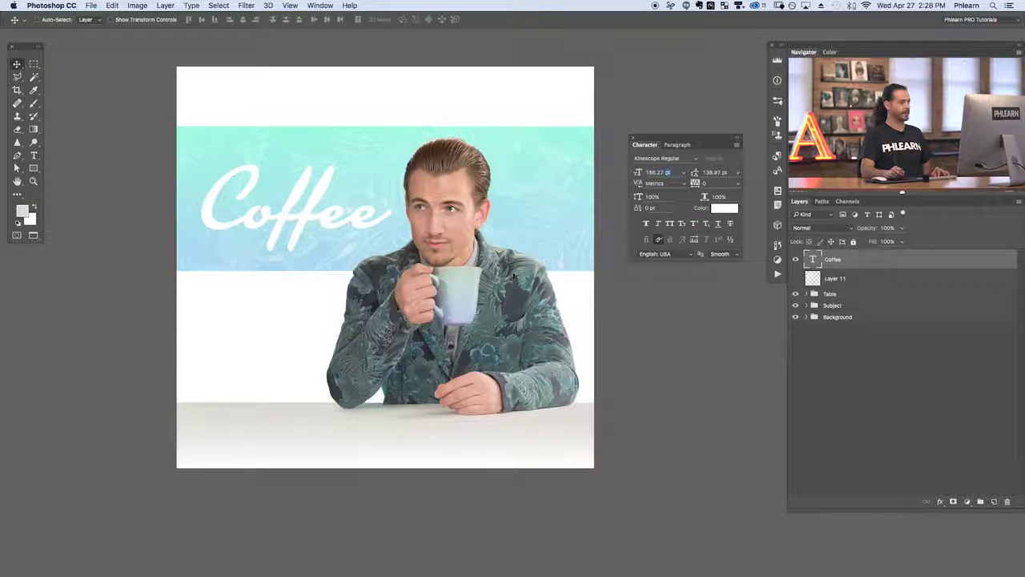
{"action": "left_click_drag", "start_coordinate": [495, 298], "coordinate": [493, 293]}
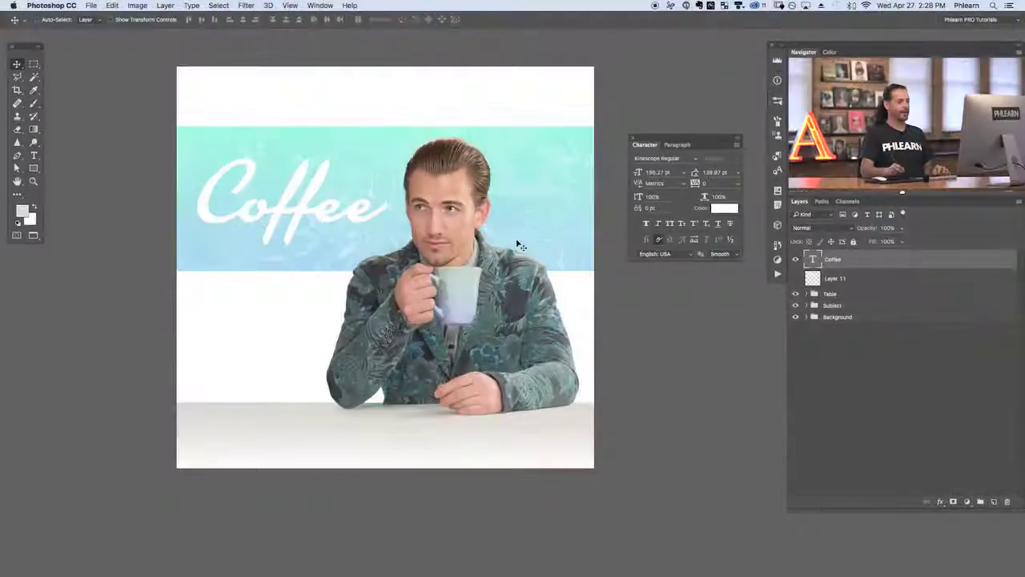
Look through the installed fonts and change the Coffee text's font to Helvetica Neue Light.
{"action": "left_click", "coordinate": [696, 160]}
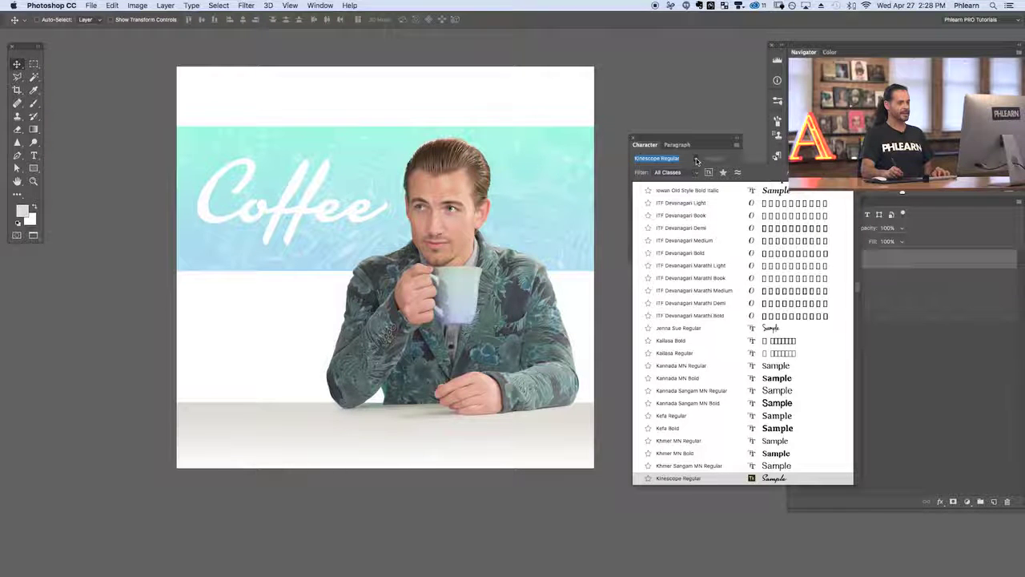
{"action": "left_click_drag", "start_coordinate": [859, 286], "coordinate": [861, 285]}
{"action": "key", "text": "Escape"}
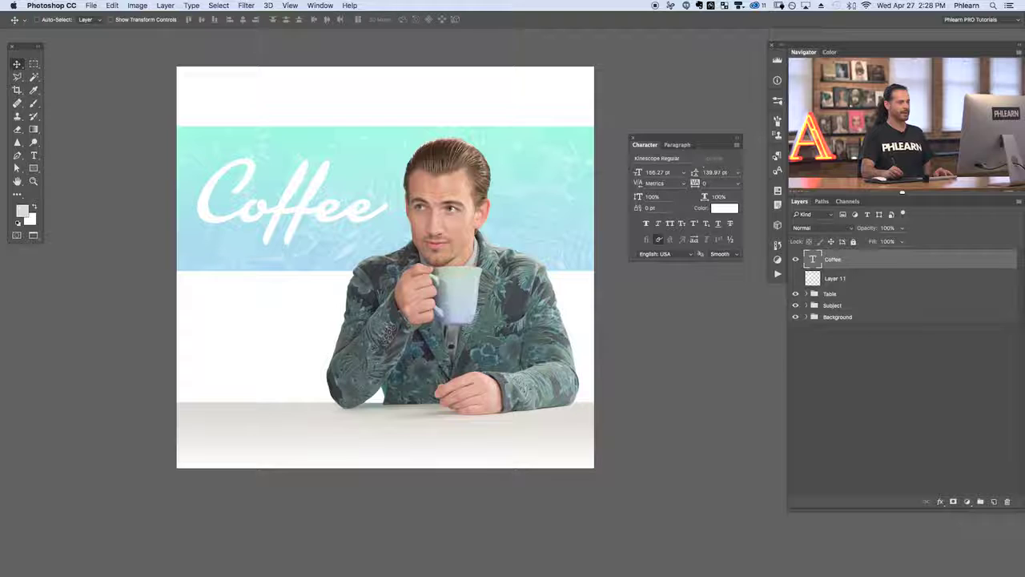
{"action": "type", "text": "he"}
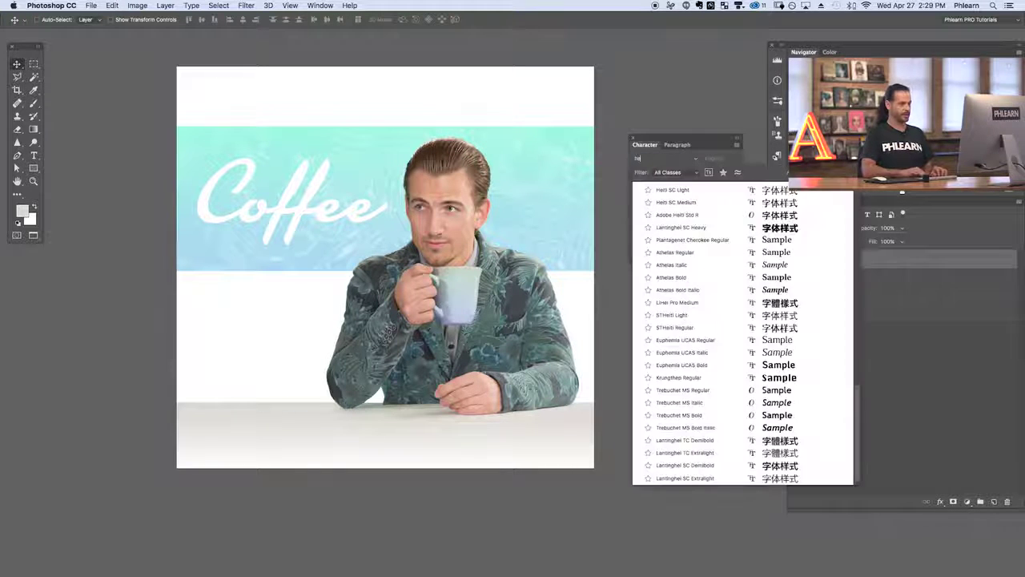
{"action": "type", "text": "l"}
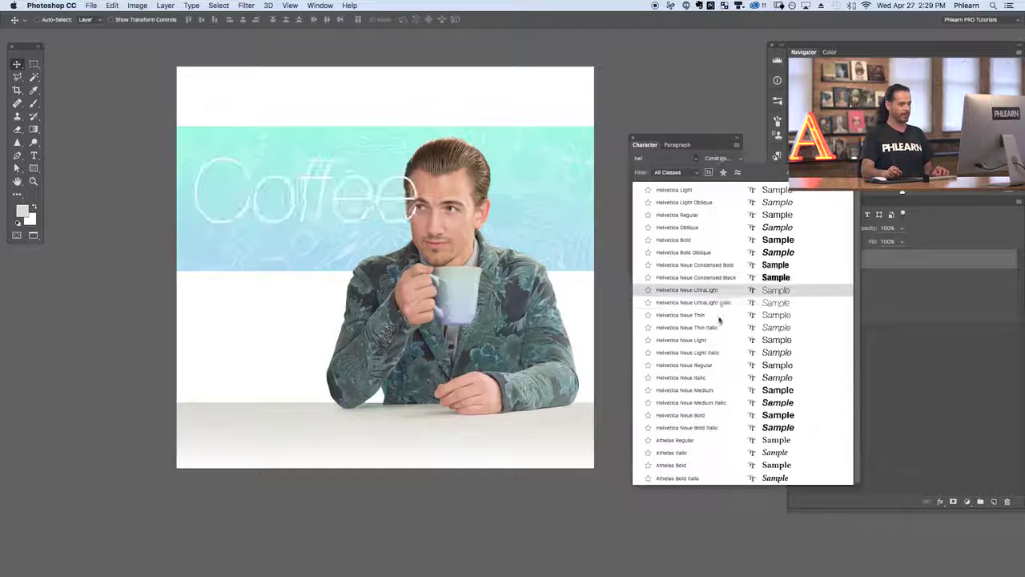
{"action": "left_click", "coordinate": [712, 341]}
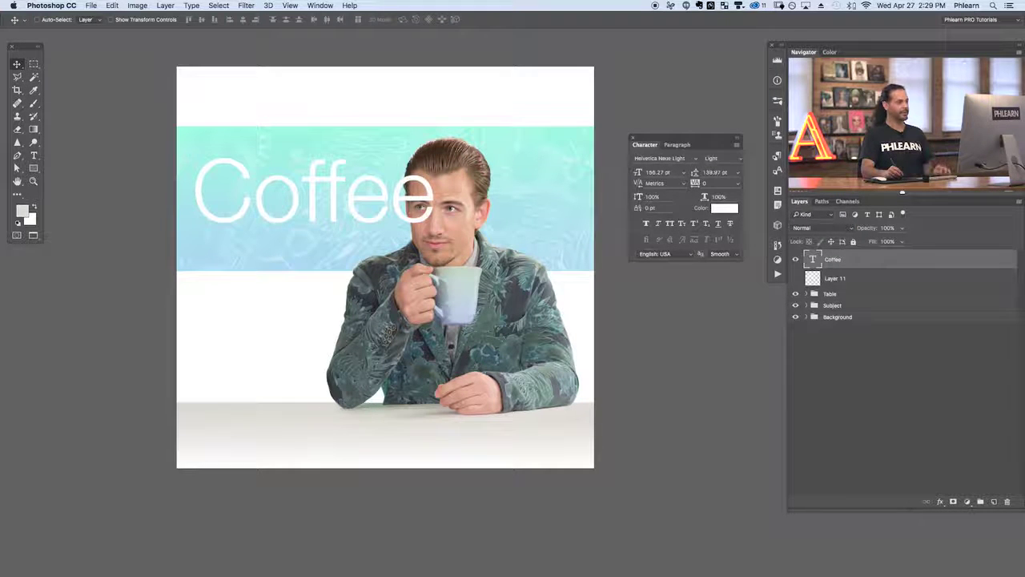
Try the UltraLight and Medium styles of Helvetica Neue on the Coffee text, and set its style to Bold Italic.
{"action": "left_click", "coordinate": [741, 161]}
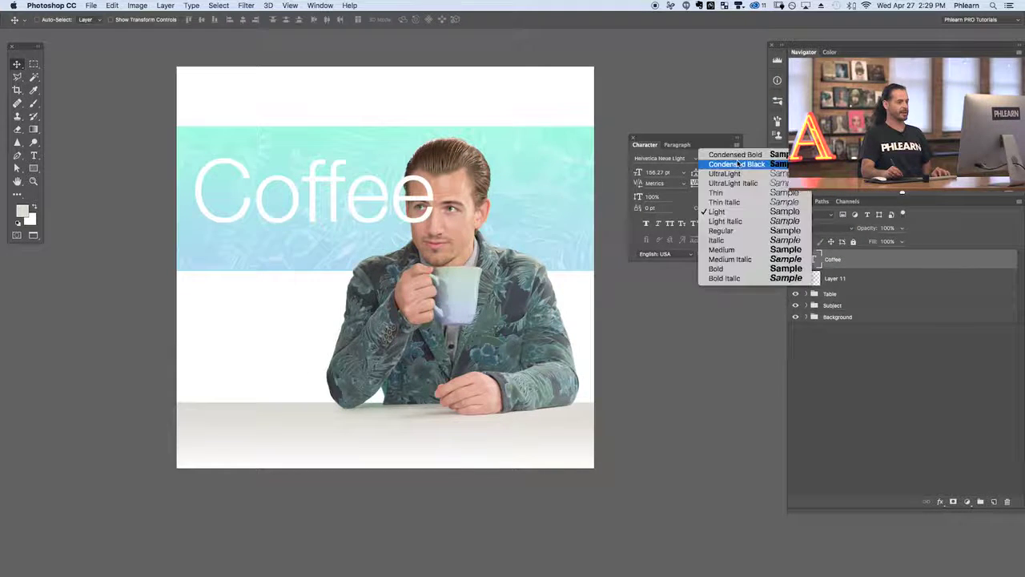
{"action": "left_click", "coordinate": [740, 173]}
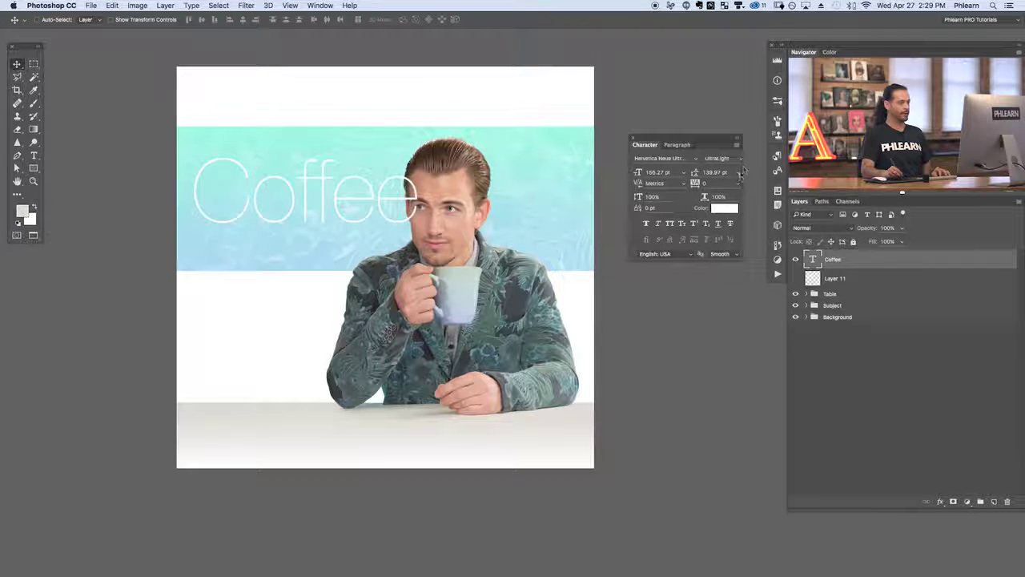
{"action": "left_click", "coordinate": [740, 163]}
{"action": "left_click", "coordinate": [745, 247]}
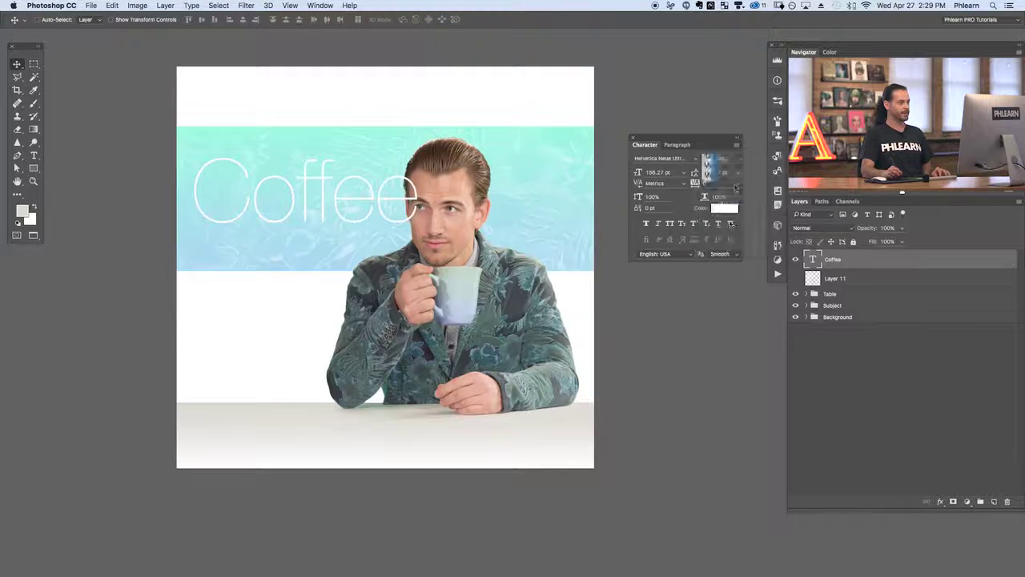
{"action": "left_click", "coordinate": [738, 172]}
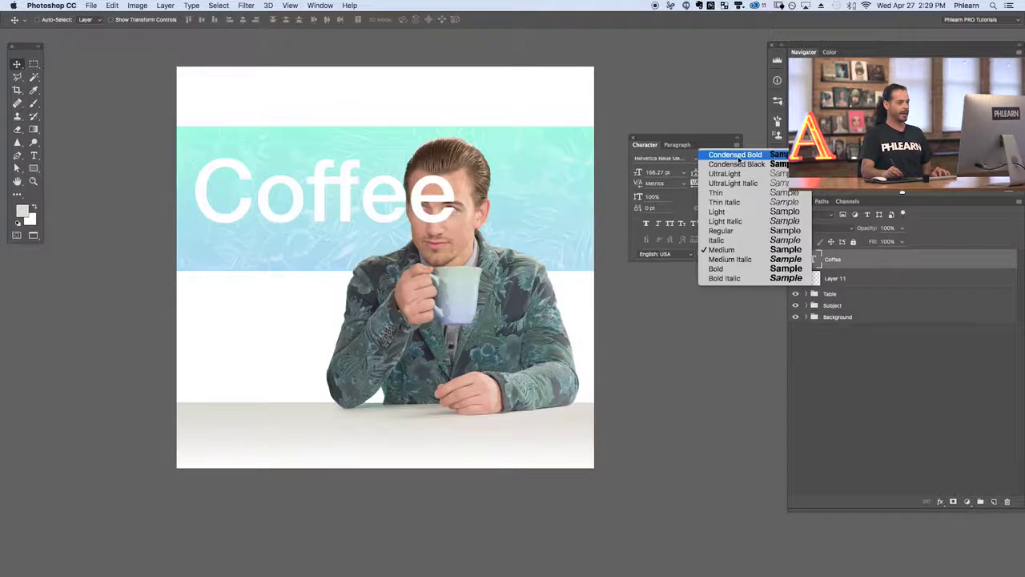
{"action": "left_click", "coordinate": [730, 278]}
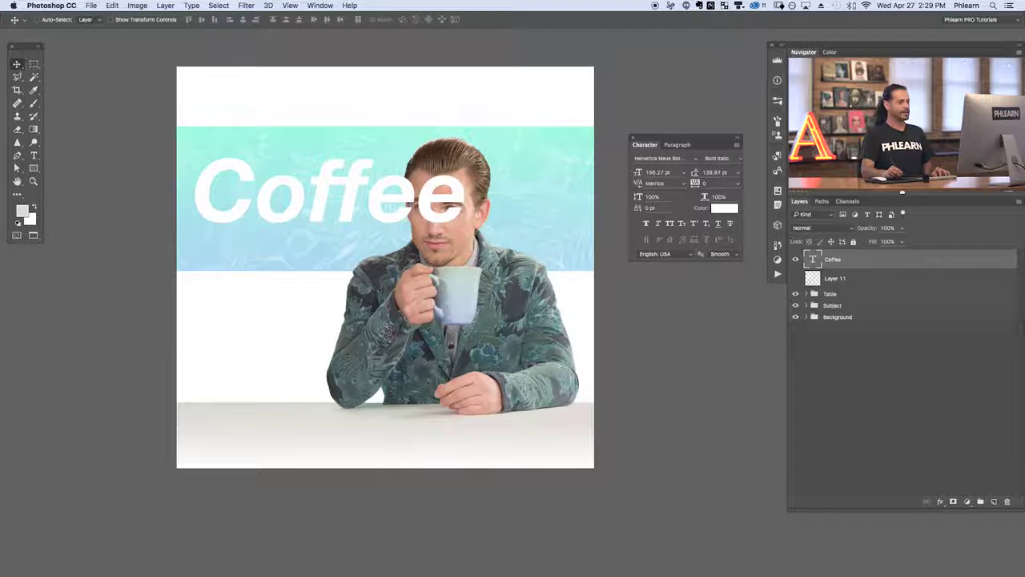
Switch back to Typekit in the browser, dismiss the sync message and check which styles the Kinescope family offers.
{"action": "key", "text": "super+Tab"}
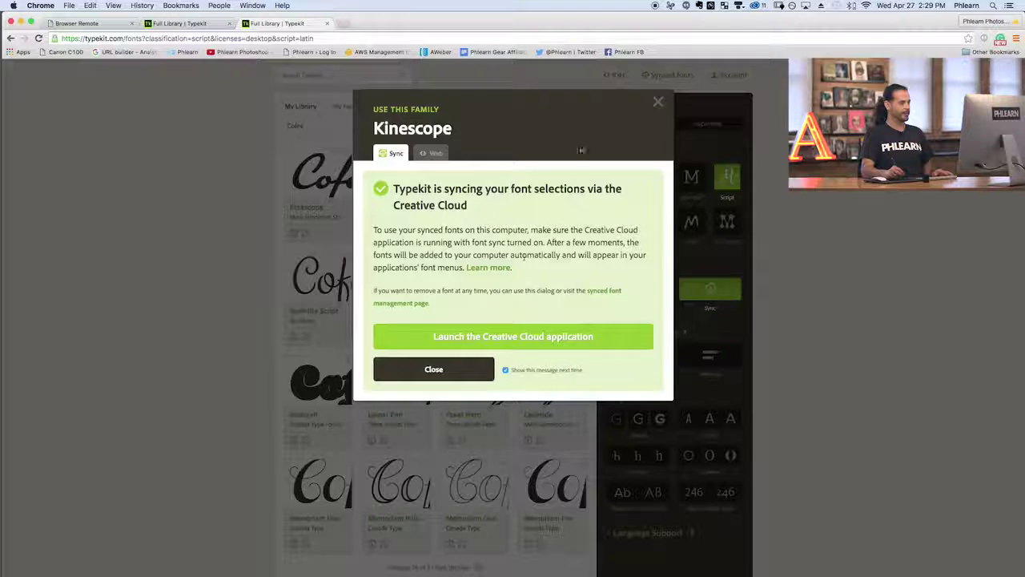
{"action": "left_click", "coordinate": [659, 101]}
{"action": "left_click", "coordinate": [334, 240]}
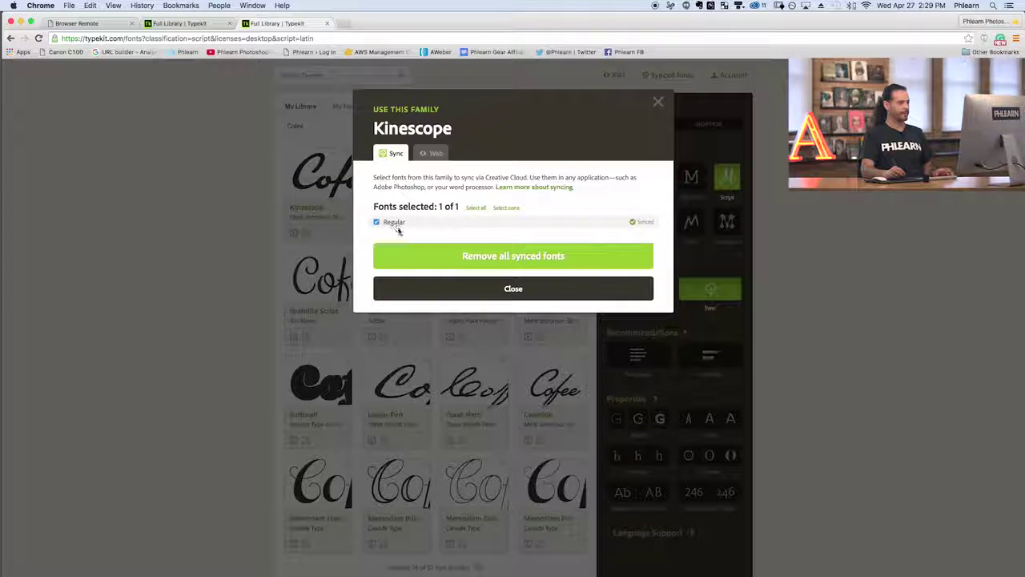
Switch back to Photoshop and look through the styles Helvetica Neue offers for the Coffee text.
{"action": "key", "text": "super+Tab"}
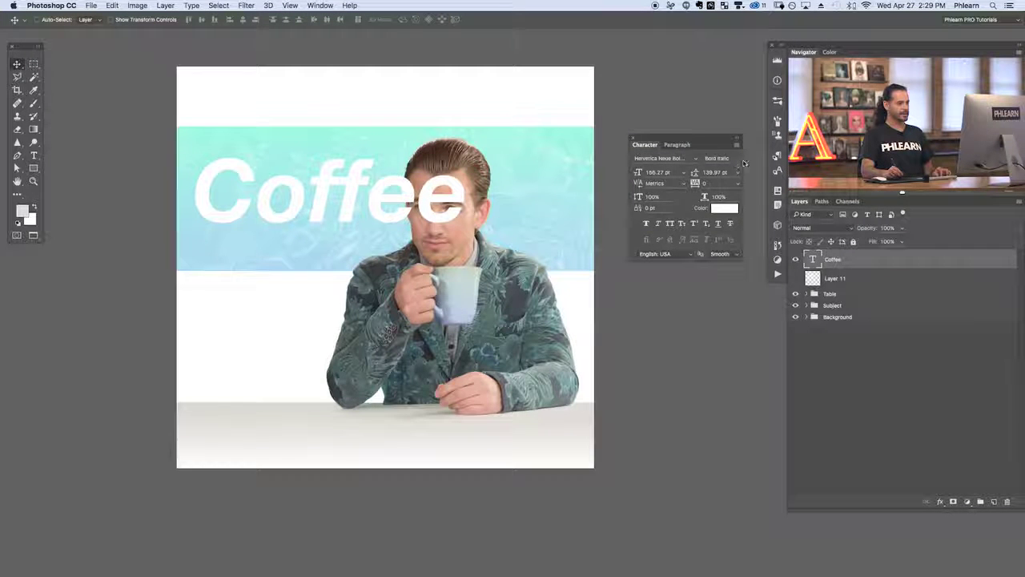
{"action": "left_click", "coordinate": [739, 160]}
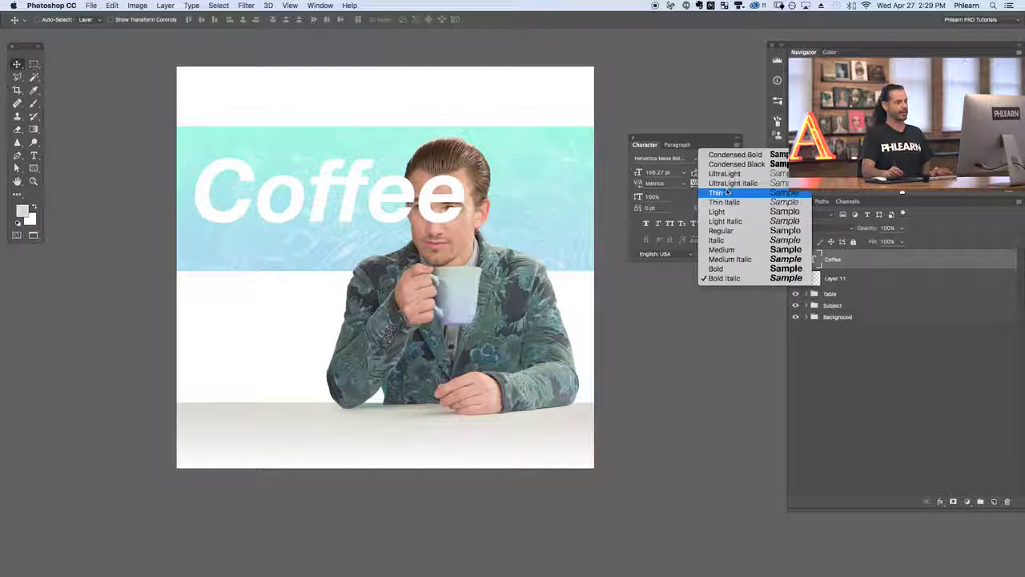
{"action": "left_click", "coordinate": [696, 143]}
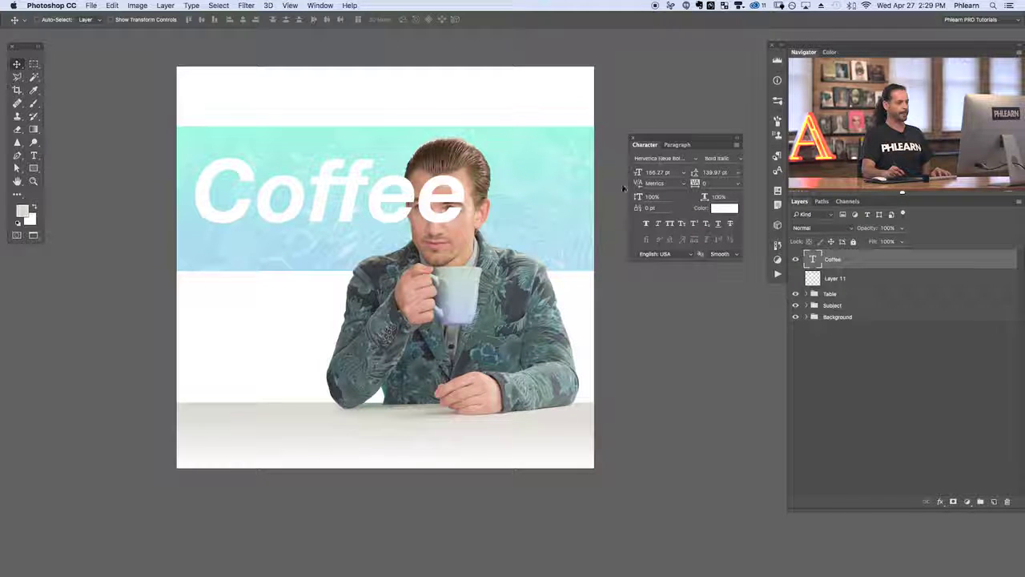
Undo the Helvetica Neue font and style changes so the Coffee text uses Kinescope Regular.
{"action": "key", "text": "alt+super+z"}
{"action": "key", "text": "alt+super+z"}
{"action": "key", "text": "alt+super+z"}
{"action": "key", "text": "alt+super+z"}
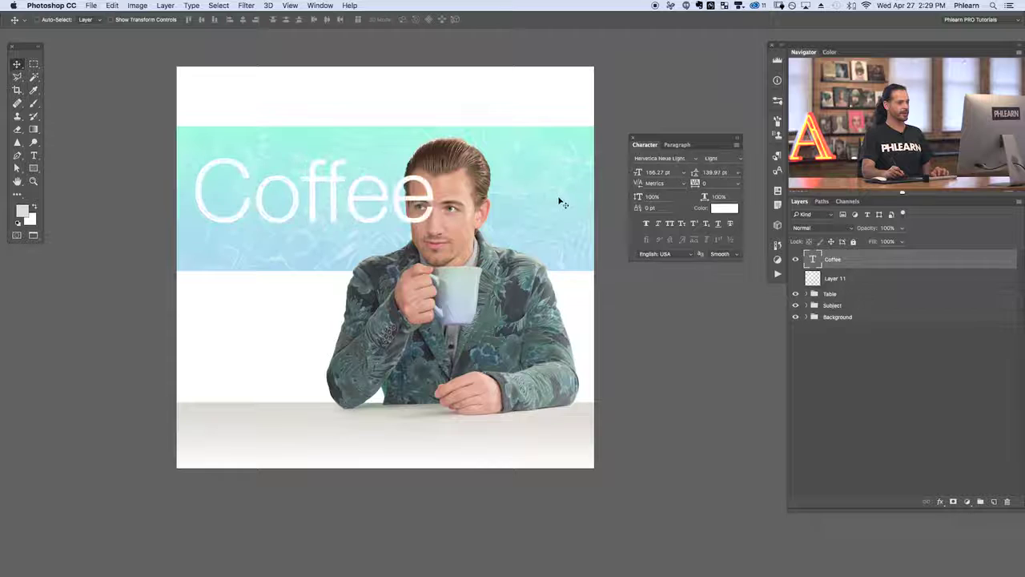
{"action": "key", "text": "alt+super+z"}
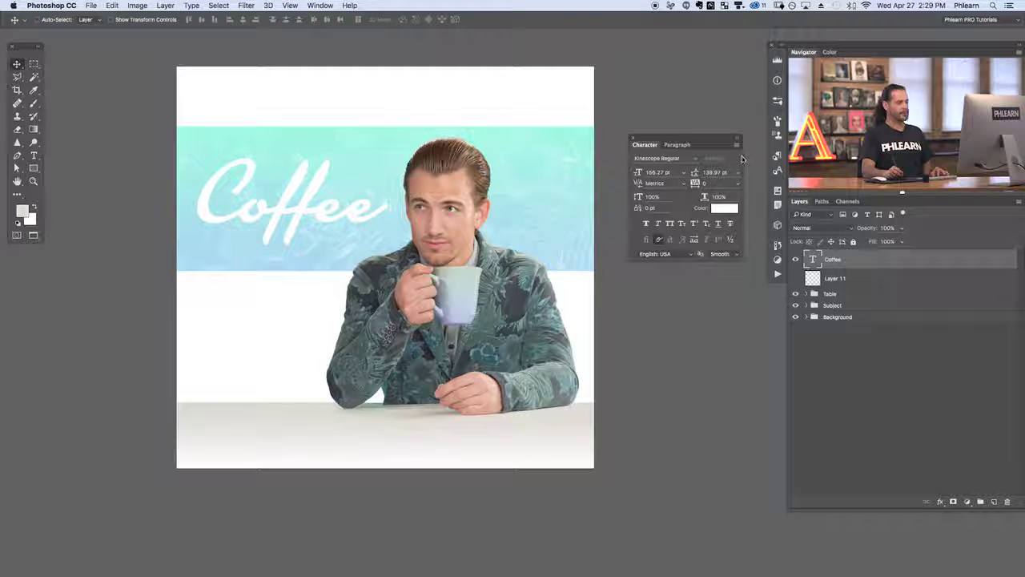
{"action": "left_click_drag", "start_coordinate": [529, 251], "coordinate": [541, 254]}
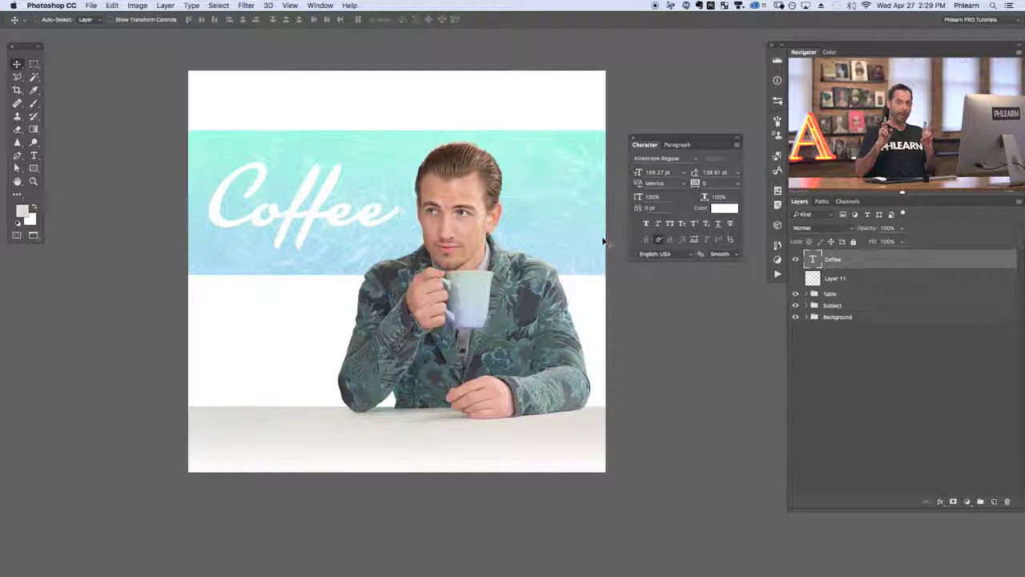
Try faux bold and faux italic on the Coffee text, turning each one off again.
{"action": "left_click", "coordinate": [645, 224]}
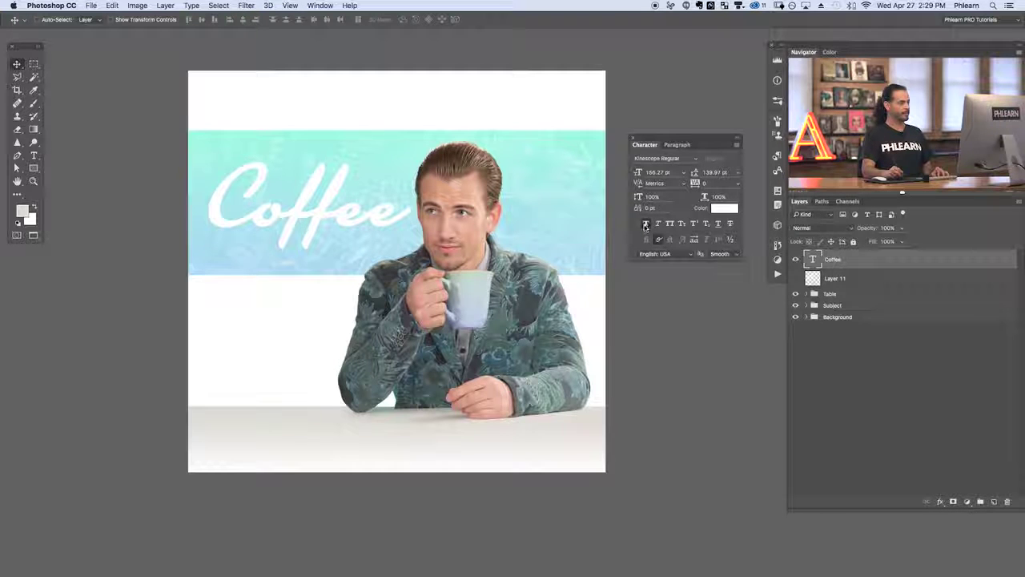
{"action": "left_click", "coordinate": [645, 224]}
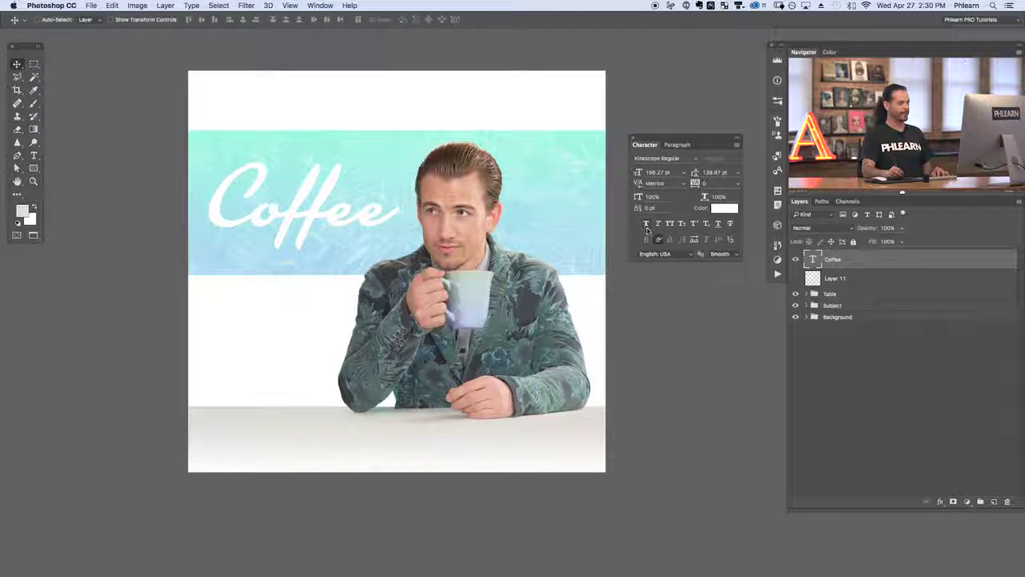
{"action": "left_click", "coordinate": [659, 225]}
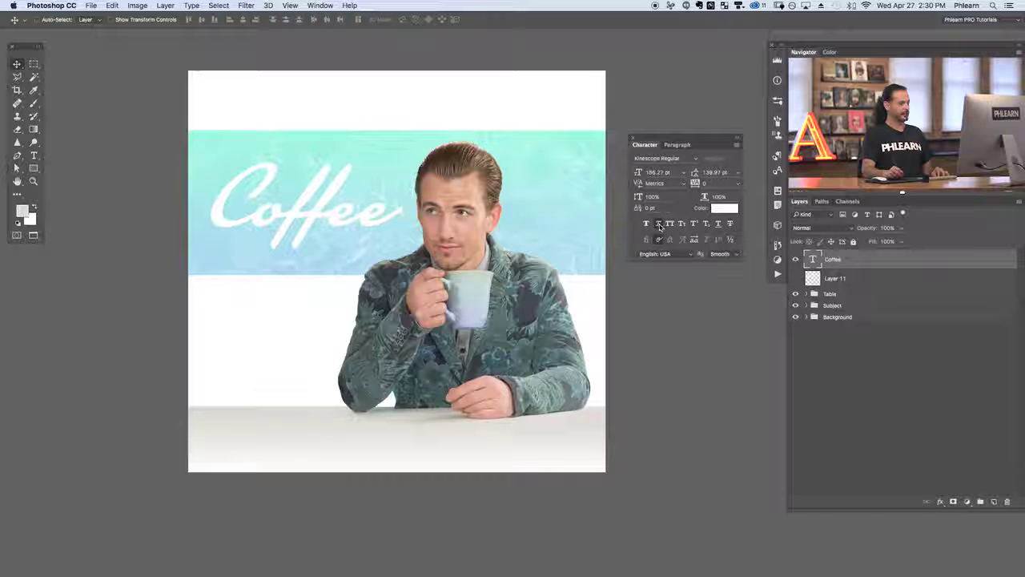
{"action": "left_click", "coordinate": [658, 226]}
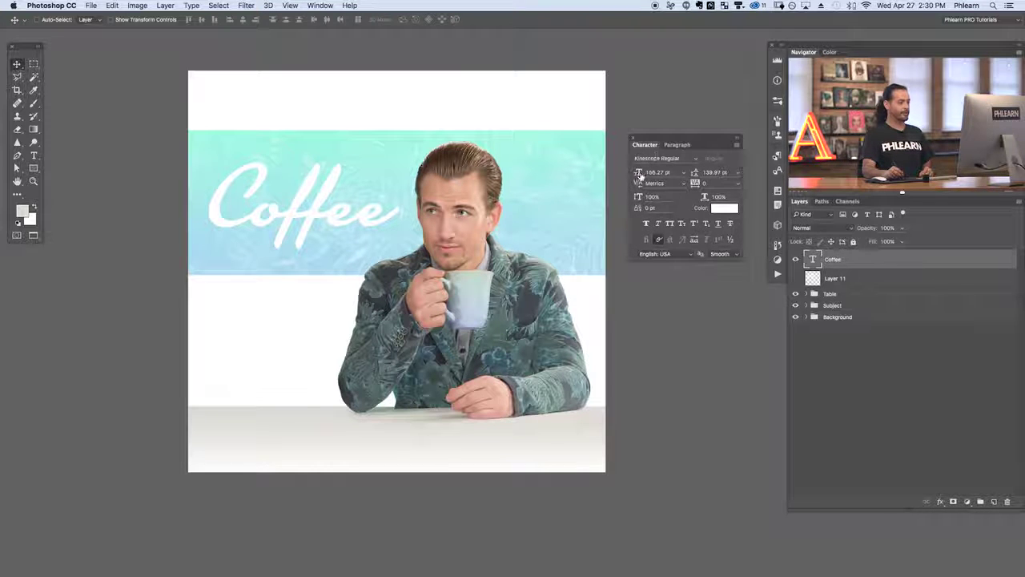
Change the Coffee text's font size to 157.27 pt and scale it to about 50% with Free Transform.
{"action": "mouse_move", "coordinate": [639, 174]}
{"action": "left_mouse_down"}
{"action": "mouse_move", "coordinate": [656, 174]}
{"action": "mouse_move", "coordinate": [626, 176]}
{"action": "mouse_move", "coordinate": [638, 173]}
{"action": "left_mouse_up"}
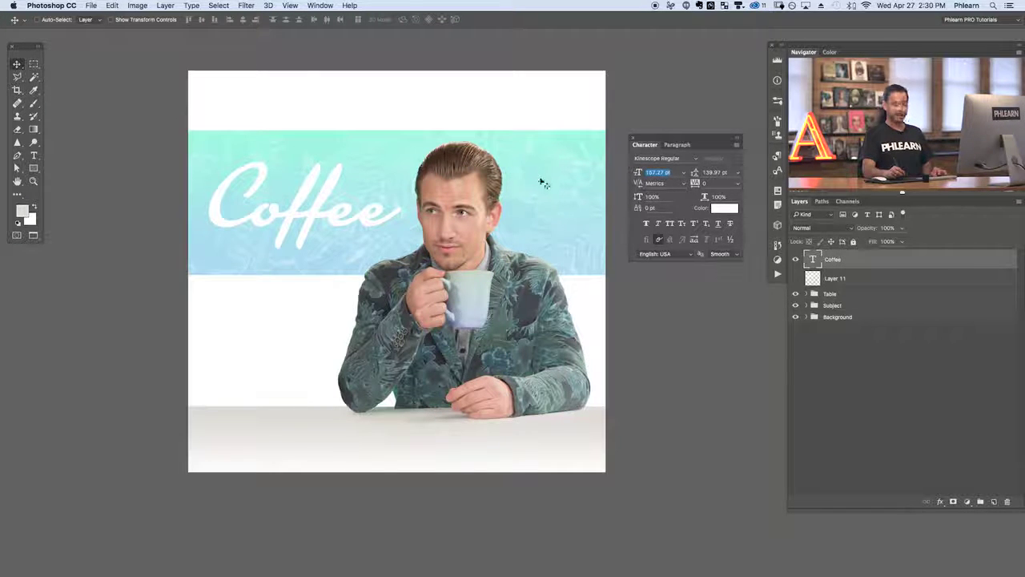
{"action": "key", "text": "ctrl+t"}
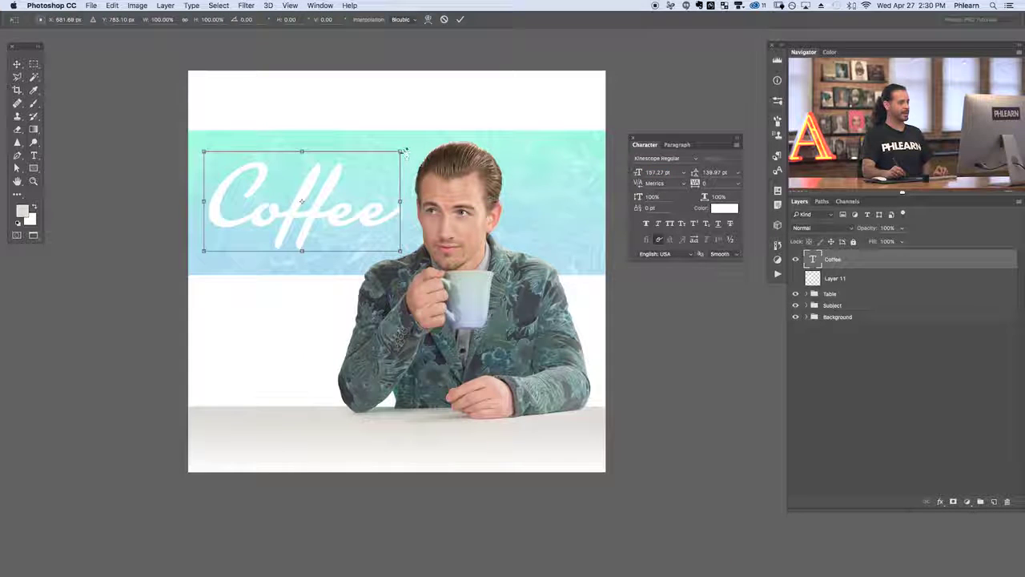
{"action": "left_click_drag", "start_coordinate": [399, 150], "coordinate": [303, 196]}
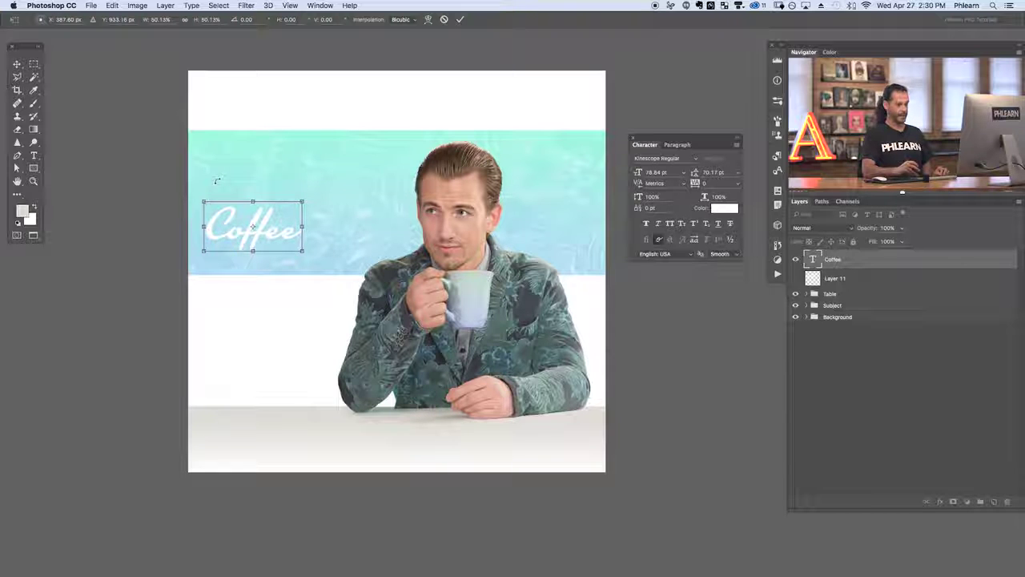
{"action": "key", "text": "Return"}
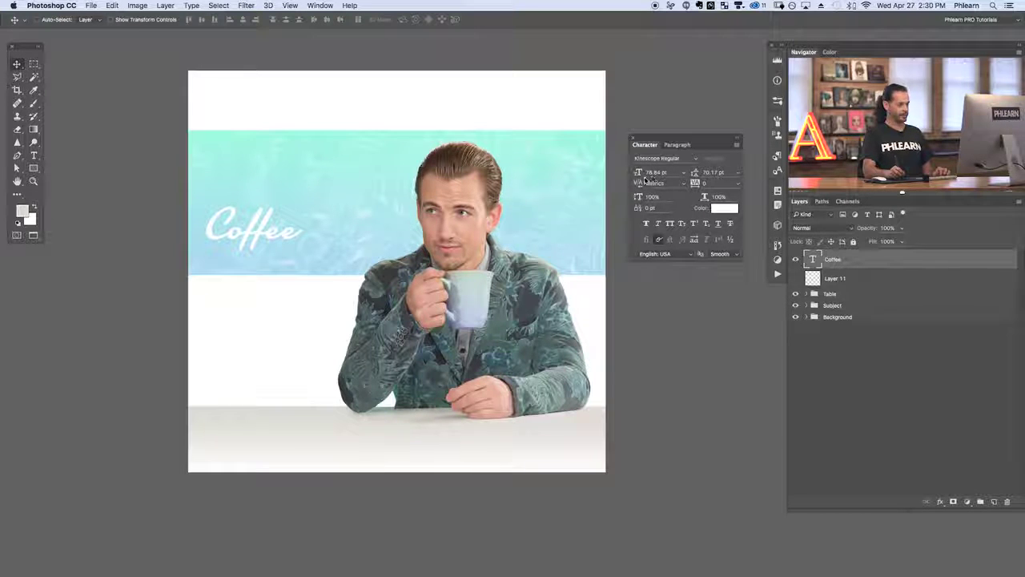
Undo the scaling, reduce the Coffee text's font size to 103.27 pt and check its bounding box with Free Transform.
{"action": "key", "text": "super+t"}
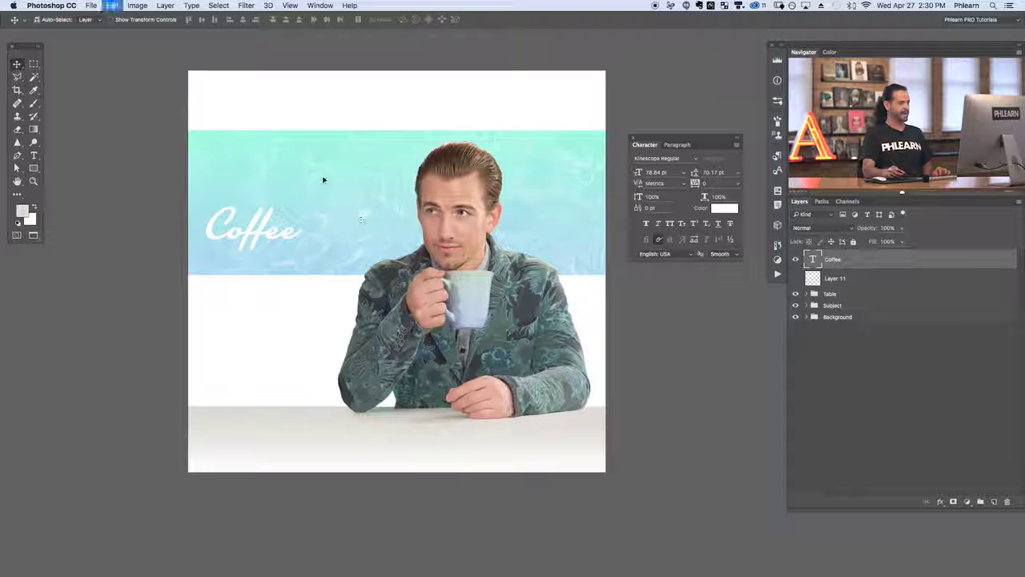
{"action": "left_click_drag", "start_coordinate": [639, 176], "coordinate": [627, 177]}
{"action": "key", "text": "super+t"}
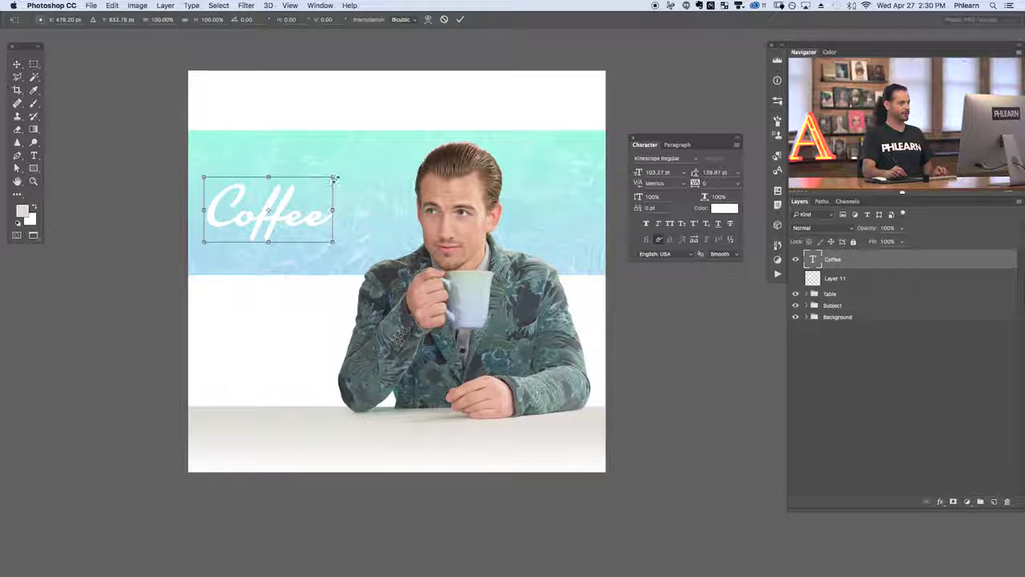
{"action": "key", "text": "Return"}
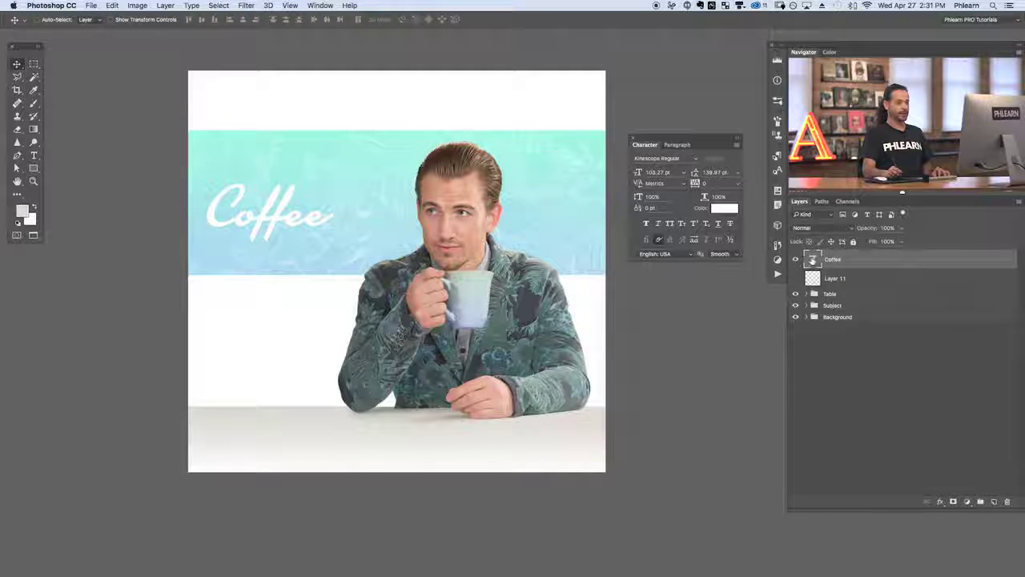
Add a second line reading "is great" below Coffee and move both lines up into the blue-green band.
{"action": "double_click", "coordinate": [812, 260]}
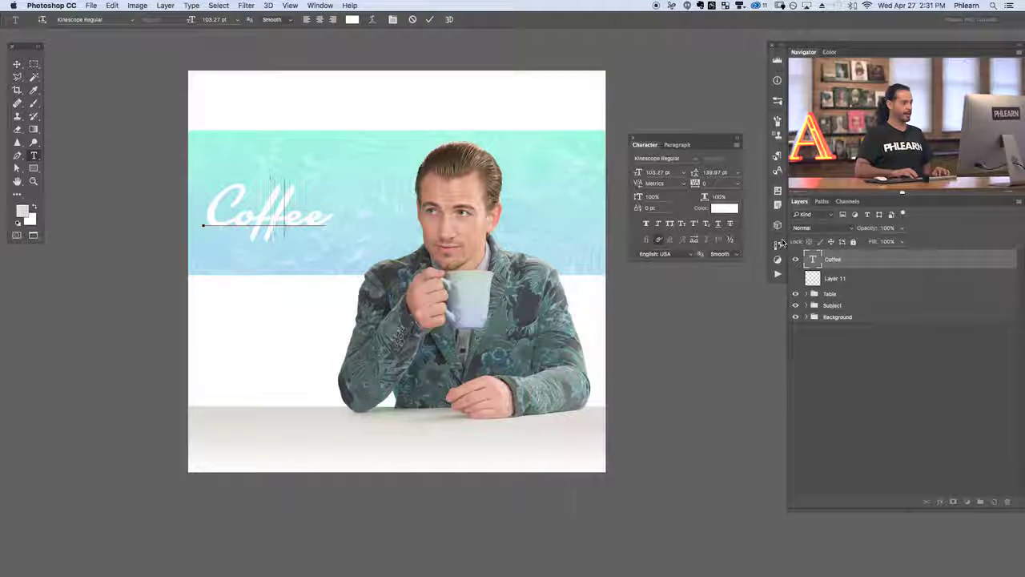
{"action": "key", "text": "Return"}
{"action": "type", "text": "Ti"}
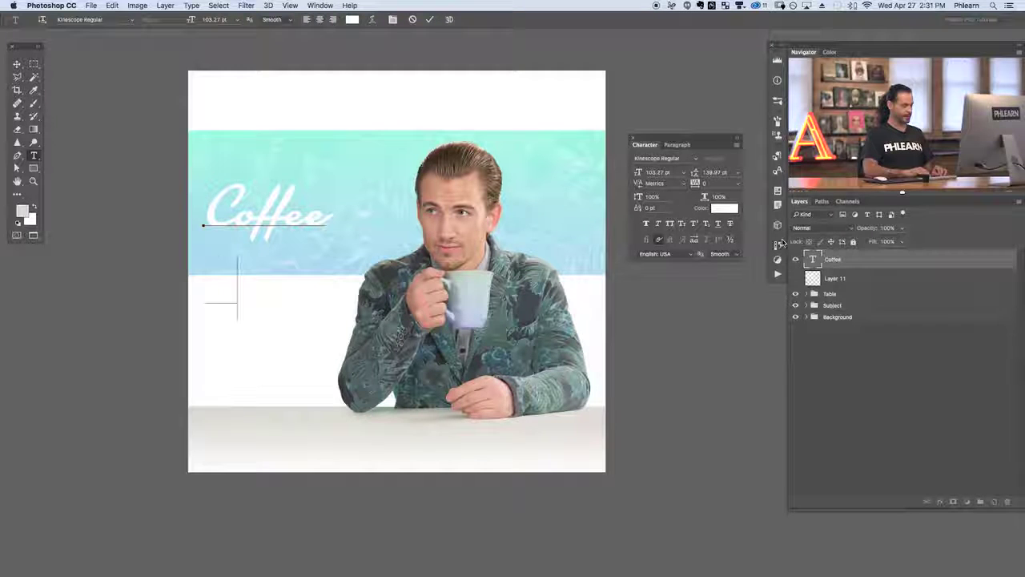
{"action": "type", "text": "me"}
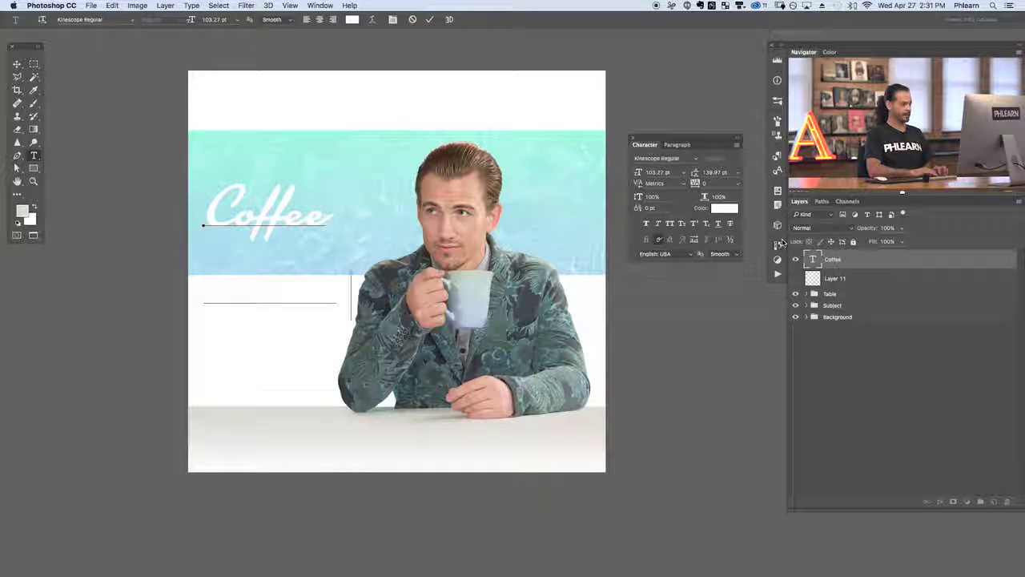
{"action": "key", "text": "ctrl+Return"}
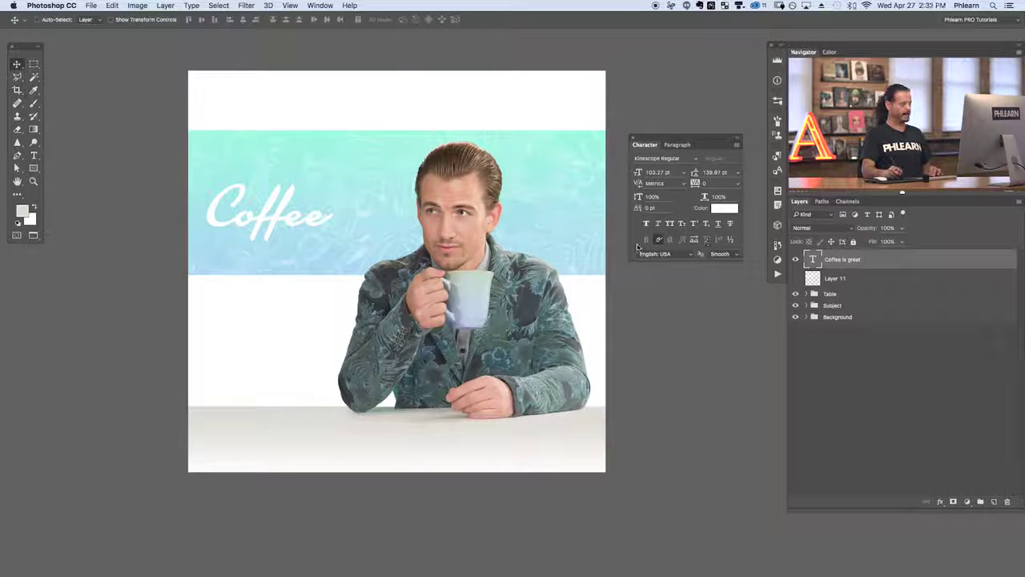
{"action": "left_click_drag", "start_coordinate": [440, 347], "coordinate": [451, 313]}
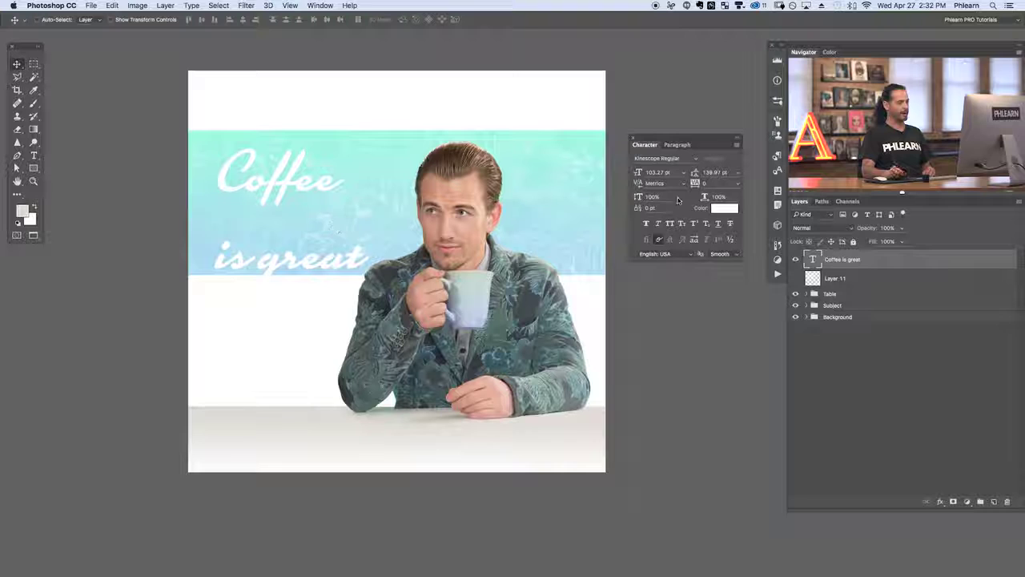
Try Auto and 16 pt leading on the two-line text, set it to 50 pt, and move the text slightly down within the band.
{"action": "left_click", "coordinate": [735, 173]}
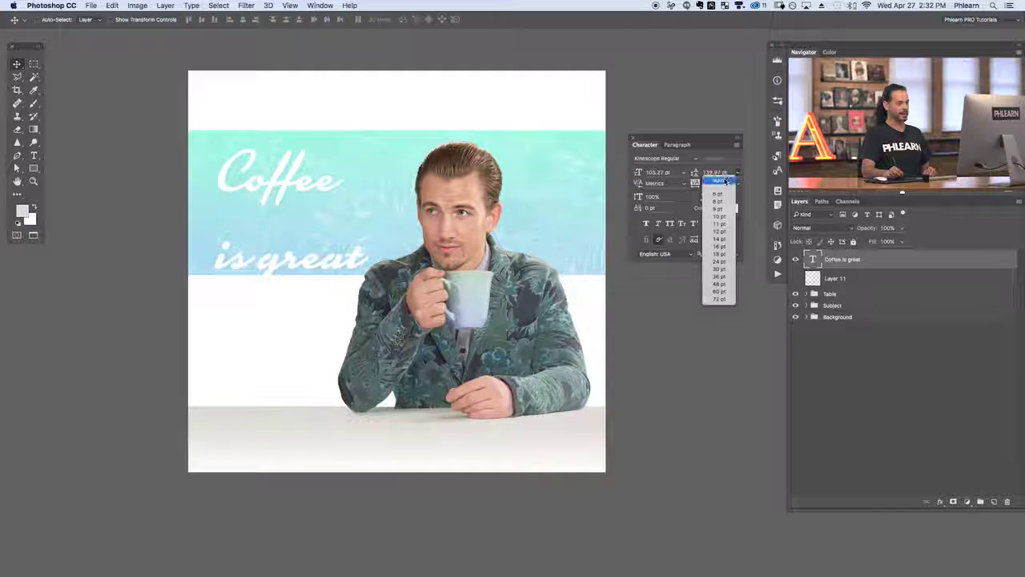
{"action": "left_click", "coordinate": [726, 182]}
{"action": "left_click", "coordinate": [737, 176]}
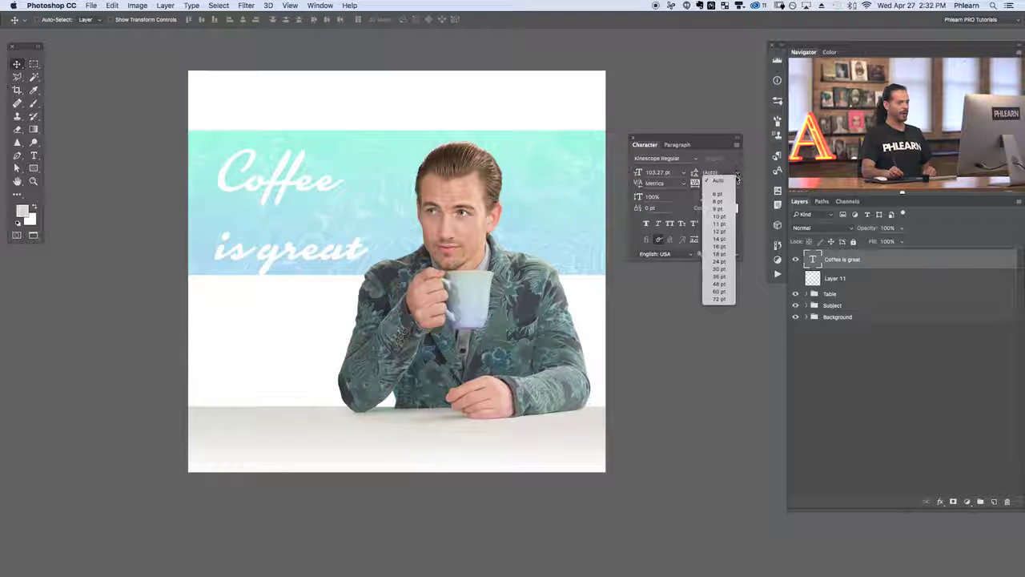
{"action": "left_click", "coordinate": [718, 246]}
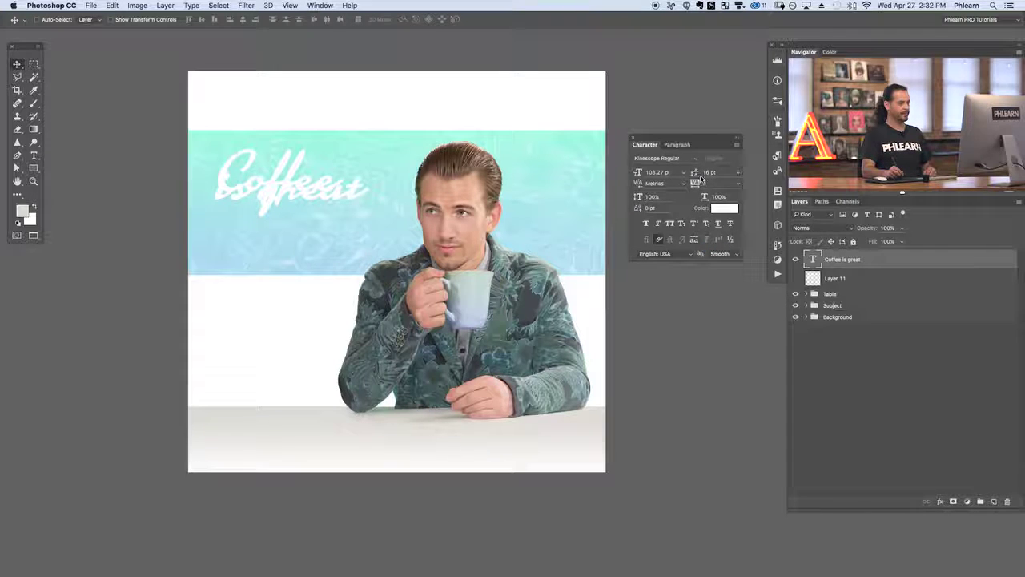
{"action": "left_click_drag", "start_coordinate": [695, 174], "coordinate": [695, 177]}
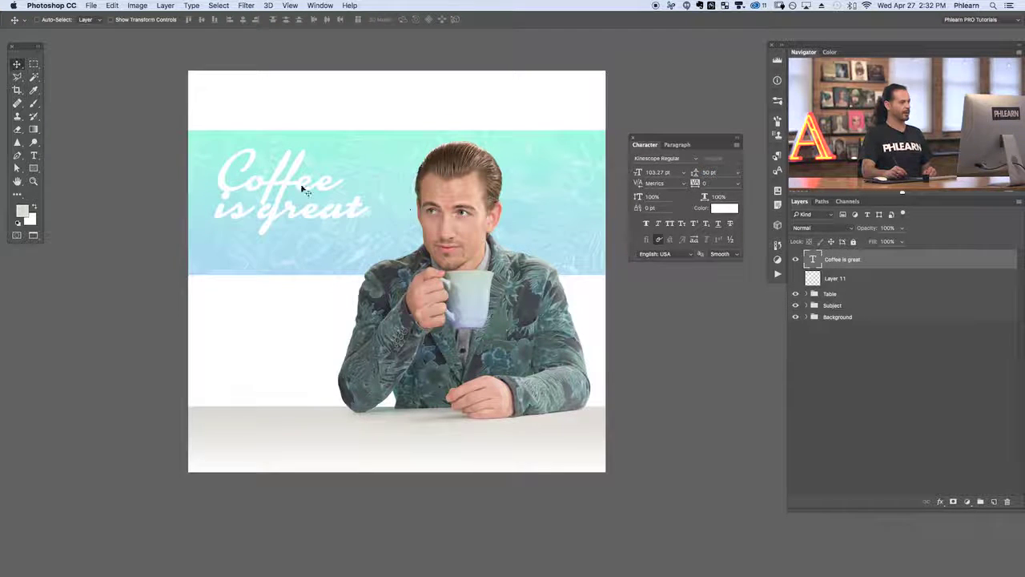
{"action": "left_click_drag", "start_coordinate": [336, 234], "coordinate": [338, 263]}
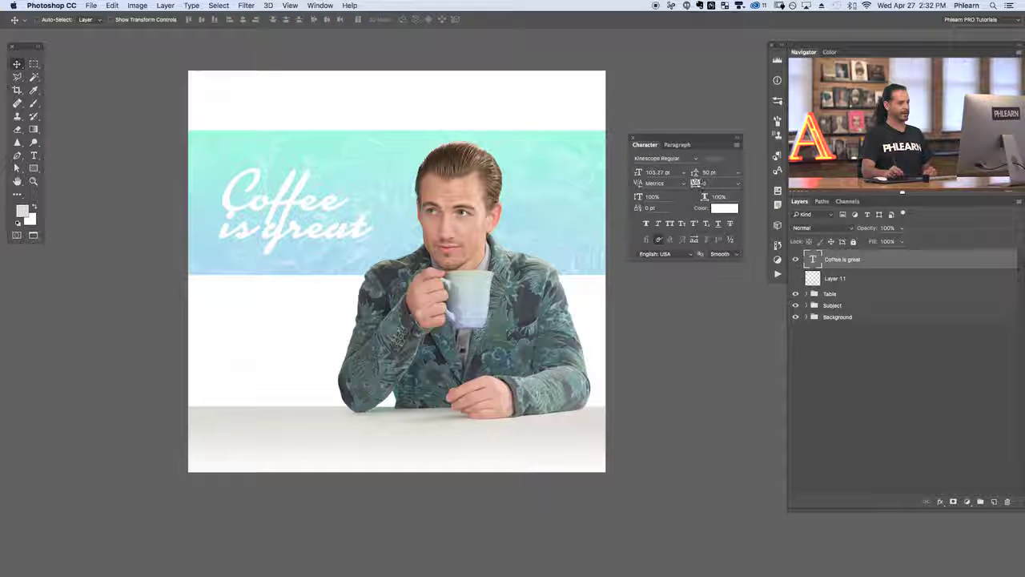
Try a leading of 61 pt on the two-line text, and set it to 51 pt.
{"action": "left_click_drag", "start_coordinate": [694, 175], "coordinate": [694, 176]}
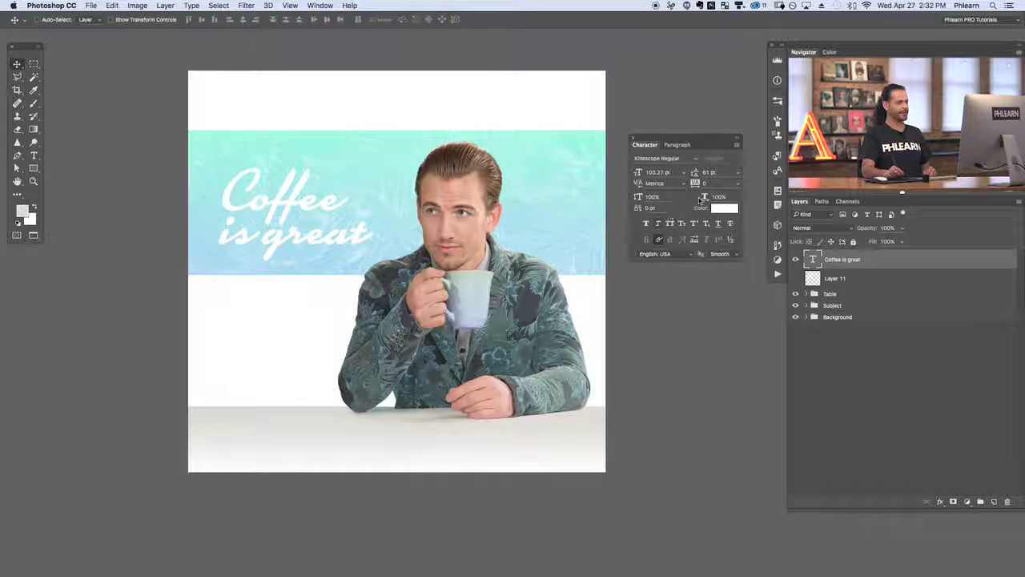
{"action": "left_click_drag", "start_coordinate": [698, 175], "coordinate": [697, 176]}
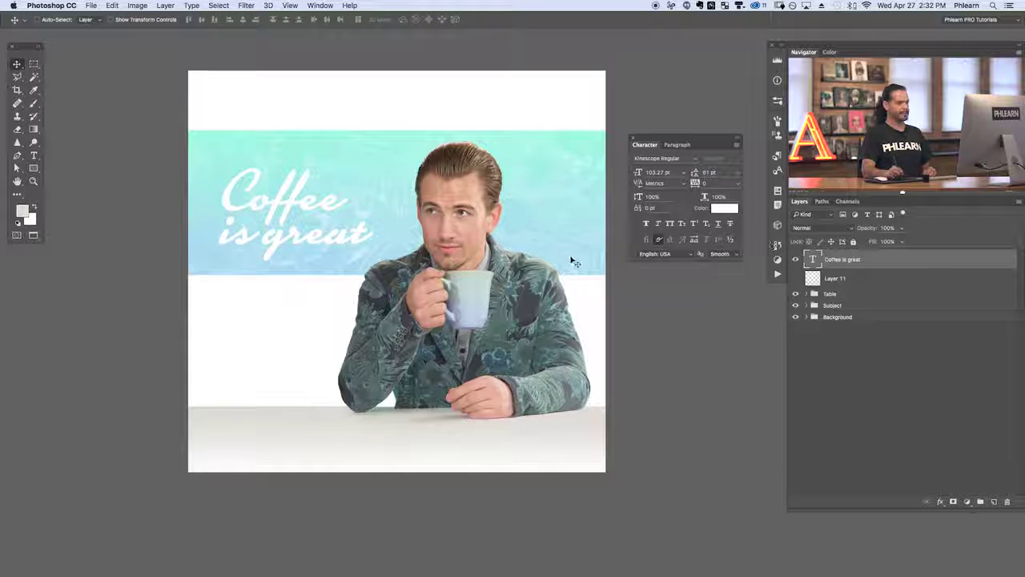
{"action": "left_click_drag", "start_coordinate": [696, 175], "coordinate": [694, 181]}
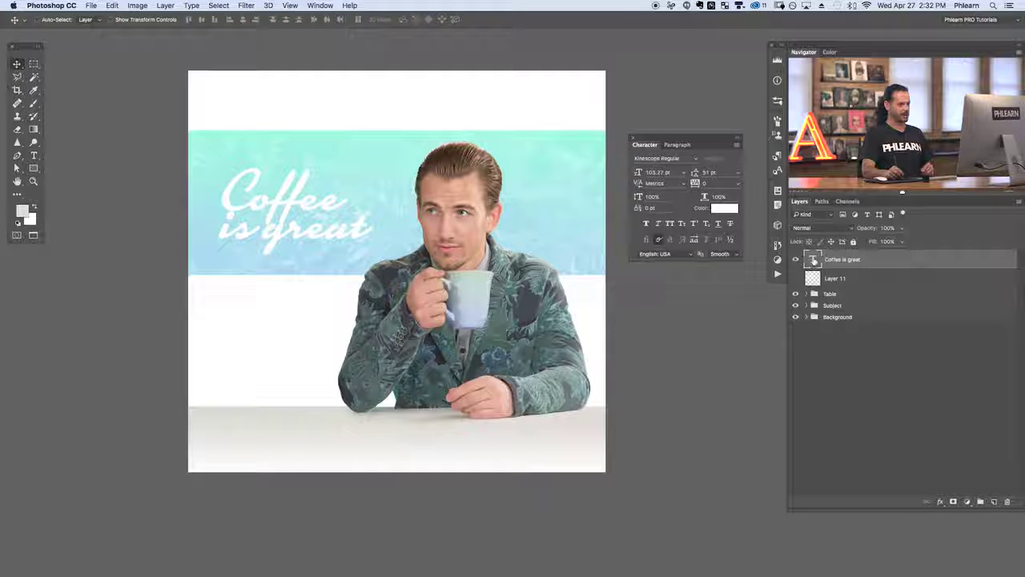
Delete the second line "is great" from the text so only Coffee remains, and return to the Move tool.
{"action": "double_click", "coordinate": [815, 261]}
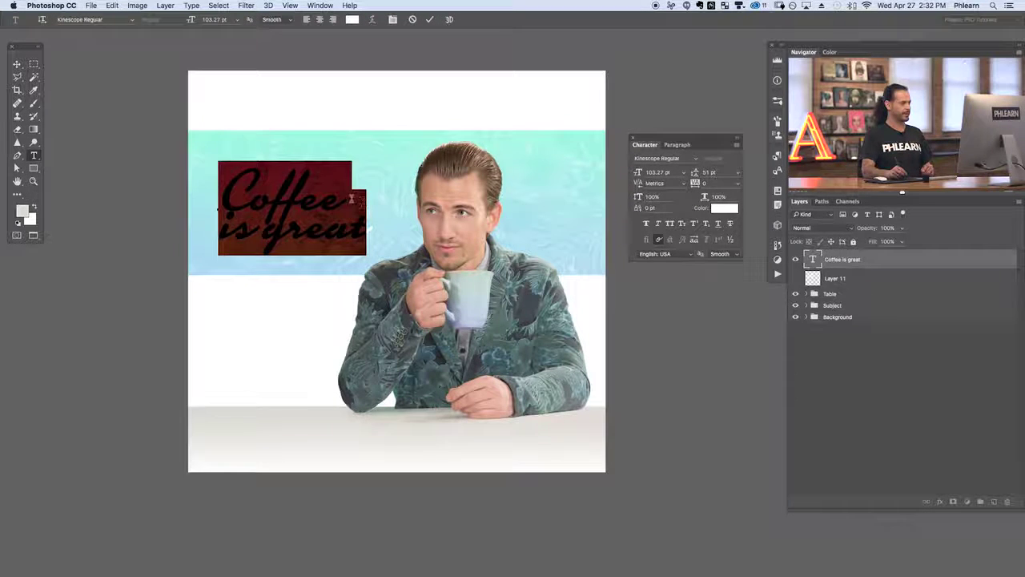
{"action": "left_click_drag", "start_coordinate": [428, 295], "coordinate": [386, 268]}
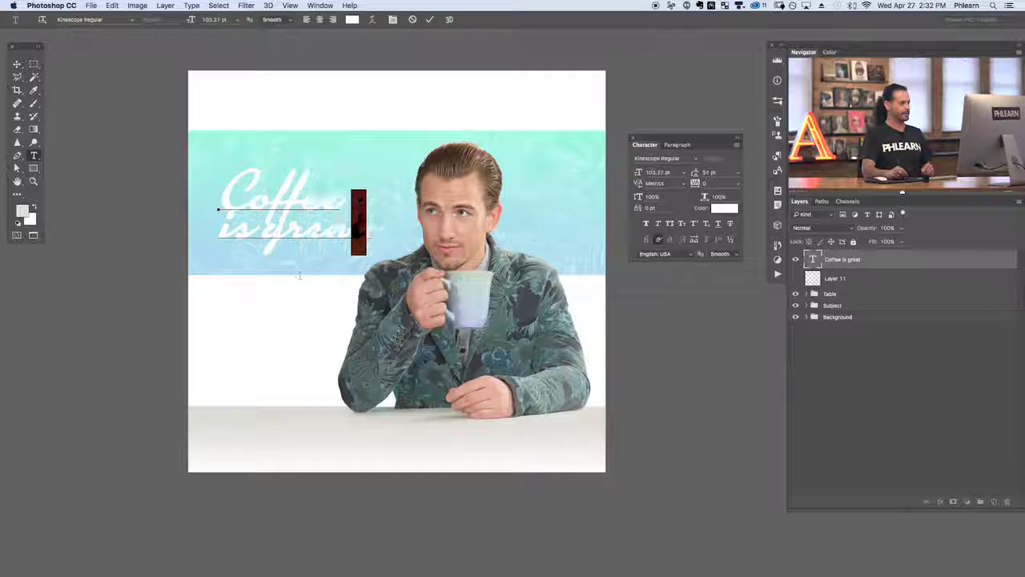
{"action": "key", "text": "Left"}
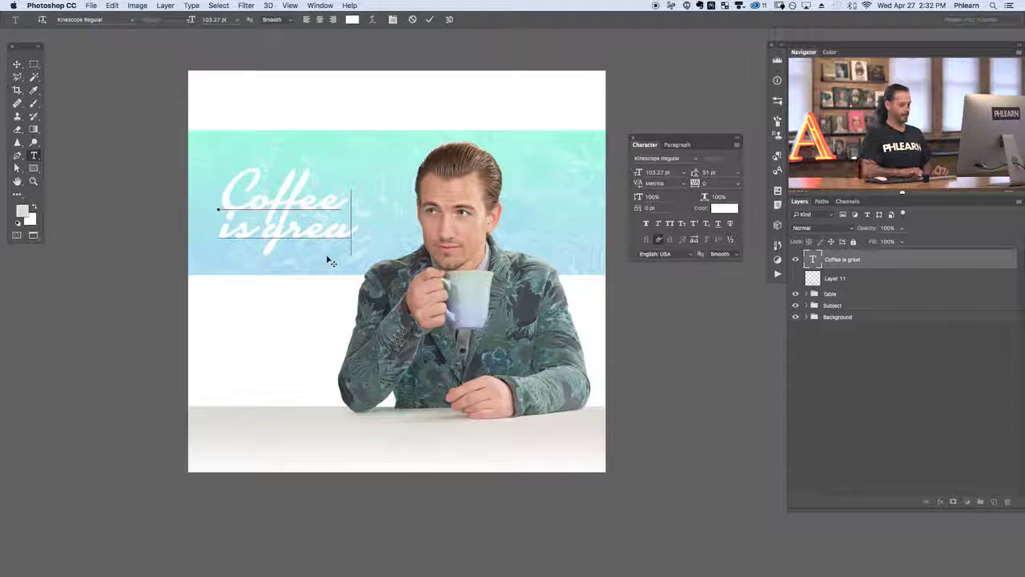
{"action": "key", "text": "BackSpace"}
{"action": "key", "text": "BackSpace"}
{"action": "key", "text": "BackSpace"}
{"action": "key", "text": "BackSpace"}
{"action": "key", "text": "BackSpace"}
{"action": "key", "text": "BackSpace"}
{"action": "key", "text": "BackSpace"}
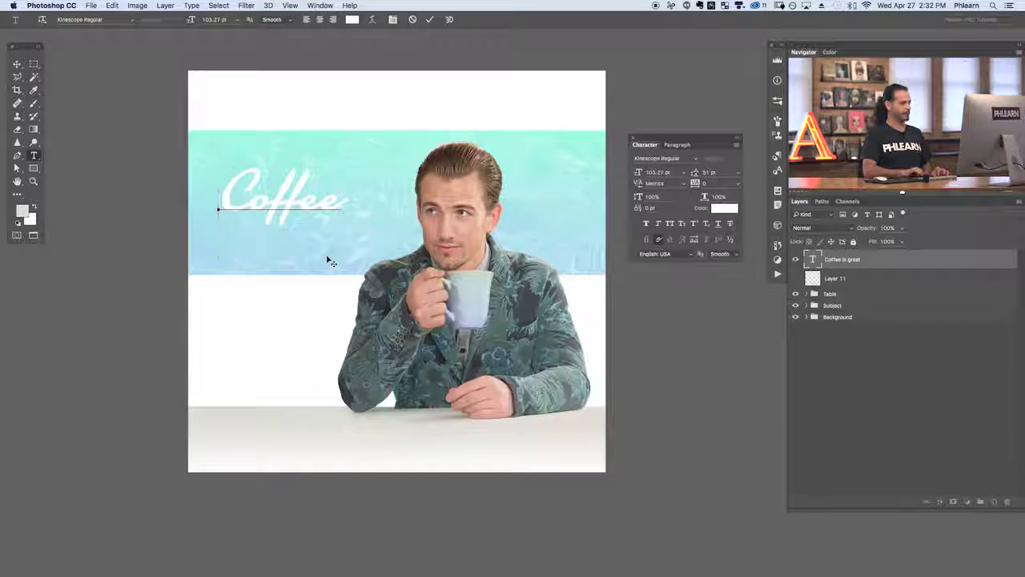
{"action": "key", "text": "ctrl+Return"}
{"action": "key", "text": "v"}
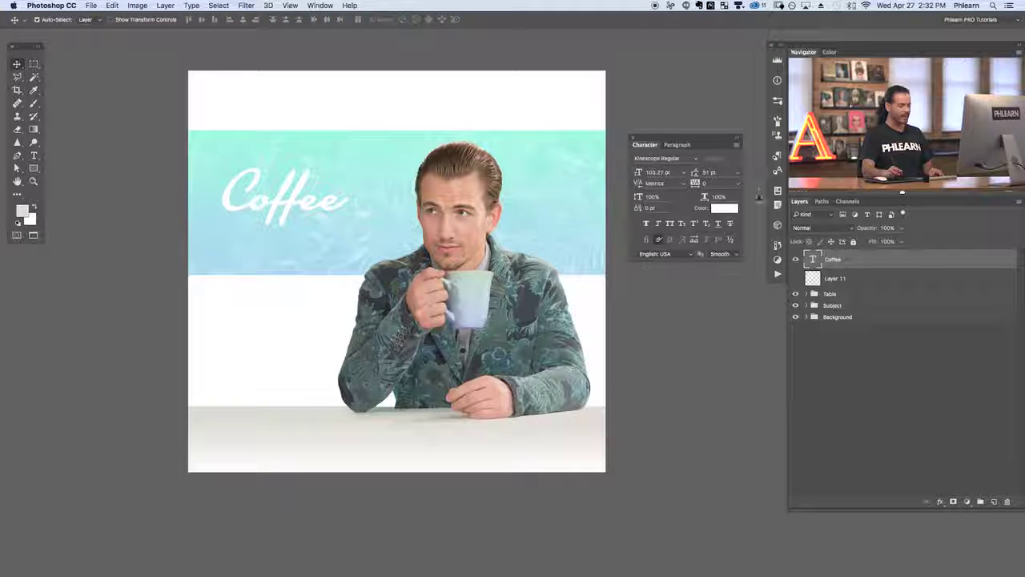
Duplicate the Coffee text layer, move the copy just below the original, and change its text to "is great".
{"action": "key", "text": "ctrl+j"}
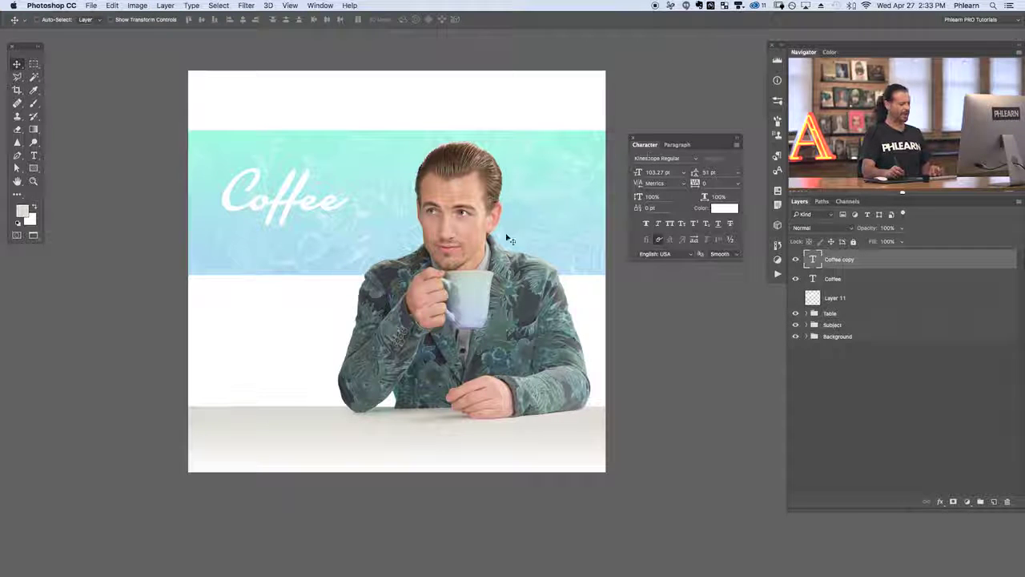
{"action": "left_click_drag", "start_coordinate": [506, 237], "coordinate": [534, 267]}
{"action": "double_click", "coordinate": [813, 261]}
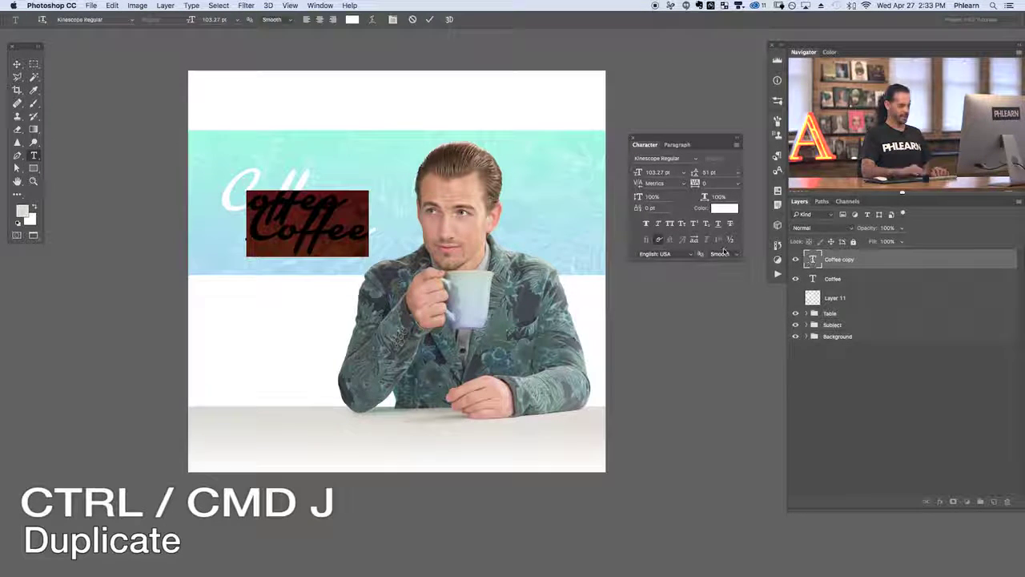
{"action": "type", "text": "is great"}
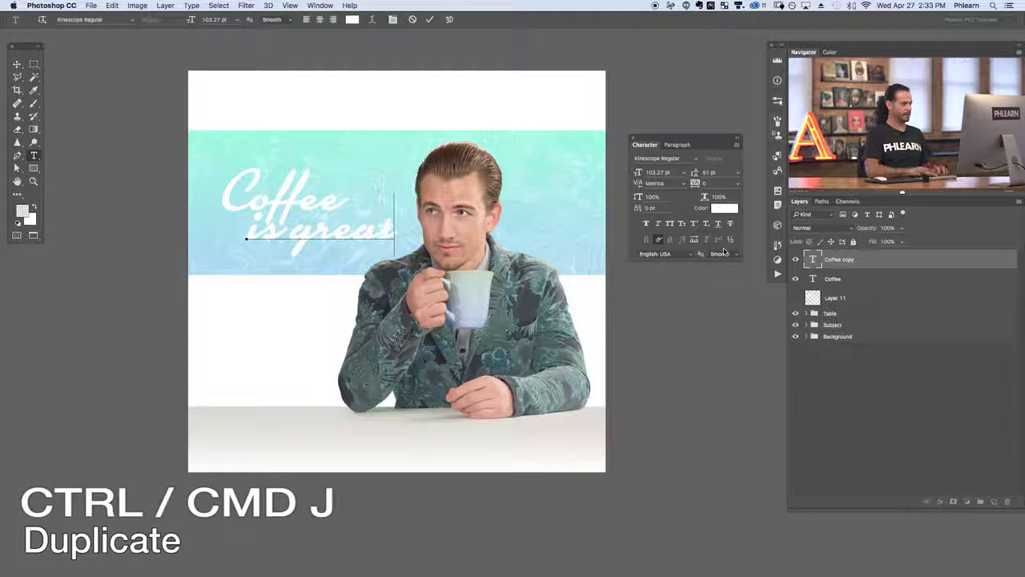
{"action": "key", "text": "ctrl+Return"}
{"action": "key", "text": "v"}
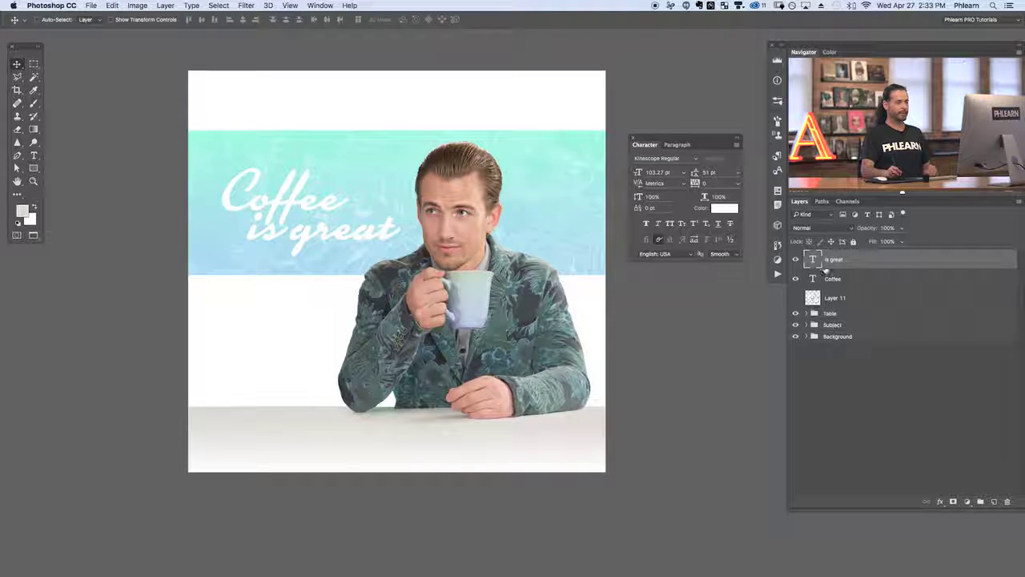
Reduce the "is great" text to 33.27 pt and move it under the "ee" of Coffee.
{"action": "left_click", "coordinate": [795, 260]}
{"action": "left_click", "coordinate": [795, 260]}
{"action": "left_click", "coordinate": [795, 260]}
{"action": "left_click", "coordinate": [795, 260]}
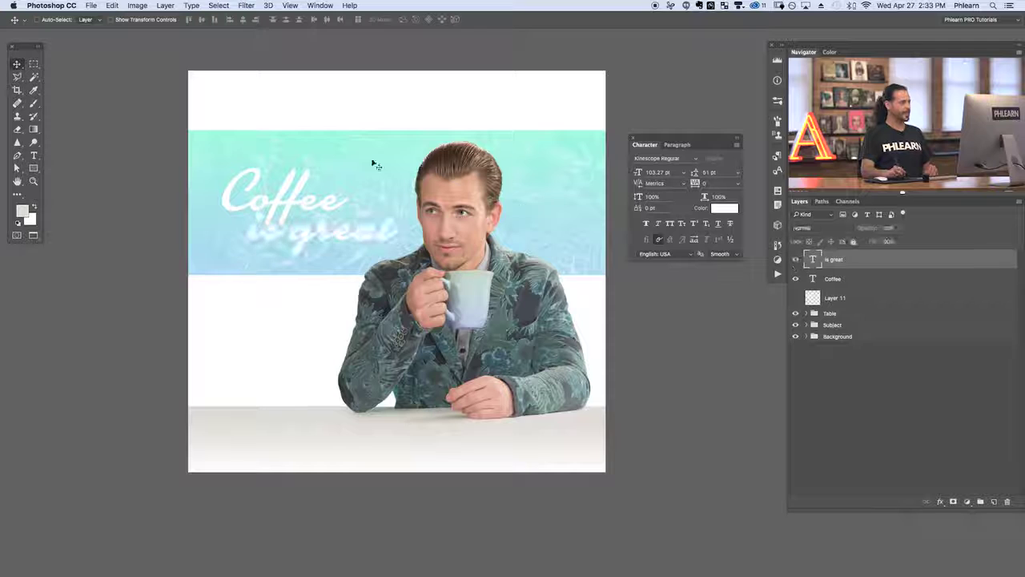
{"action": "left_click_drag", "start_coordinate": [421, 287], "coordinate": [469, 290]}
{"action": "left_click_drag", "start_coordinate": [637, 173], "coordinate": [618, 173]}
{"action": "left_click_drag", "start_coordinate": [487, 347], "coordinate": [486, 332]}
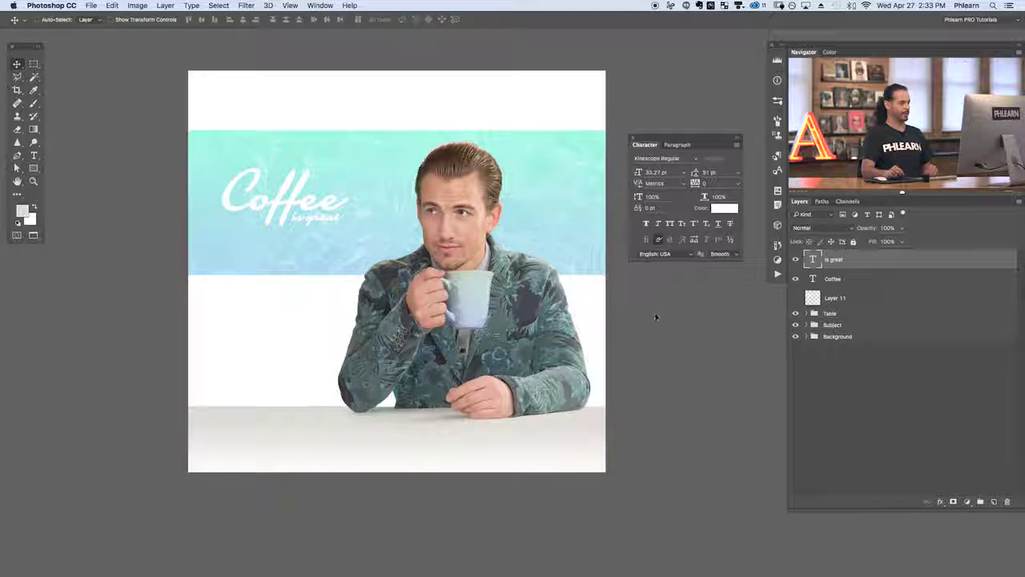
Scale up the "is great" and Coffee text layers together so they fill the band beside the man's head.
{"action": "left_click", "coordinate": [848, 279], "text": "shift"}
{"action": "key", "text": "super+t"}
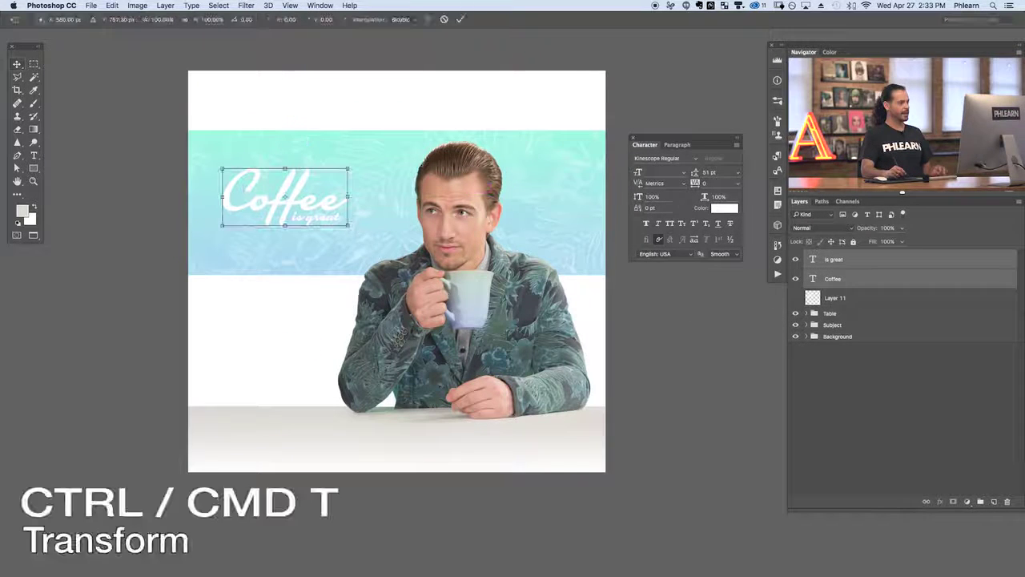
{"action": "left_click_drag", "start_coordinate": [347, 225], "coordinate": [421, 259]}
{"action": "key", "text": "Return"}
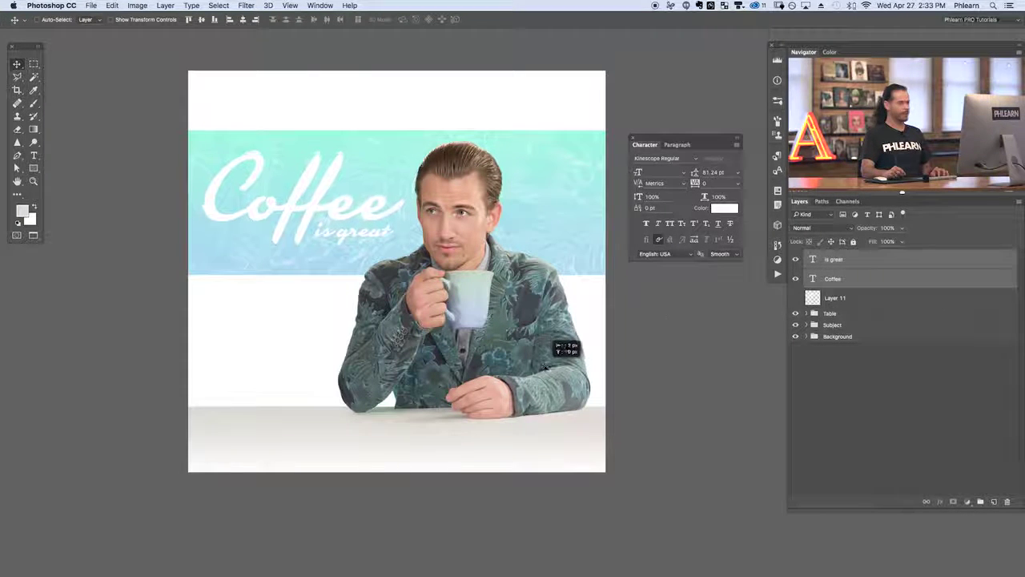
Set the "is great" text to 62 pt and reposition it under the "ee" of Coffee.
{"action": "left_click", "coordinate": [833, 260]}
{"action": "left_click_drag", "start_coordinate": [552, 375], "coordinate": [550, 373]}
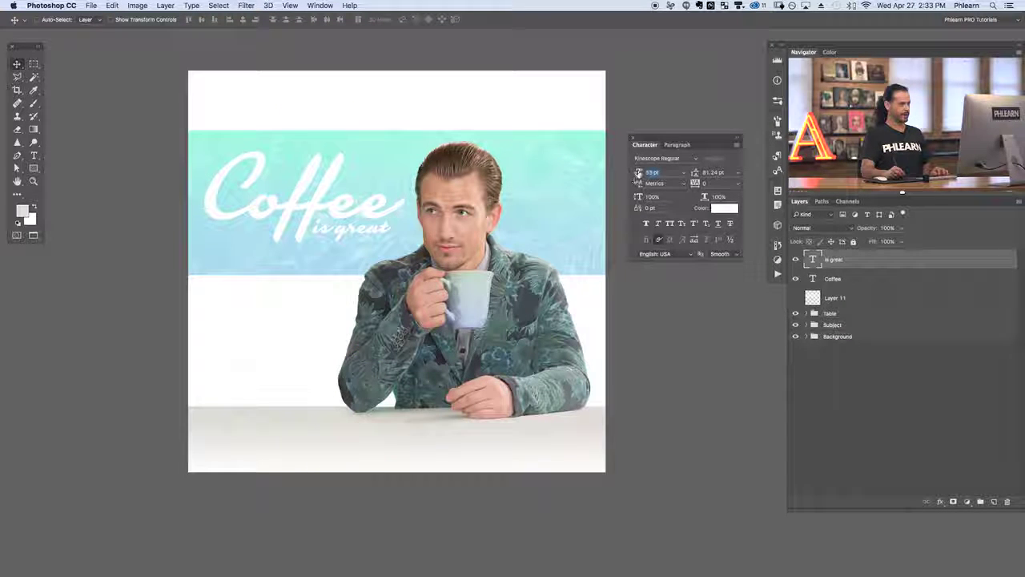
{"action": "left_click_drag", "start_coordinate": [637, 174], "coordinate": [641, 175]}
{"action": "left_click_drag", "start_coordinate": [512, 336], "coordinate": [511, 342]}
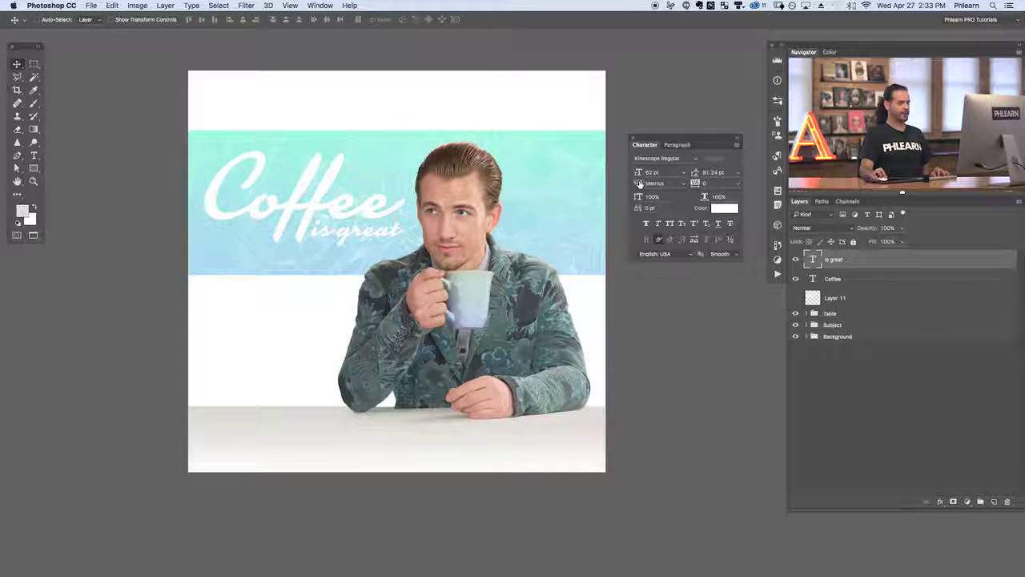
Examine the letter spacing of the Coffee and "is great" lettering up close.
{"action": "key", "text": "super+plus"}
{"action": "key", "text": "super+plus"}
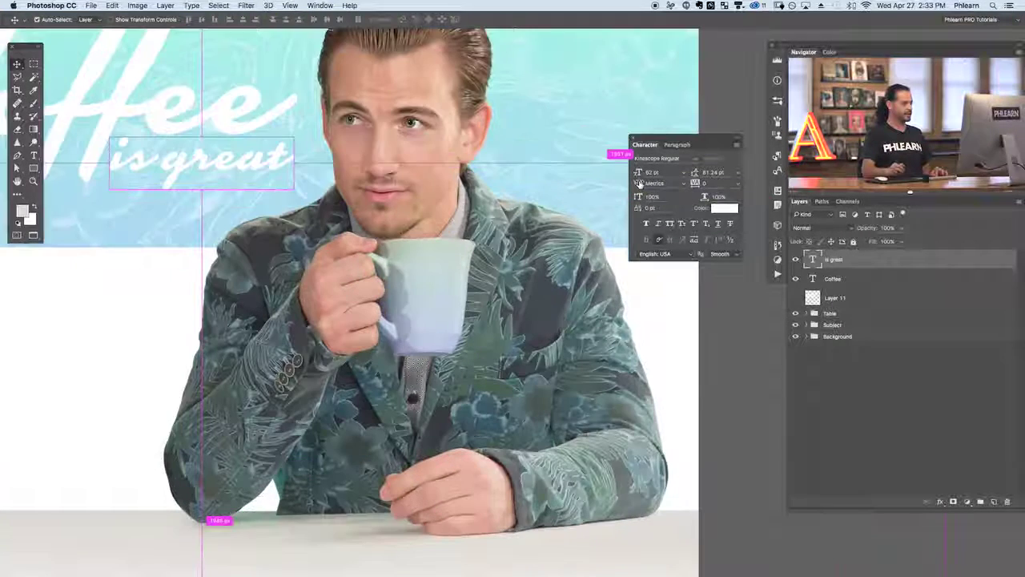
{"action": "key", "text": "super+0"}
{"action": "key", "text": "super+plus"}
{"action": "key", "text": "super+plus"}
{"action": "key", "text": "super+plus"}
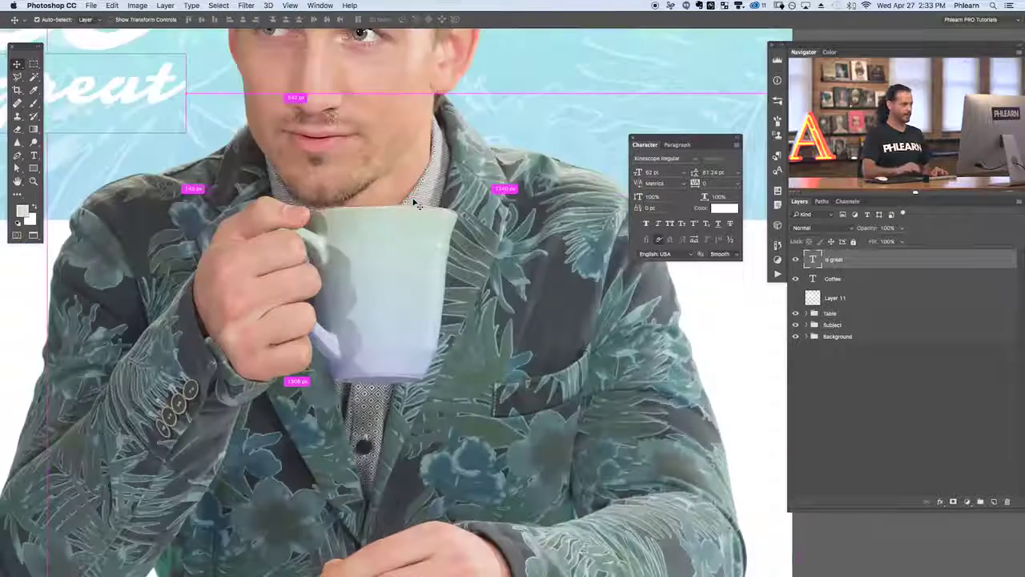
{"action": "left_click_drag", "start_coordinate": [292, 228], "coordinate": [592, 405]}
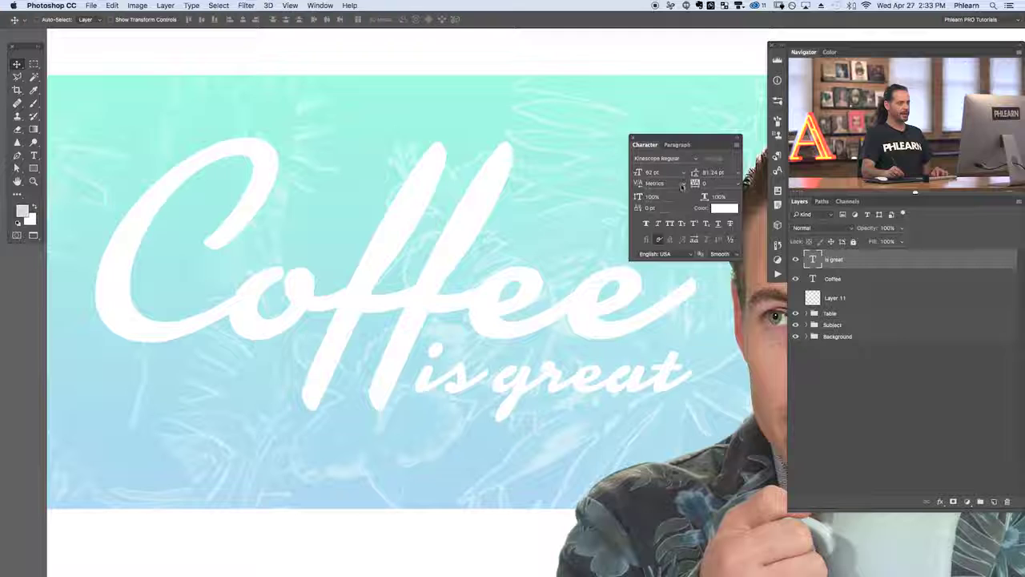
{"action": "left_click", "coordinate": [681, 186]}
{"action": "left_click", "coordinate": [647, 184]}
Try kerning values of -100 and 200 between the "o" and the first "f" in Coffee.
{"action": "left_click", "coordinate": [813, 281]}
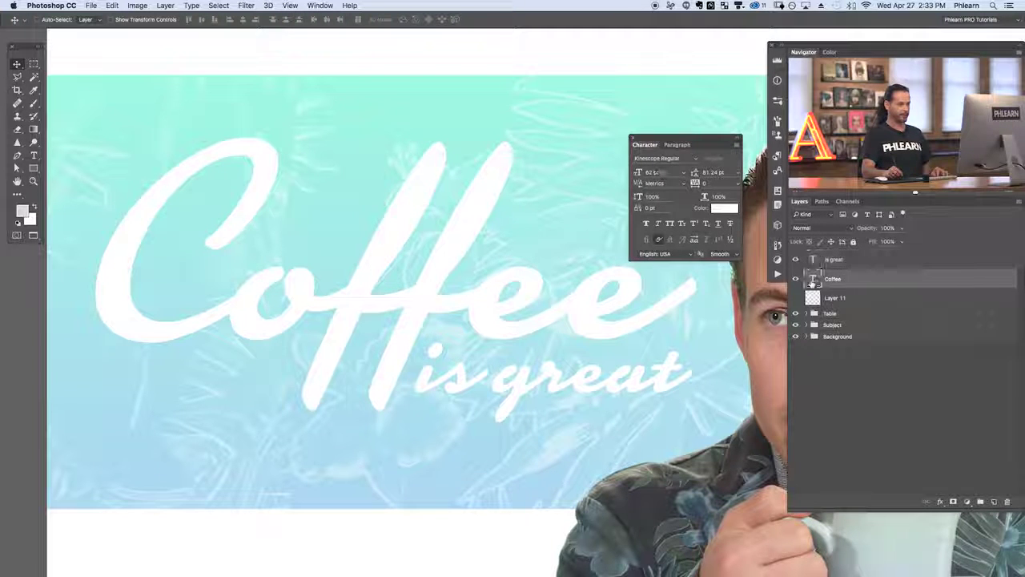
{"action": "key", "text": "t"}
{"action": "left_click", "coordinate": [323, 301]}
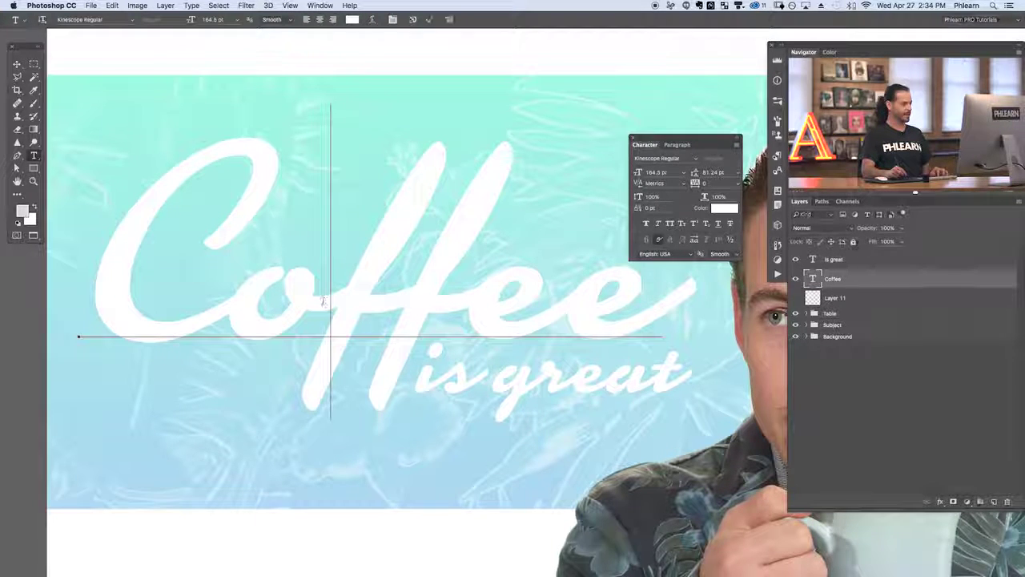
{"action": "key", "text": "Left"}
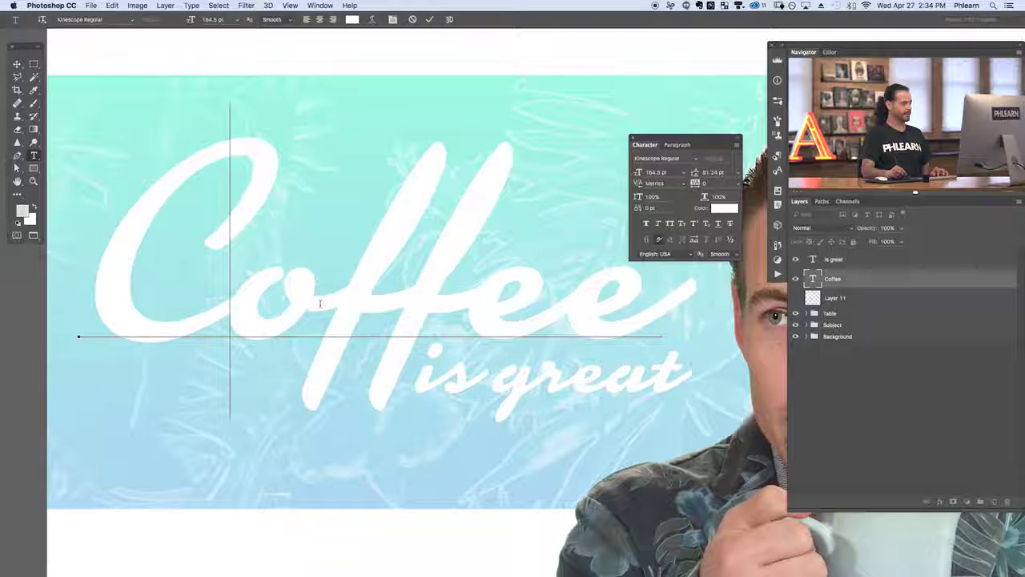
{"action": "key", "text": "Right"}
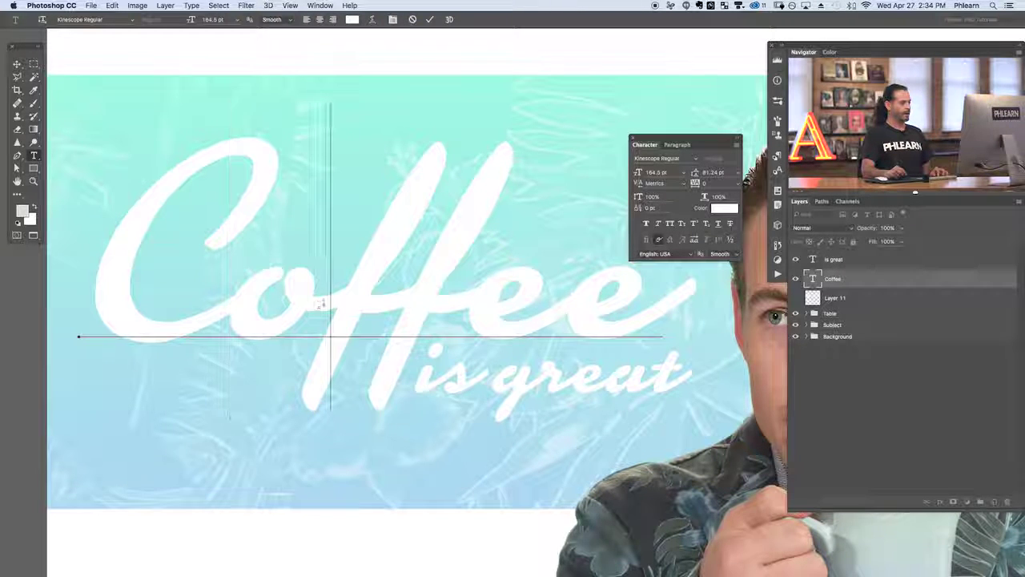
{"action": "left_click", "coordinate": [682, 184]}
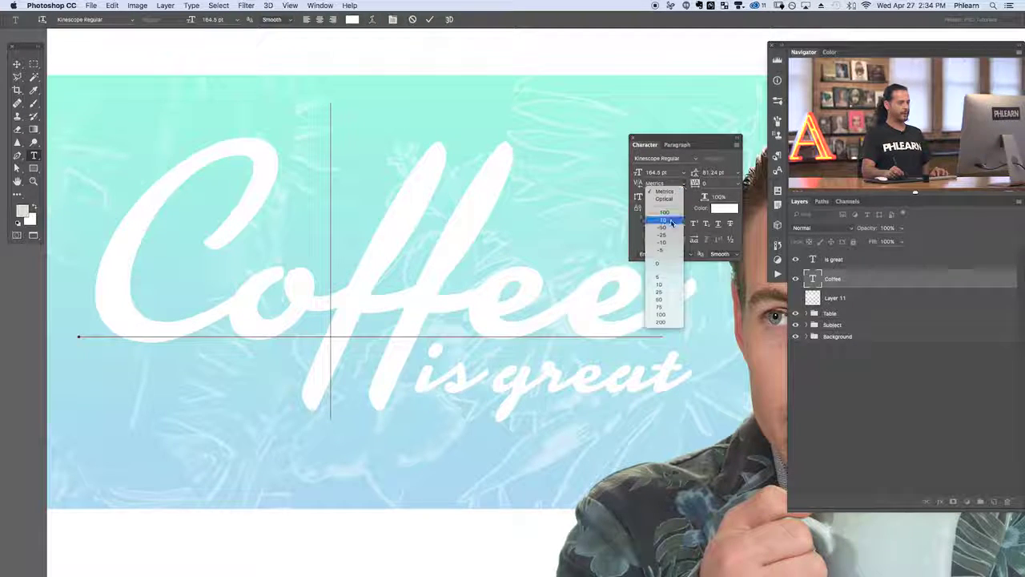
{"action": "left_click", "coordinate": [667, 213]}
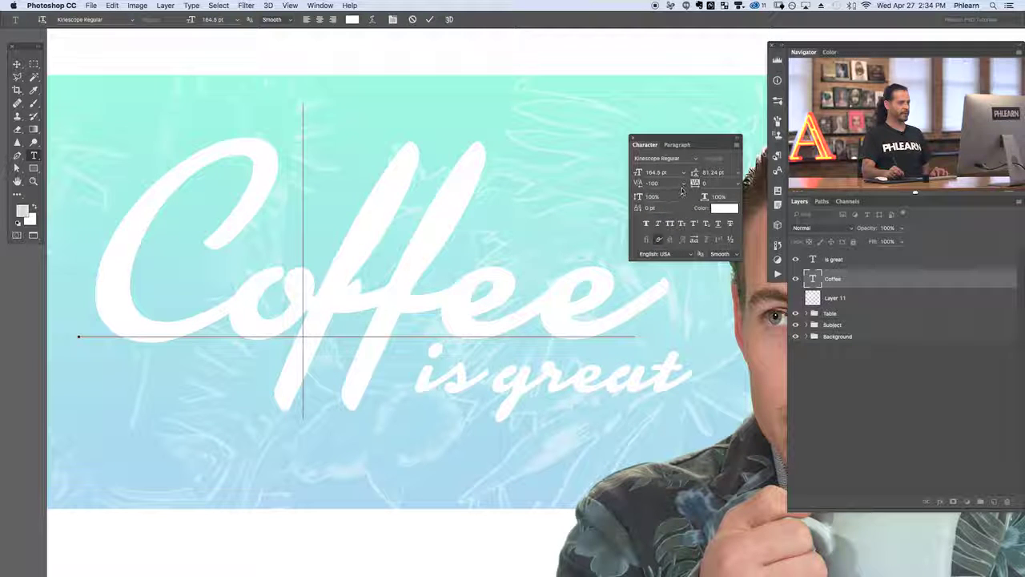
{"action": "left_click", "coordinate": [682, 189]}
{"action": "left_click", "coordinate": [664, 325]}
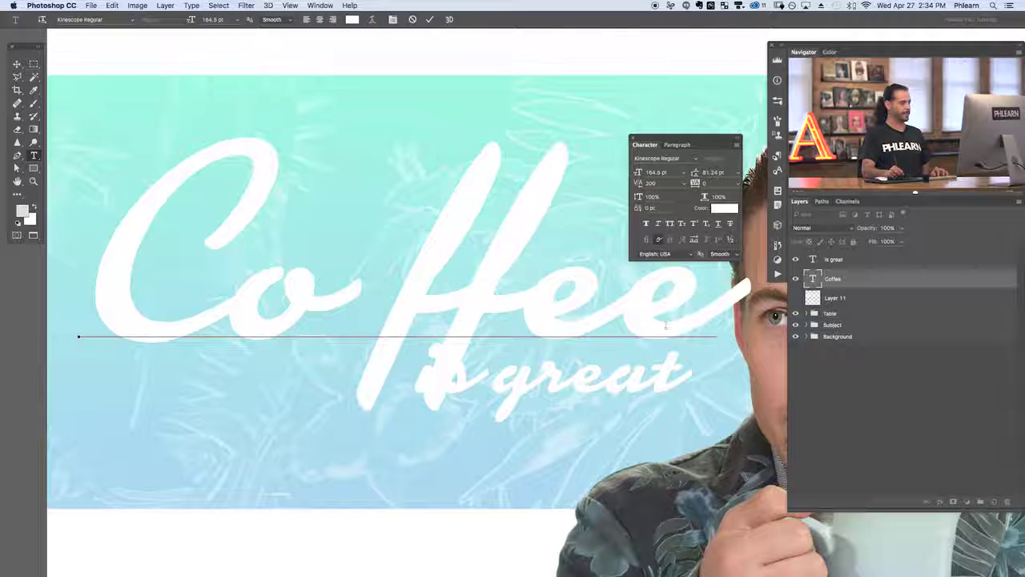
Tighten the kerning between the "o" and the first "f" in Coffee until their strokes connect.
{"action": "key", "text": "super+minus"}
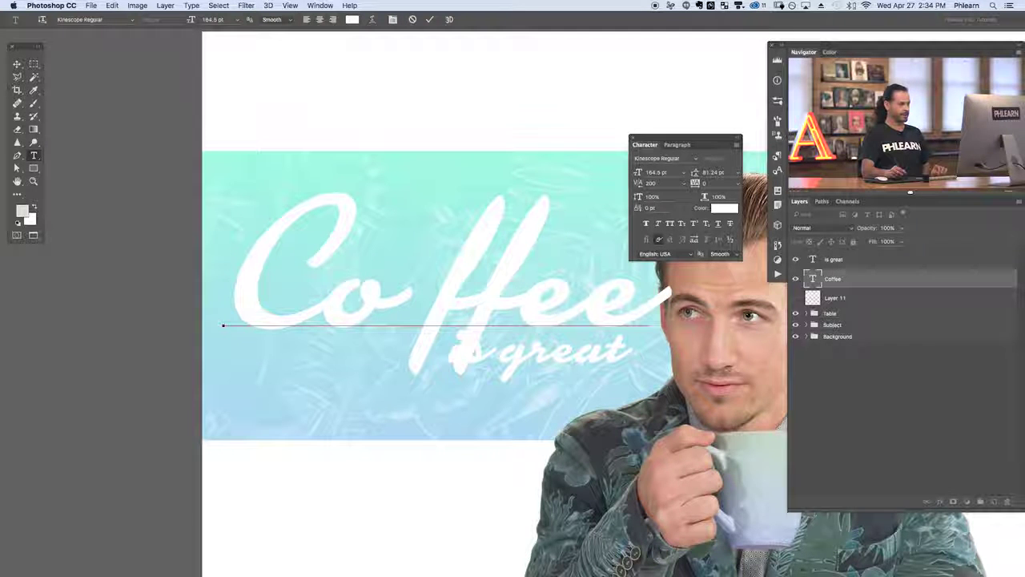
{"action": "left_click", "coordinate": [478, 296]}
{"action": "left_click", "coordinate": [437, 297]}
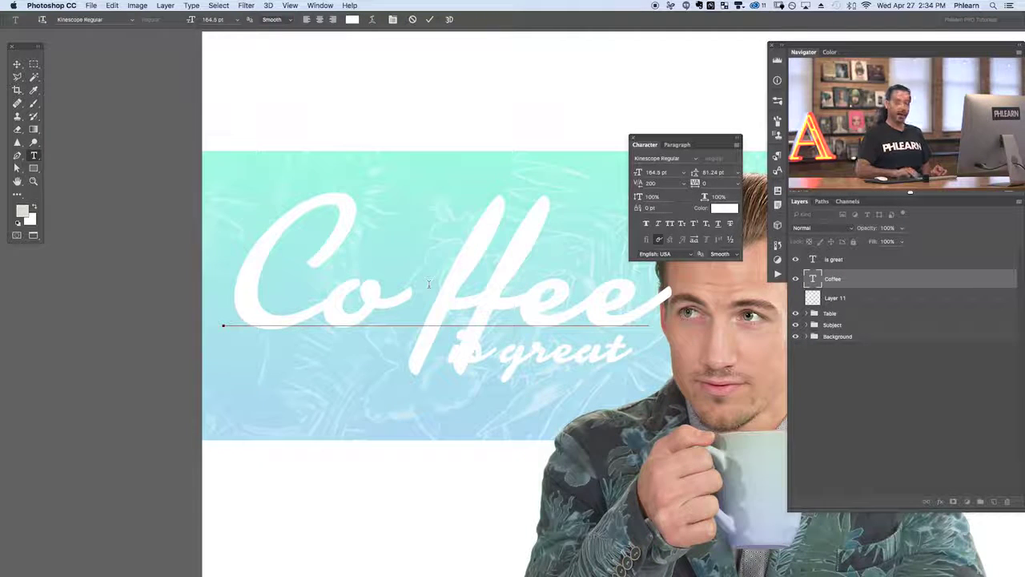
{"action": "key", "text": "alt+Left"}
{"action": "key", "text": "alt+Left"}
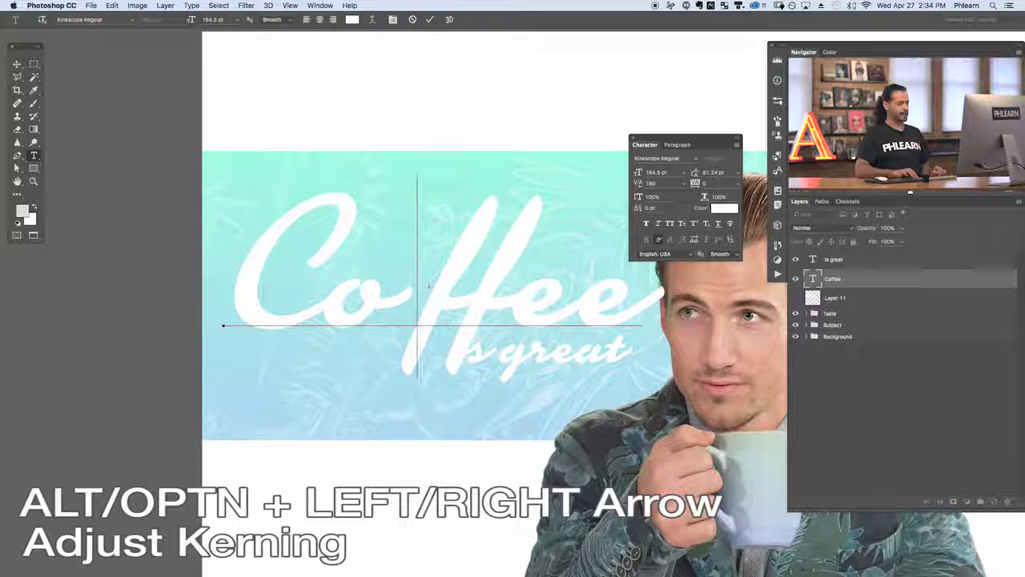
{"action": "key", "text": "alt+Left"}
{"action": "key", "text": "alt+Left"}
{"action": "key", "text": "alt+Left"}
{"action": "key", "text": "alt+Left"}
{"action": "key", "text": "alt+Left"}
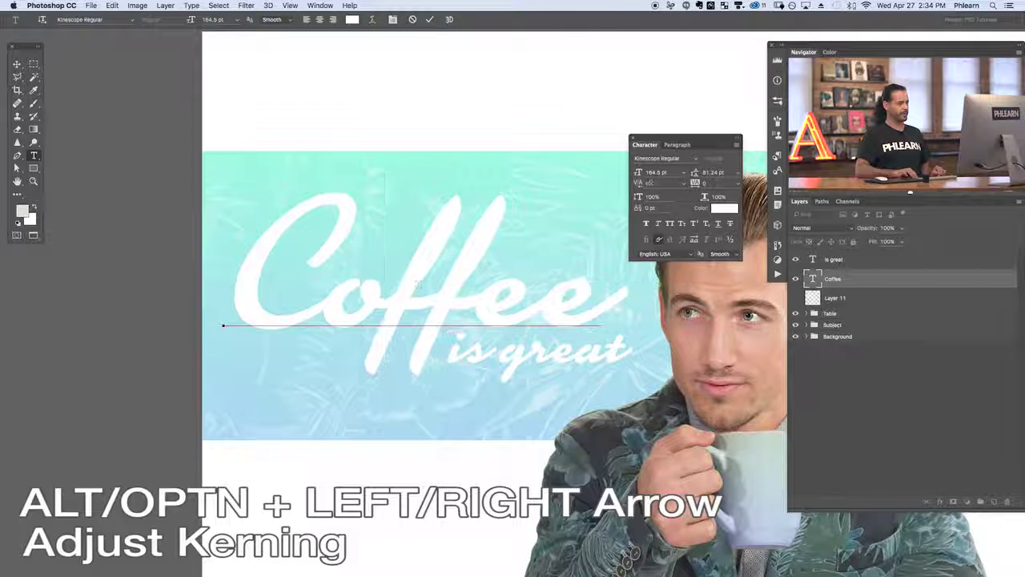
{"action": "key", "text": "alt+Right"}
{"action": "key", "text": "alt+Right"}
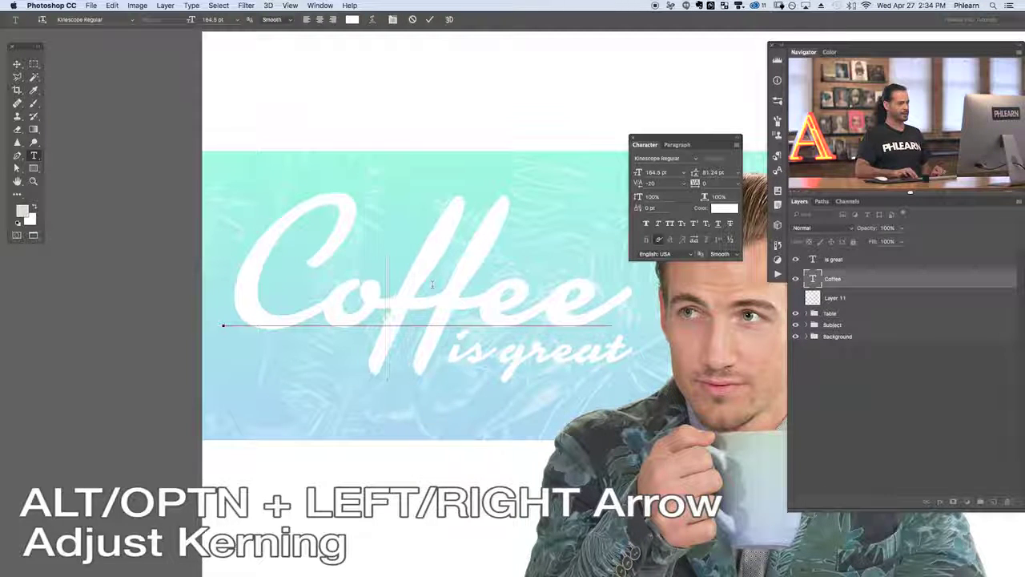
{"action": "key", "text": "alt+Left"}
{"action": "key", "text": "alt+Left"}
{"action": "key", "text": "Left"}
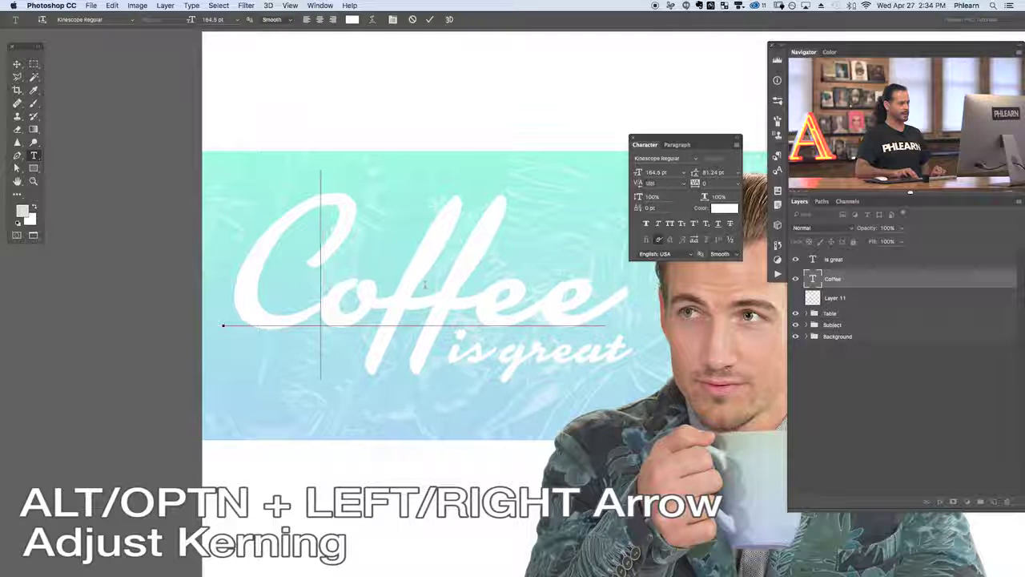
{"action": "key", "text": "alt+Right"}
{"action": "key", "text": "alt+Right"}
Try wider kerning between the second "f" and the first "e" in Coffee, and bring the letters back together.
{"action": "key", "text": "Right"}
{"action": "key", "text": "Right"}
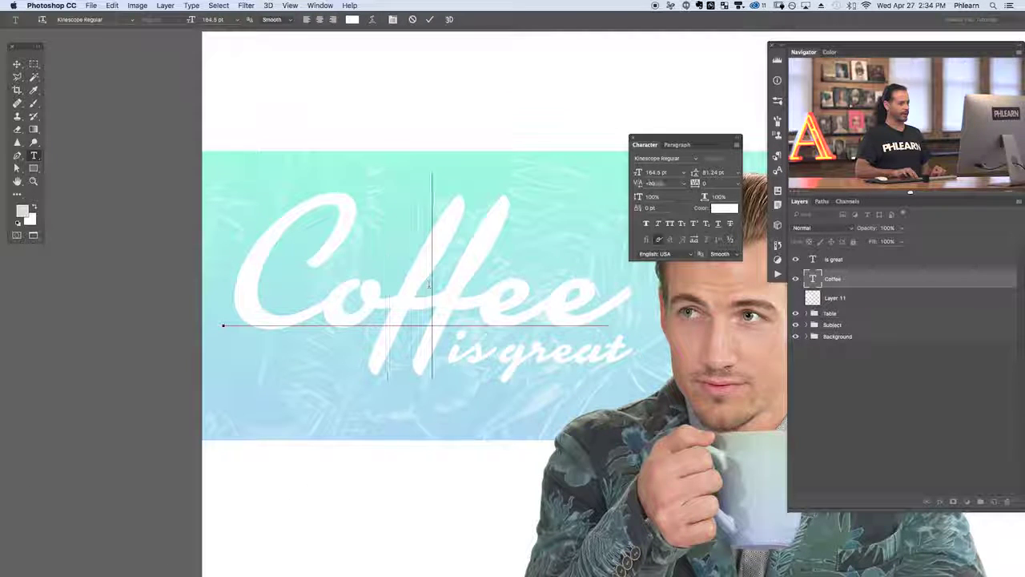
{"action": "key", "text": "Right"}
{"action": "key", "text": "alt+Right"}
{"action": "key", "text": "alt+Right"}
{"action": "key", "text": "alt+Right"}
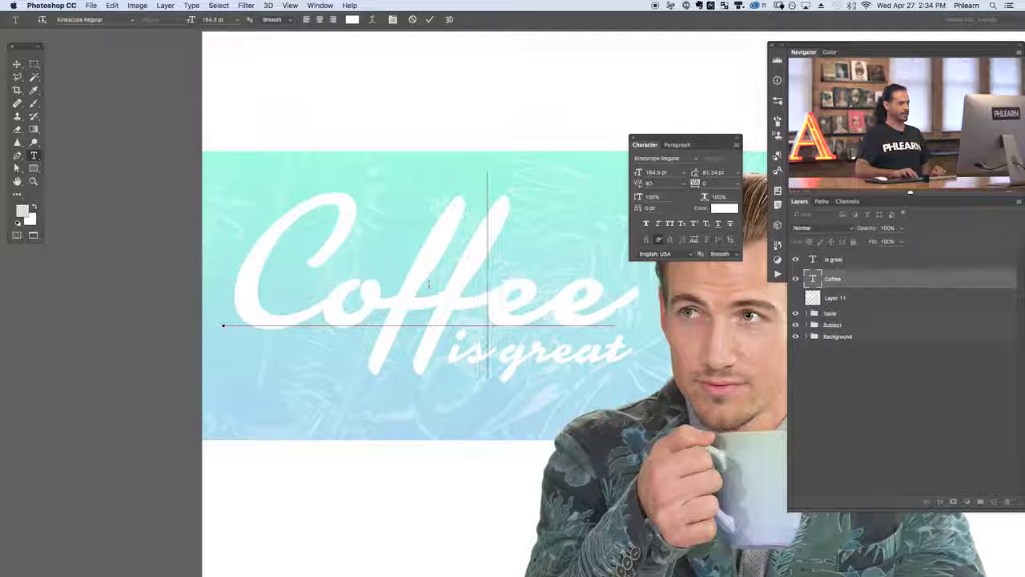
{"action": "key", "text": "alt+Left"}
{"action": "key", "text": "alt+Left"}
{"action": "key", "text": "Right"}
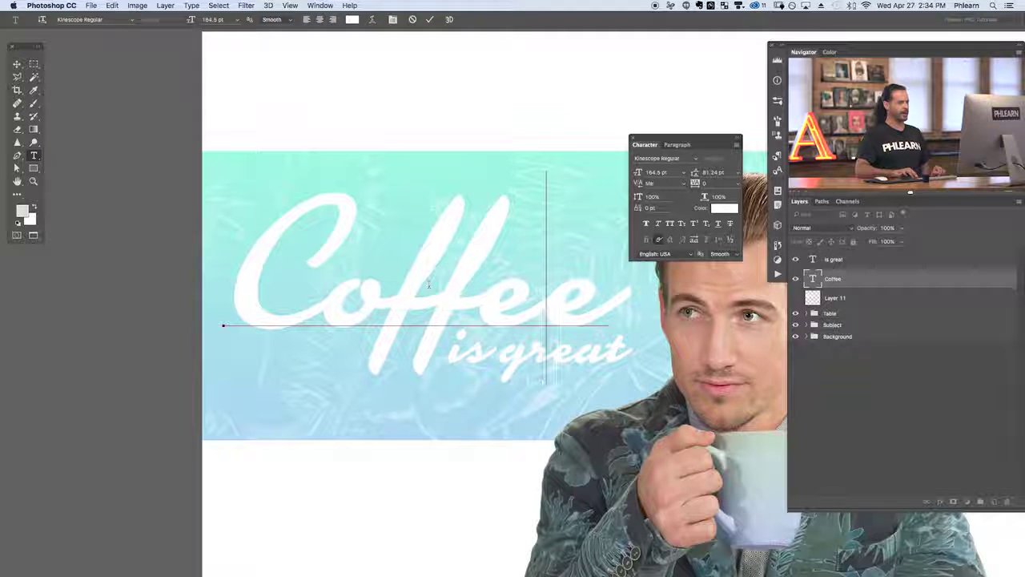
Try a kerning of 140 between the two "e" letters in Coffee.
{"action": "key", "text": "alt+Right"}
{"action": "key", "text": "alt+Right"}
{"action": "key", "text": "alt+Right"}
{"action": "key", "text": "alt+Right"}
{"action": "key", "text": "alt+Right"}
{"action": "key", "text": "alt+Right"}
{"action": "key", "text": "alt+Right"}
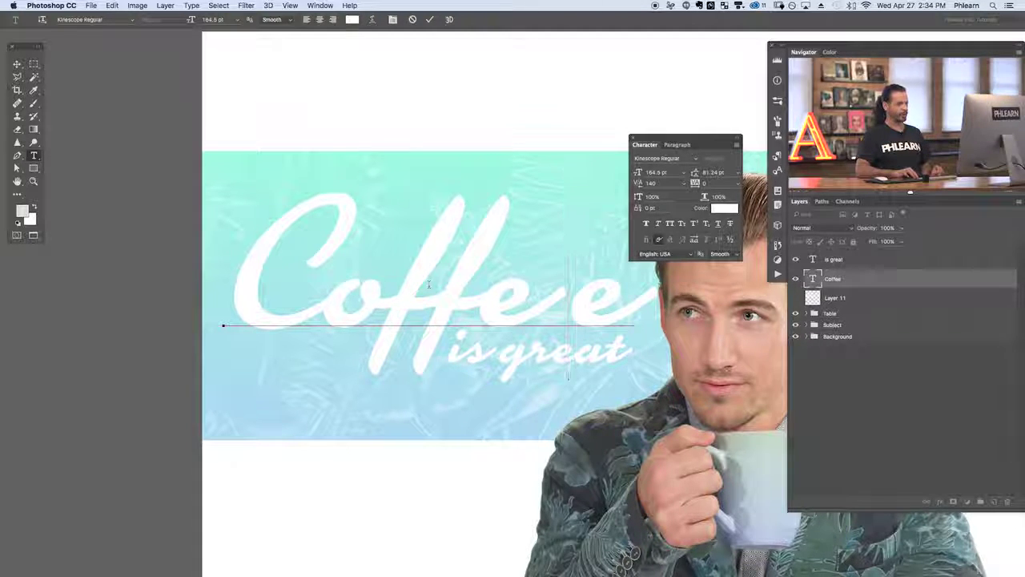
Set the kerning between the two "e" letters in Coffee to 0 and commit the text edit.
{"action": "key", "text": "alt+Left"}
{"action": "key", "text": "alt+Left"}
{"action": "key", "text": "alt+Left"}
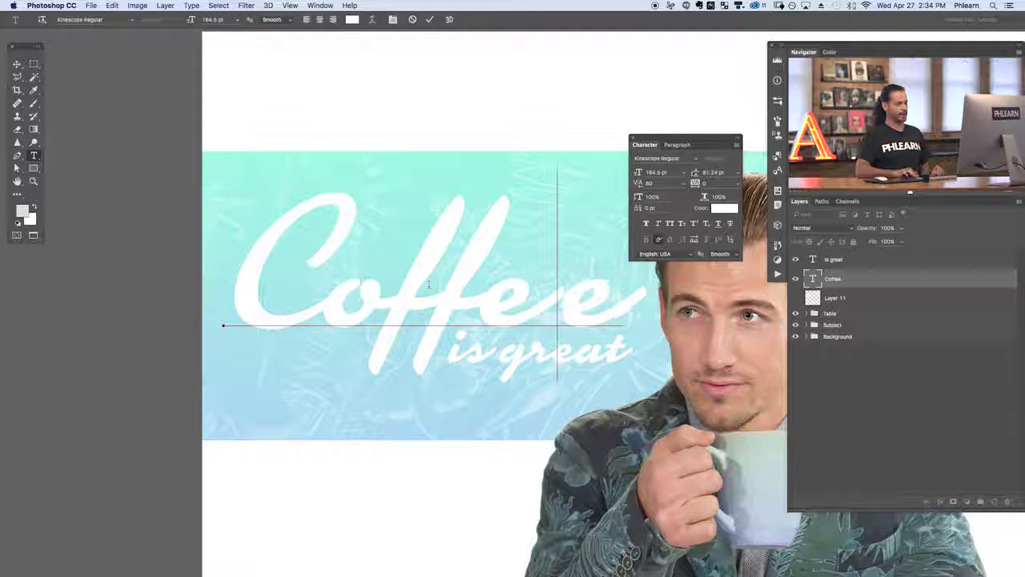
{"action": "key", "text": "alt+Left"}
{"action": "key", "text": "alt+Left"}
{"action": "key", "text": "alt+Left"}
{"action": "key", "text": "alt+Left"}
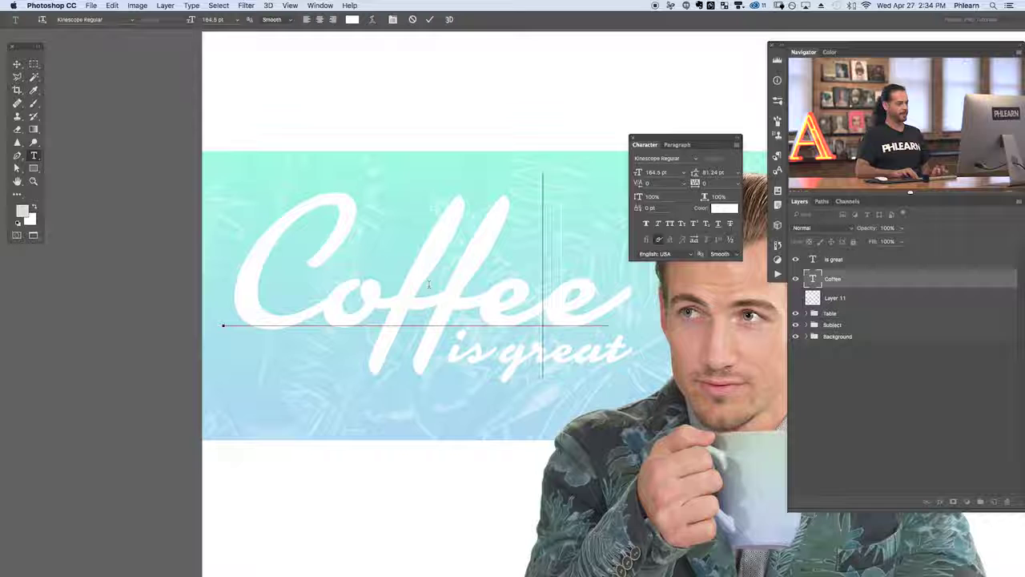
{"action": "key", "text": "super+Return"}
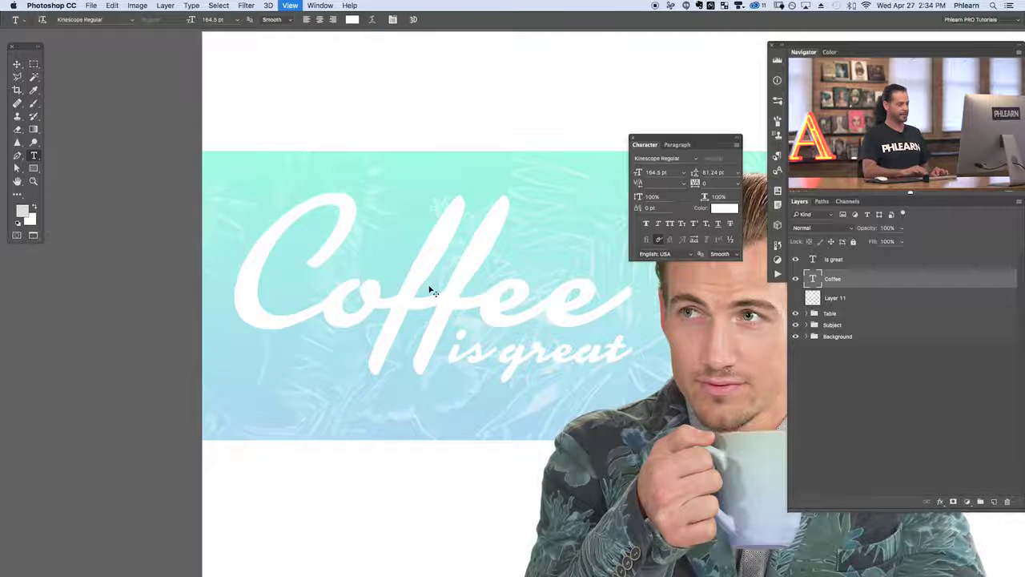
Set the tracking of the whole Coffee text to -100.
{"action": "key", "text": "super+minus"}
{"action": "left_click_drag", "start_coordinate": [515, 304], "coordinate": [470, 289]}
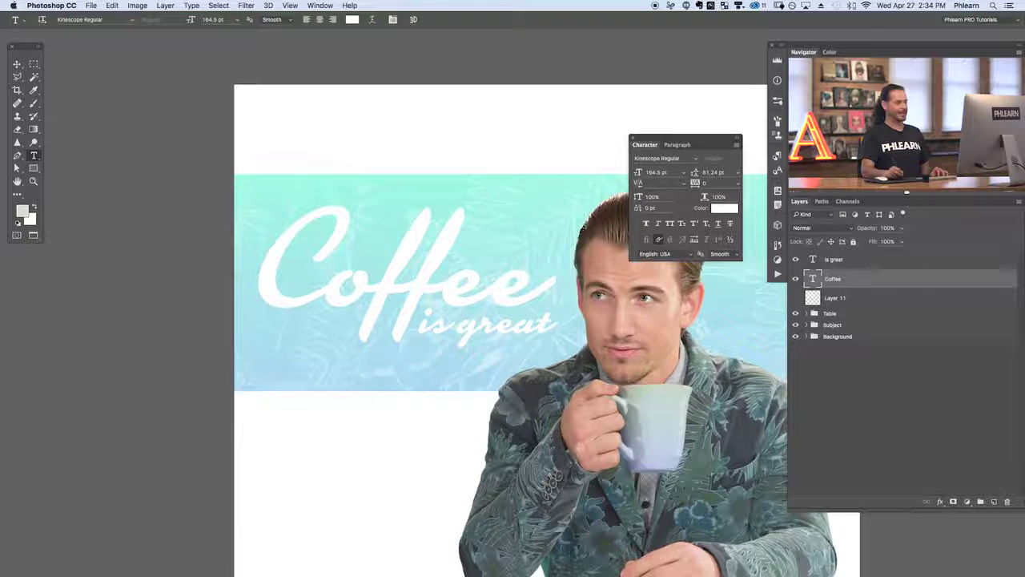
{"action": "left_click_drag", "start_coordinate": [553, 358], "coordinate": [527, 347]}
{"action": "left_click", "coordinate": [730, 196]}
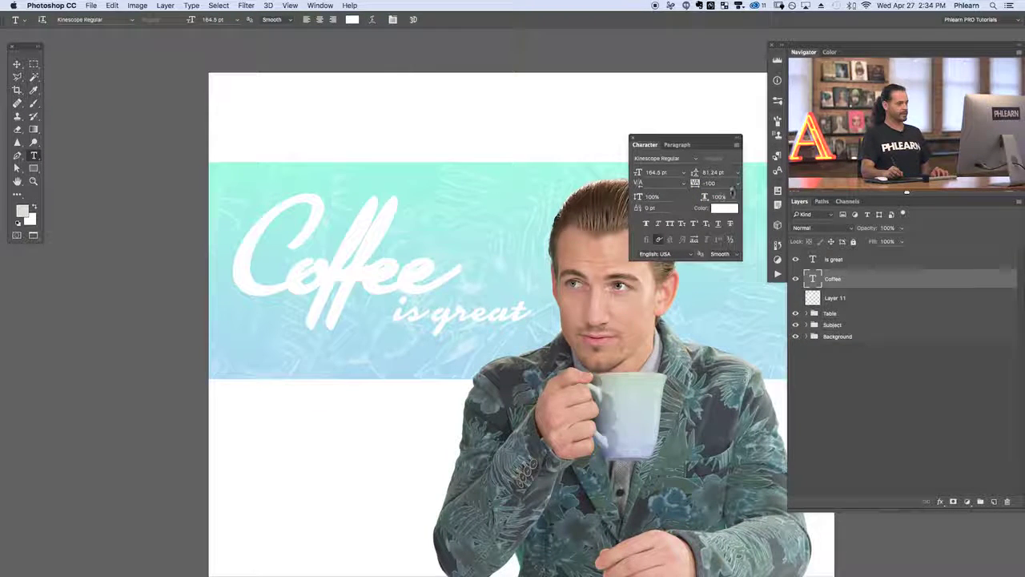
Try tracking values of 200 and 400 on the script Coffee text.
{"action": "left_click", "coordinate": [733, 184]}
{"action": "left_click", "coordinate": [723, 301]}
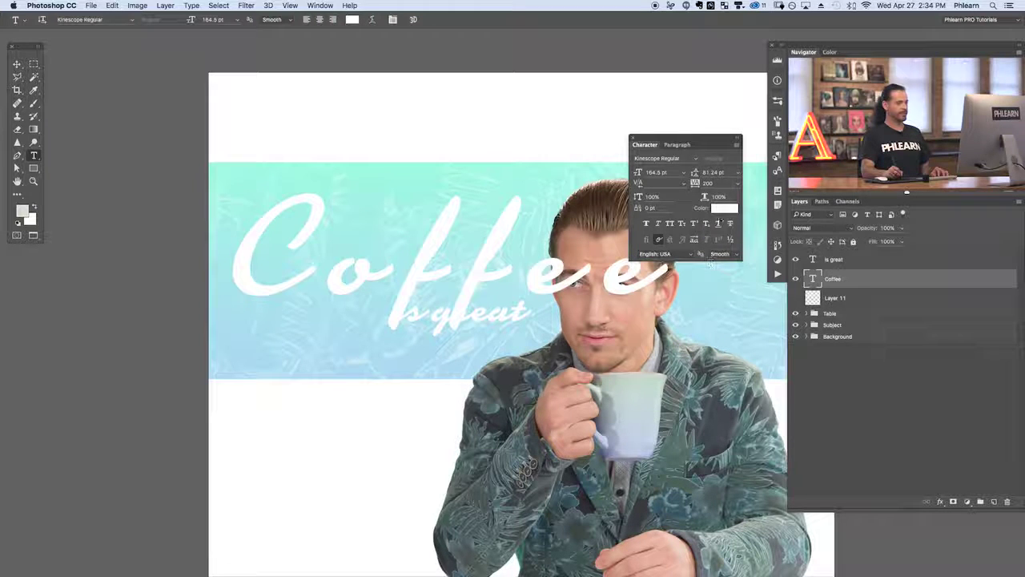
{"action": "scroll", "coordinate": [696, 186], "scroll_direction": "right", "scroll_amount": 2}
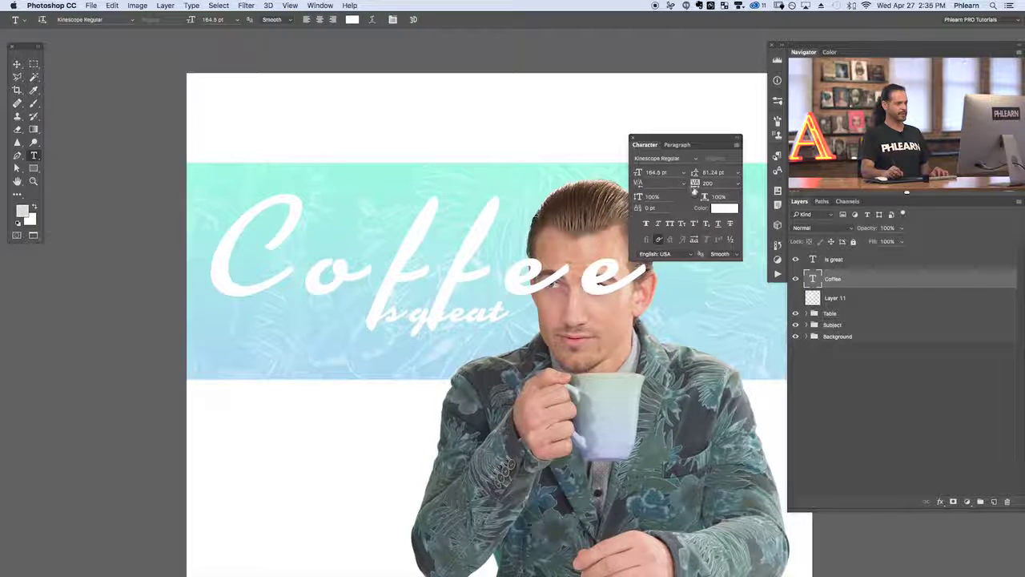
{"action": "type", "text": "400"}
{"action": "key", "text": "Return"}
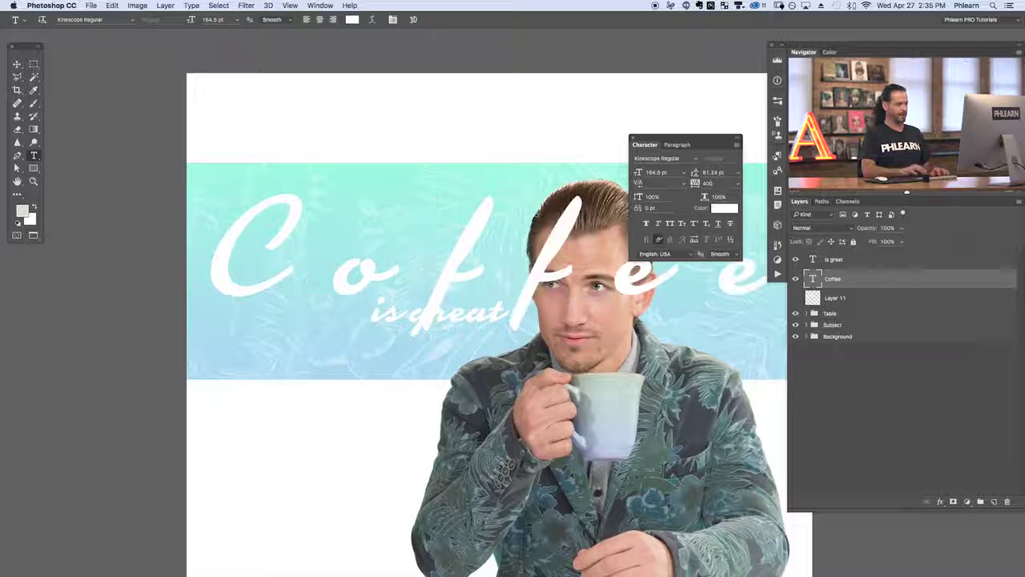
{"action": "key", "text": "super+minus"}
{"action": "left_click_drag", "start_coordinate": [512, 302], "coordinate": [423, 344]}
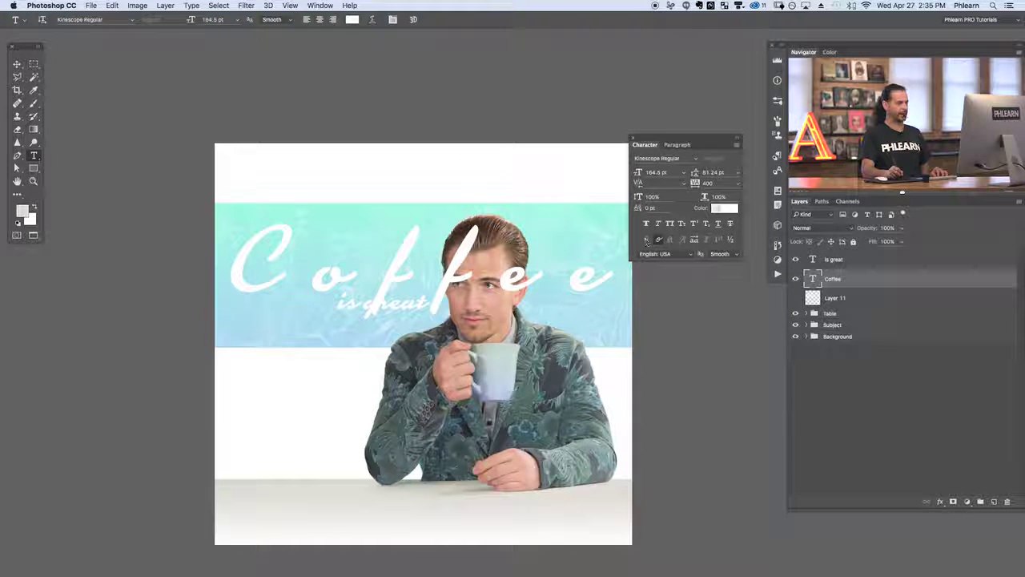
Set the tracking of the whole script Coffee text to 0.
{"action": "left_click", "coordinate": [735, 186]}
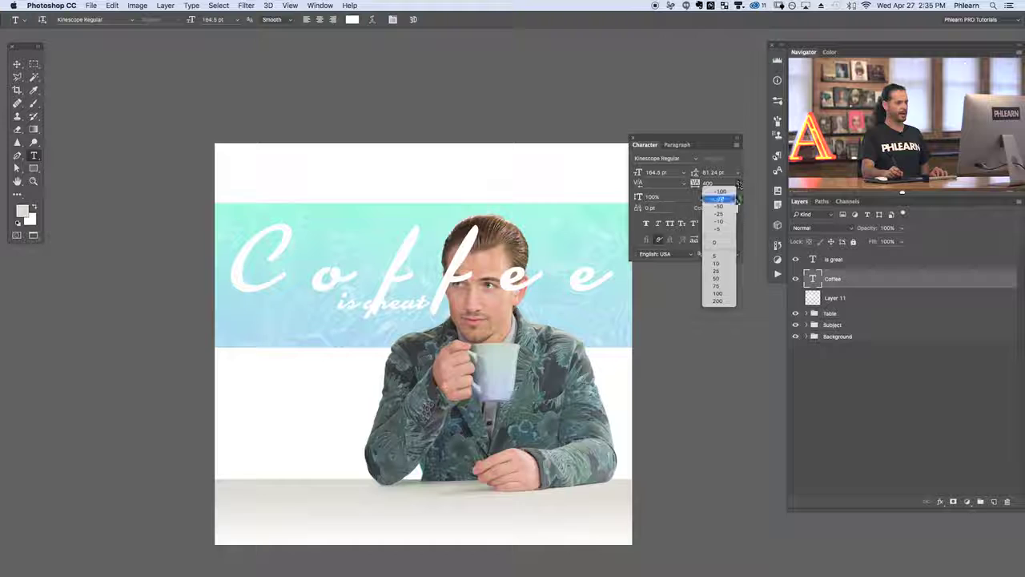
{"action": "left_click", "coordinate": [708, 248]}
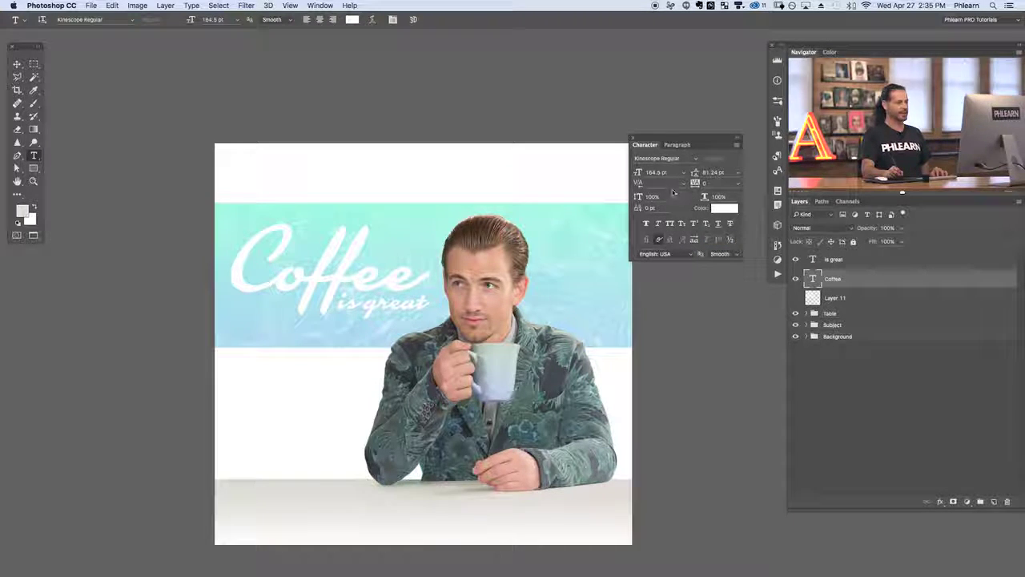
{"action": "key", "text": "super+plus"}
{"action": "key", "text": "super+plus"}
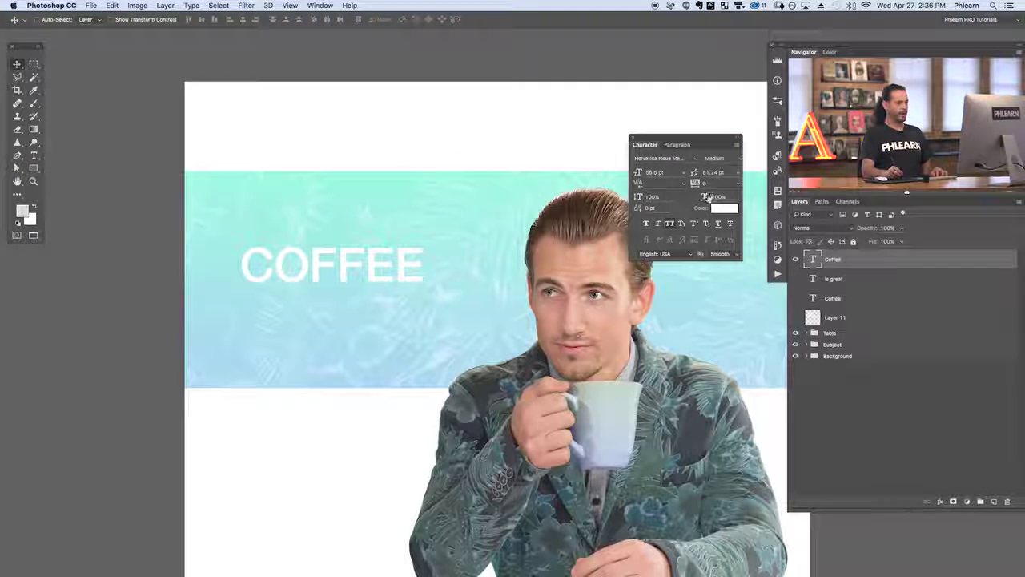
Try stretching the sans-serif COFFEE text with a larger horizontal scale, and undo the change.
{"action": "left_click_drag", "start_coordinate": [706, 197], "coordinate": [744, 198]}
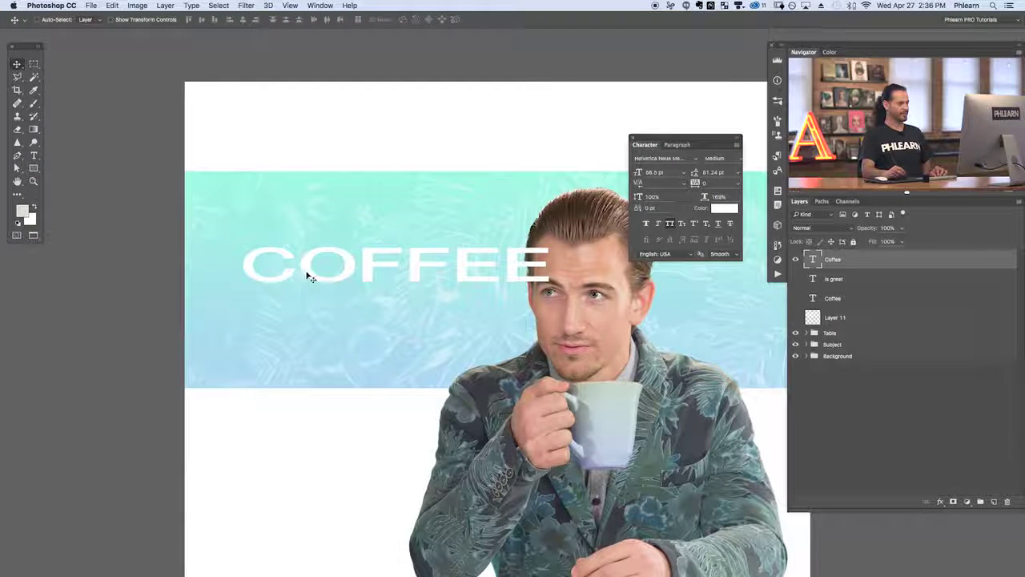
{"action": "key", "text": "super+t"}
{"action": "key", "text": "super+z"}
Widen the tracking of the sans-serif COFFEE text to 400 and shift the word slightly left on the banner.
{"action": "left_click", "coordinate": [737, 182]}
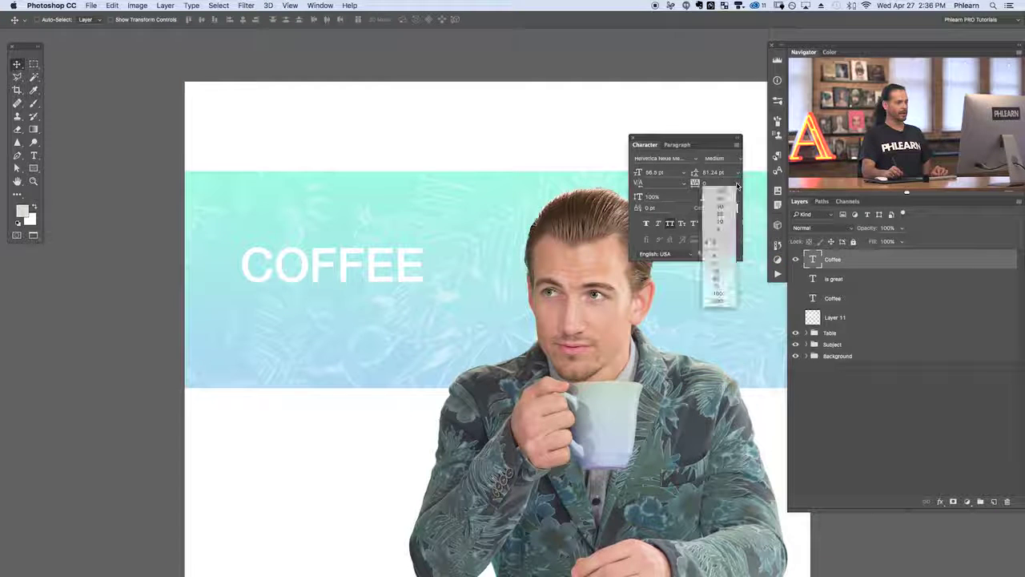
{"action": "left_click", "coordinate": [724, 299]}
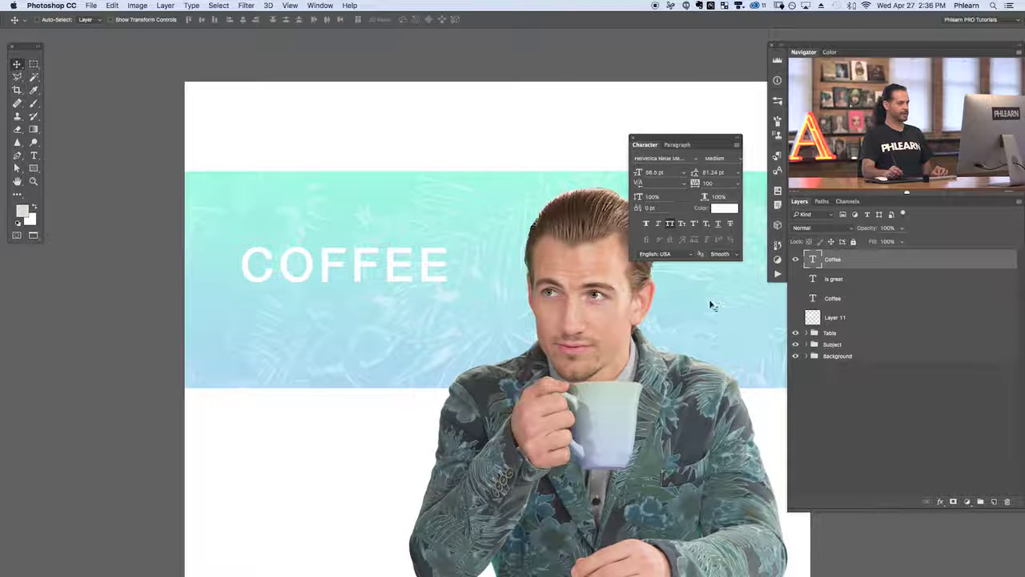
{"action": "left_click_drag", "start_coordinate": [696, 184], "coordinate": [698, 185]}
{"action": "left_click_drag", "start_coordinate": [544, 314], "coordinate": [528, 320]}
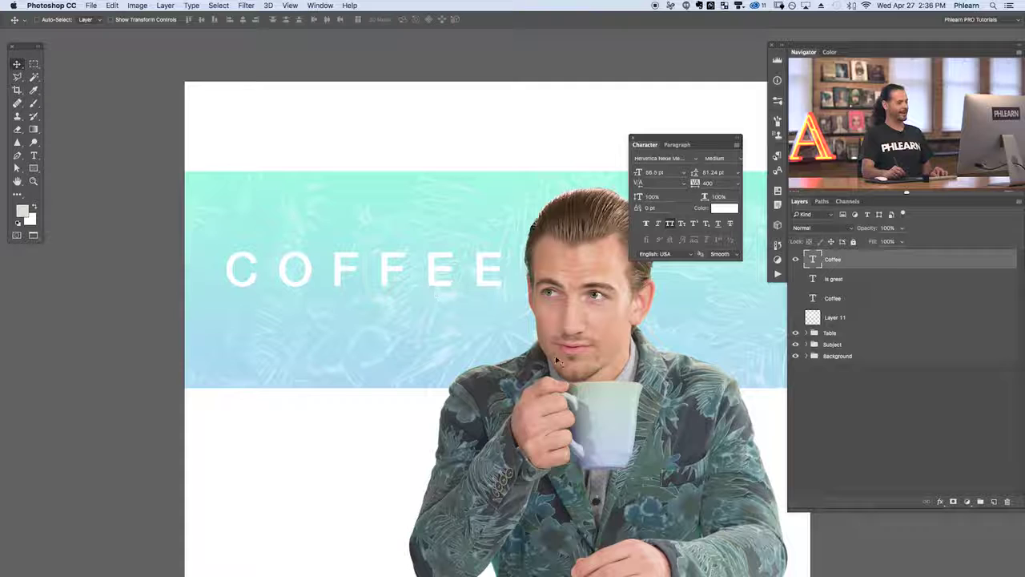
{"action": "left_click_drag", "start_coordinate": [544, 341], "coordinate": [549, 354]}
Show the script Coffee layer, and shrink the sans-serif COFFEE text to 27.5 pt beneath the end of the script word.
{"action": "left_click", "coordinate": [795, 298]}
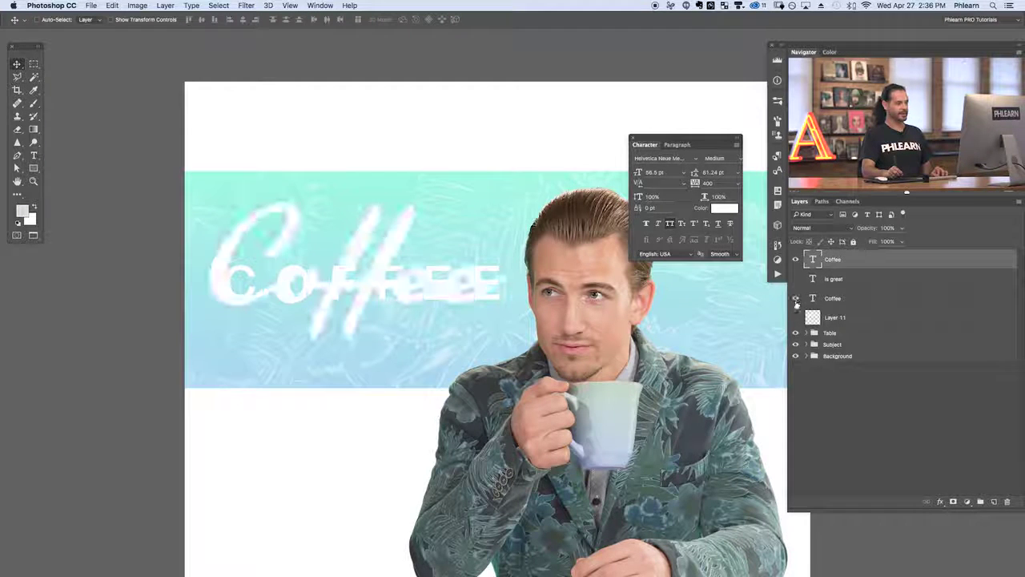
{"action": "left_click_drag", "start_coordinate": [551, 344], "coordinate": [569, 383]}
{"action": "left_click_drag", "start_coordinate": [638, 173], "coordinate": [623, 174]}
{"action": "left_click_drag", "start_coordinate": [384, 403], "coordinate": [514, 388]}
{"action": "left_click_drag", "start_coordinate": [637, 178], "coordinate": [647, 175]}
{"action": "left_click_drag", "start_coordinate": [558, 328], "coordinate": [567, 344]}
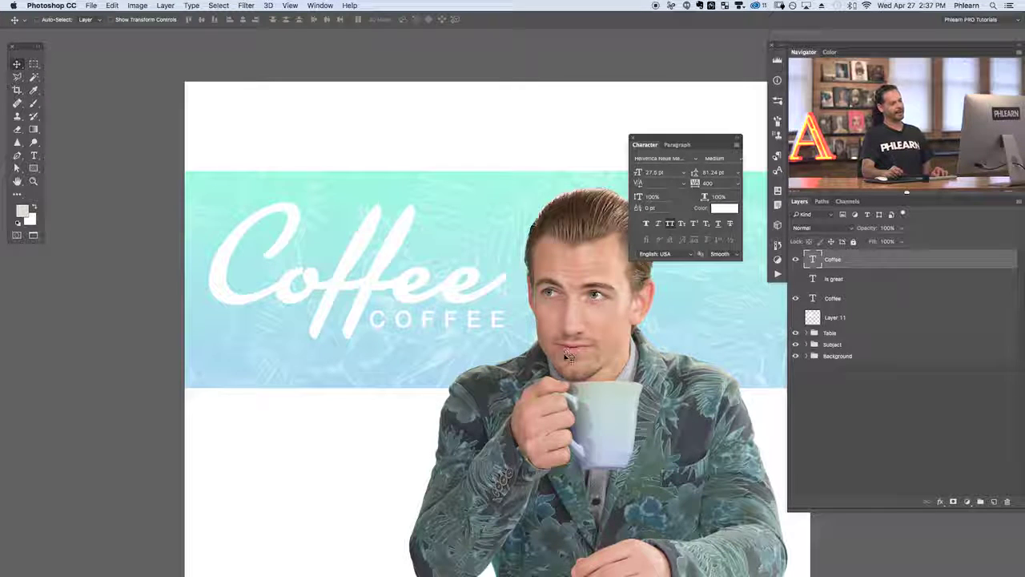
{"action": "left_click_drag", "start_coordinate": [569, 400], "coordinate": [480, 350]}
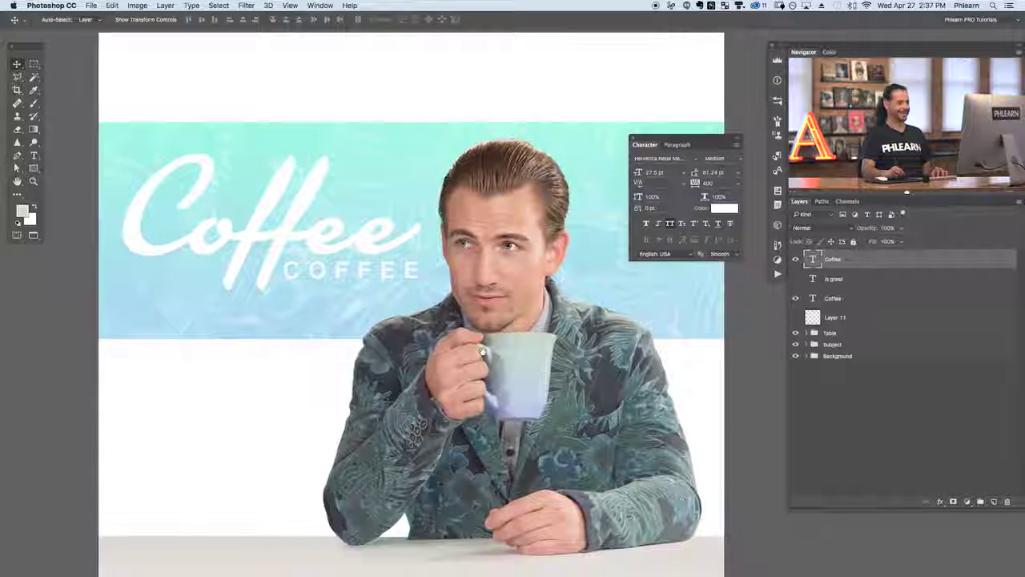
Try raising the baseline of the small COFFEE text and lowering it to -30 pt, and reset the baseline shift to 0 pt.
{"action": "left_click", "coordinate": [647, 210]}
{"action": "type", "text": "27"}
{"action": "key", "text": "Return"}
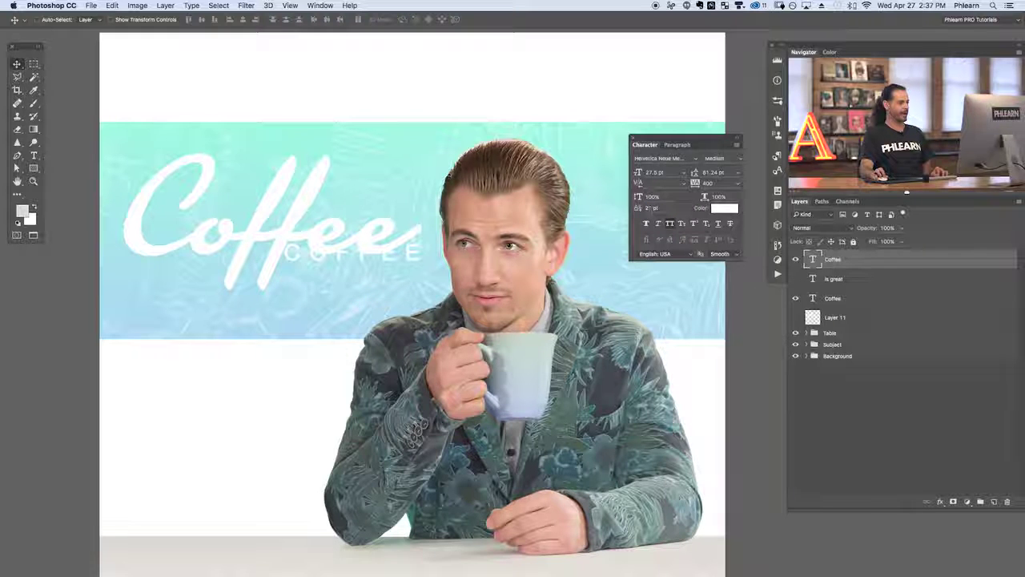
{"action": "left_click_drag", "start_coordinate": [641, 212], "coordinate": [614, 213]}
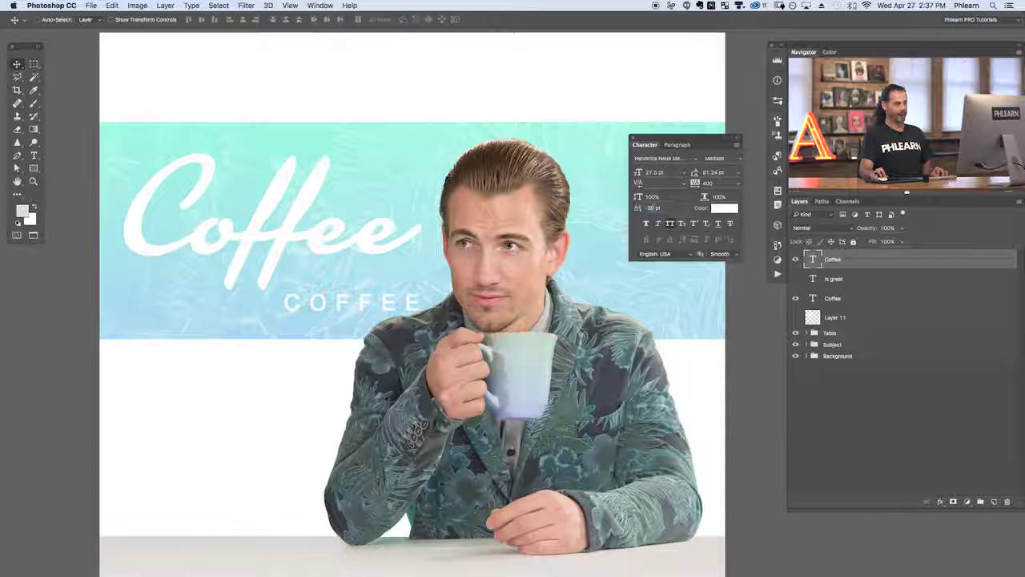
{"action": "double_click", "coordinate": [654, 208]}
{"action": "type", "text": "0"}
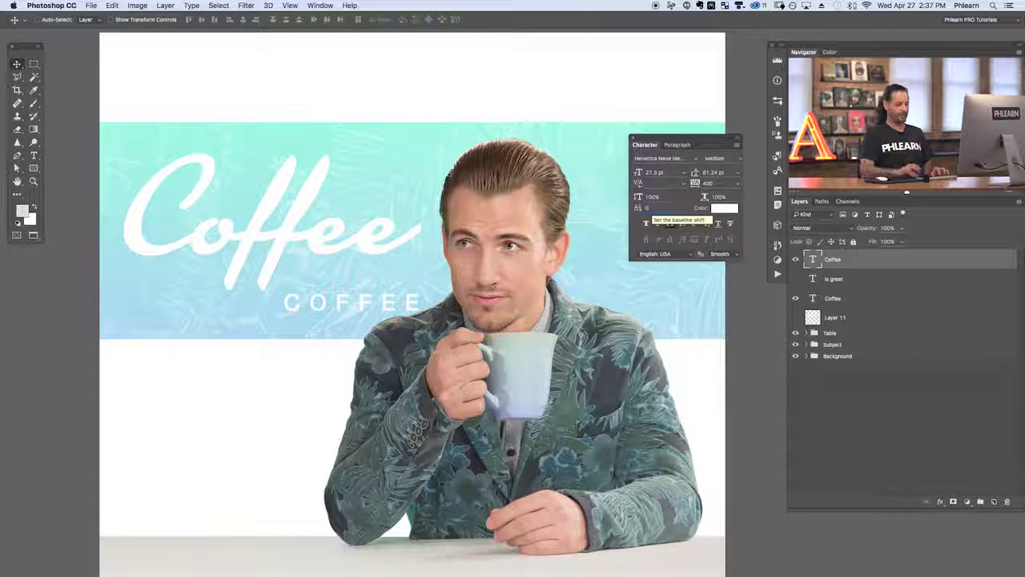
{"action": "key", "text": "Return"}
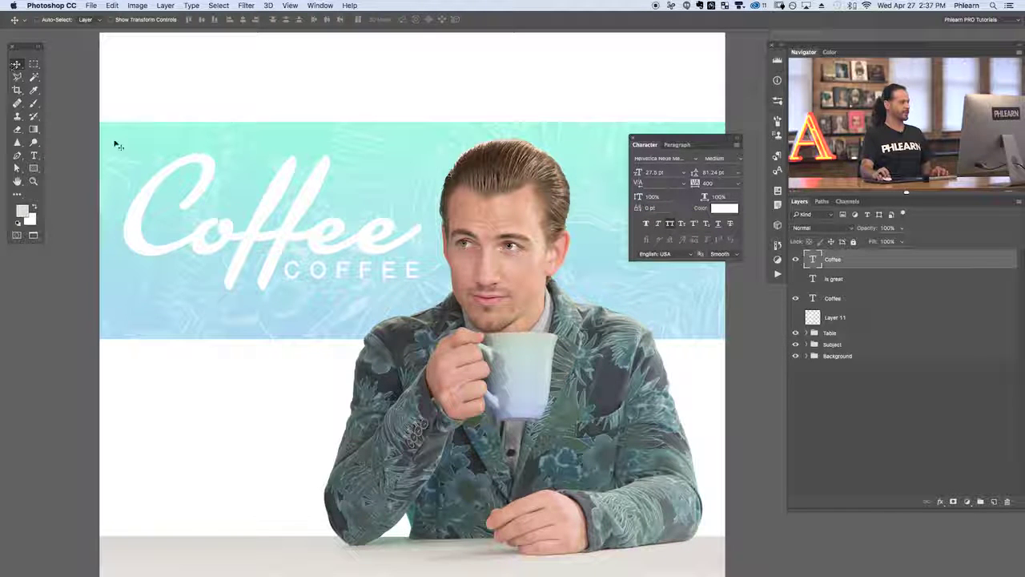
{"action": "left_click", "coordinate": [16, 64]}
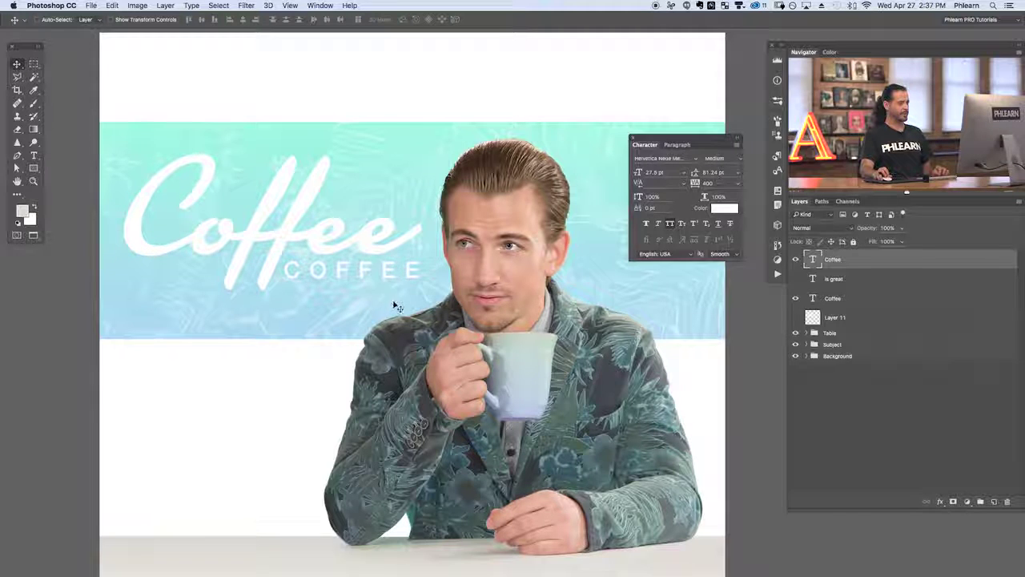
{"action": "mouse_move", "coordinate": [393, 303]}
{"action": "left_mouse_down"}
{"action": "mouse_move", "coordinate": [398, 288]}
{"action": "mouse_move", "coordinate": [393, 305]}
{"action": "left_mouse_up"}
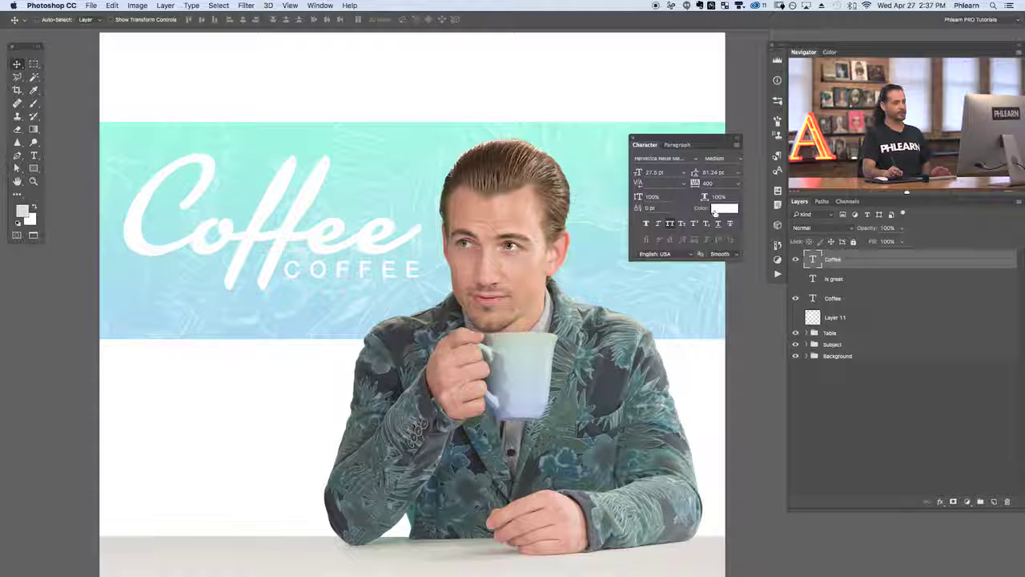
{"action": "left_click_drag", "start_coordinate": [525, 356], "coordinate": [554, 363]}
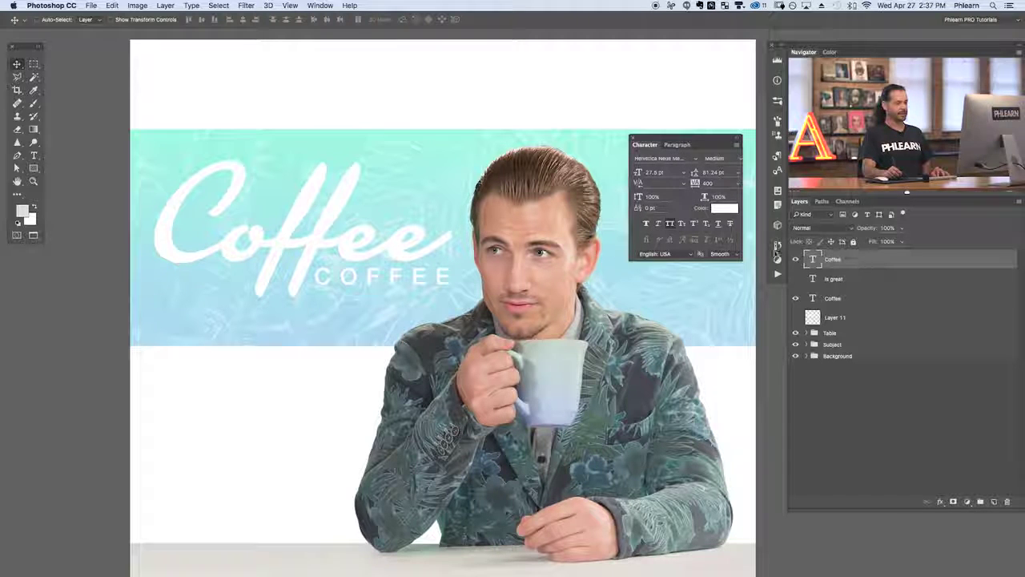
Try Faux Bold on the small COFFEE text and switch it off again.
{"action": "left_click", "coordinate": [647, 225]}
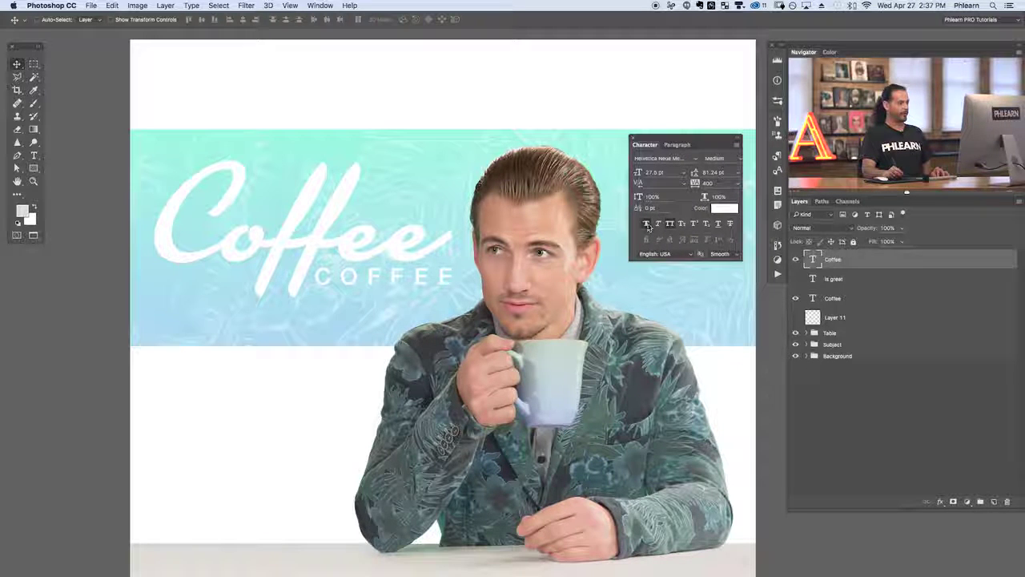
{"action": "left_click", "coordinate": [648, 226]}
{"action": "left_click", "coordinate": [647, 226]}
{"action": "left_click", "coordinate": [646, 226]}
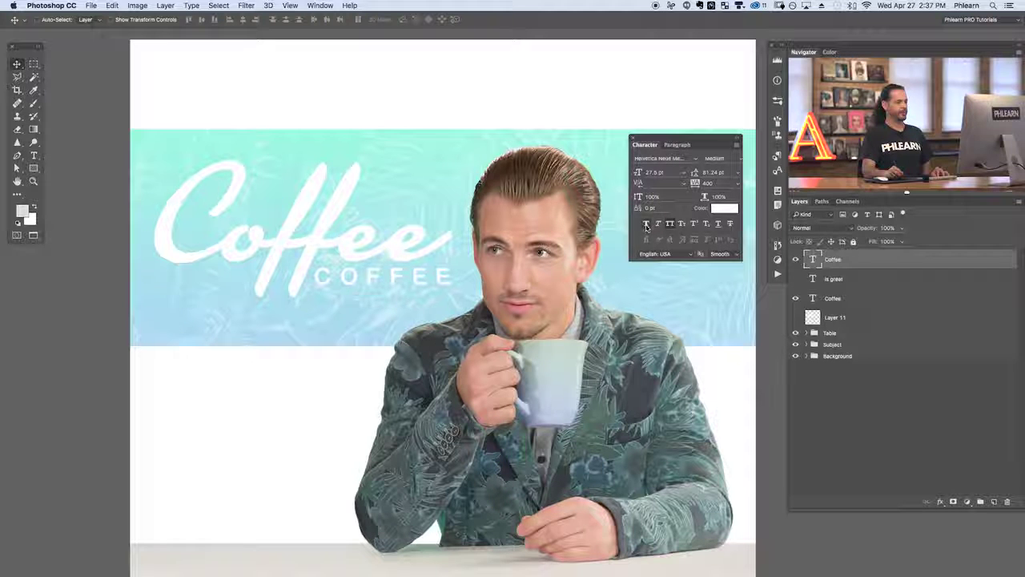
Try the Bold font style on the small COFFEE text, and set it to Bold Italic.
{"action": "left_click", "coordinate": [737, 159]}
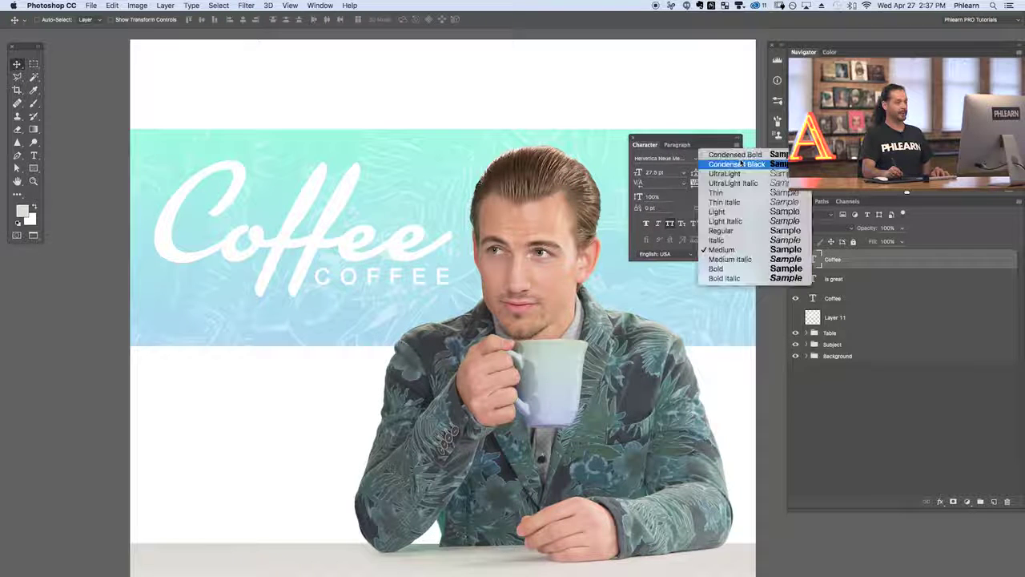
{"action": "left_click", "coordinate": [730, 270]}
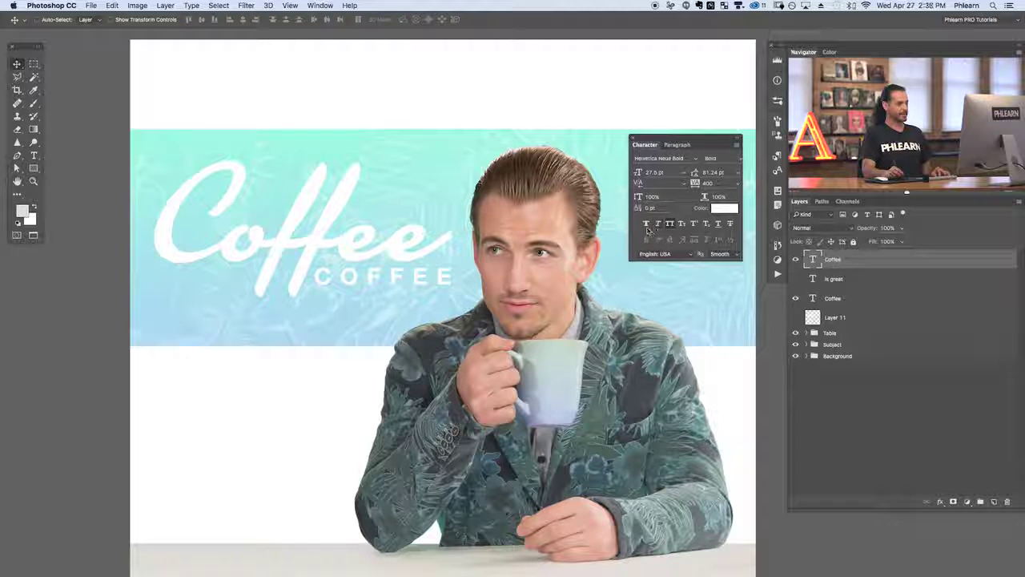
{"action": "left_click", "coordinate": [730, 158]}
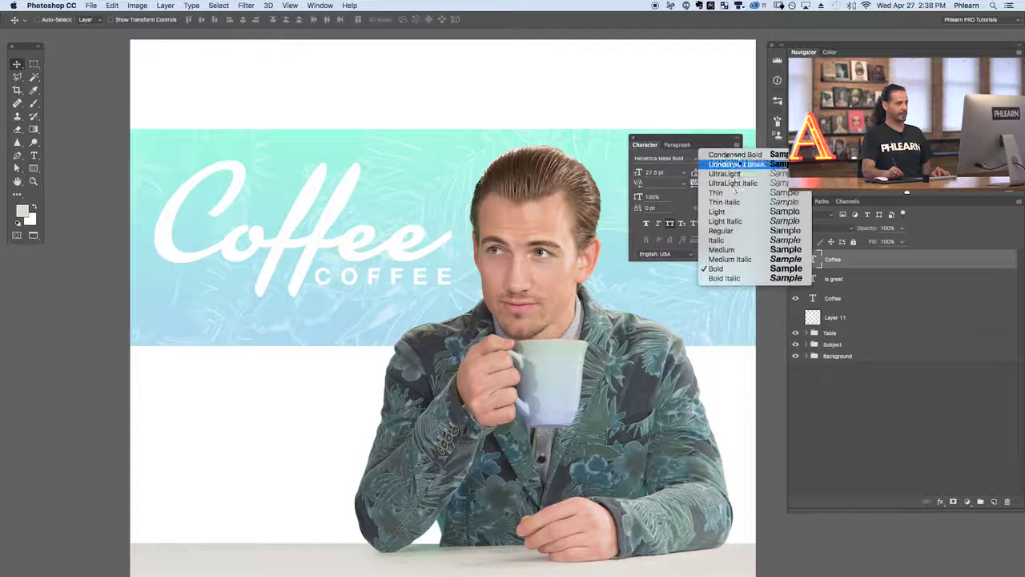
{"action": "left_click", "coordinate": [724, 273]}
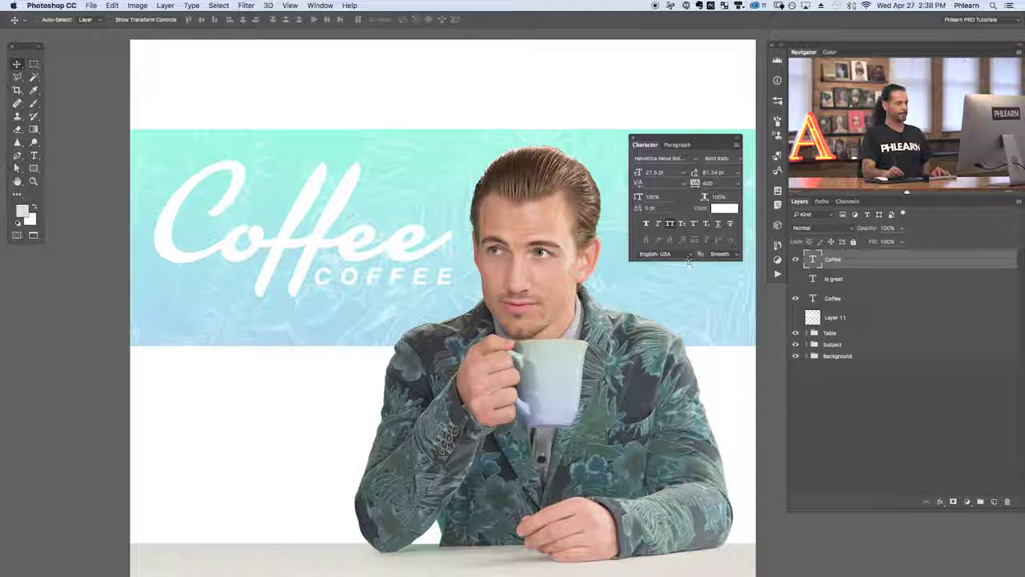
Toggle All Caps off and on for the small COFFEE text to compare the two versions.
{"action": "left_click", "coordinate": [670, 224]}
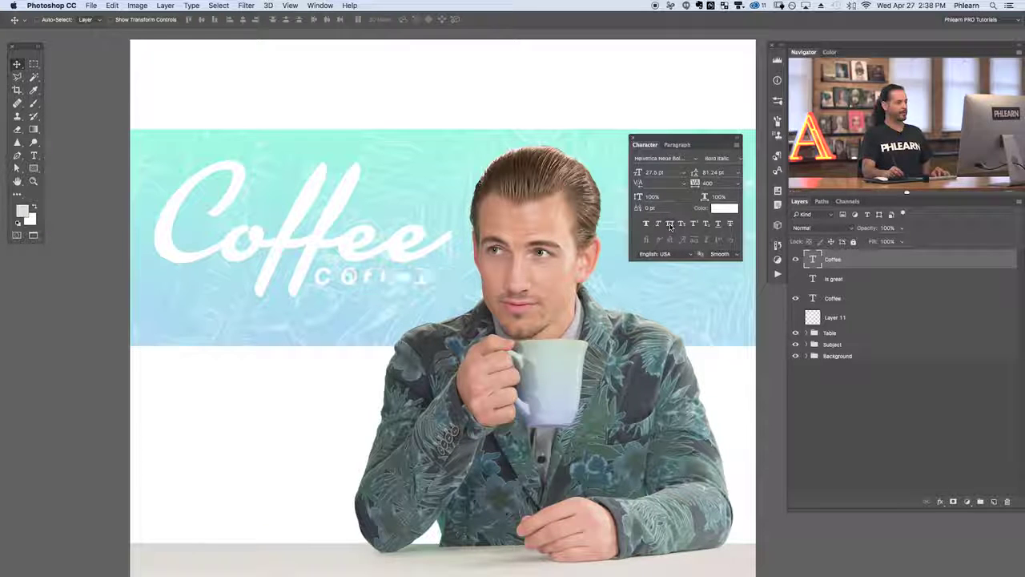
{"action": "left_click", "coordinate": [670, 227]}
{"action": "left_click", "coordinate": [670, 227]}
{"action": "left_click", "coordinate": [671, 225]}
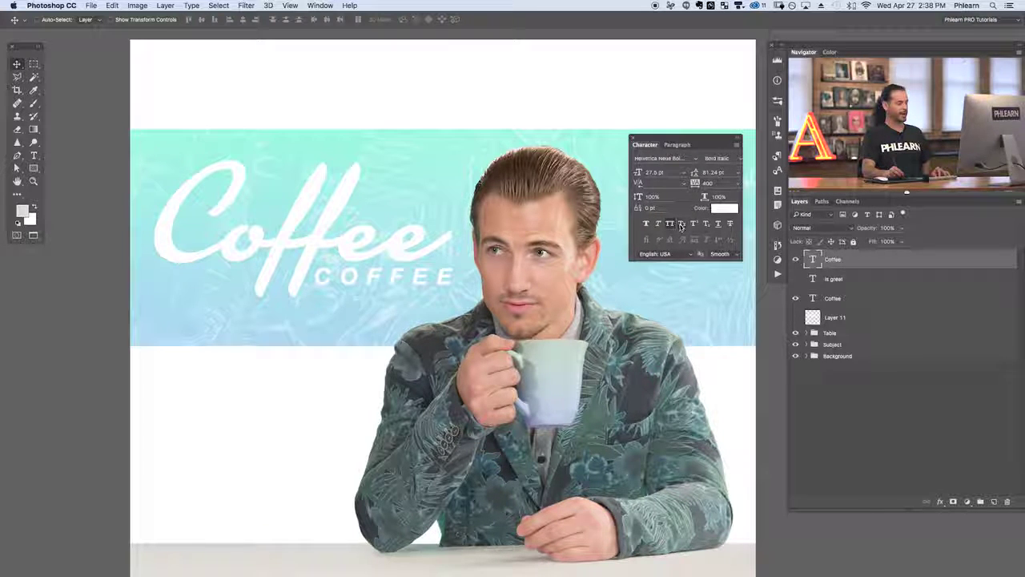
Replace All Caps with Small Caps and then Superscript on the small COFFEE text, and switch them off to leave mixed case.
{"action": "left_click", "coordinate": [680, 225]}
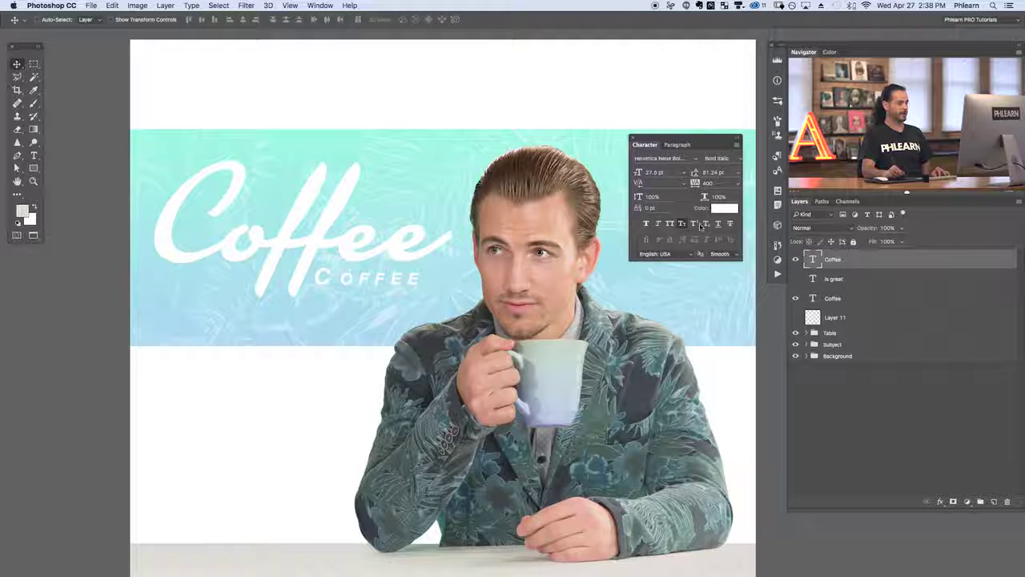
{"action": "left_click", "coordinate": [681, 223]}
{"action": "left_click", "coordinate": [694, 224]}
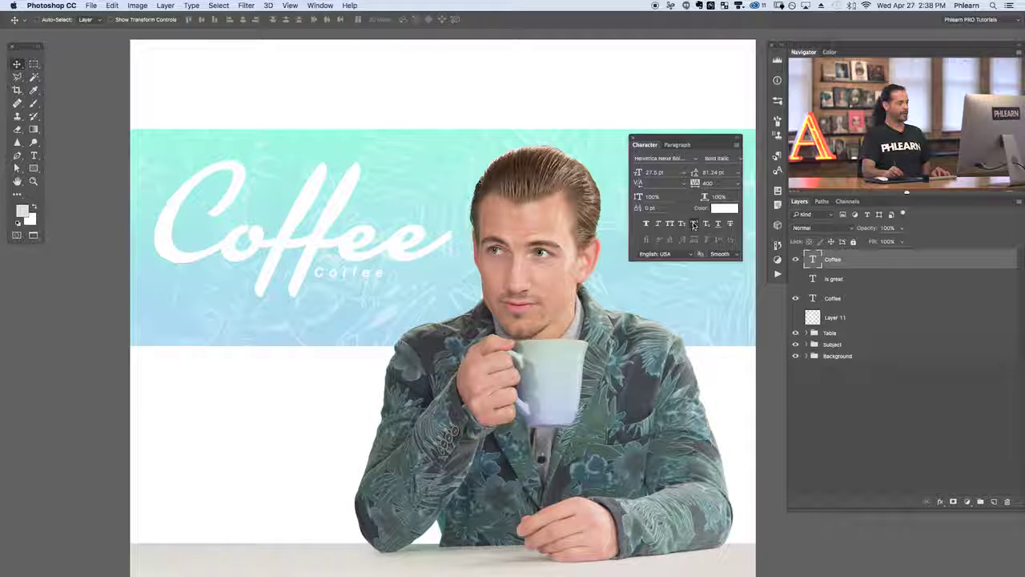
{"action": "left_click", "coordinate": [693, 224]}
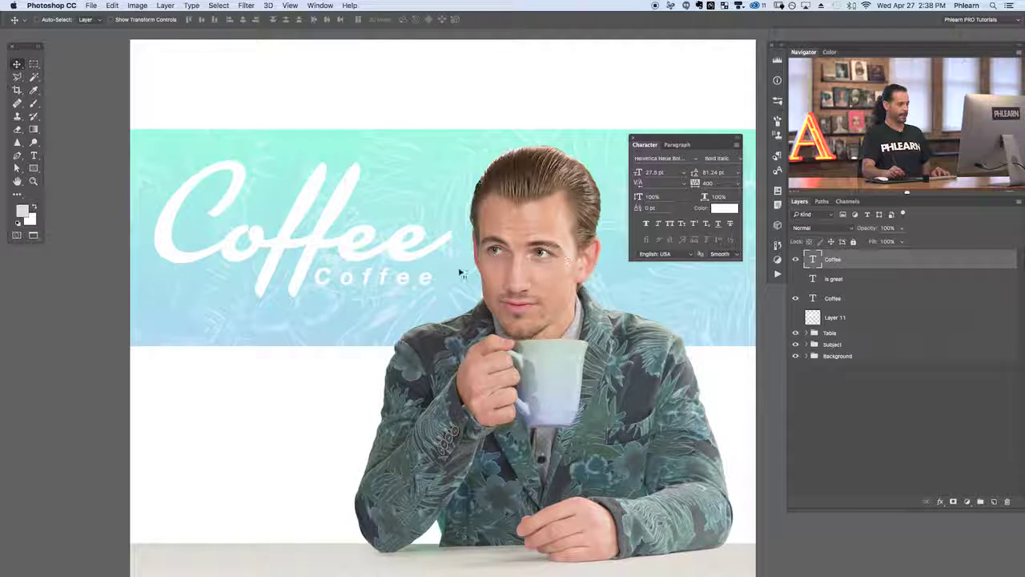
Select the last two letters "ee" of the small Coffee text, try Superscript on them, and set them to Subscript.
{"action": "double_click", "coordinate": [423, 280]}
{"action": "left_click_drag", "start_coordinate": [398, 280], "coordinate": [461, 289]}
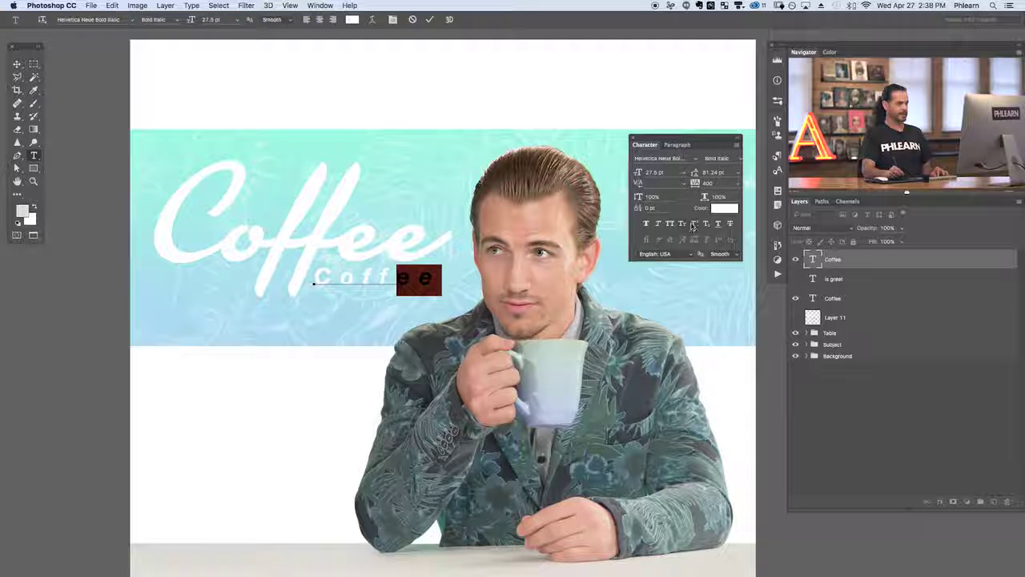
{"action": "left_click", "coordinate": [693, 224]}
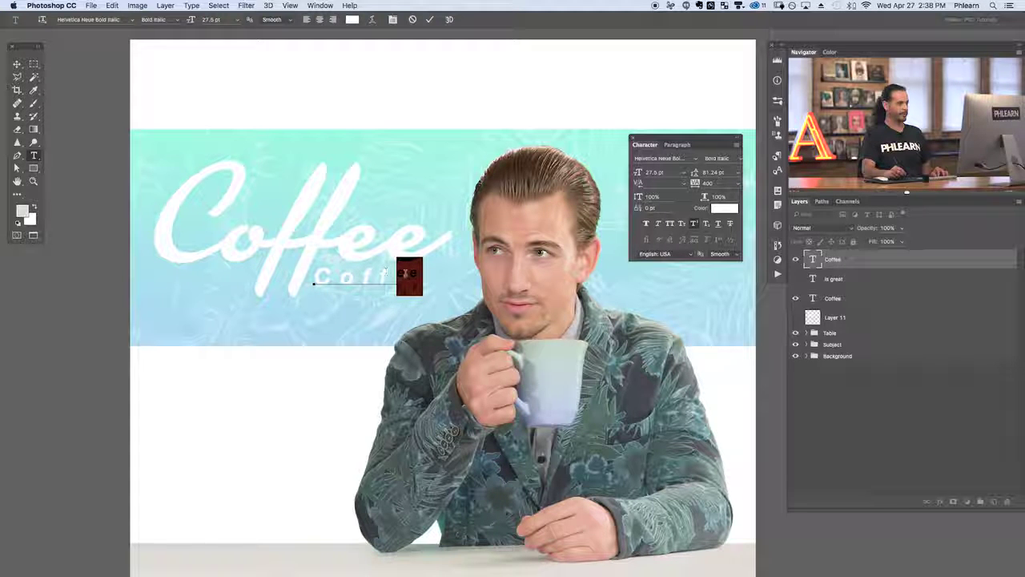
{"action": "left_click", "coordinate": [706, 223]}
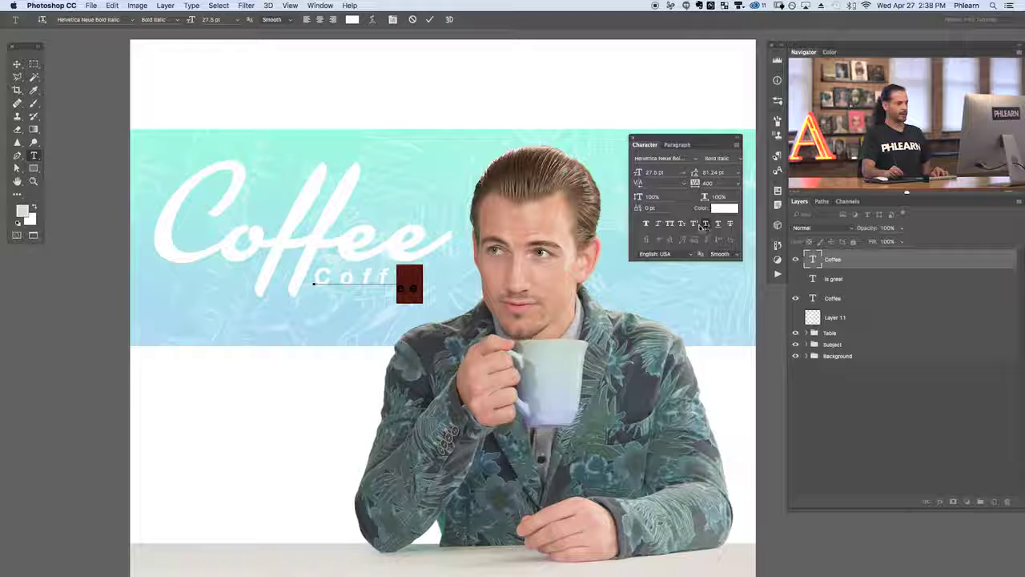
Commit the small Coffee text edit, and try Underline and Strikethrough on the whole word.
{"action": "key", "text": "super+Return"}
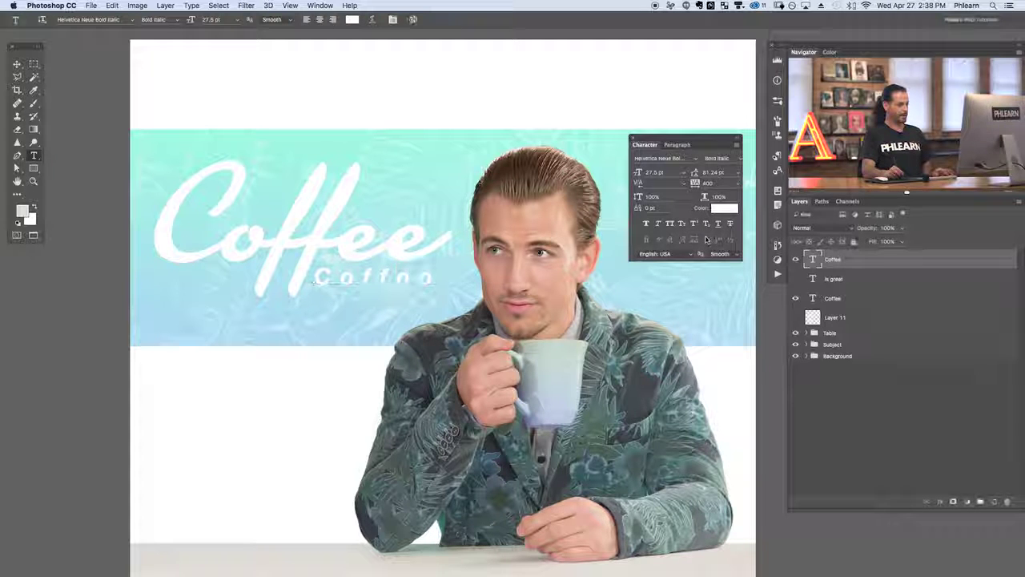
{"action": "left_click", "coordinate": [717, 226]}
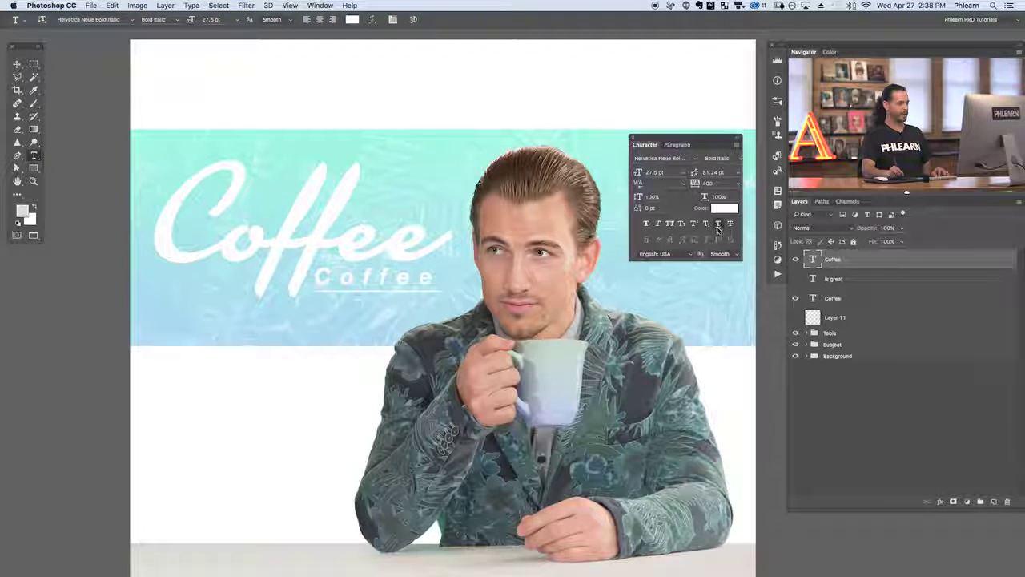
{"action": "left_click", "coordinate": [730, 224]}
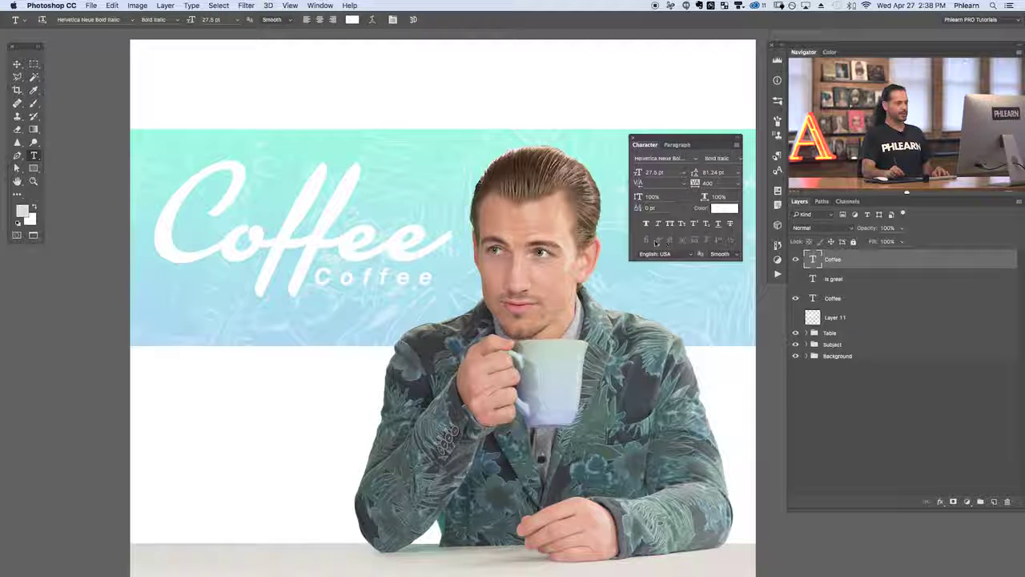
Toggle Contextual Alternates on and off for the large script Coffee text to compare the letterforms.
{"action": "left_click", "coordinate": [831, 298]}
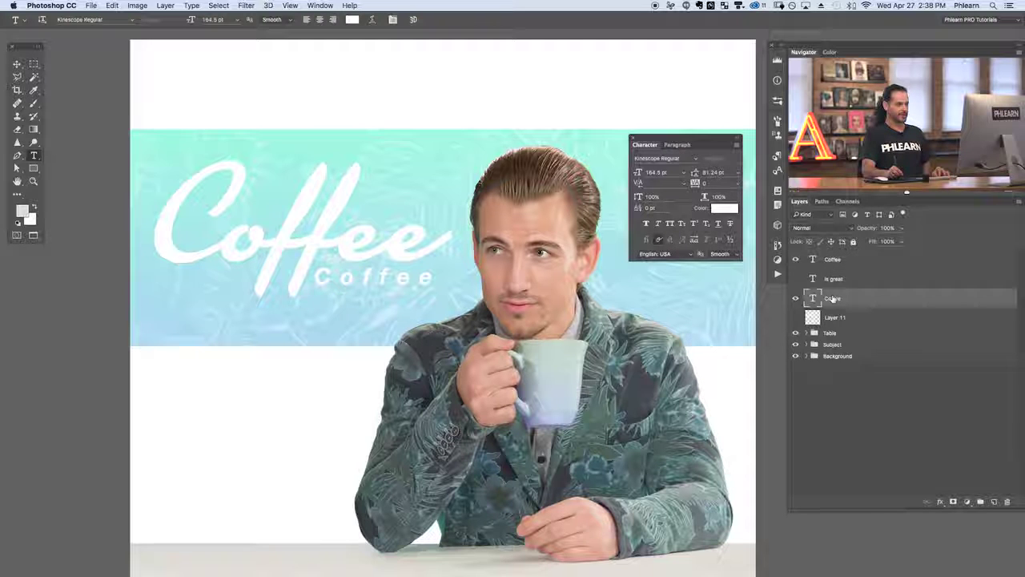
{"action": "left_click", "coordinate": [658, 241]}
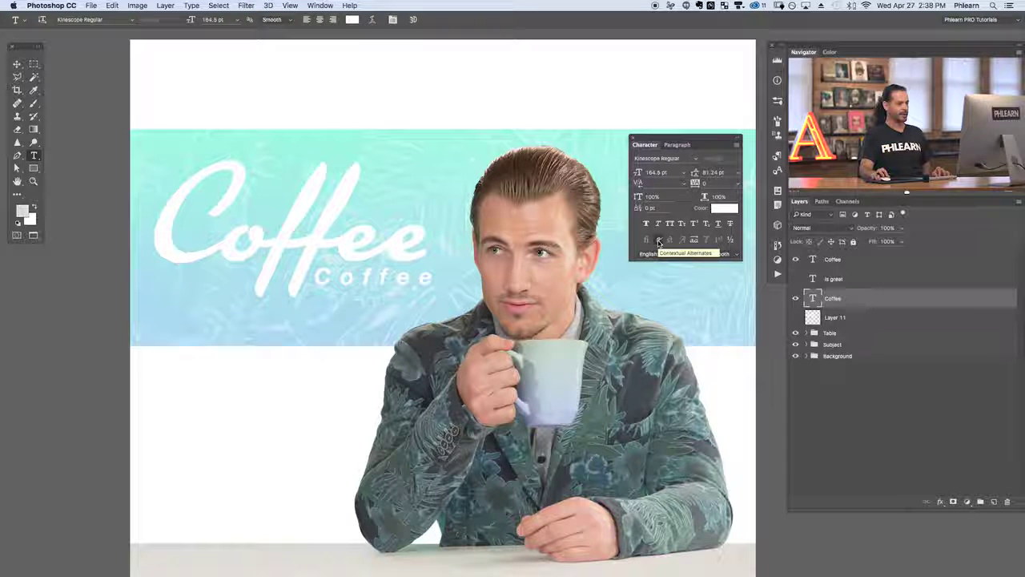
{"action": "left_click", "coordinate": [658, 240]}
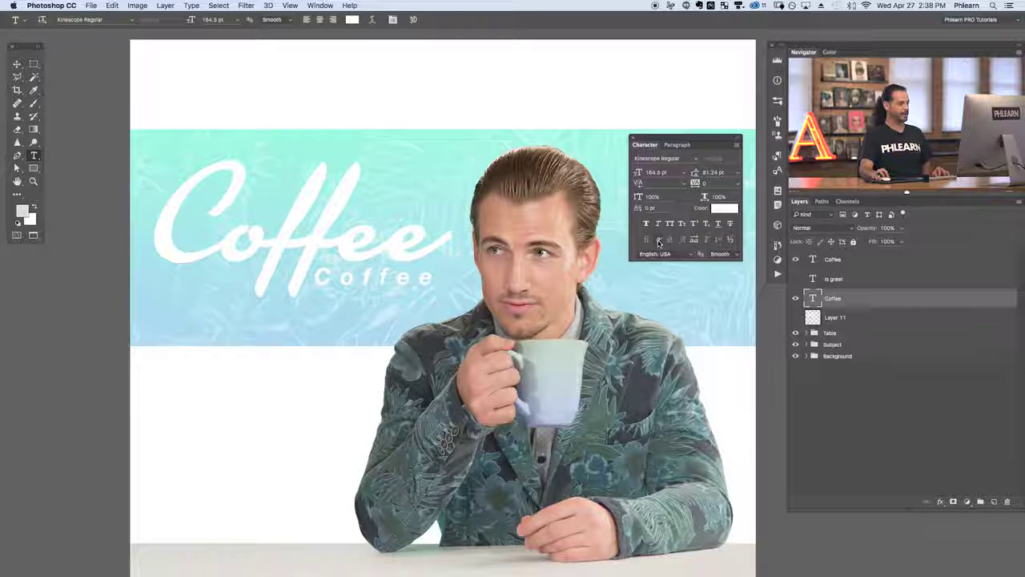
{"action": "left_click", "coordinate": [659, 240]}
{"action": "left_click", "coordinate": [658, 241]}
{"action": "left_click", "coordinate": [658, 240]}
{"action": "left_click", "coordinate": [658, 240]}
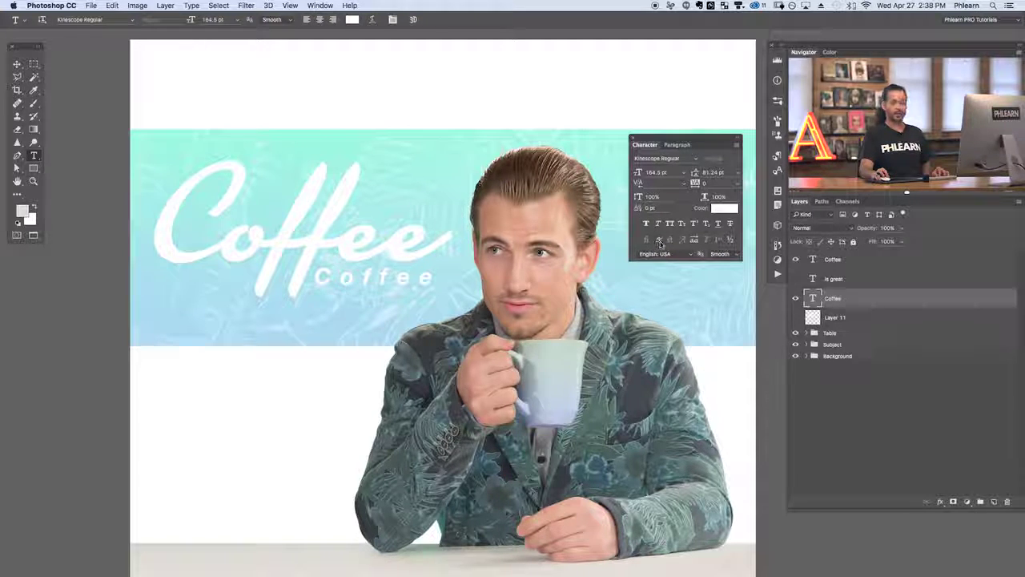
Toggle Stylistic Alternates on and off for the large script Coffee text to compare the letter shapes.
{"action": "left_click", "coordinate": [694, 240]}
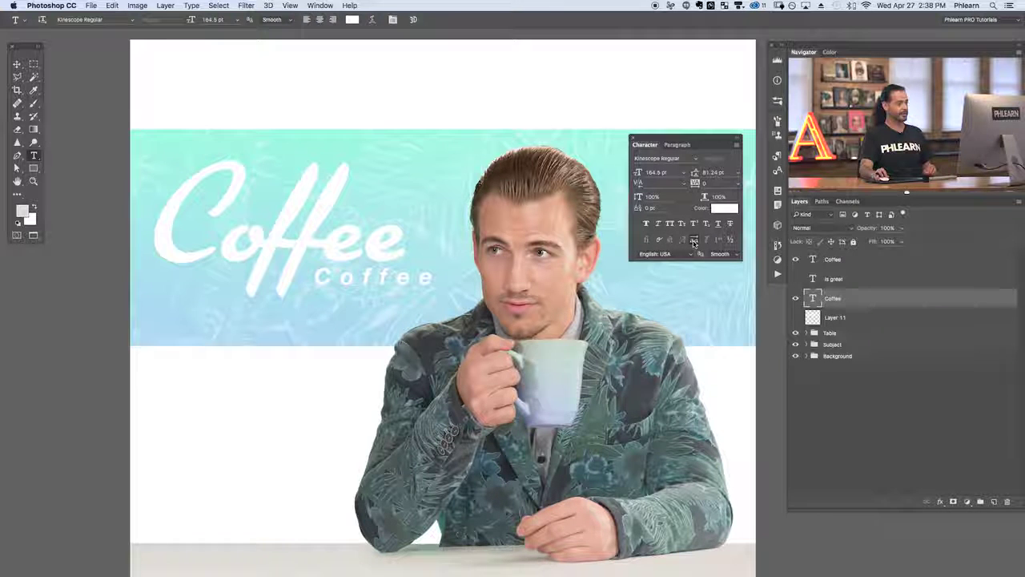
{"action": "left_click", "coordinate": [694, 240]}
{"action": "left_click", "coordinate": [694, 241]}
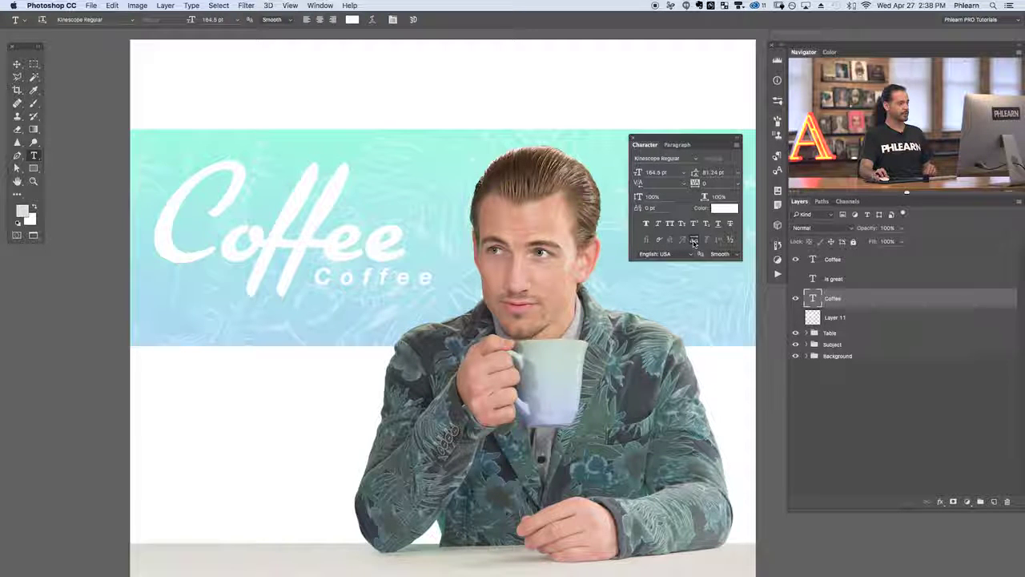
{"action": "left_click", "coordinate": [693, 240]}
{"action": "left_click", "coordinate": [694, 240]}
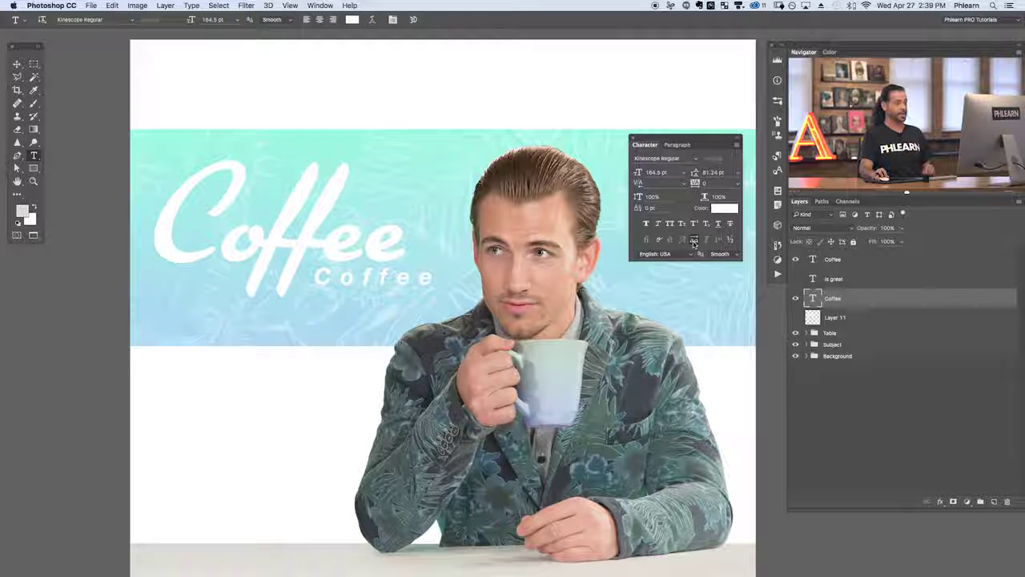
{"action": "left_click", "coordinate": [694, 242]}
{"action": "left_click", "coordinate": [693, 242]}
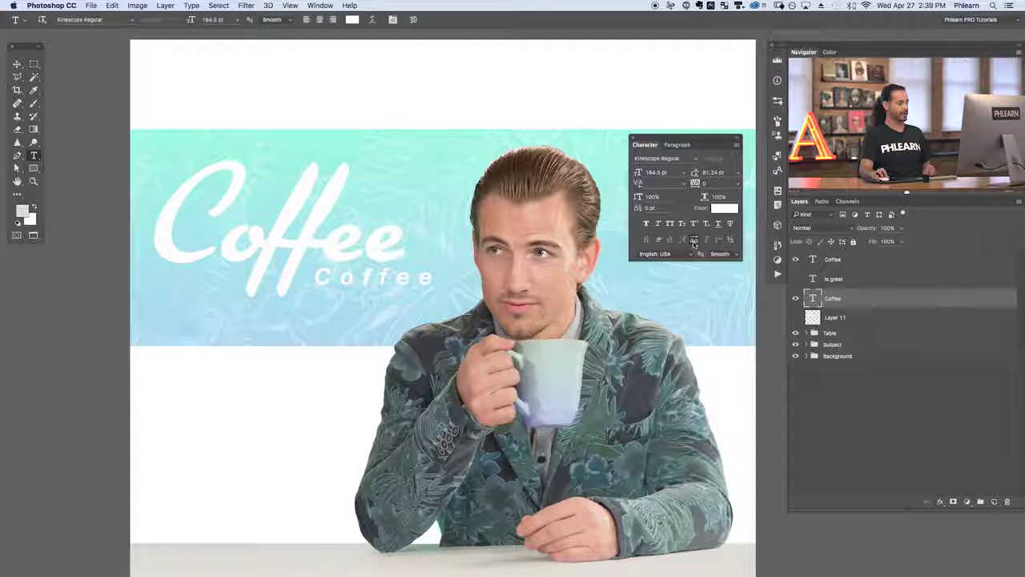
{"action": "left_click", "coordinate": [693, 243]}
Turn on Contextual Alternates for the script Coffee text, try Stylistic Alternates with it, and leave Stylistic Alternates off.
{"action": "left_click", "coordinate": [658, 240]}
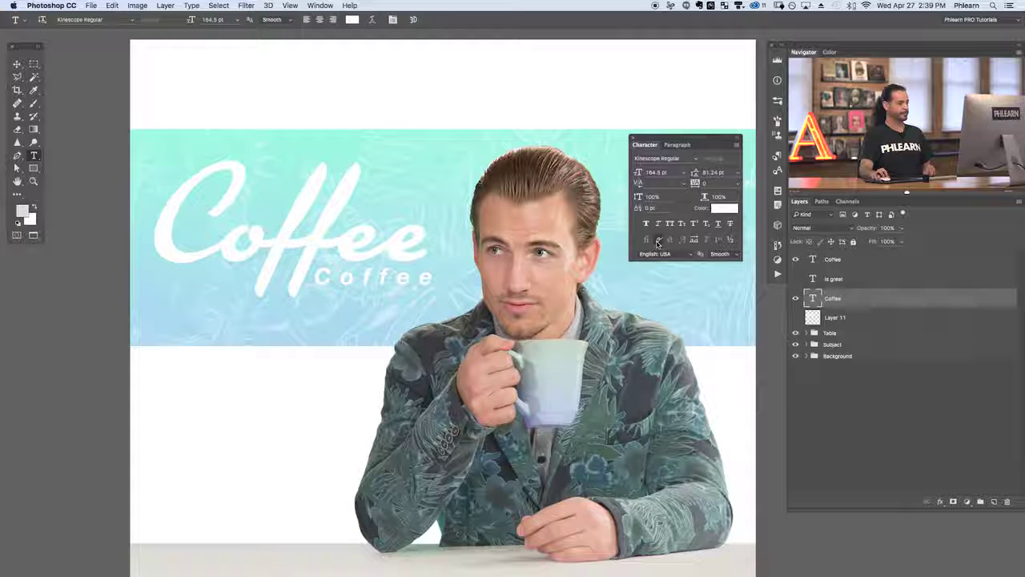
{"action": "left_click", "coordinate": [658, 240]}
{"action": "left_click", "coordinate": [658, 240]}
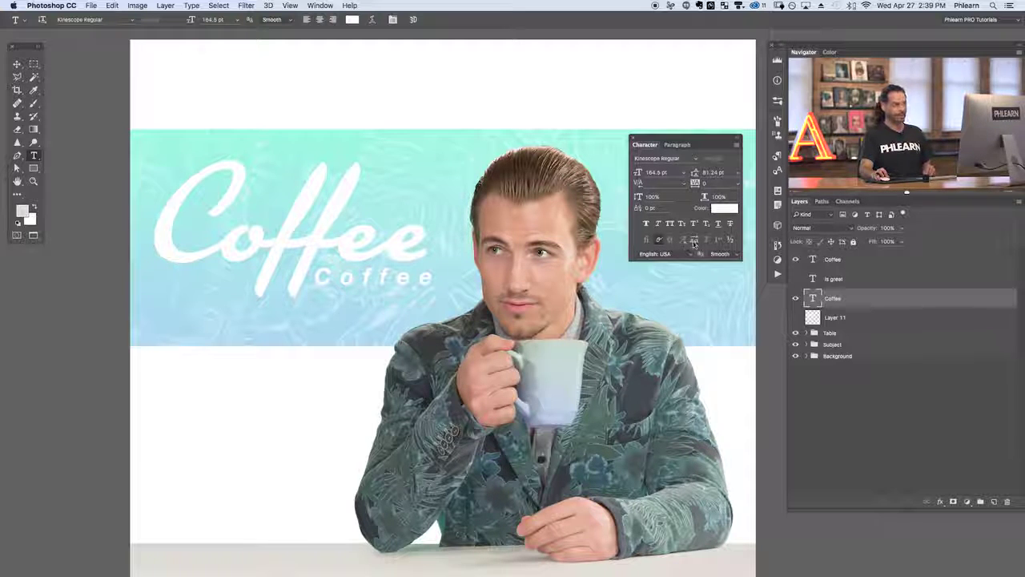
{"action": "left_click", "coordinate": [693, 242]}
{"action": "left_click", "coordinate": [693, 243]}
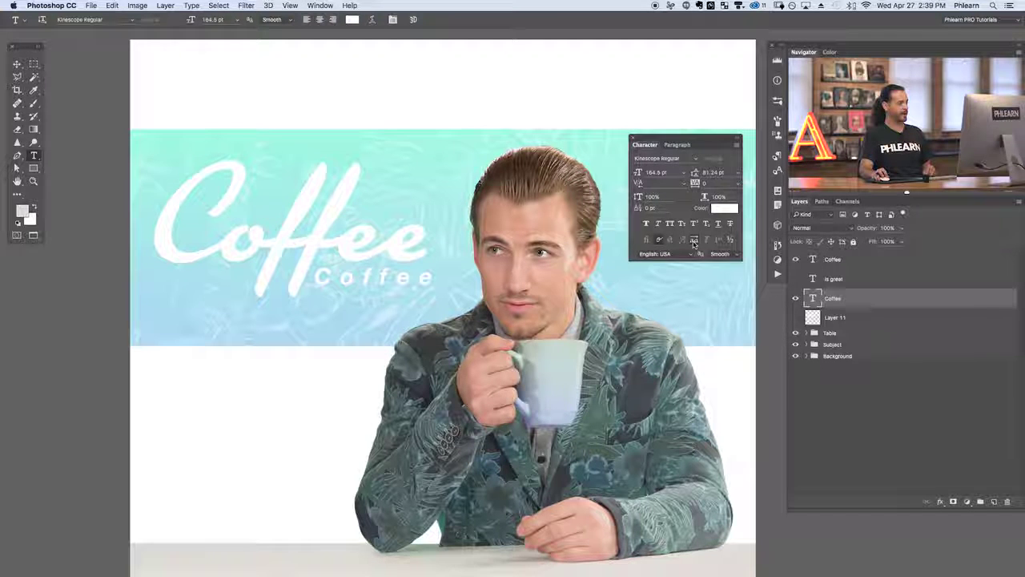
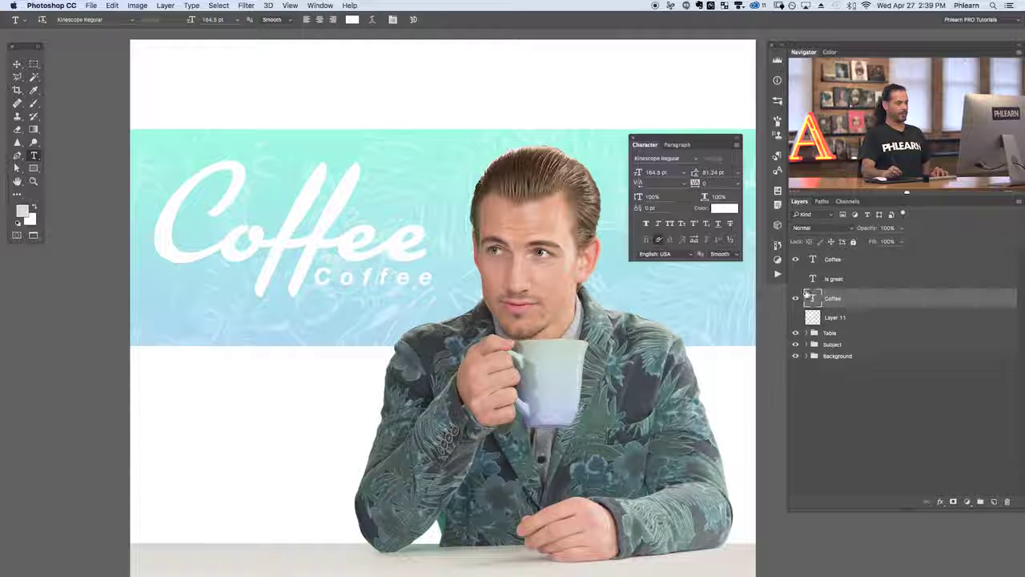
Hide the large script Coffee layer.
{"action": "left_click", "coordinate": [795, 298]}
{"action": "left_click", "coordinate": [796, 299]}
{"action": "left_click", "coordinate": [796, 299]}
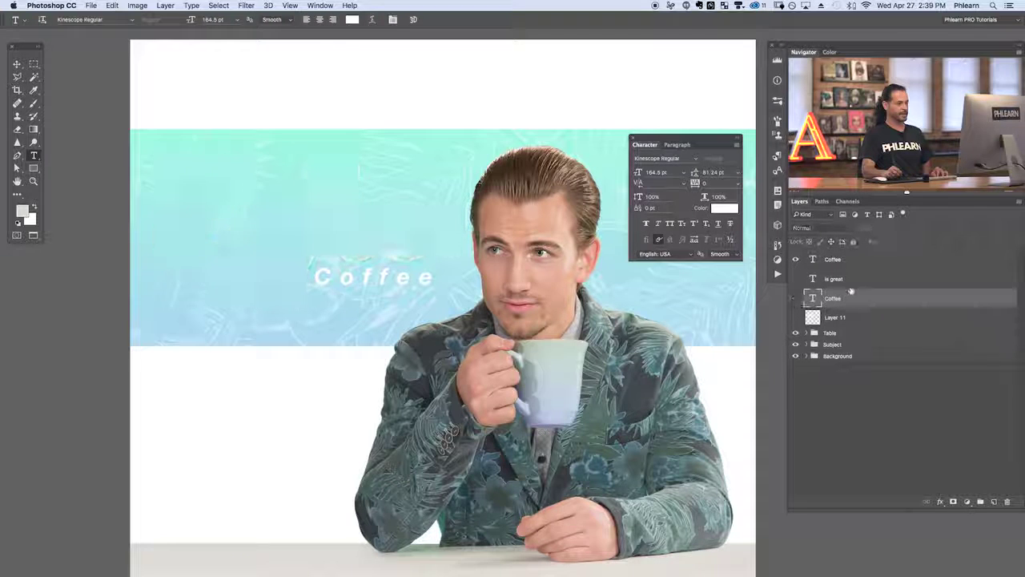
Set the small Helvetica Neue Coffee text to All Caps, with tracking 0 and a font size of 67.5 pt.
{"action": "left_click", "coordinate": [833, 259]}
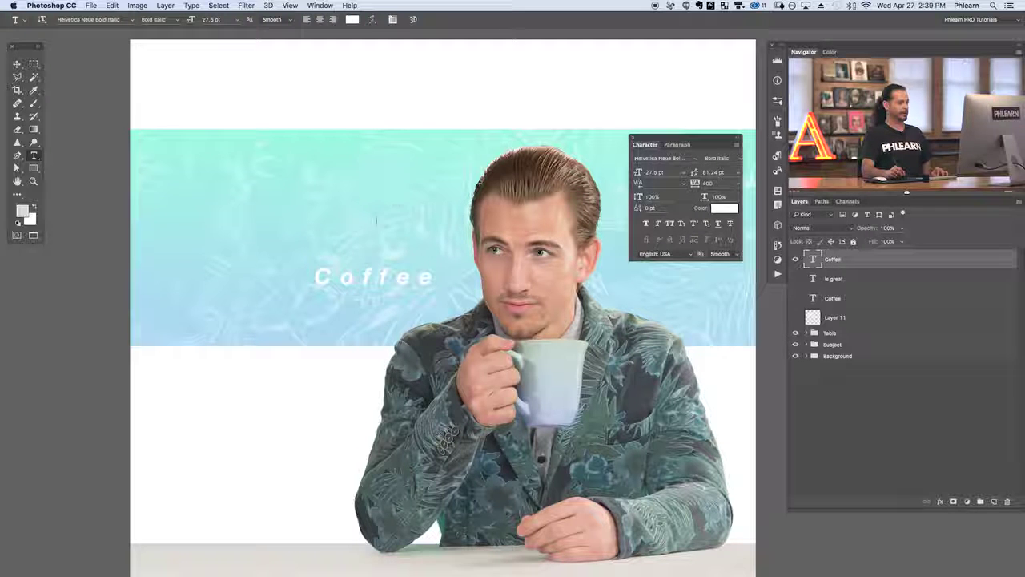
{"action": "left_click", "coordinate": [670, 224]}
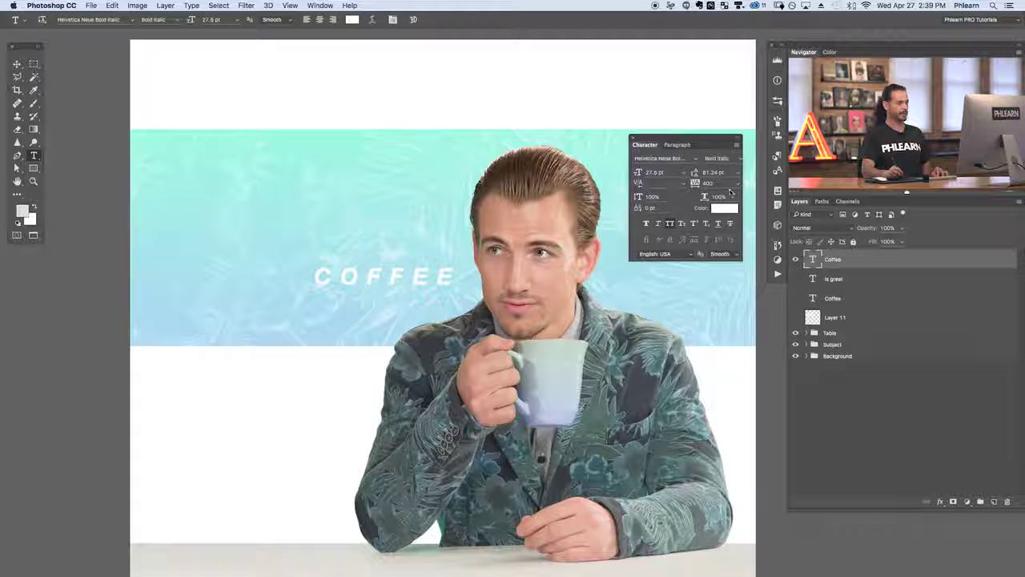
{"action": "left_click", "coordinate": [736, 184]}
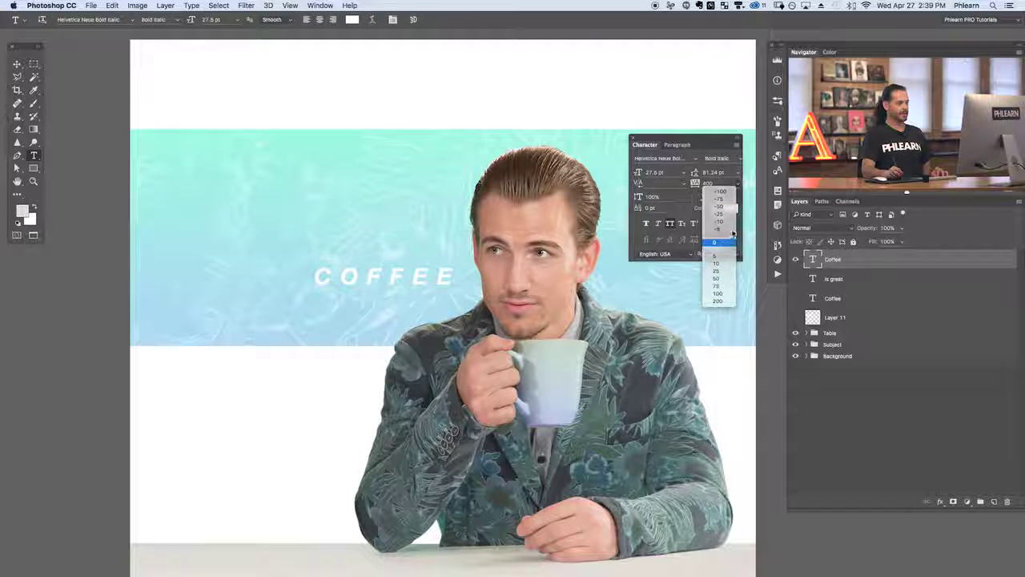
{"action": "left_click", "coordinate": [728, 241]}
{"action": "left_click_drag", "start_coordinate": [638, 173], "coordinate": [656, 173]}
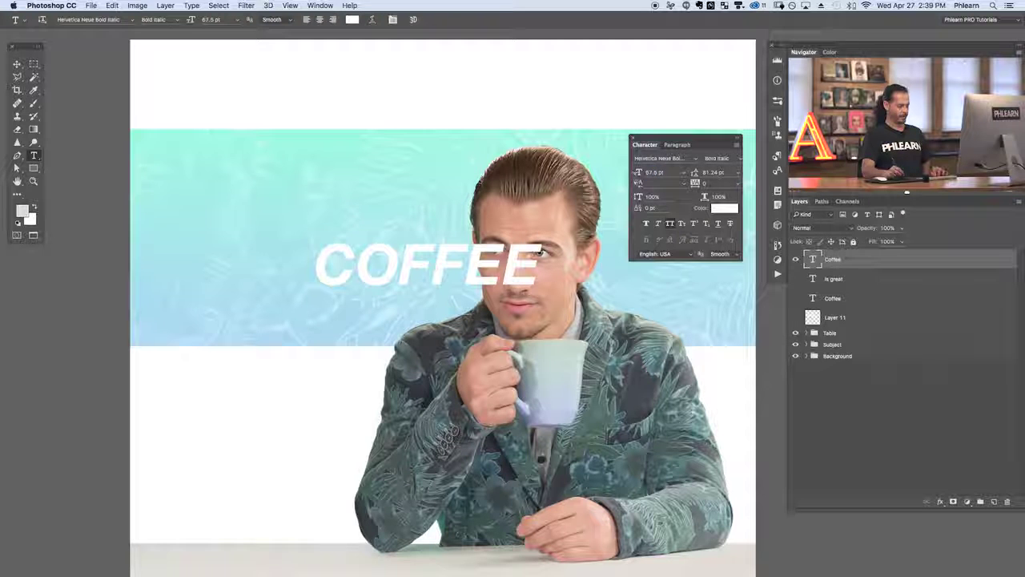
Move the COFFEE text up and left within the gradient band, duplicate its layer, and place the copy directly below it.
{"action": "key", "text": "v"}
{"action": "left_click_drag", "start_coordinate": [467, 328], "coordinate": [350, 275]}
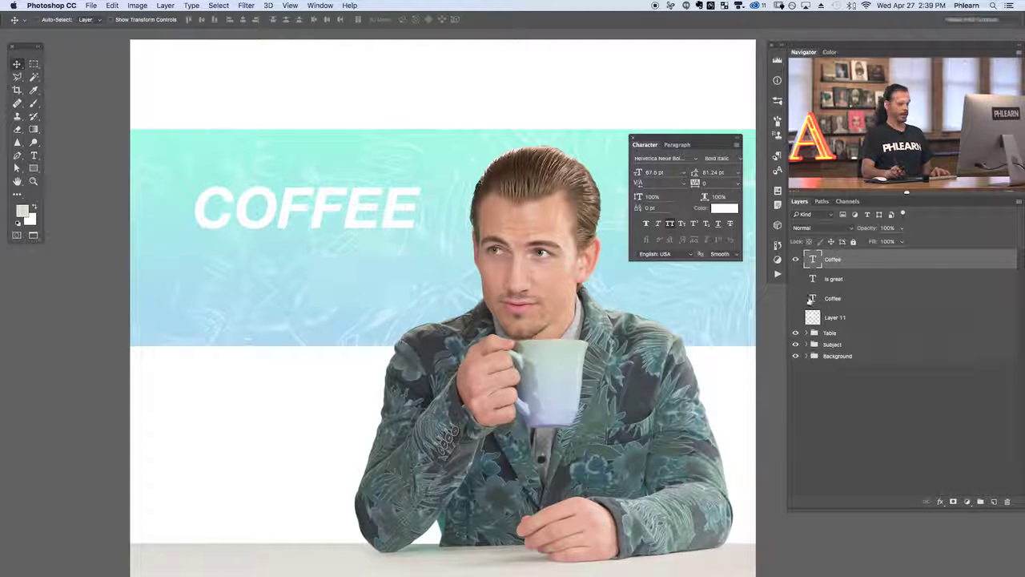
{"action": "key", "text": "super+j"}
{"action": "left_click_drag", "start_coordinate": [461, 240], "coordinate": [461, 292]}
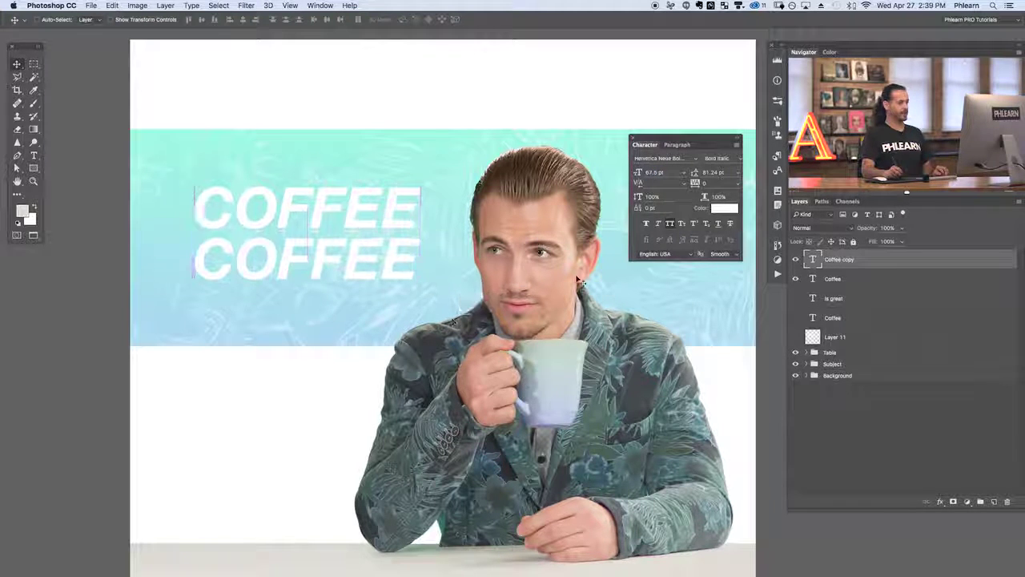
Replace the wording of the lower COFFEE copy with "IS GREAT" and commit the edit.
{"action": "double_click", "coordinate": [813, 259]}
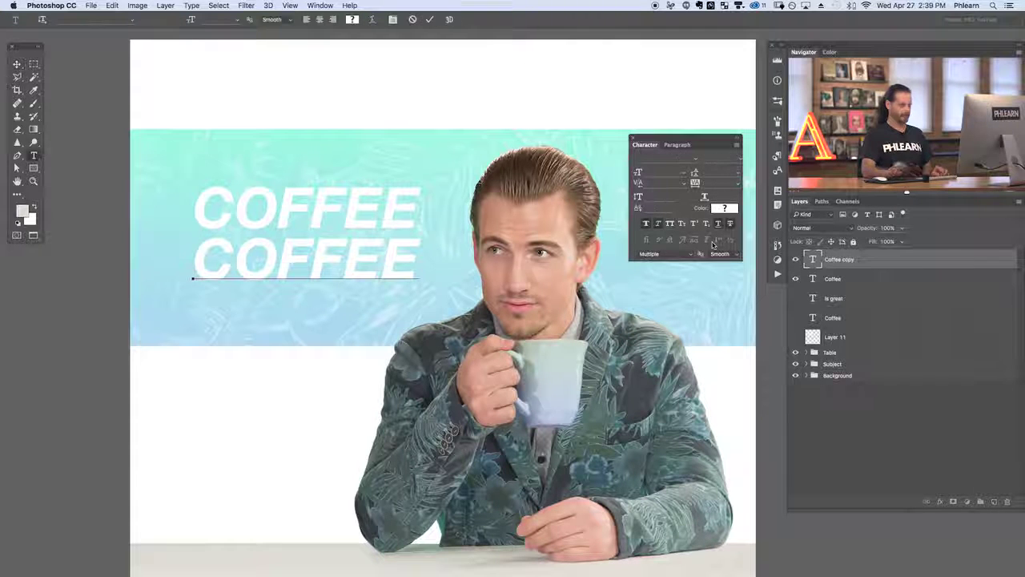
{"action": "type", "text": "IS"}
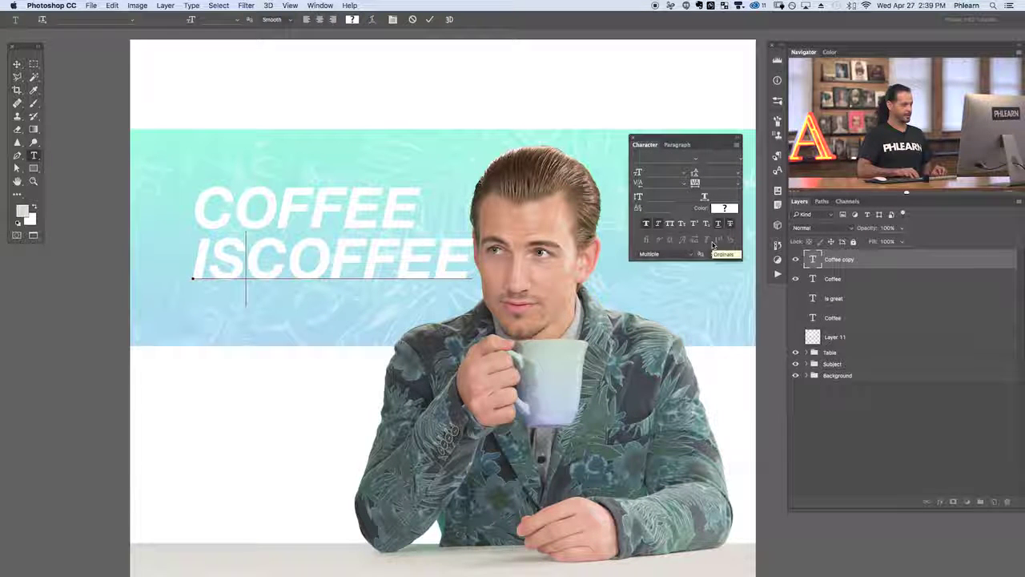
{"action": "key", "text": "super+a"}
{"action": "type", "text": "IS GREAT"}
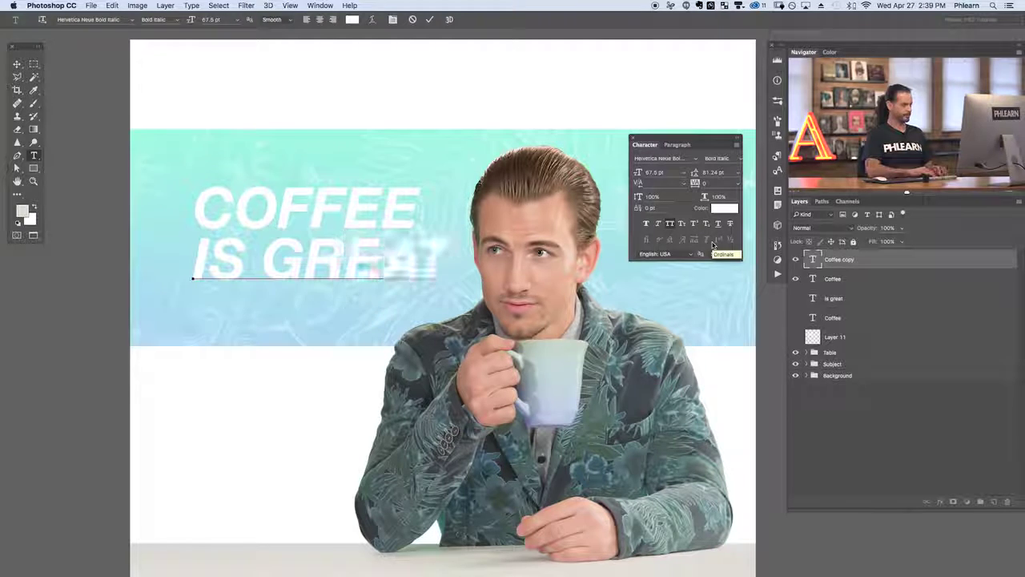
{"action": "key", "text": "super+Return"}
{"action": "key", "text": "v"}
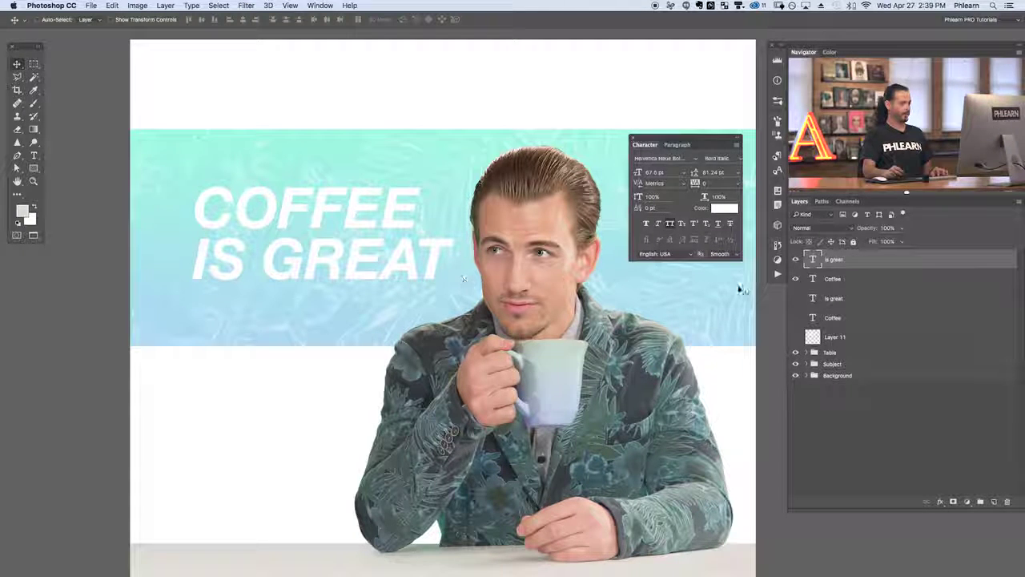
Show the Paragraph settings, select both visible text layers, and move the two lines together slightly right and up.
{"action": "mouse_move", "coordinate": [439, 354]}
{"action": "left_mouse_down"}
{"action": "mouse_move", "coordinate": [475, 367]}
{"action": "mouse_move", "coordinate": [449, 360]}
{"action": "left_mouse_up"}
{"action": "left_click", "coordinate": [676, 145]}
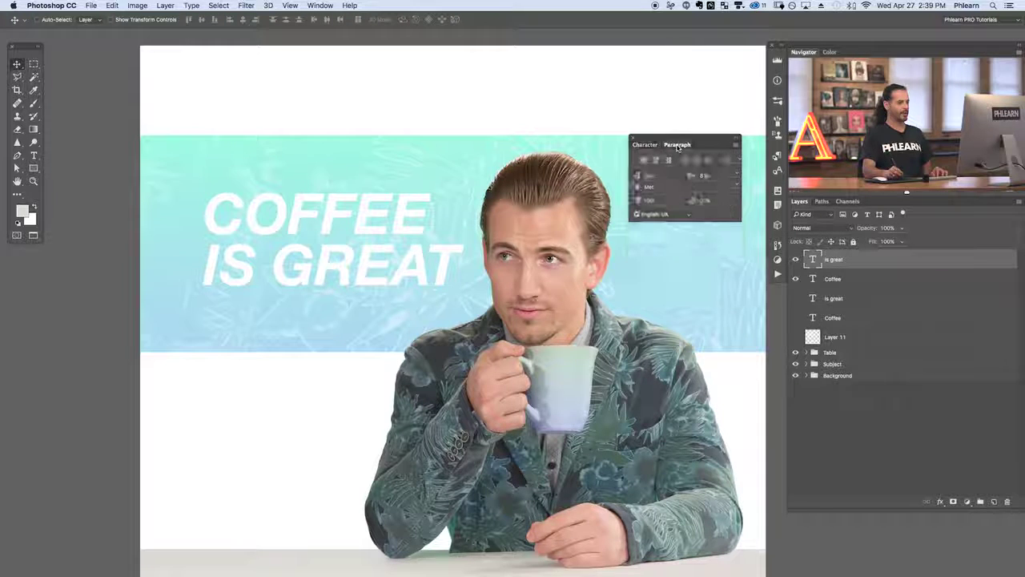
{"action": "key", "text": "super"}
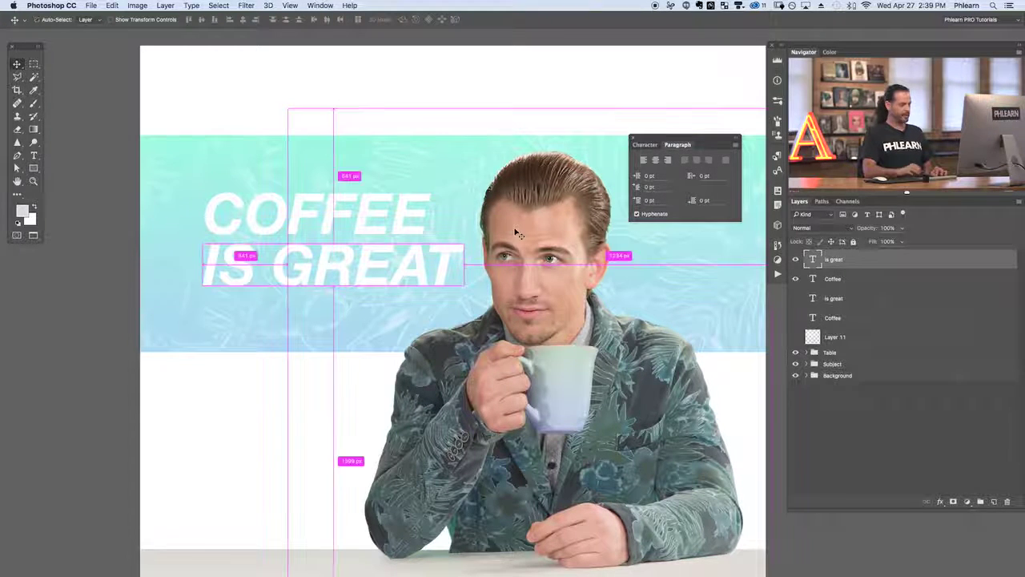
{"action": "left_click_drag", "start_coordinate": [472, 335], "coordinate": [445, 321]}
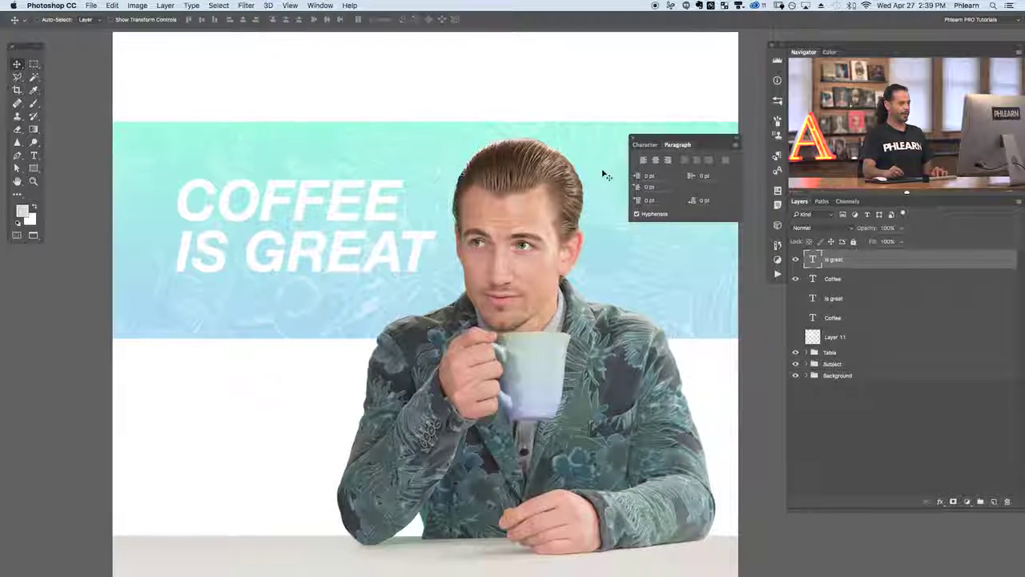
{"action": "left_click", "coordinate": [846, 278], "text": "shift"}
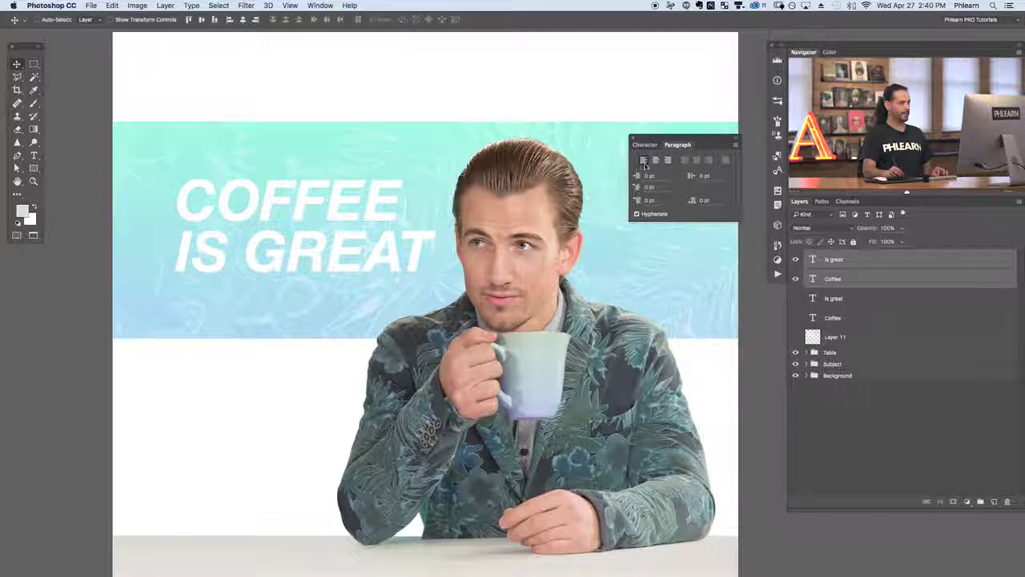
{"action": "left_click_drag", "start_coordinate": [422, 280], "coordinate": [443, 274]}
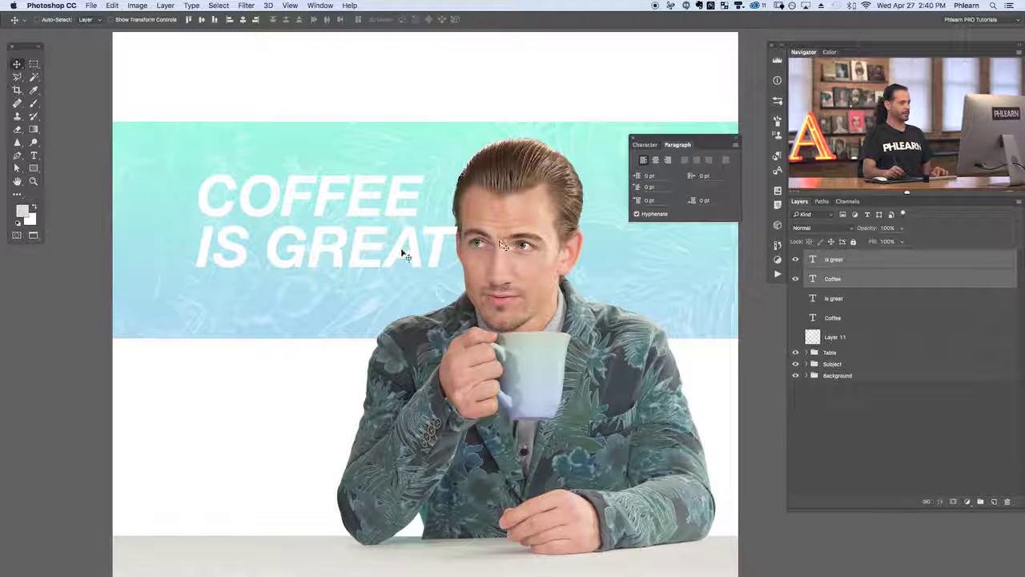
Retype the upper COFFEE line as "COFEE" and commit the edit.
{"action": "double_click", "coordinate": [813, 279]}
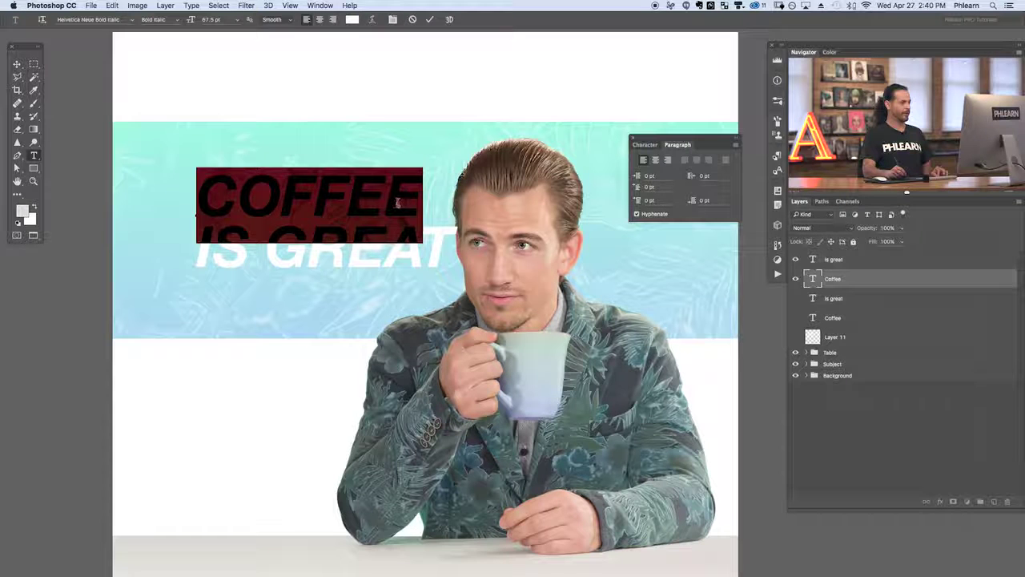
{"action": "left_click", "coordinate": [388, 201]}
{"action": "double_click", "coordinate": [390, 201]}
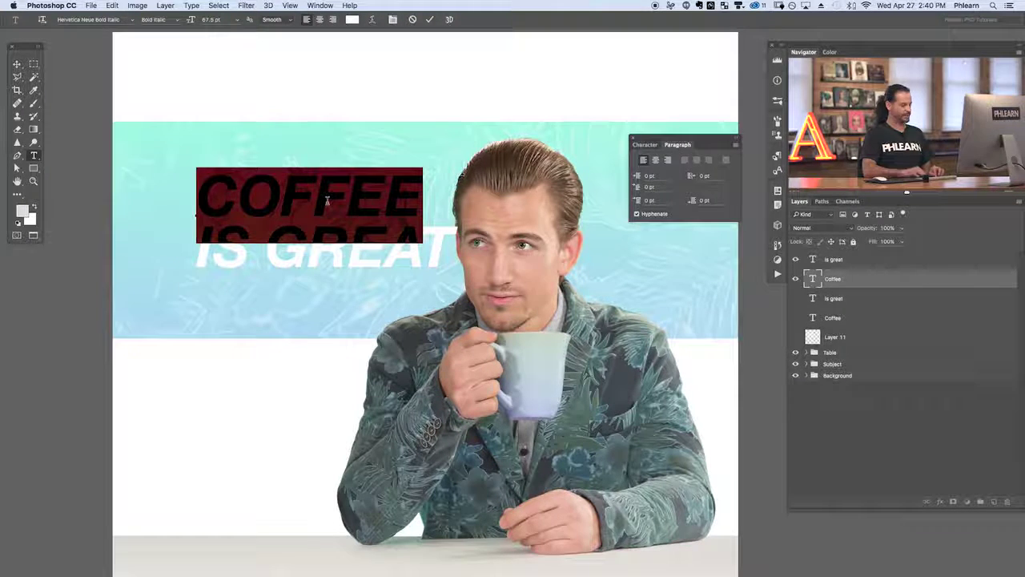
{"action": "type", "text": "COFEEE"}
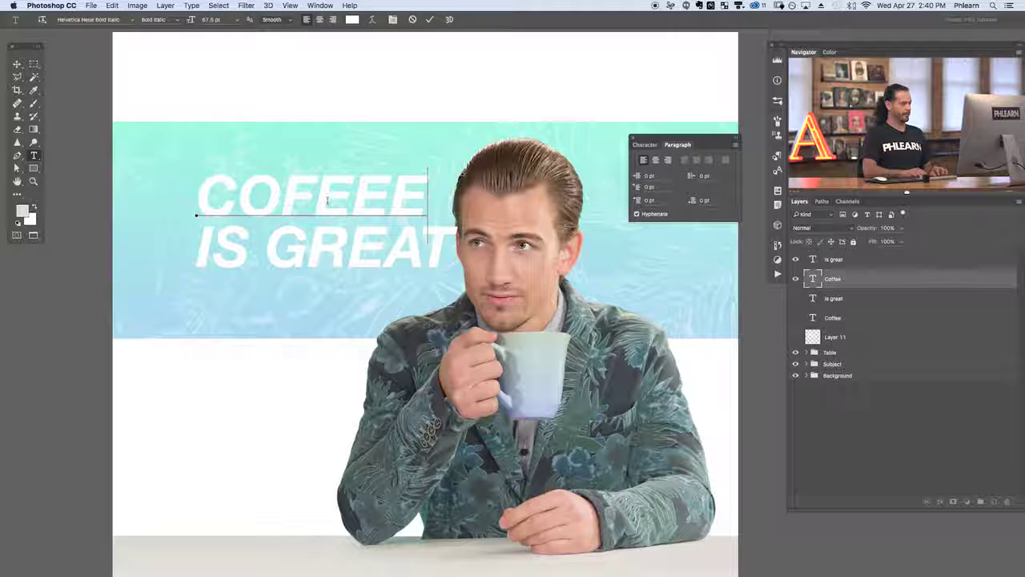
{"action": "key", "text": "BackSpace"}
{"action": "key", "text": "super+Return"}
{"action": "key", "text": "v"}
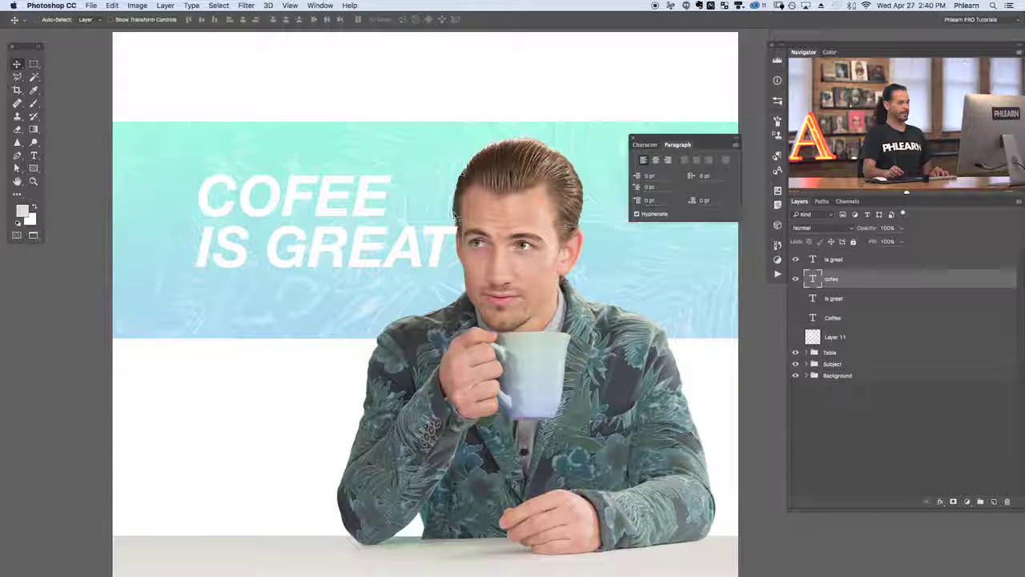
Right-align the upper COFEE line, reposition it above IS GREAT, and retype its wording as "COFEE".
{"action": "left_click", "coordinate": [668, 160]}
{"action": "left_click_drag", "start_coordinate": [309, 297], "coordinate": [507, 307]}
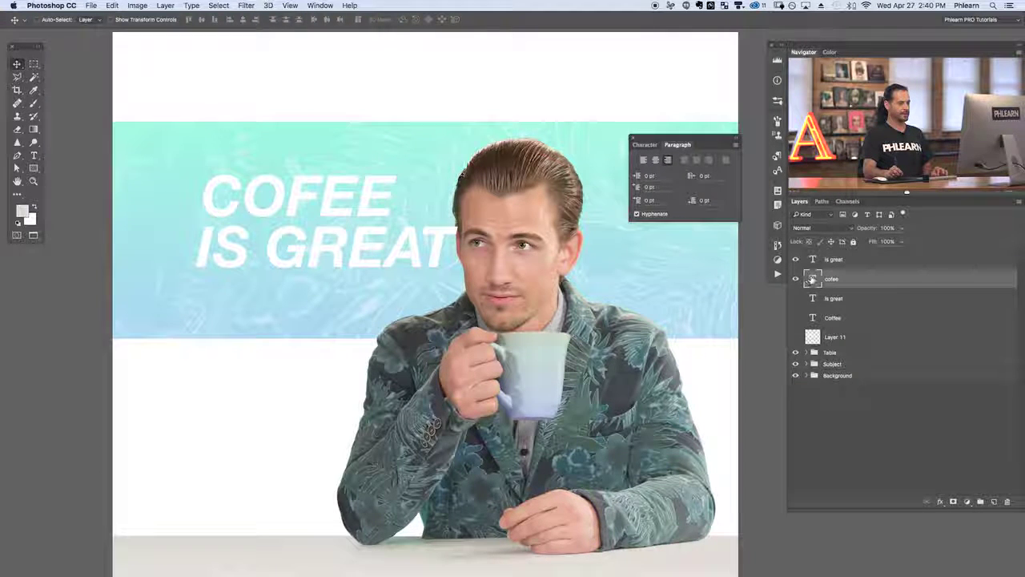
{"action": "double_click", "coordinate": [812, 279]}
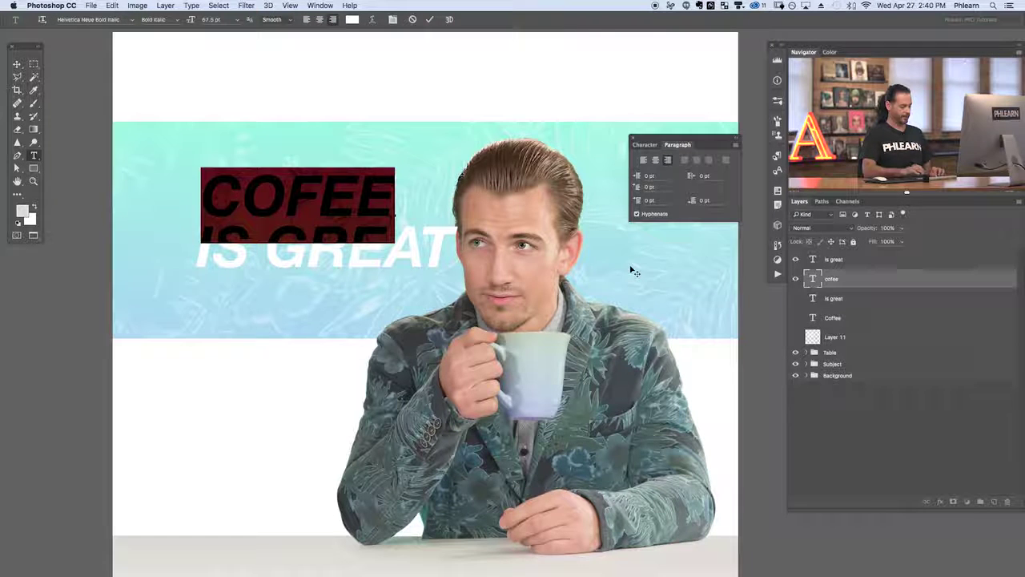
{"action": "type", "text": "CO"}
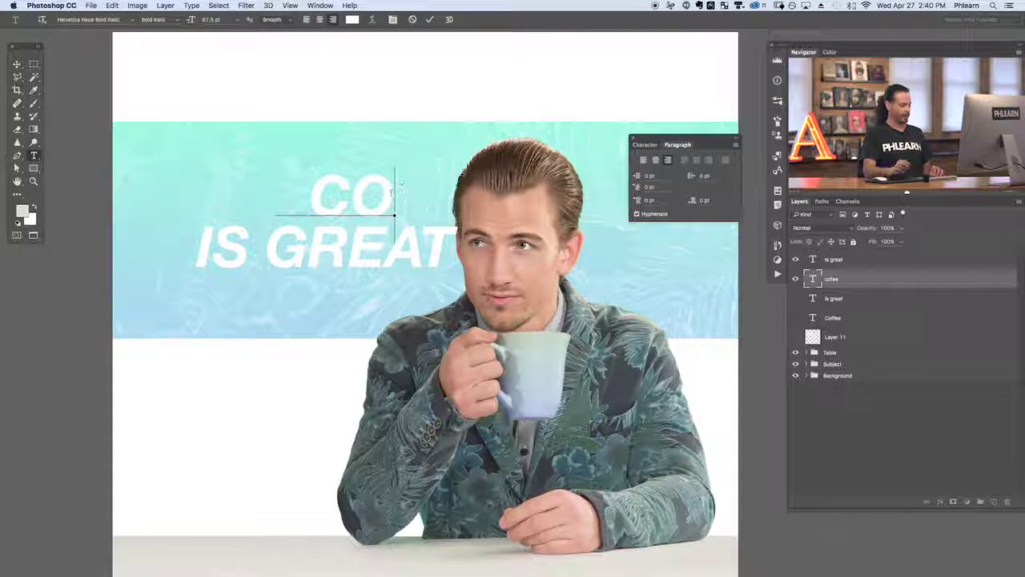
{"action": "type", "text": "FEE"}
{"action": "key", "text": "ctrl+Return"}
{"action": "key", "text": "v"}
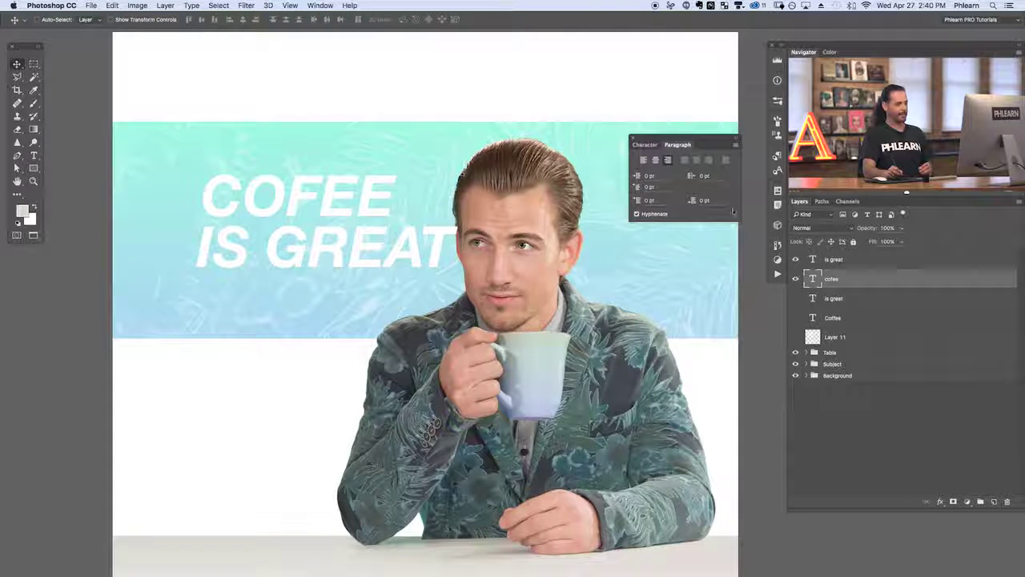
With the IS GREAT line temporarily hidden, try left and centre paragraph alignment on the COFEE line before restoring right alignment.
{"action": "left_click", "coordinate": [795, 259]}
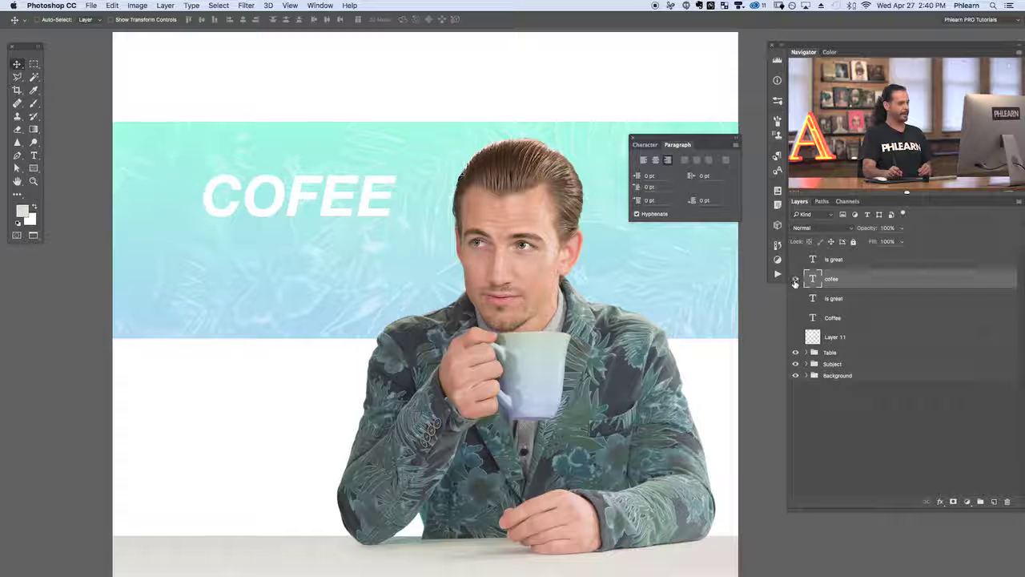
{"action": "left_click", "coordinate": [644, 163]}
{"action": "left_click", "coordinate": [656, 162]}
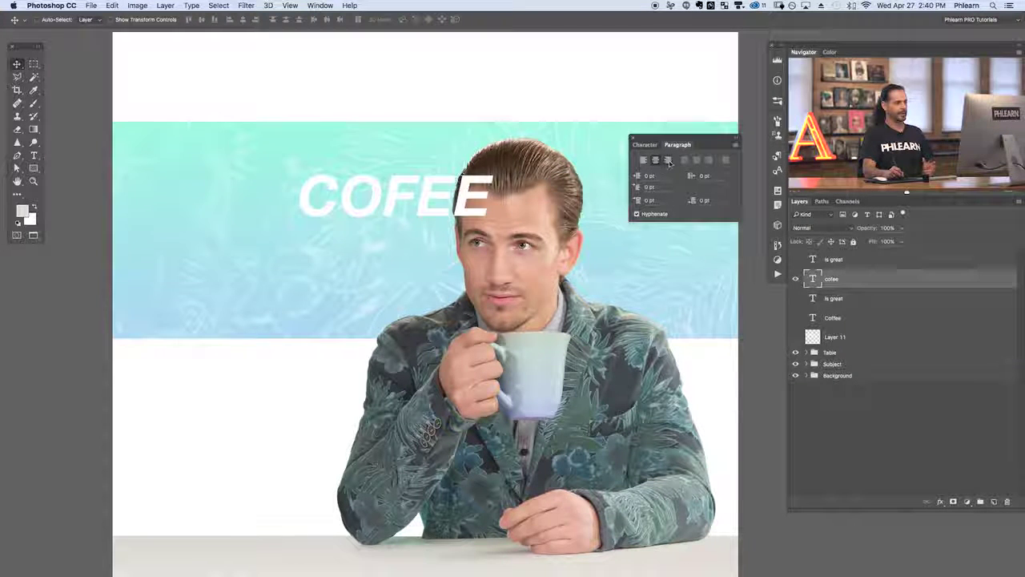
{"action": "left_click", "coordinate": [668, 163]}
{"action": "left_click", "coordinate": [795, 298]}
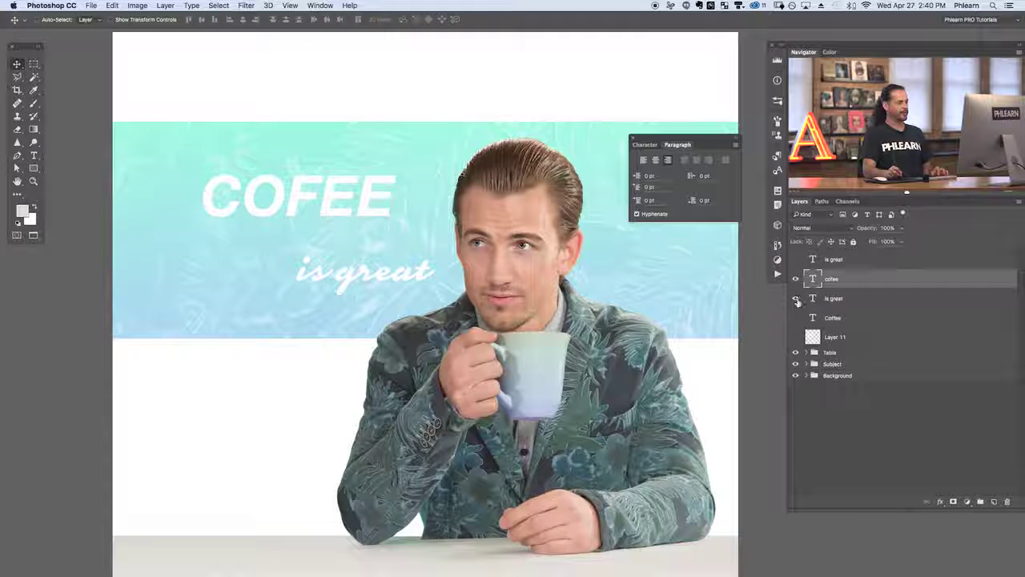
{"action": "left_click", "coordinate": [795, 298]}
{"action": "left_click", "coordinate": [795, 258]}
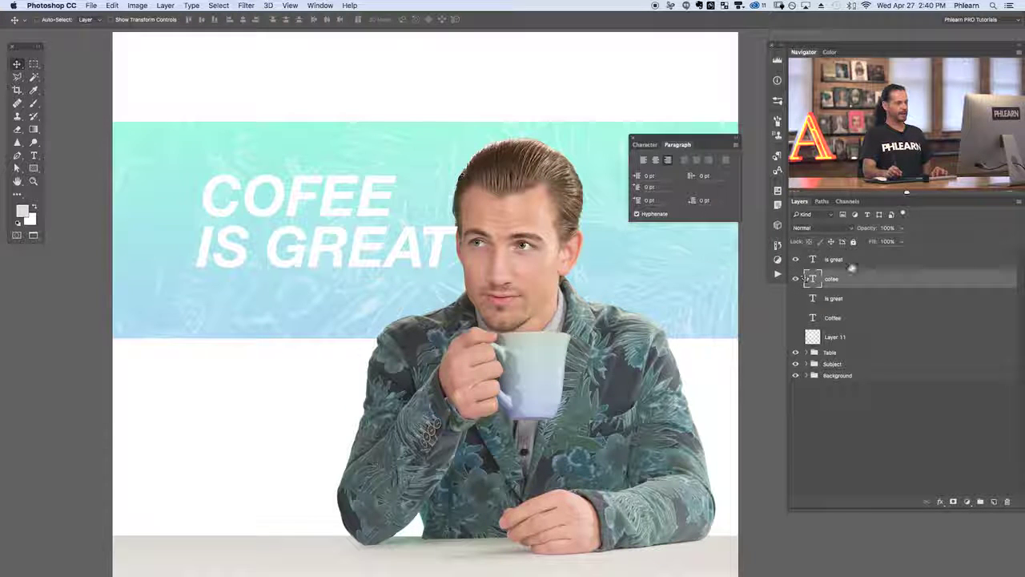
Reduce the IS GREAT line's font size to about 42 pt and move it up and left, close beneath COFEE.
{"action": "left_click", "coordinate": [850, 262], "text": "shift"}
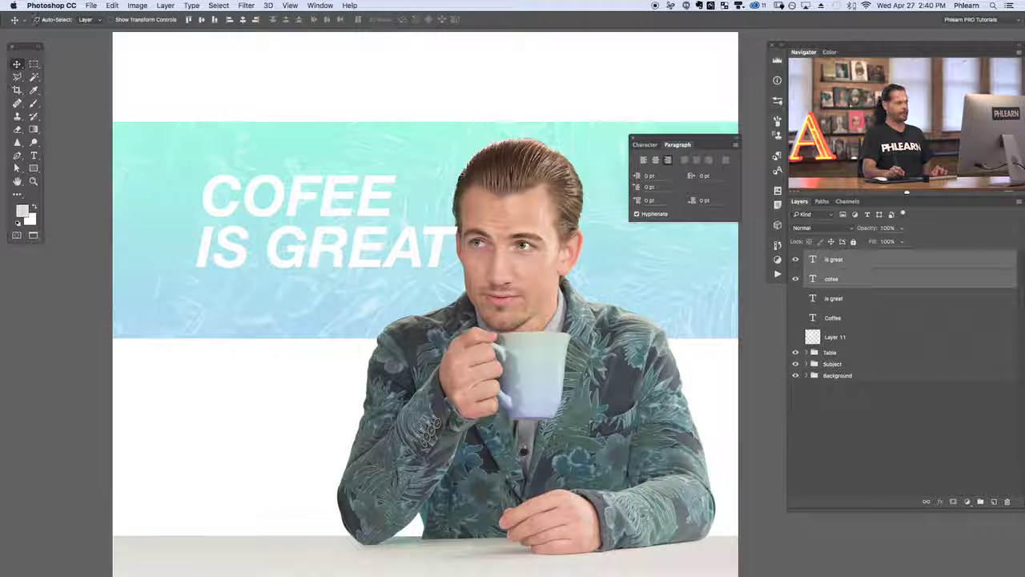
{"action": "left_click", "coordinate": [866, 263]}
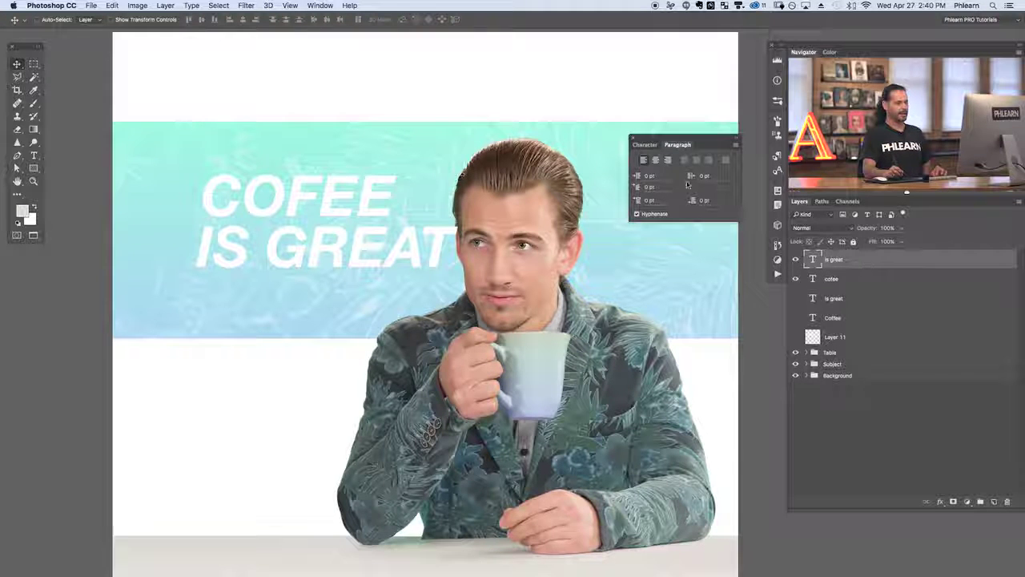
{"action": "left_click", "coordinate": [644, 144]}
{"action": "left_click_drag", "start_coordinate": [640, 172], "coordinate": [637, 173]}
{"action": "left_click_drag", "start_coordinate": [460, 337], "coordinate": [433, 319]}
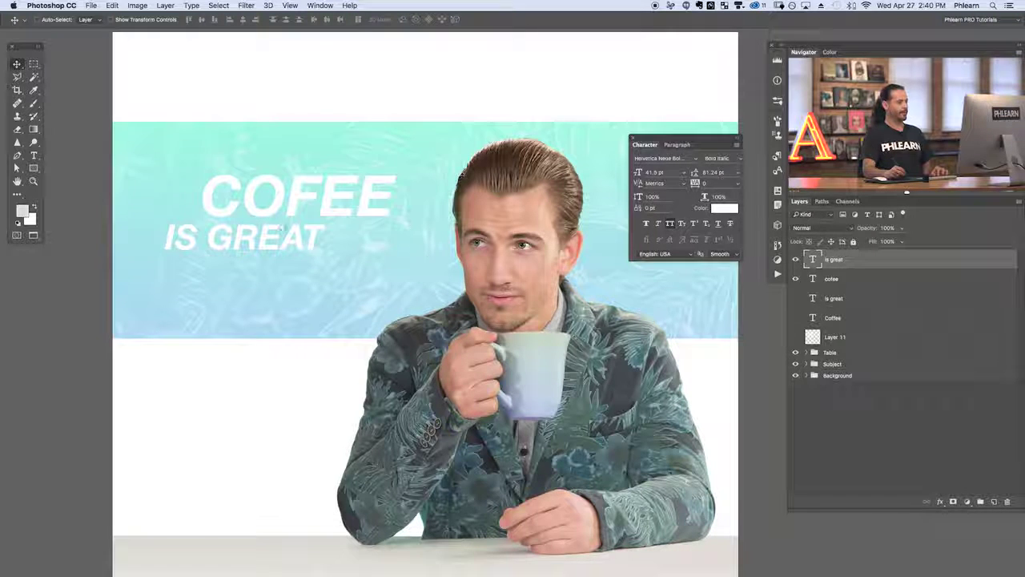
Select the COFEE and IS GREAT text layers together and align their left edges.
{"action": "left_click_drag", "start_coordinate": [334, 210], "coordinate": [365, 205]}
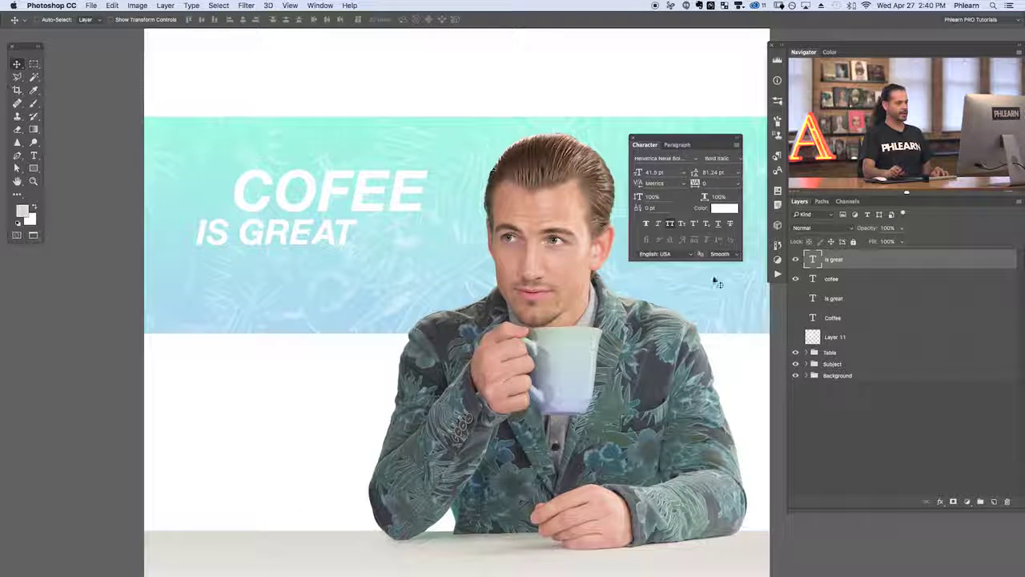
{"action": "left_click", "coordinate": [854, 280], "text": "shift"}
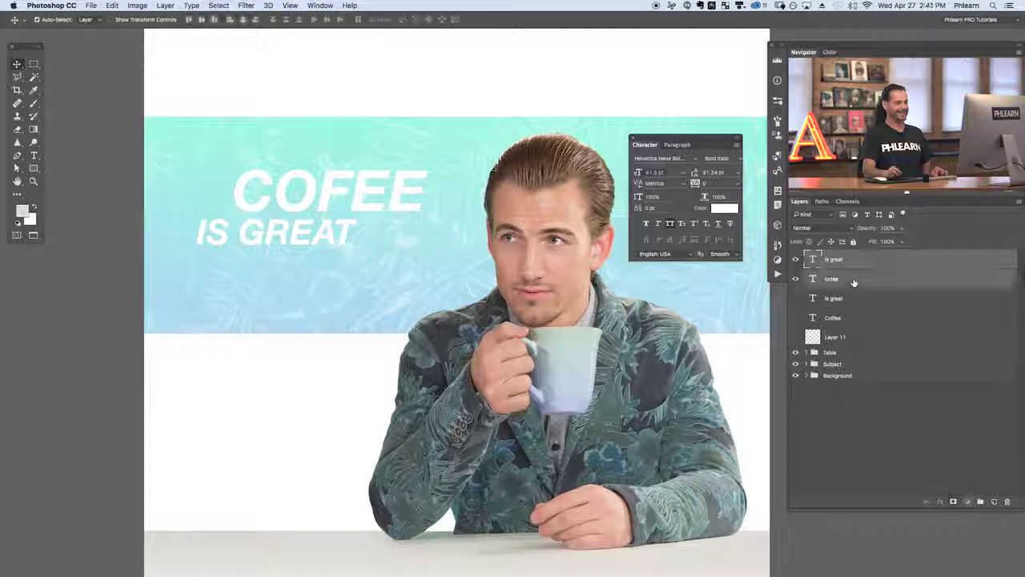
{"action": "left_click", "coordinate": [854, 282], "text": "shift"}
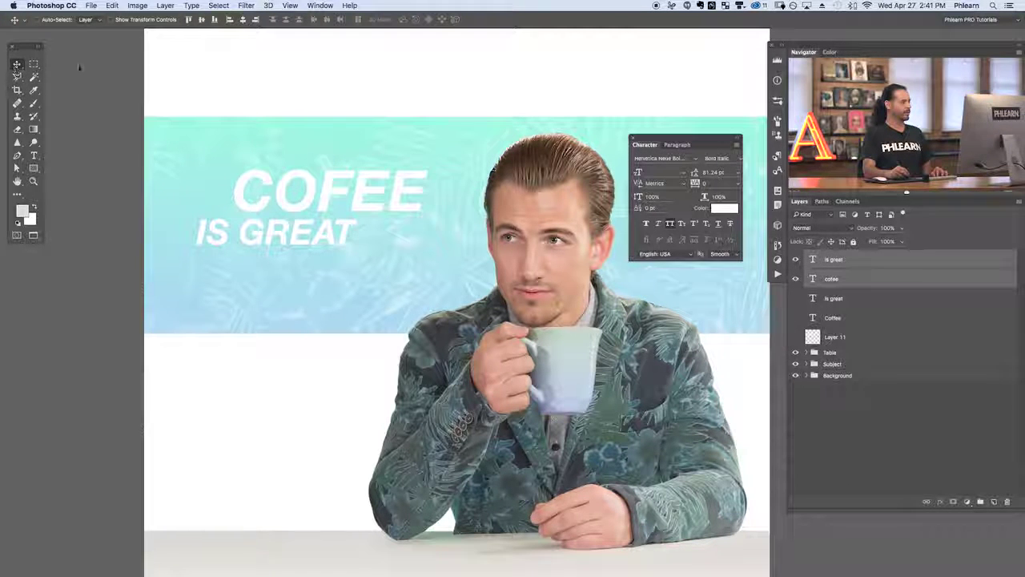
{"action": "left_click", "coordinate": [229, 19]}
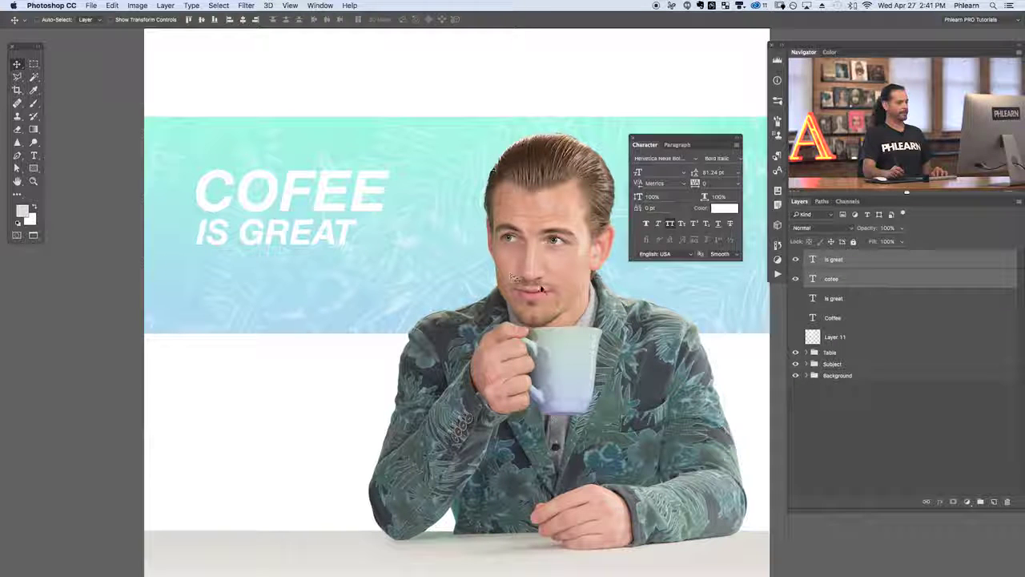
Check the paragraph alignment of the COFEE and IS GREAT layers and set the IS GREAT line to left alignment.
{"action": "left_click", "coordinate": [676, 145]}
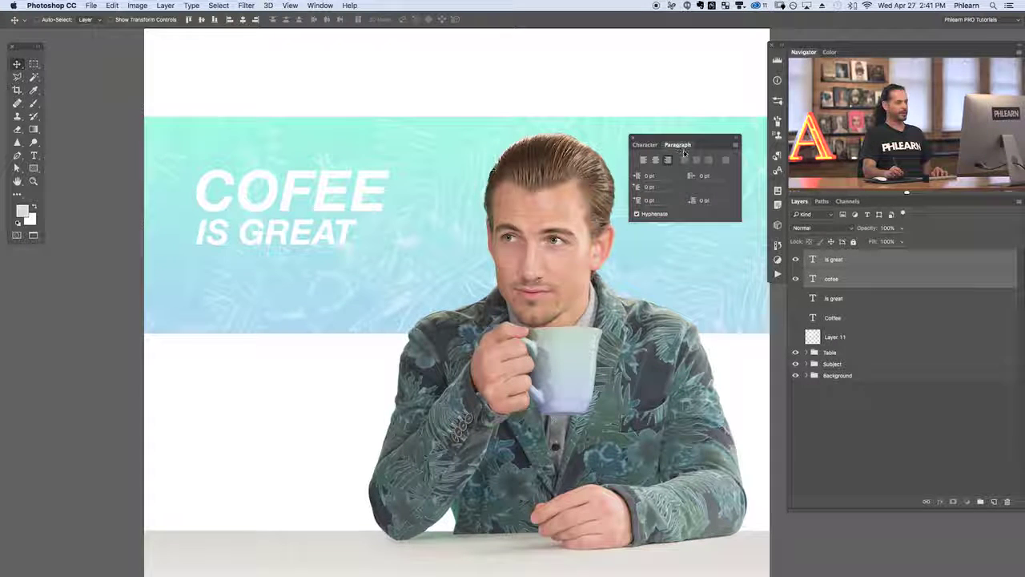
{"action": "left_click", "coordinate": [848, 282]}
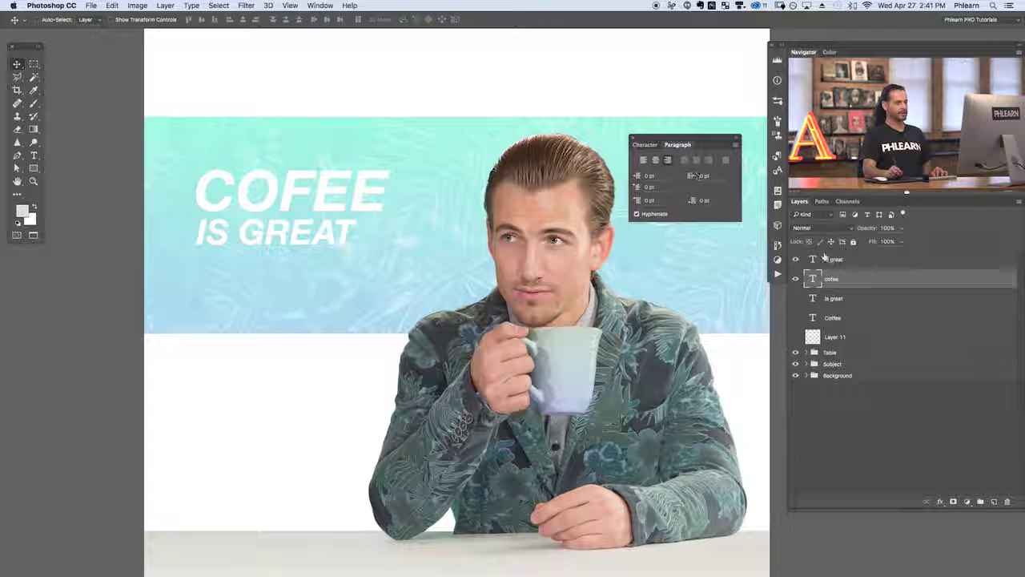
{"action": "left_click", "coordinate": [825, 259]}
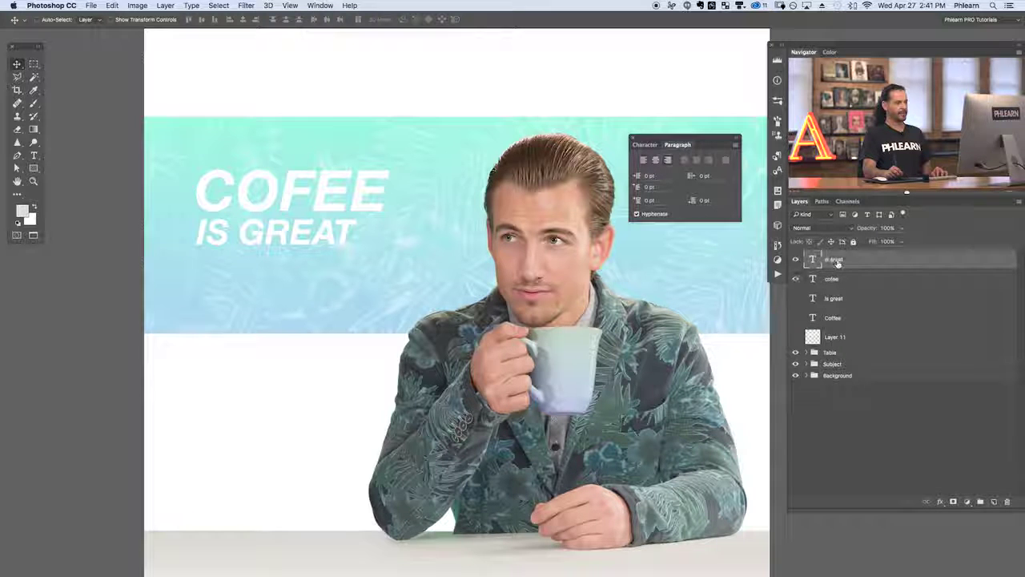
{"action": "left_click", "coordinate": [642, 162]}
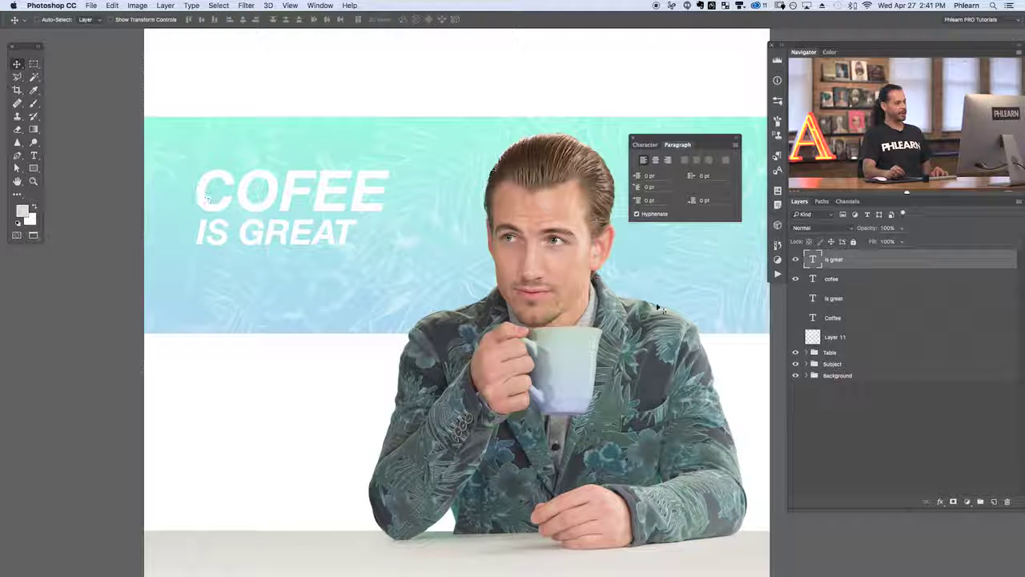
Replace the wording of the upper COFEE line with "SODA".
{"action": "double_click", "coordinate": [812, 279]}
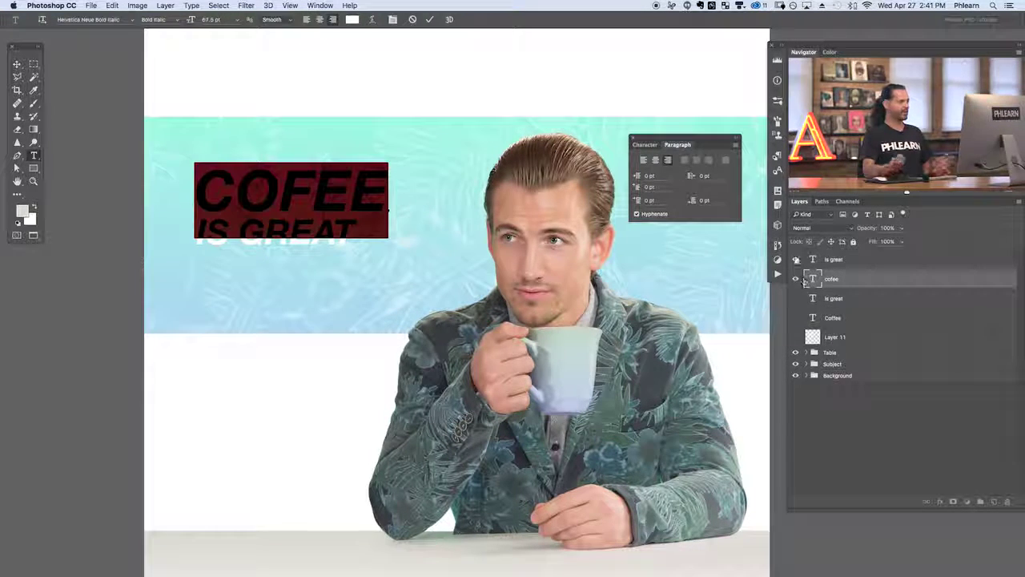
{"action": "type", "text": "soda"}
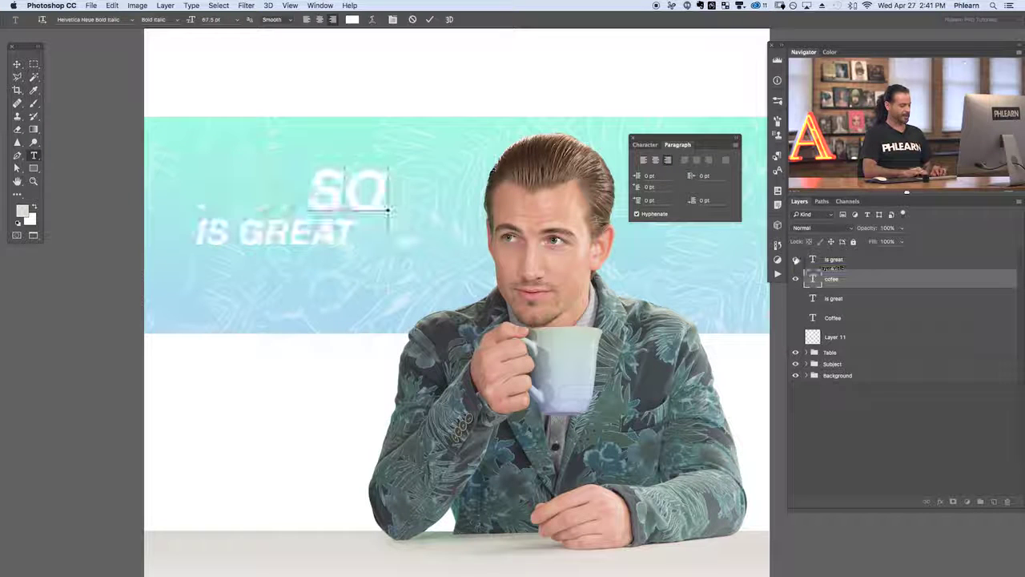
Commit SODA as the right-aligned heading text, and undo that text replacement.
{"action": "key", "text": "super+Return"}
{"action": "key", "text": "v"}
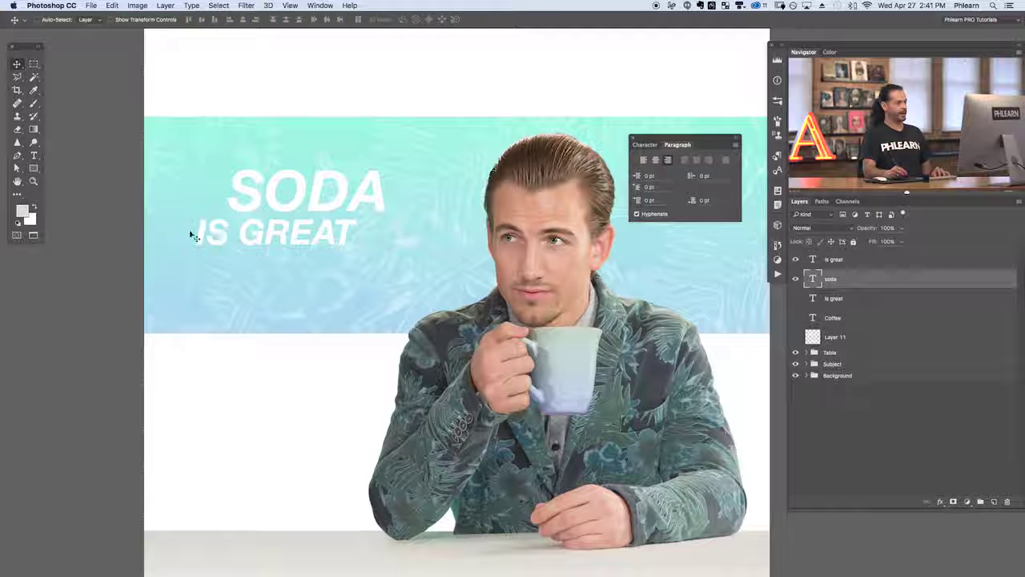
{"action": "key", "text": "super+z"}
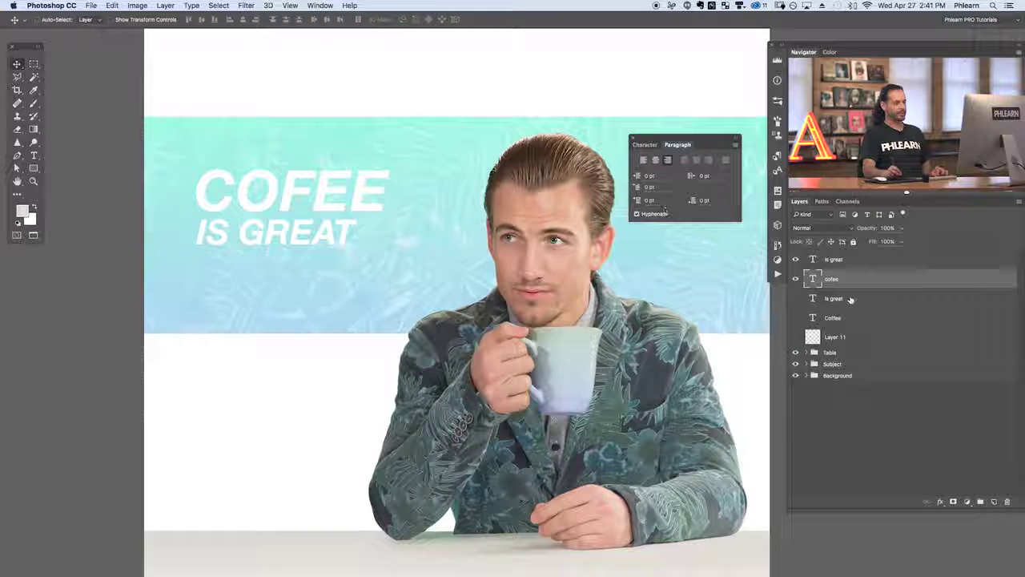
Left-align the text of both visible heading layers and line up the left edges of the two lines.
{"action": "left_click", "coordinate": [861, 263], "text": "shift"}
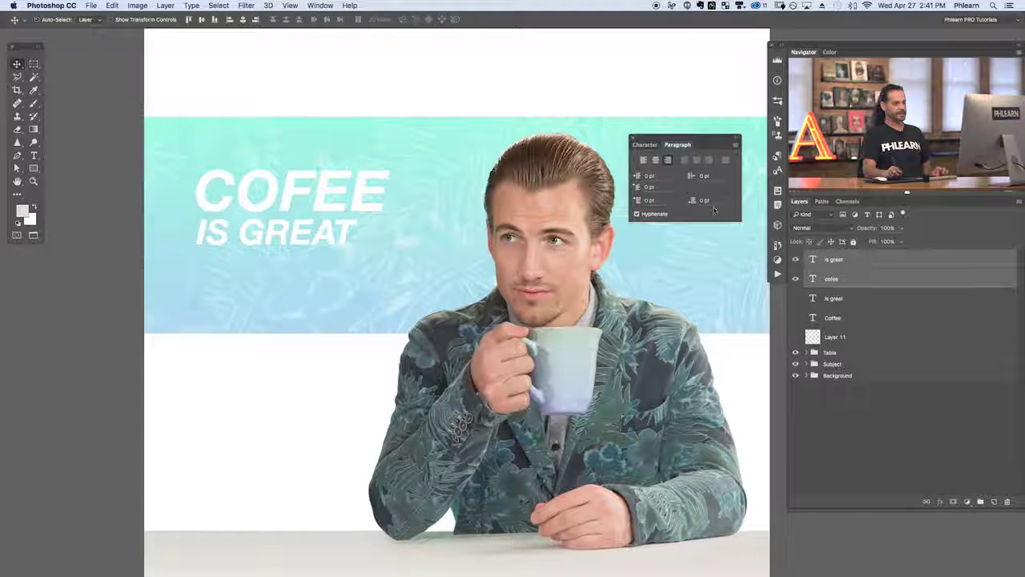
{"action": "left_click", "coordinate": [642, 161]}
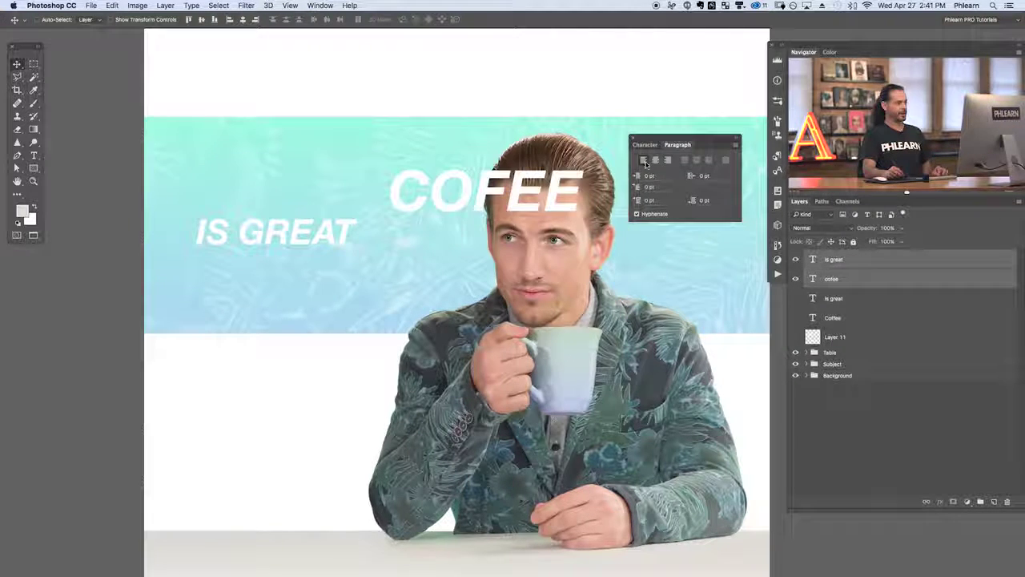
{"action": "left_click", "coordinate": [229, 20]}
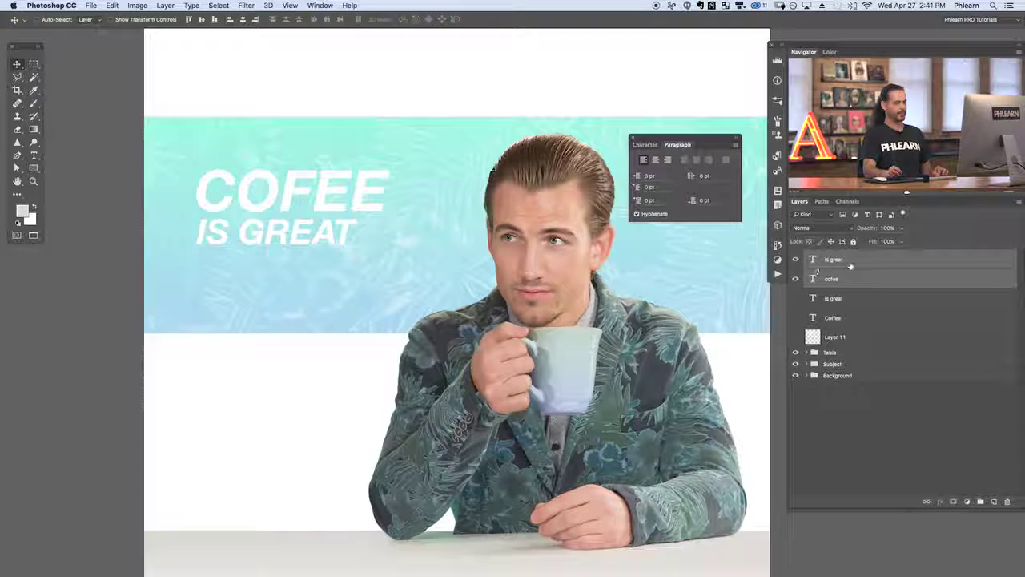
Replace the COFEE heading text with SODA.
{"action": "left_click", "coordinate": [822, 265]}
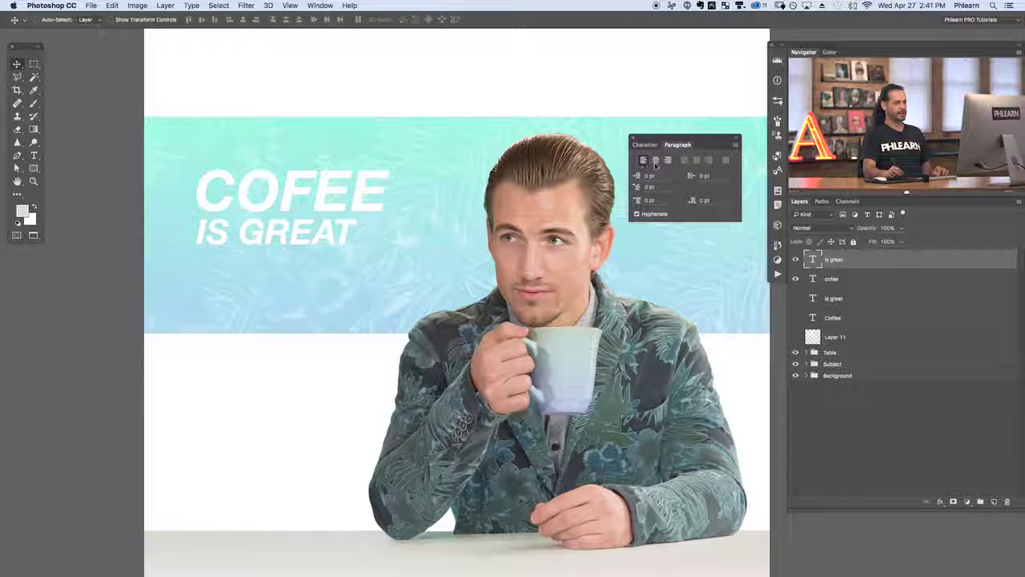
{"action": "left_click", "coordinate": [840, 282]}
{"action": "left_click", "coordinate": [850, 259]}
{"action": "double_click", "coordinate": [815, 279]}
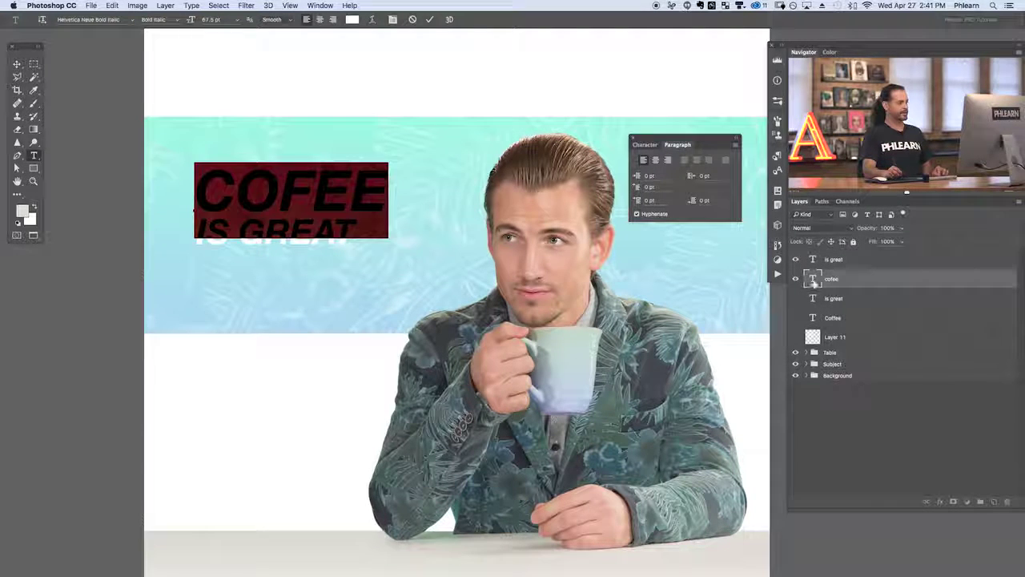
{"action": "type", "text": "SODA"}
{"action": "key", "text": "super+Return"}
{"action": "key", "text": "v"}
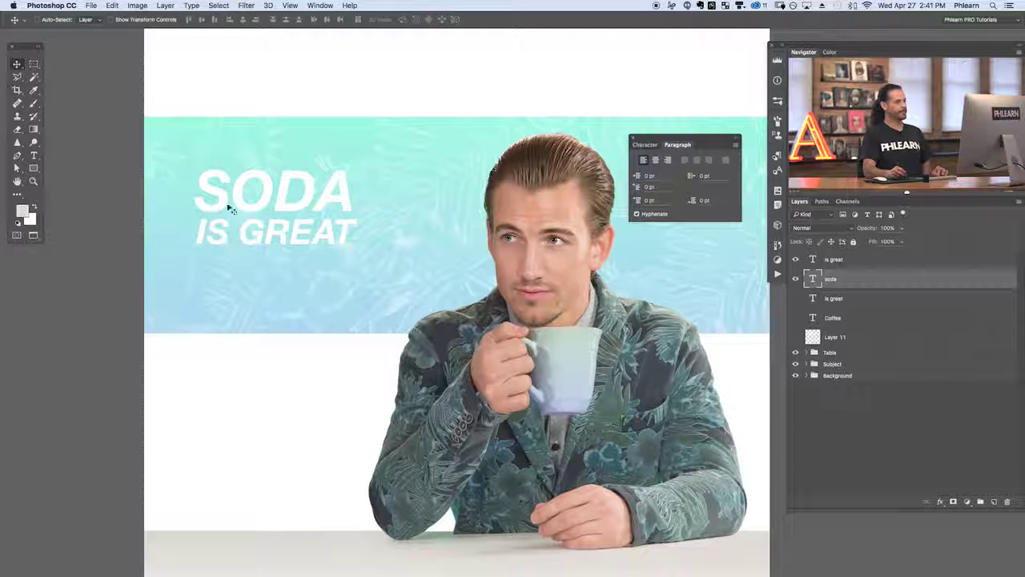
{"action": "left_click", "coordinate": [835, 261]}
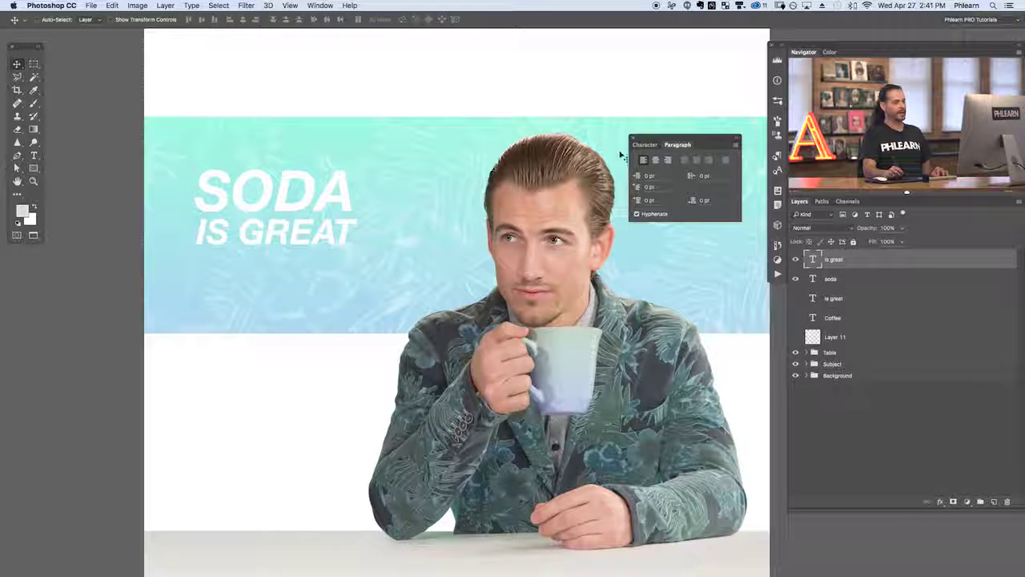
{"action": "left_click", "coordinate": [860, 277], "text": "super"}
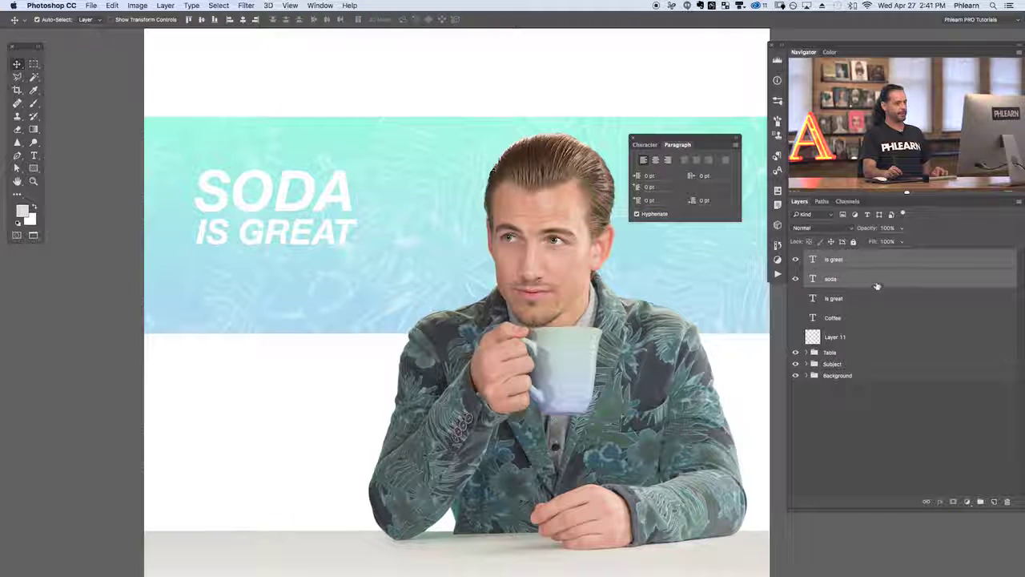
{"action": "left_click", "coordinate": [832, 259]}
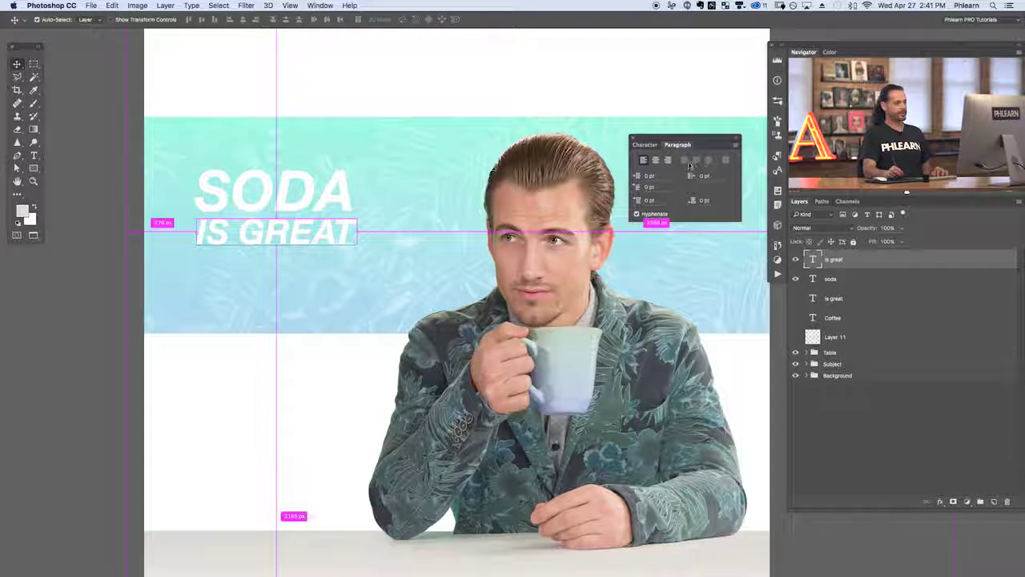
Draw a paragraph text box below the headings, fill it with Lorem Ipsum placeholder text, and position it right beneath IS GREAT.
{"action": "key", "text": "t"}
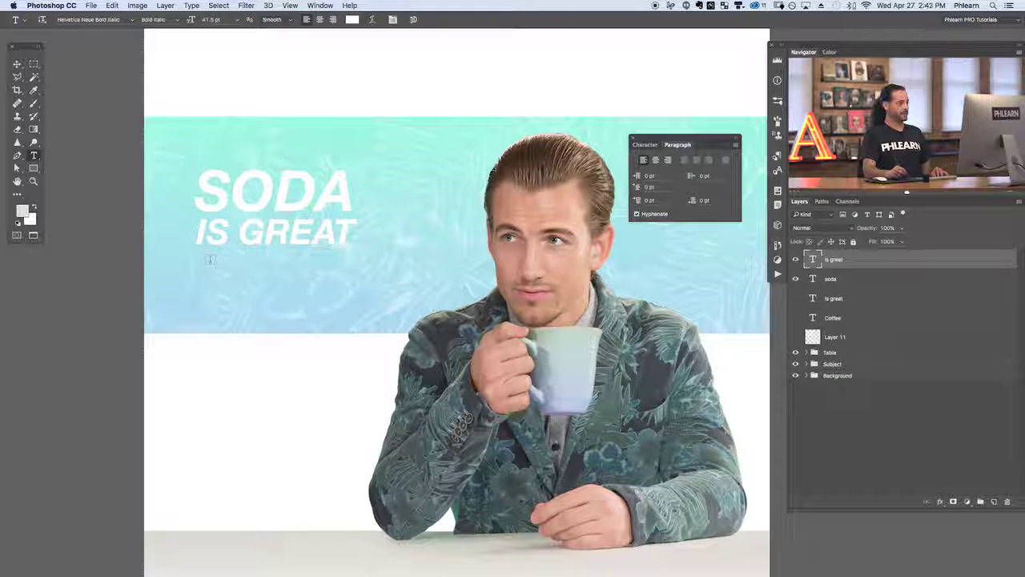
{"action": "left_click_drag", "start_coordinate": [196, 255], "coordinate": [290, 244]}
{"action": "key", "text": "Escape"}
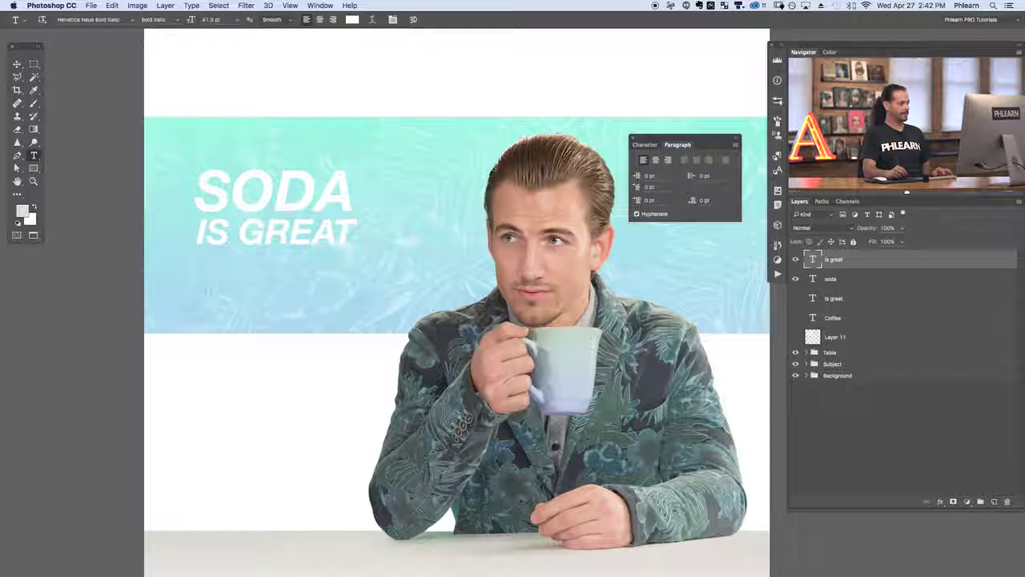
{"action": "left_click_drag", "start_coordinate": [198, 289], "coordinate": [444, 408]}
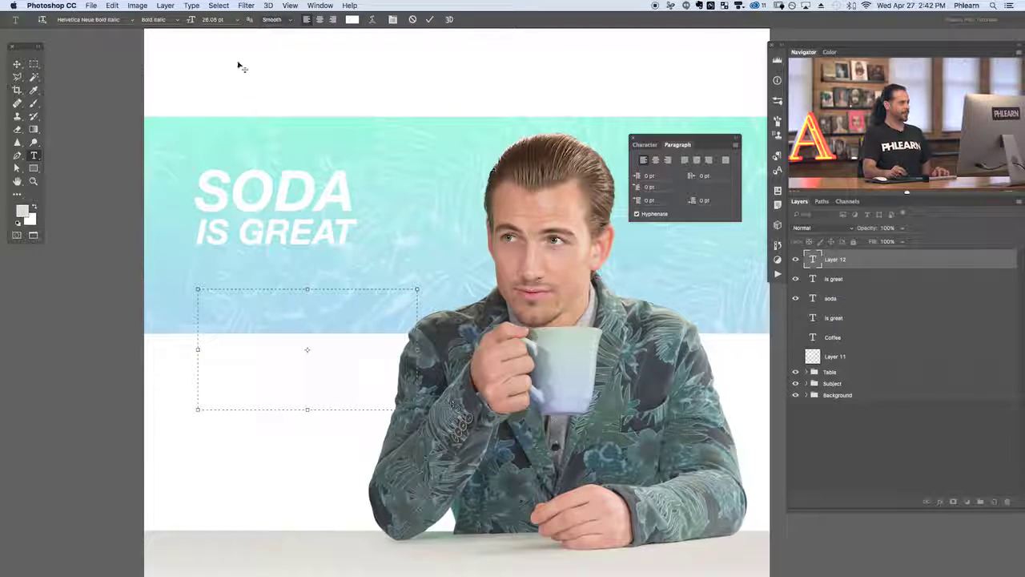
{"action": "left_click", "coordinate": [192, 6]}
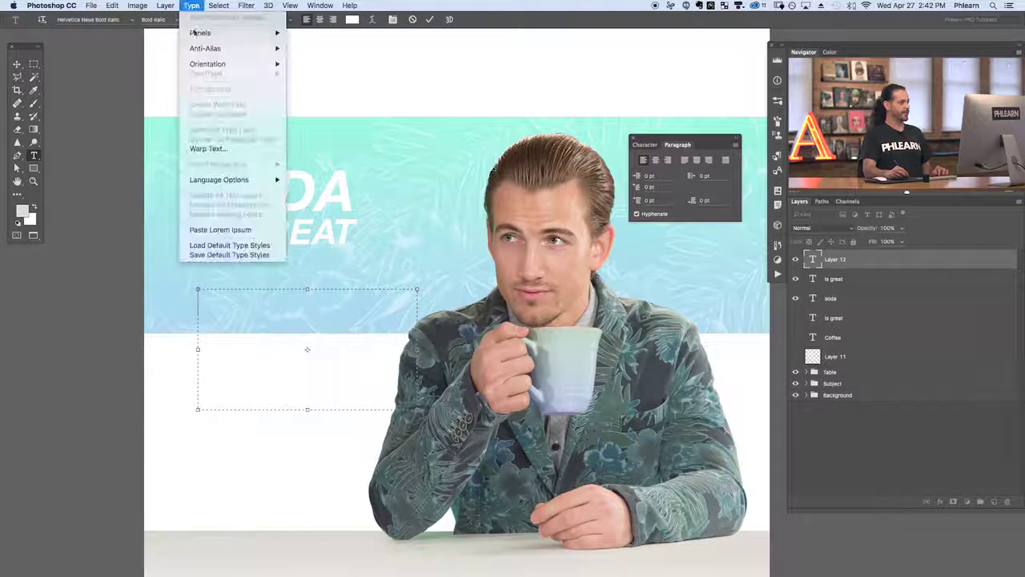
{"action": "left_click", "coordinate": [205, 231]}
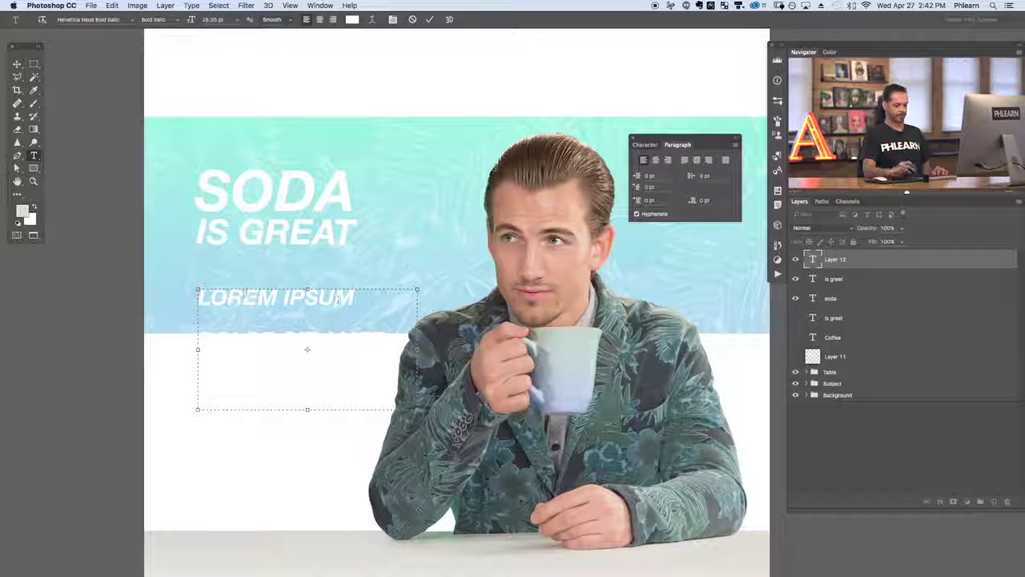
{"action": "key", "text": "super+Return"}
{"action": "key", "text": "v"}
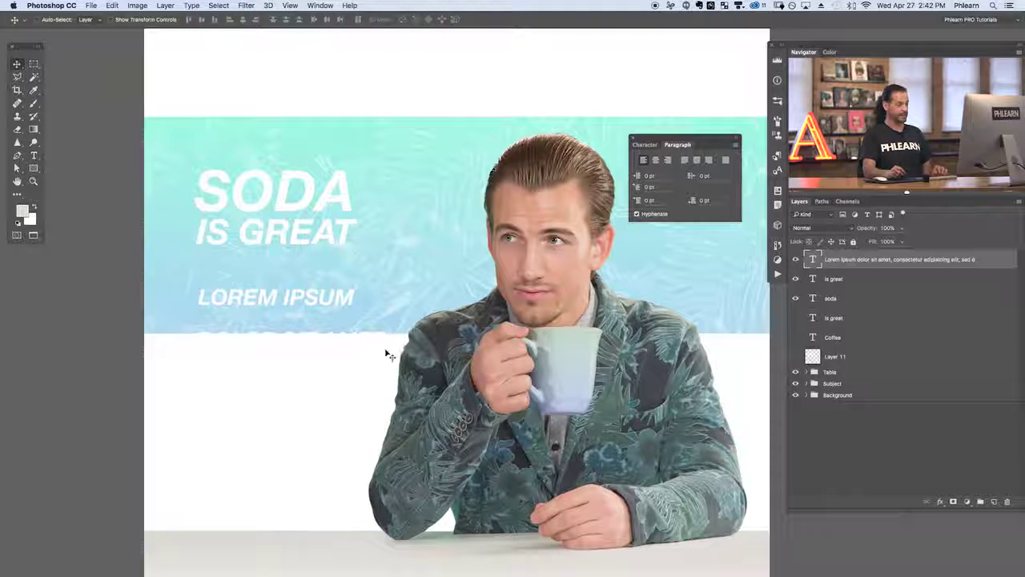
{"action": "left_click_drag", "start_coordinate": [384, 379], "coordinate": [384, 340]}
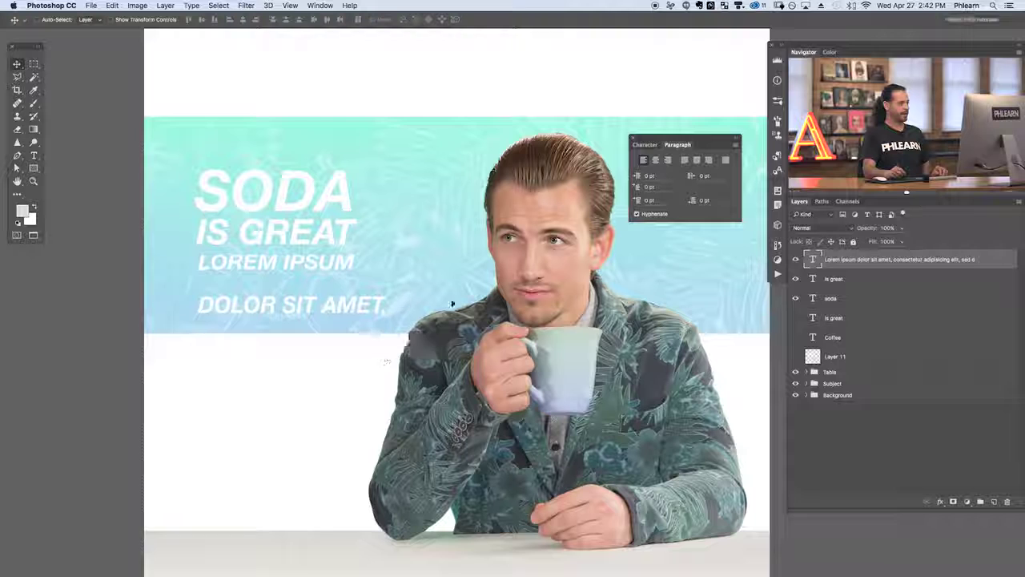
Set the Lorem Ipsum paragraph's leading to Auto and its font size to 17.05 pt.
{"action": "left_click", "coordinate": [645, 145]}
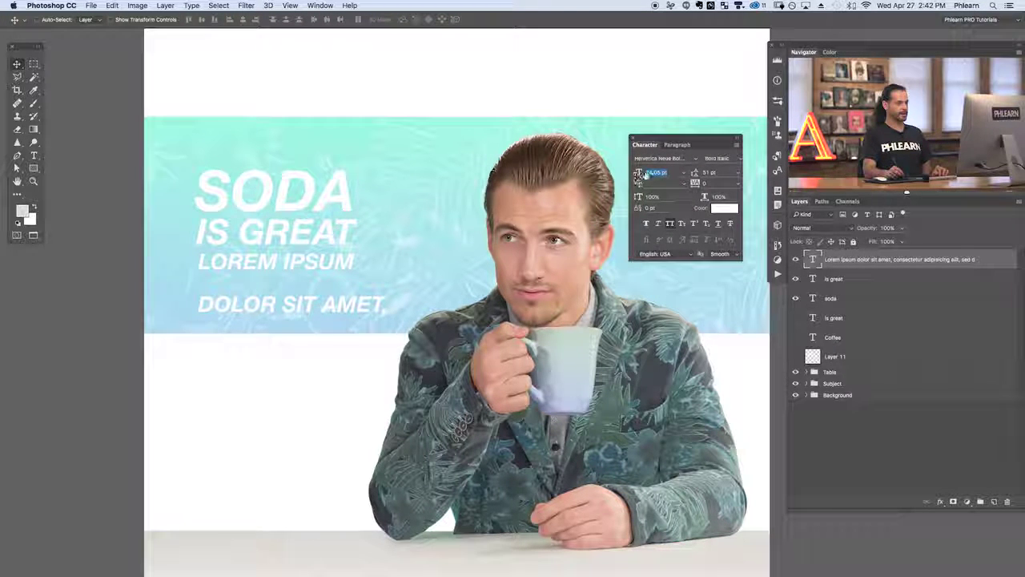
{"action": "left_click_drag", "start_coordinate": [638, 174], "coordinate": [658, 175]}
{"action": "left_click", "coordinate": [731, 183]}
{"action": "left_click", "coordinate": [724, 181]}
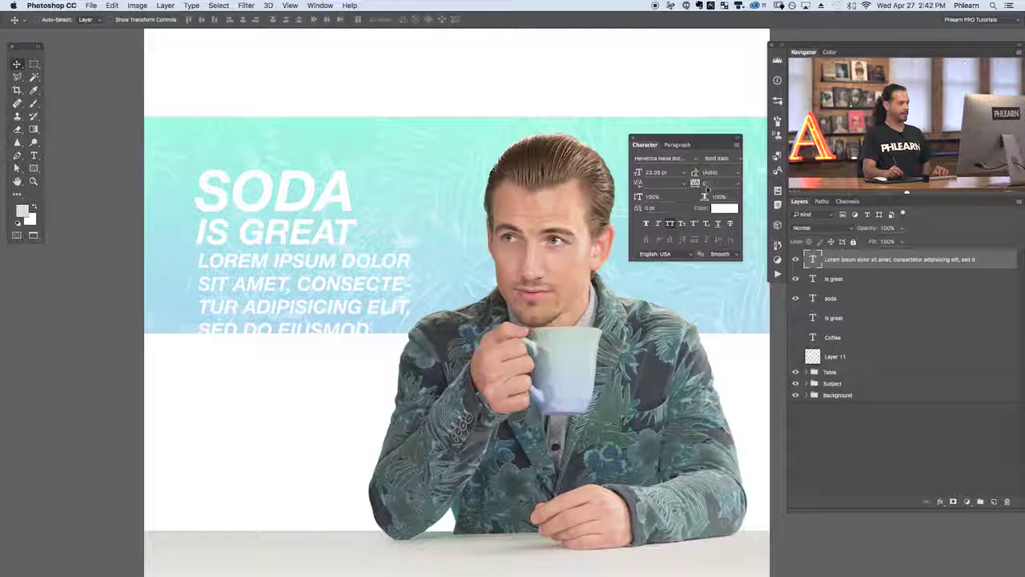
{"action": "left_click_drag", "start_coordinate": [640, 175], "coordinate": [638, 178]}
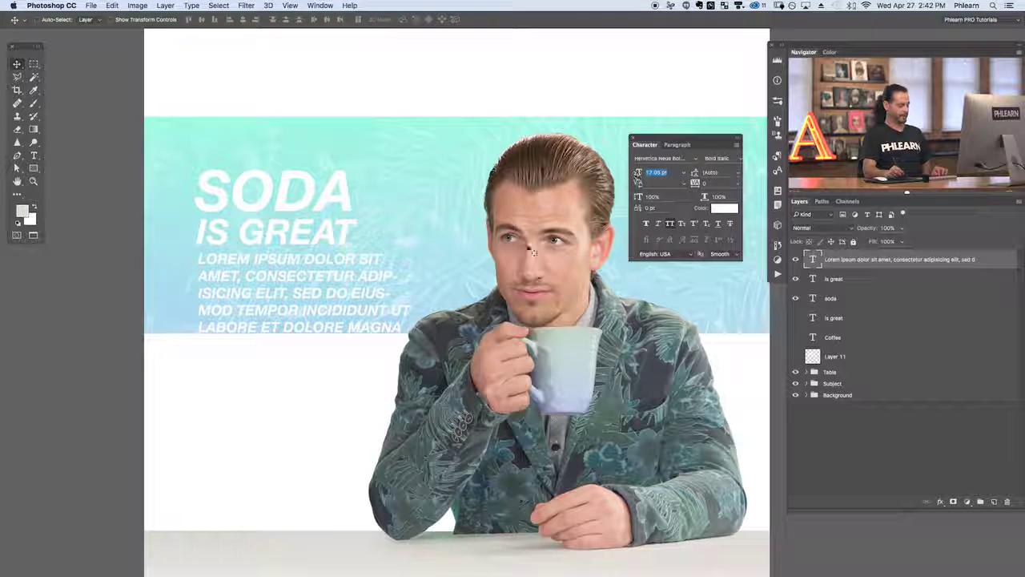
{"action": "type", "text": "v"}
{"action": "key", "text": "Return"}
{"action": "key", "text": "Return"}
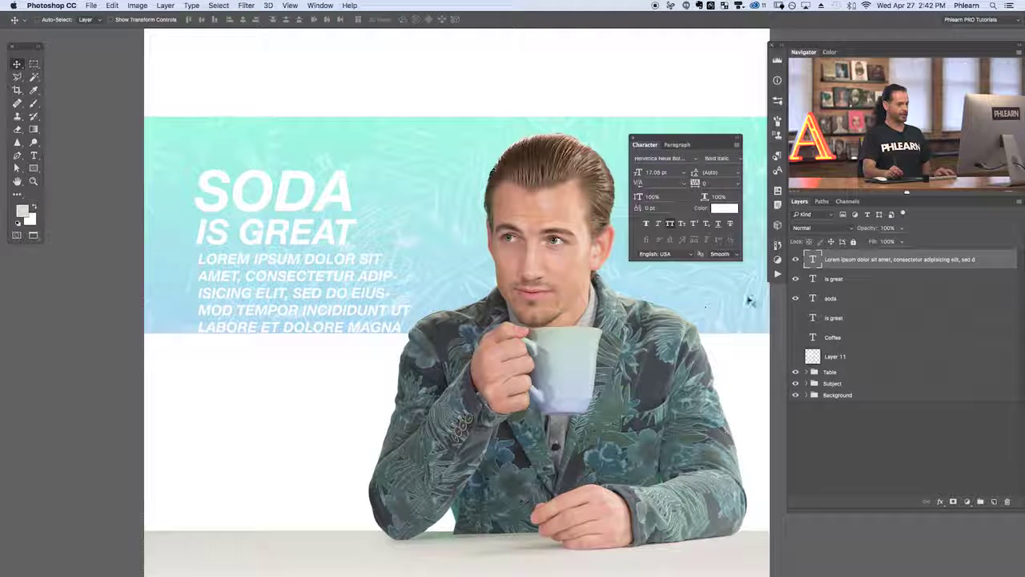
Widen the Lorem Ipsum text box until its edge nearly reaches the man's face.
{"action": "key", "text": "t"}
{"action": "left_click", "coordinate": [416, 311]}
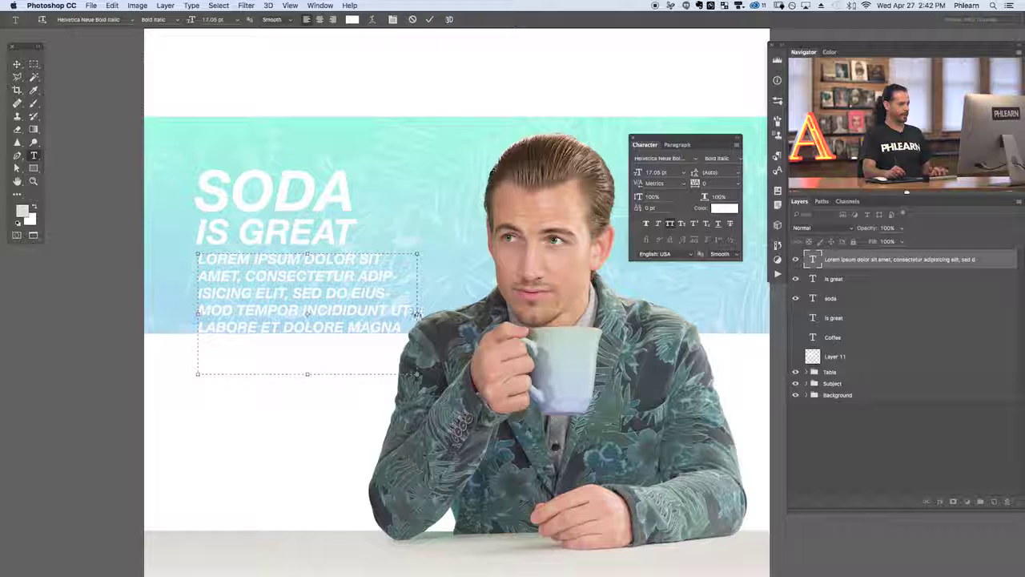
{"action": "left_click_drag", "start_coordinate": [417, 312], "coordinate": [471, 312]}
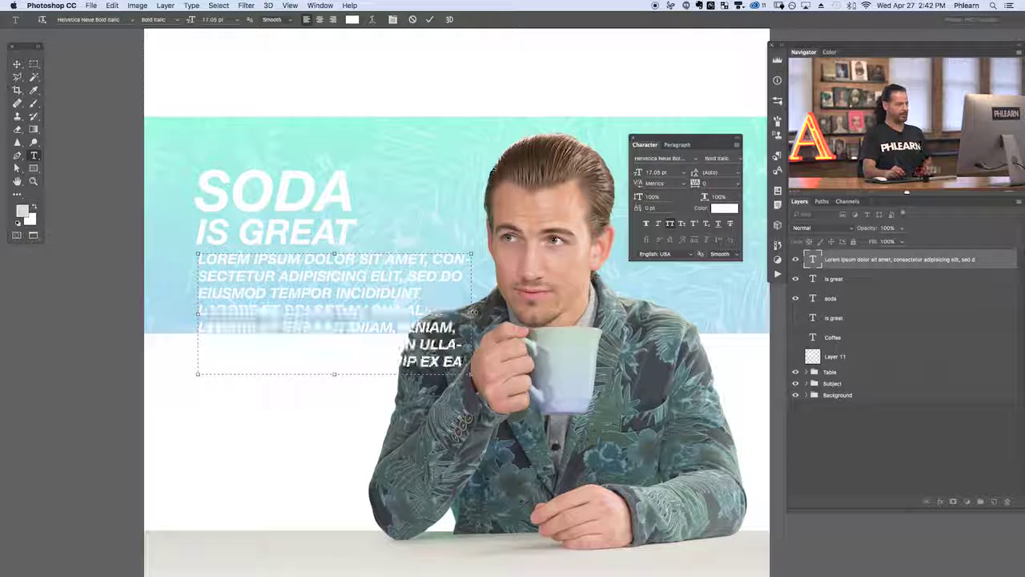
{"action": "key", "text": "super+Return"}
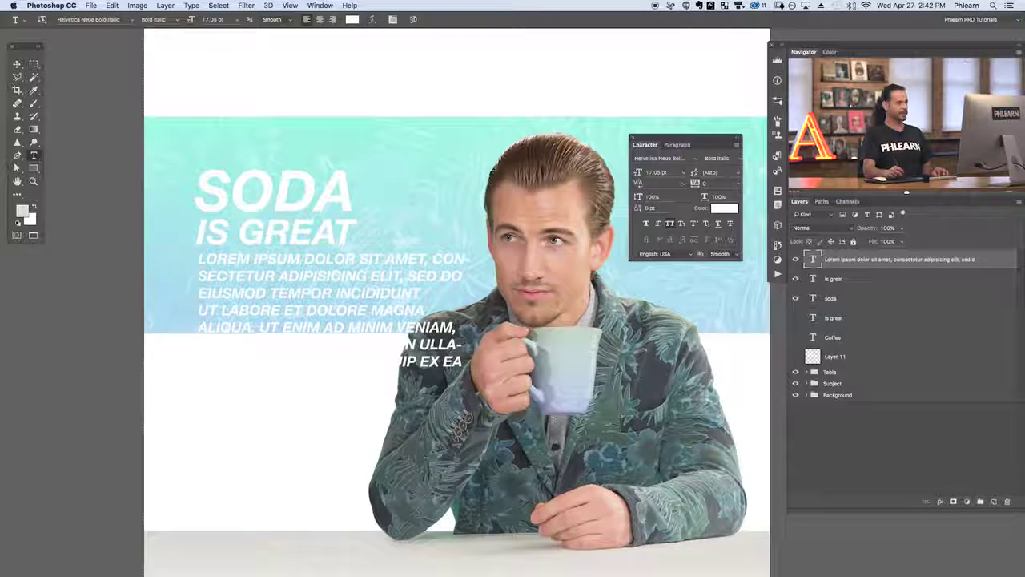
Hide the IS GREAT and SODA text layers and move the Lorem Ipsum paragraph up into the gradient banner.
{"action": "left_click", "coordinate": [677, 145]}
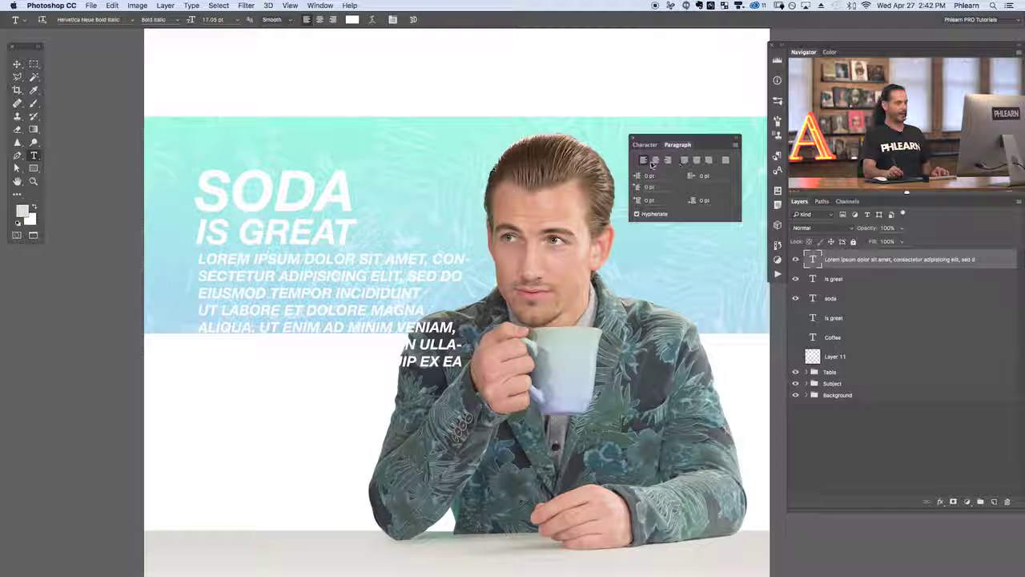
{"action": "left_click_drag", "start_coordinate": [795, 279], "coordinate": [796, 298]}
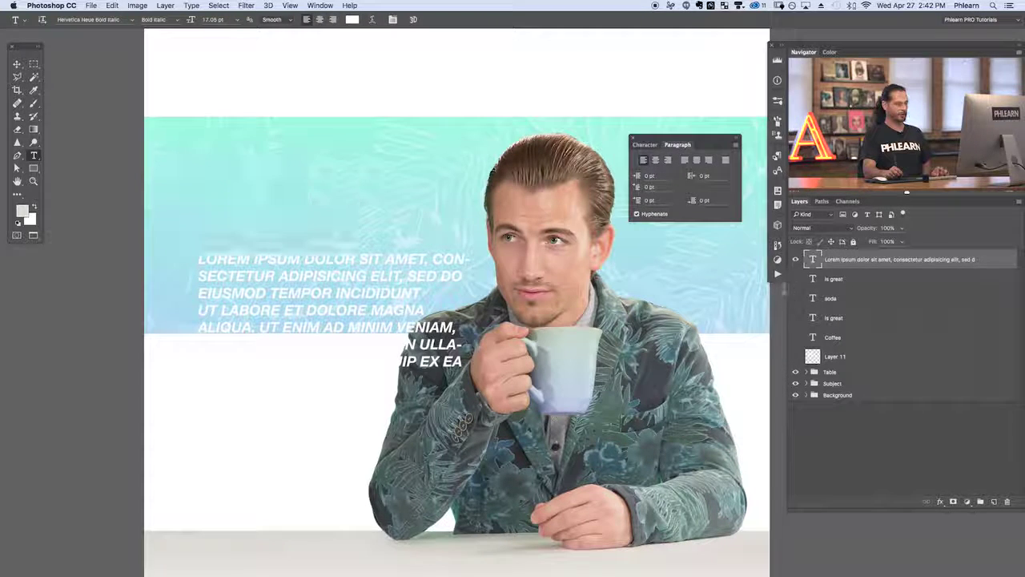
{"action": "key", "text": "v"}
{"action": "left_click_drag", "start_coordinate": [552, 375], "coordinate": [553, 292]}
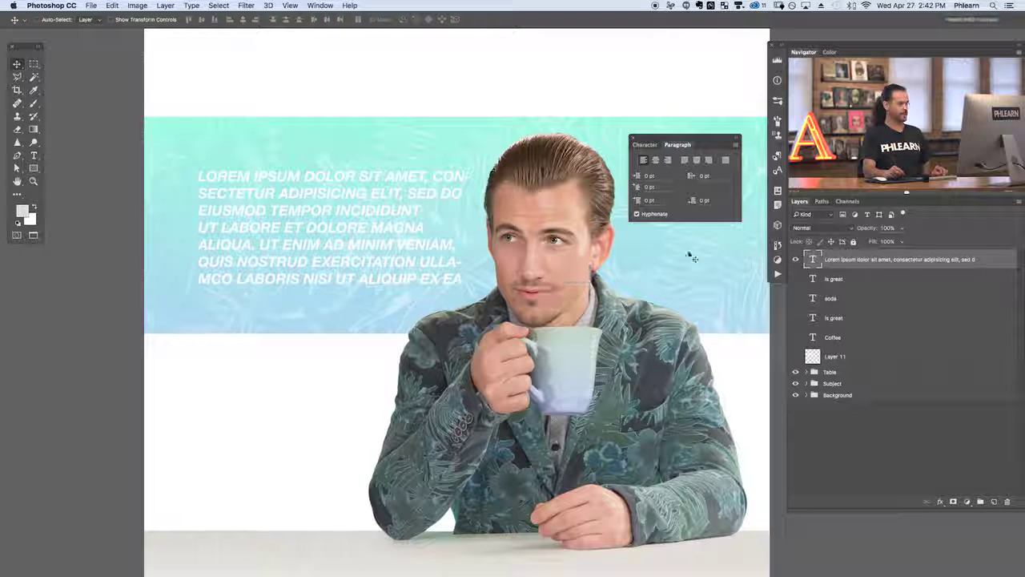
Try centred and right alignment on the Lorem Ipsum paragraph, returning it to left alignment.
{"action": "left_click", "coordinate": [654, 161]}
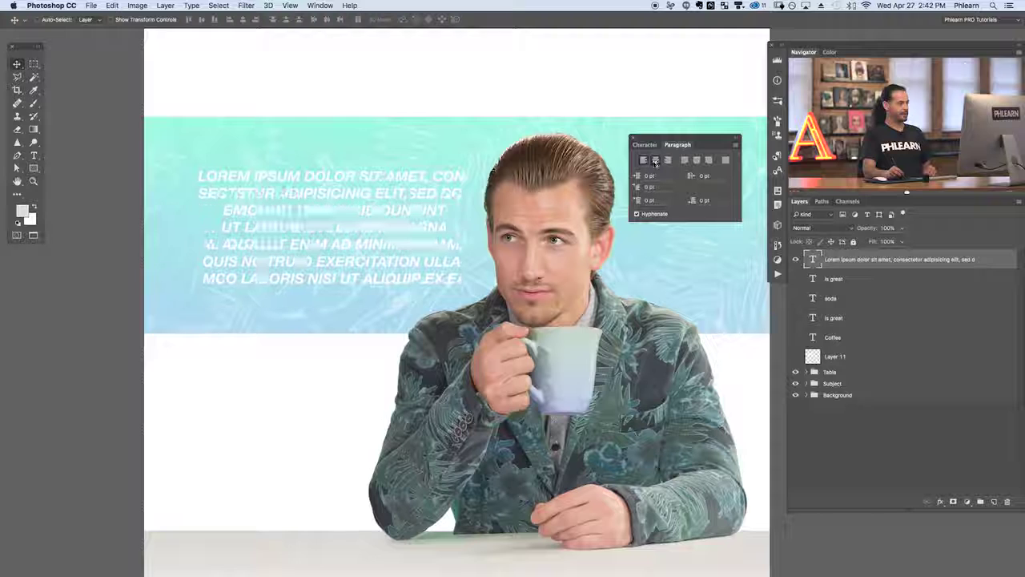
{"action": "left_click", "coordinate": [667, 161]}
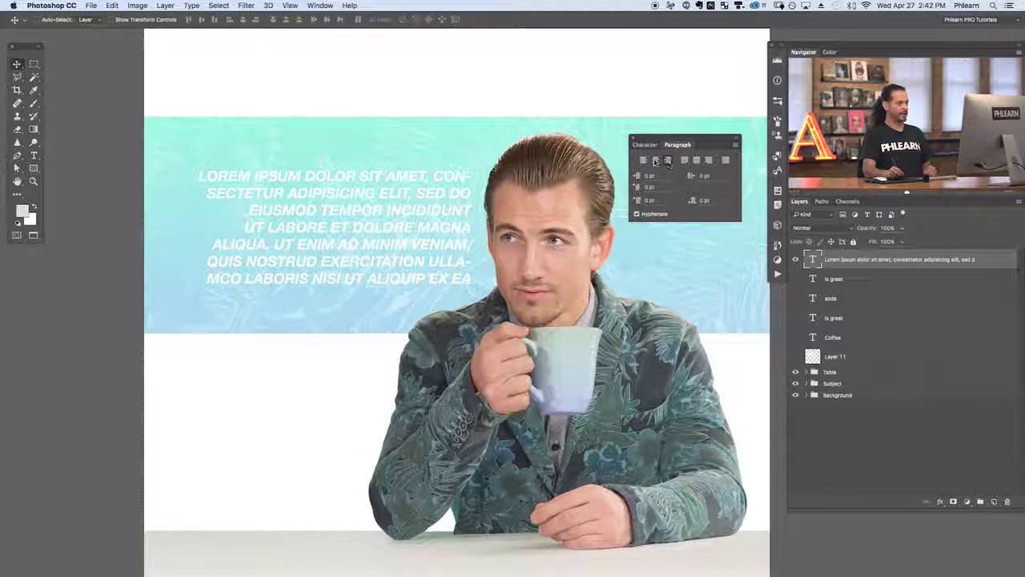
{"action": "left_click", "coordinate": [654, 161]}
{"action": "left_click", "coordinate": [642, 160]}
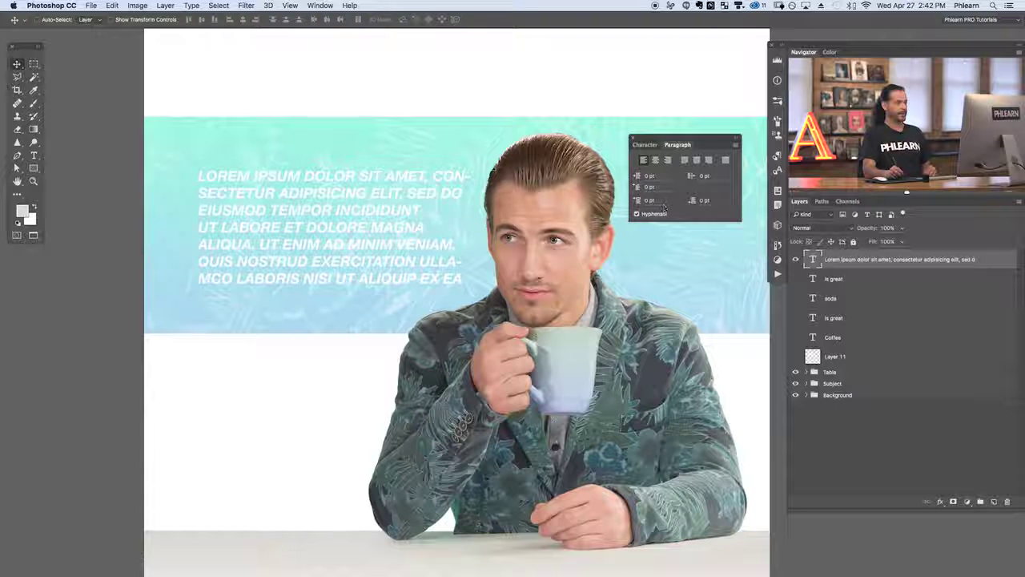
Justify the Lorem Ipsum paragraph with last lines aligned left, after comparing centred and right-aligned last lines.
{"action": "left_click", "coordinate": [684, 161]}
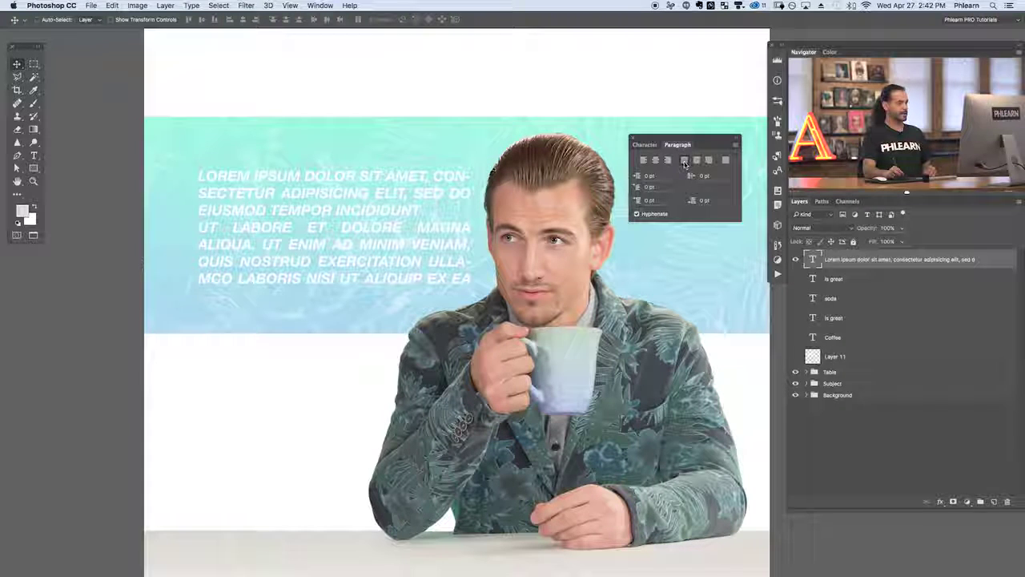
{"action": "left_click", "coordinate": [696, 162]}
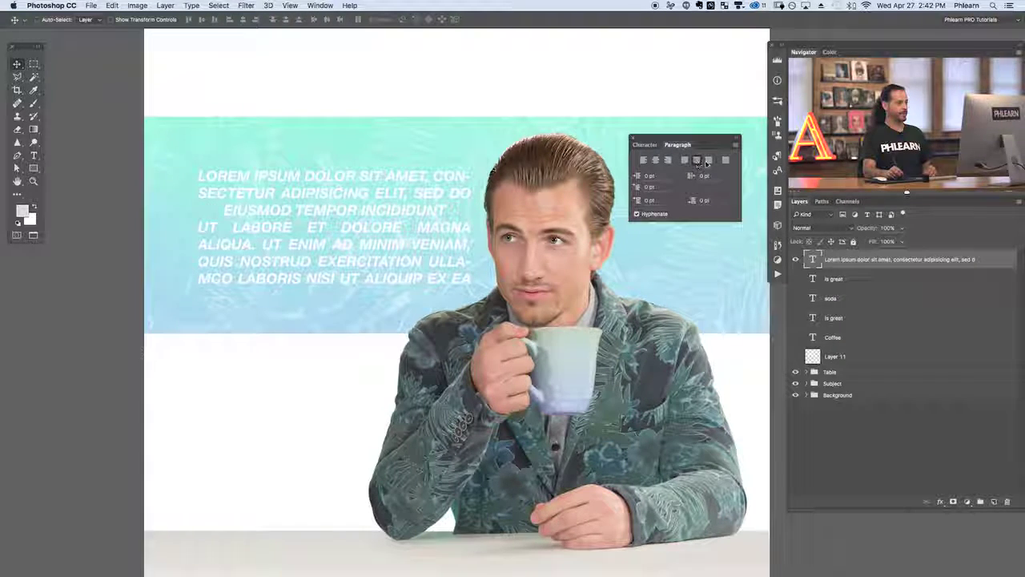
{"action": "left_click", "coordinate": [708, 162]}
{"action": "left_click", "coordinate": [696, 164]}
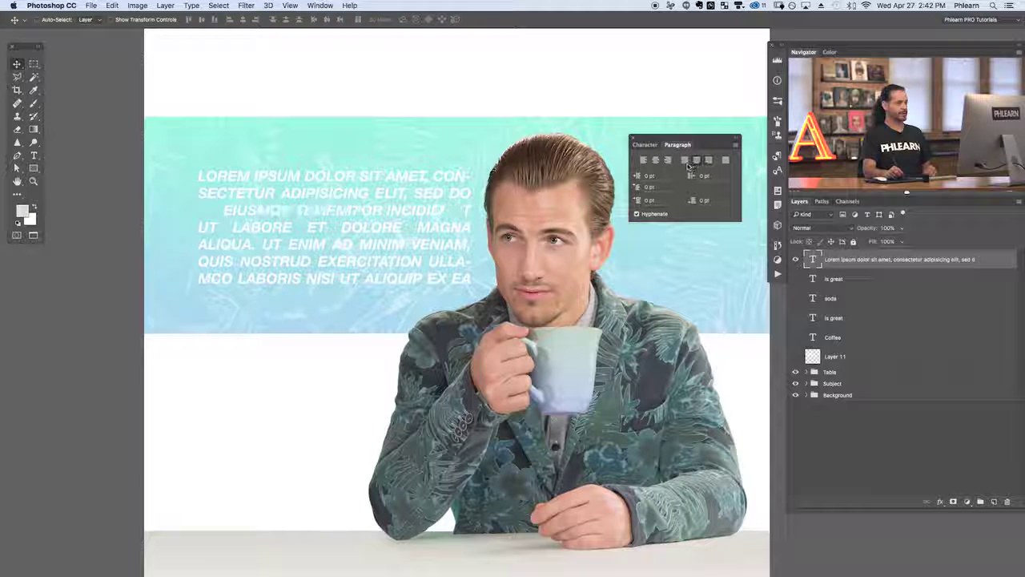
{"action": "left_click", "coordinate": [684, 161]}
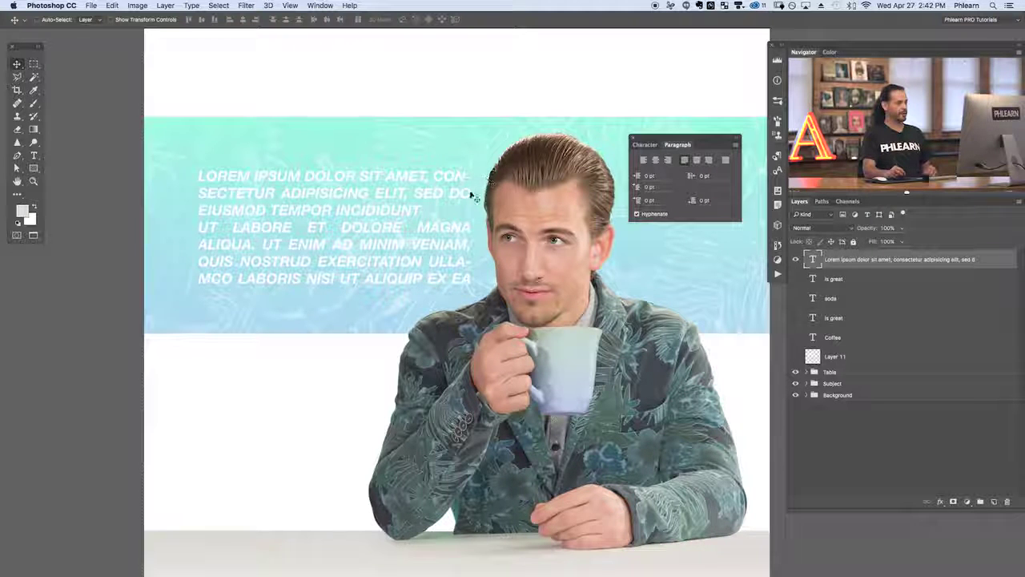
Justify the Lorem Ipsum paragraph with last lines aligned right and try left-margin and first-line indents, resetting them to 0 pt.
{"action": "left_click", "coordinate": [696, 162]}
{"action": "left_click", "coordinate": [708, 160]}
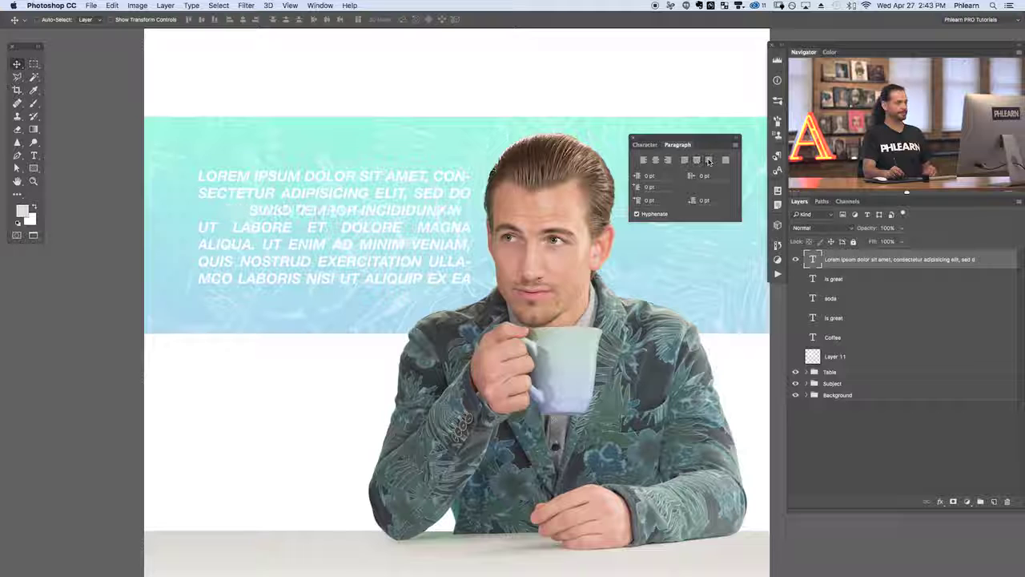
{"action": "left_click_drag", "start_coordinate": [659, 177], "coordinate": [650, 179]}
{"action": "key", "text": "super+z"}
{"action": "key", "text": "super+z"}
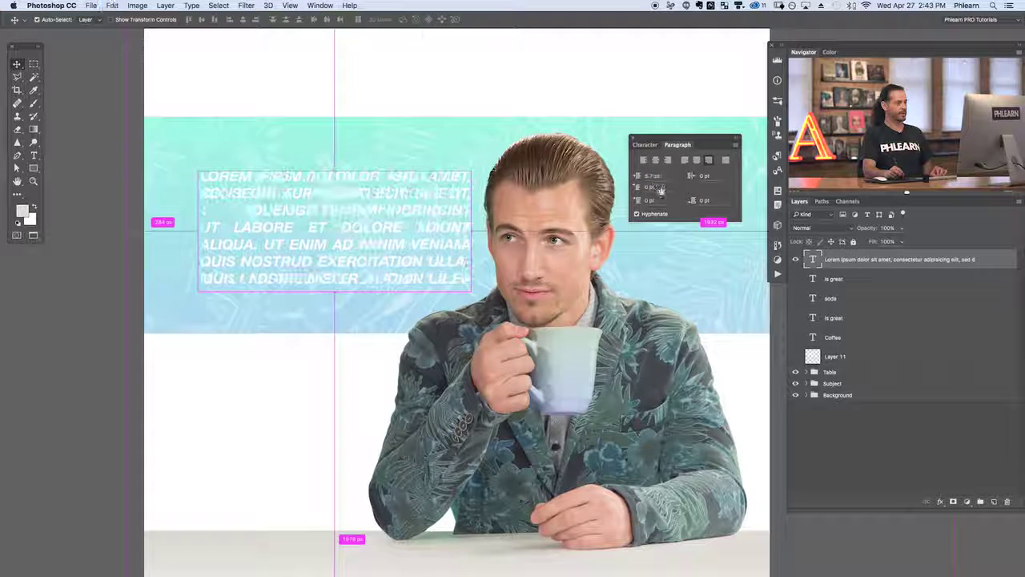
{"action": "key", "text": "super+z"}
{"action": "left_click_drag", "start_coordinate": [637, 188], "coordinate": [664, 194]}
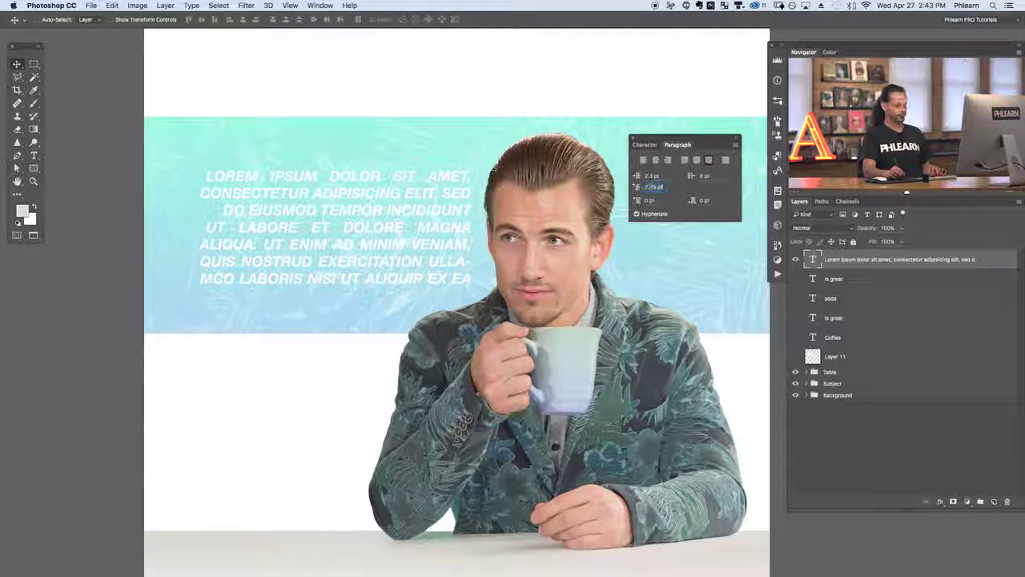
{"action": "key", "text": "shift+Tab"}
{"action": "type", "text": "0"}
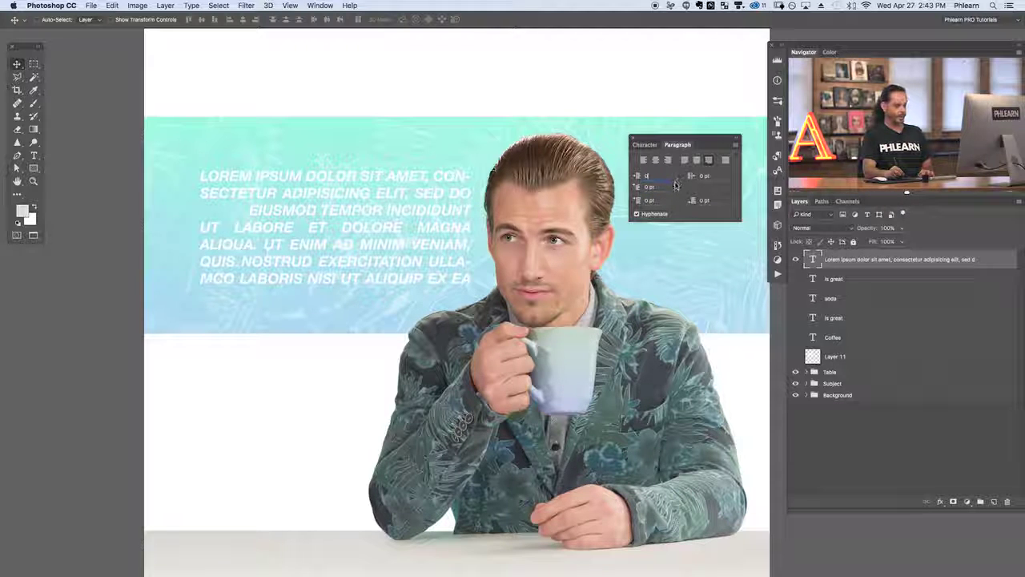
{"action": "key", "text": "Return"}
Show the IS GREAT and SODA text layers and move the Lorem Ipsum paragraph down directly beneath the heading.
{"action": "left_click", "coordinate": [646, 144]}
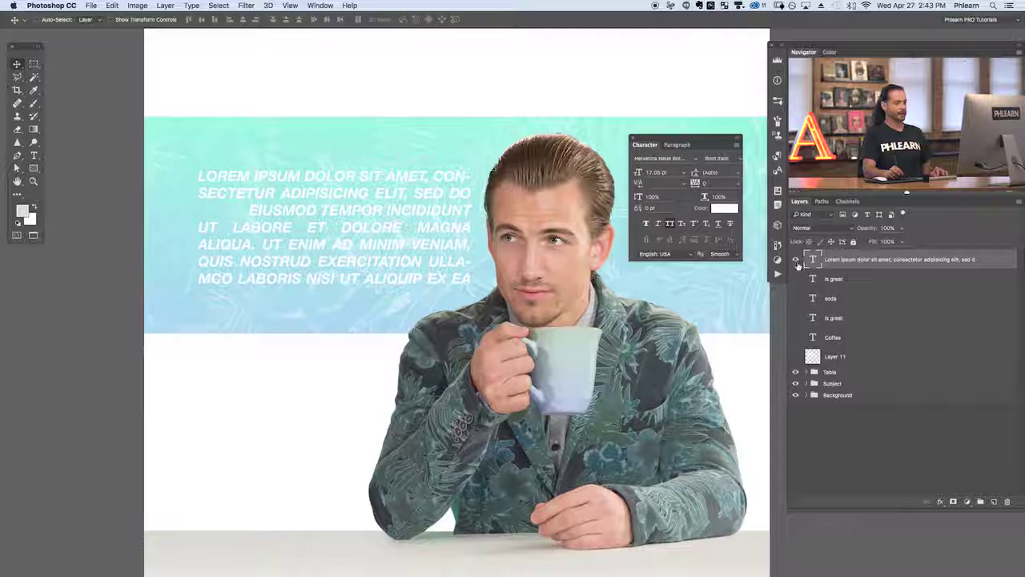
{"action": "left_click", "coordinate": [795, 259]}
{"action": "left_click", "coordinate": [795, 279]}
{"action": "left_click_drag", "start_coordinate": [795, 298], "coordinate": [795, 260]}
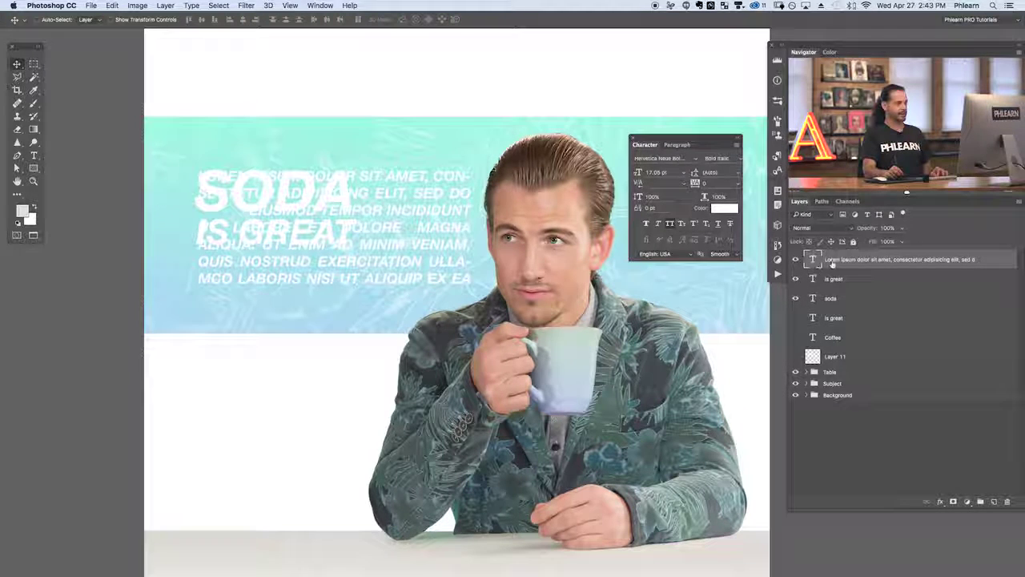
{"action": "left_click_drag", "start_coordinate": [506, 260], "coordinate": [506, 344]}
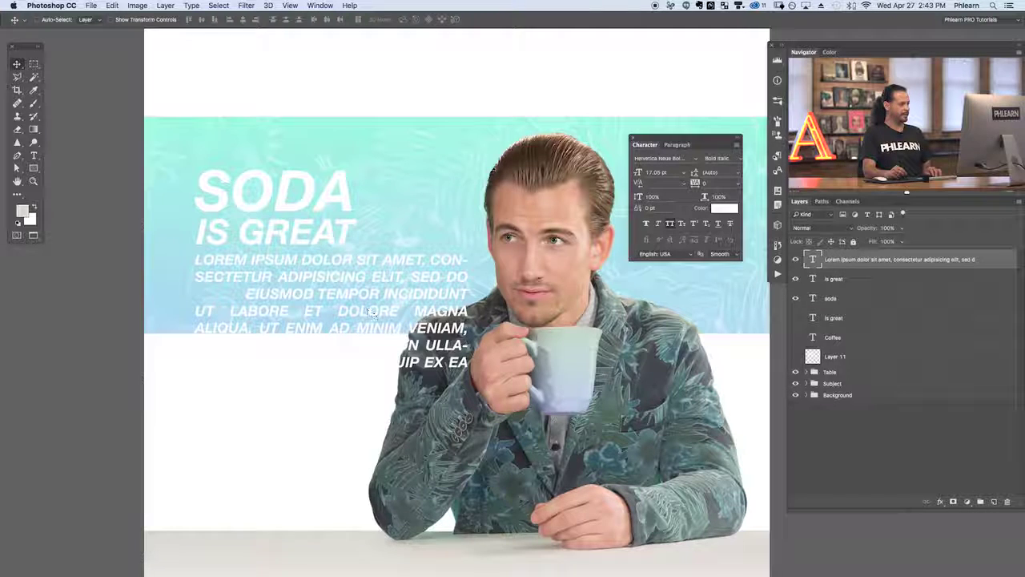
Trim the Lorem Ipsum paragraph to two lines ending in "ADIPISICING ELIT, PORM" by deleting the remaining text.
{"action": "key", "text": "t"}
{"action": "left_click_drag", "start_coordinate": [248, 293], "coordinate": [468, 362]}
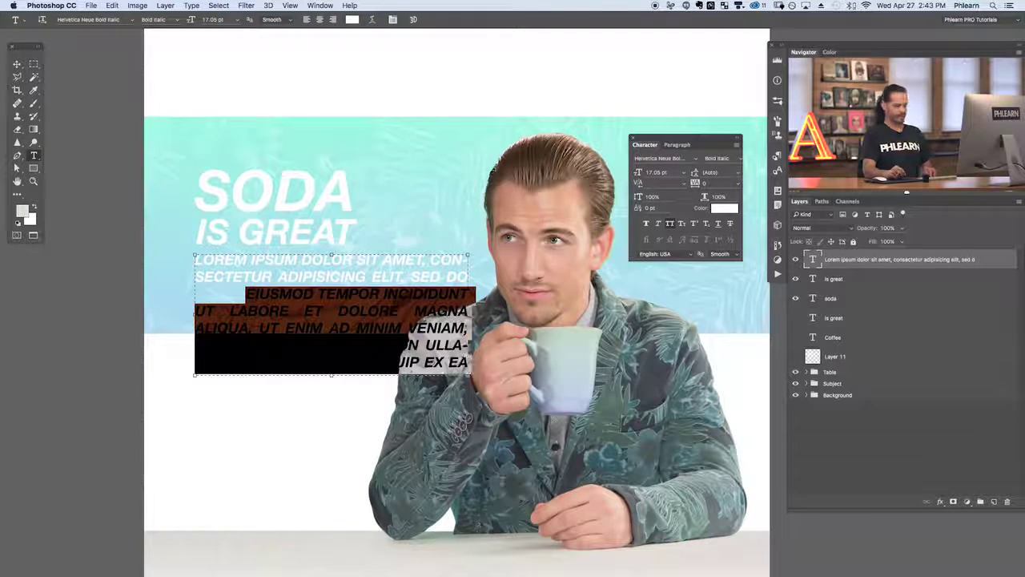
{"action": "key", "text": "BackSpace"}
{"action": "left_click_drag", "start_coordinate": [451, 276], "coordinate": [467, 362]}
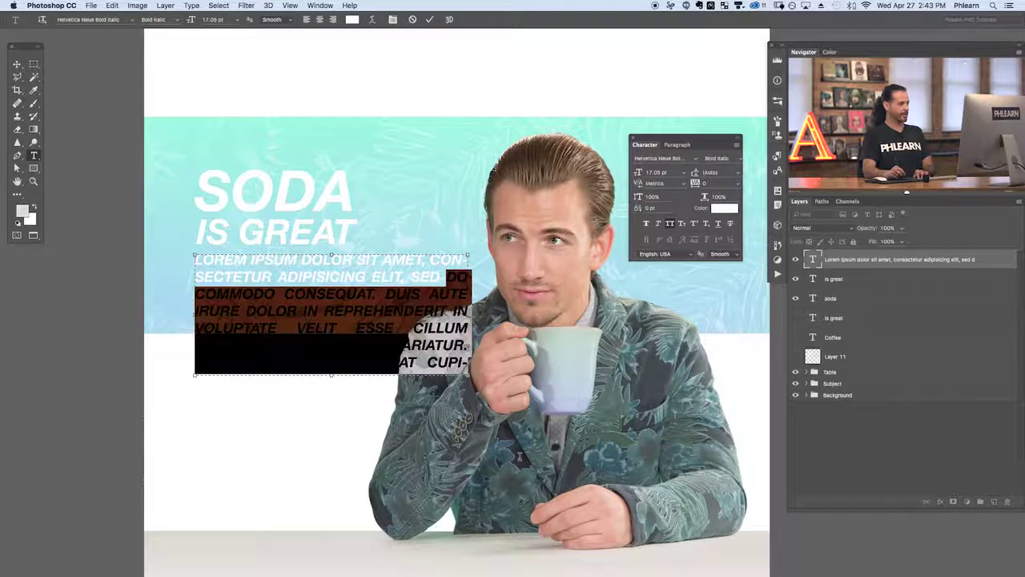
{"action": "key", "text": "BackSpace"}
{"action": "left_click_drag", "start_coordinate": [450, 277], "coordinate": [467, 362]}
{"action": "key", "text": "BackSpace"}
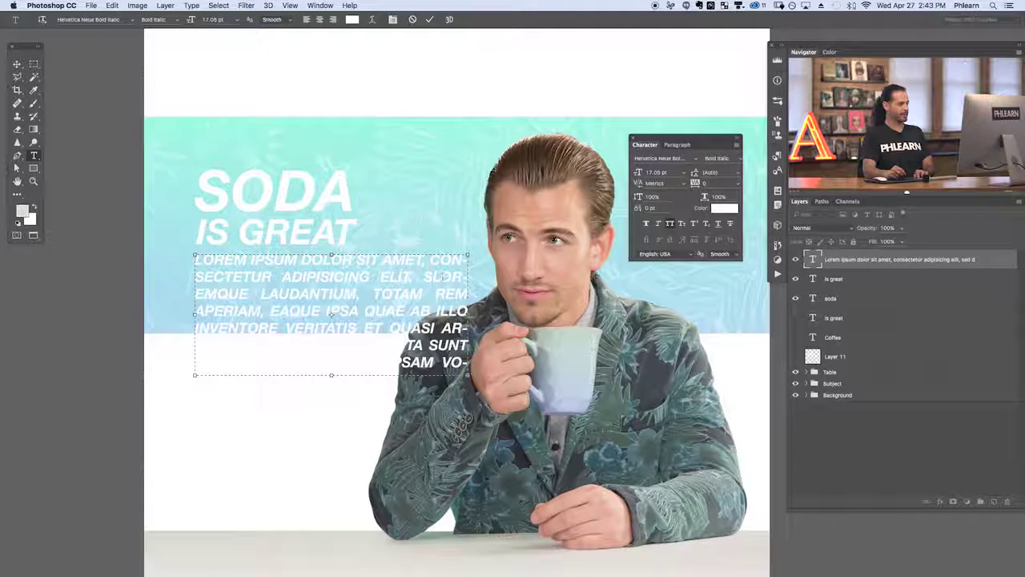
{"action": "left_click_drag", "start_coordinate": [451, 276], "coordinate": [468, 362]}
{"action": "key", "text": "BackSpace"}
{"action": "left_click_drag", "start_coordinate": [447, 276], "coordinate": [468, 362]}
{"action": "key", "text": "BackSpace"}
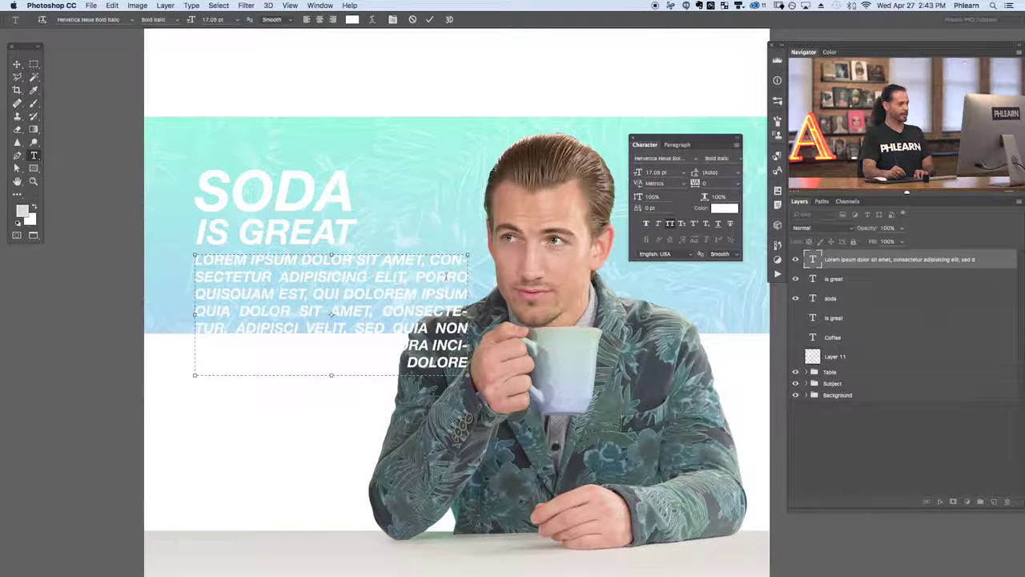
{"action": "key", "text": "BackSpace"}
{"action": "left_click_drag", "start_coordinate": [450, 276], "coordinate": [468, 362]}
{"action": "key", "text": "BackSpace"}
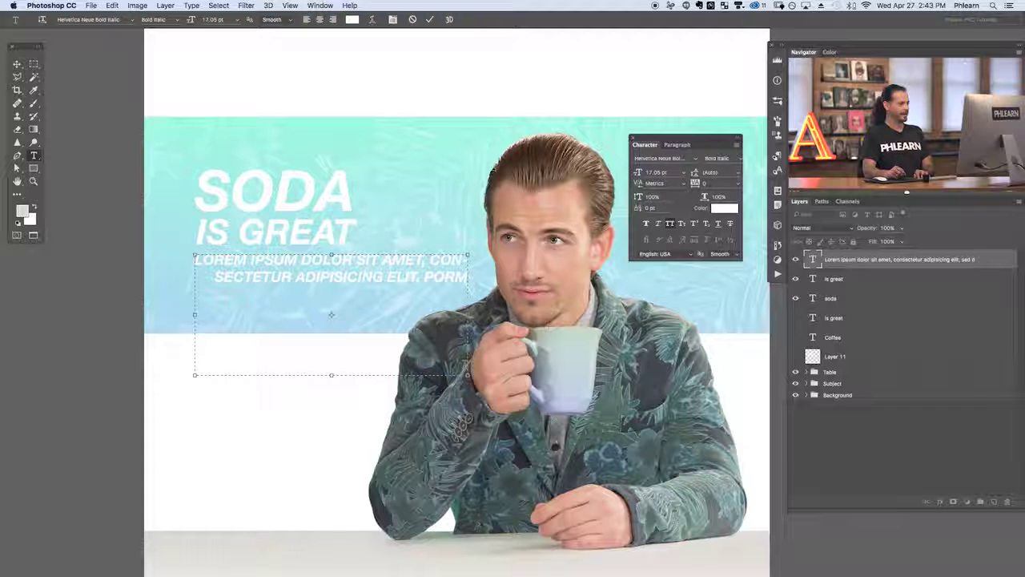
{"action": "key", "text": "super+Return"}
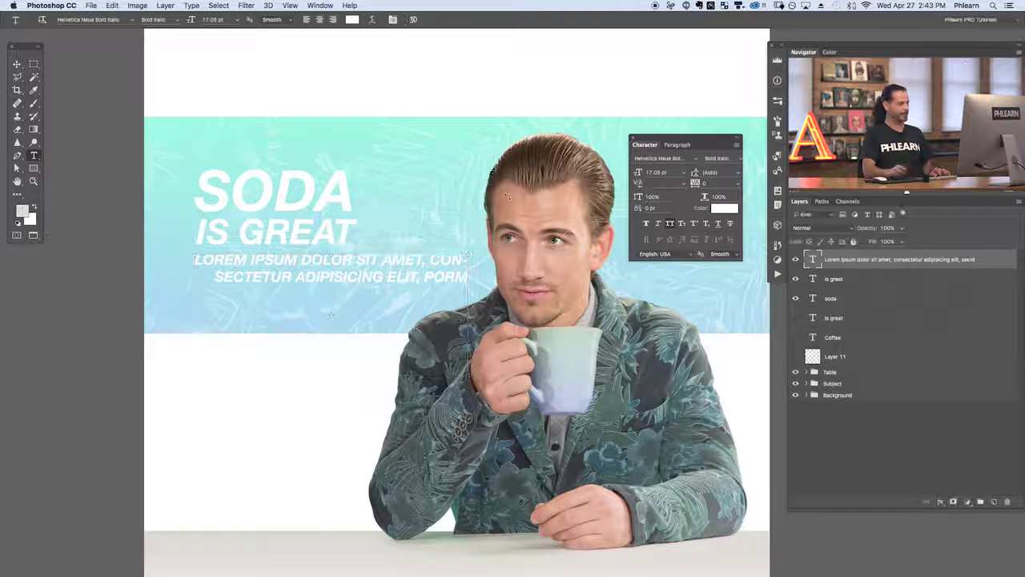
Shorten the hyphenated word CONSECTETUR to CSECTETUR and left-align the Lorem Ipsum paragraph.
{"action": "double_click", "coordinate": [218, 277]}
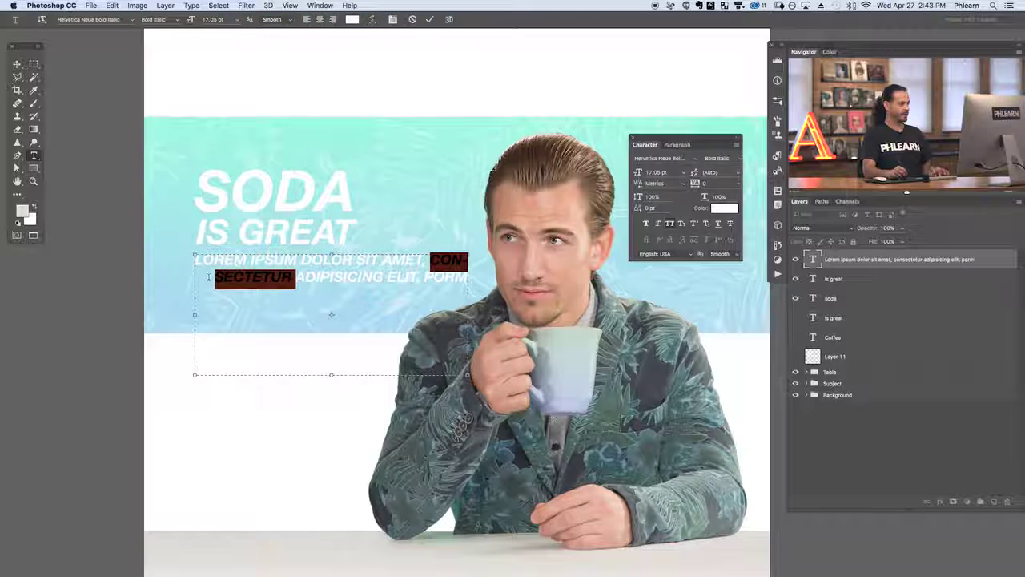
{"action": "left_click", "coordinate": [215, 277]}
{"action": "key", "text": "BackSpace"}
{"action": "key", "text": "BackSpace"}
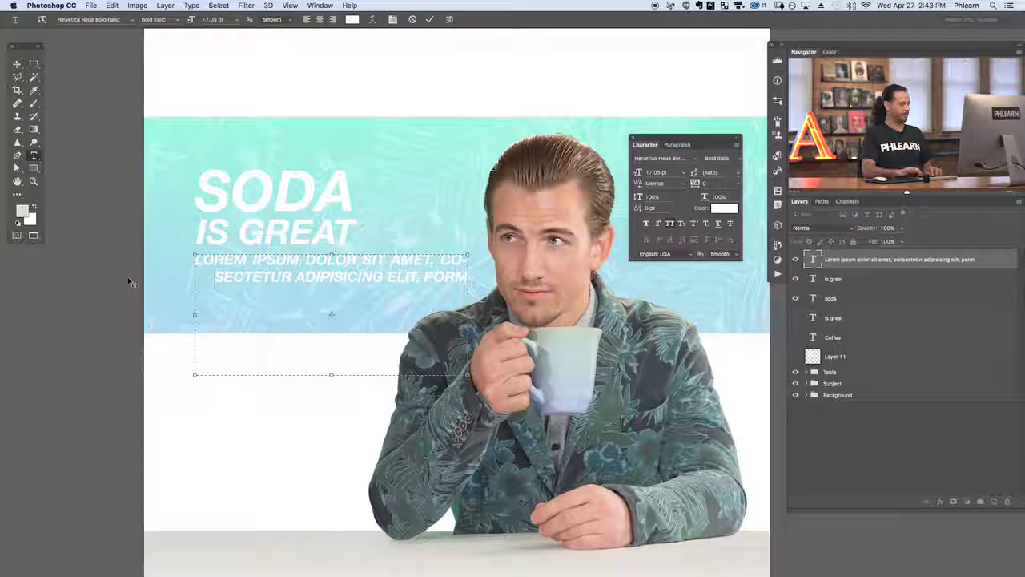
{"action": "left_click", "coordinate": [678, 146]}
{"action": "left_click", "coordinate": [643, 160]}
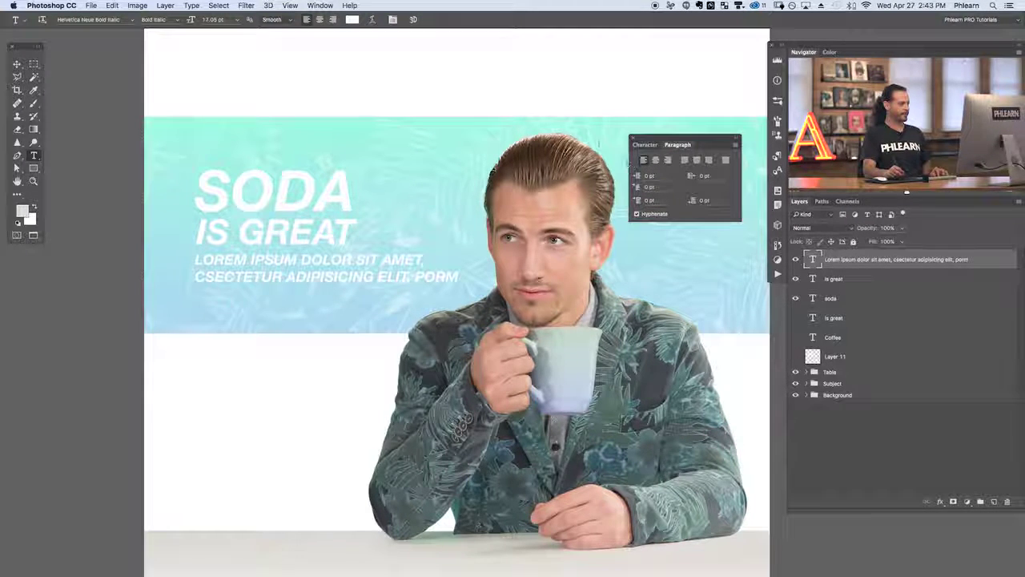
Replace the heading text SODA with COFFEE.
{"action": "double_click", "coordinate": [810, 300]}
{"action": "type", "text": "CODD"}
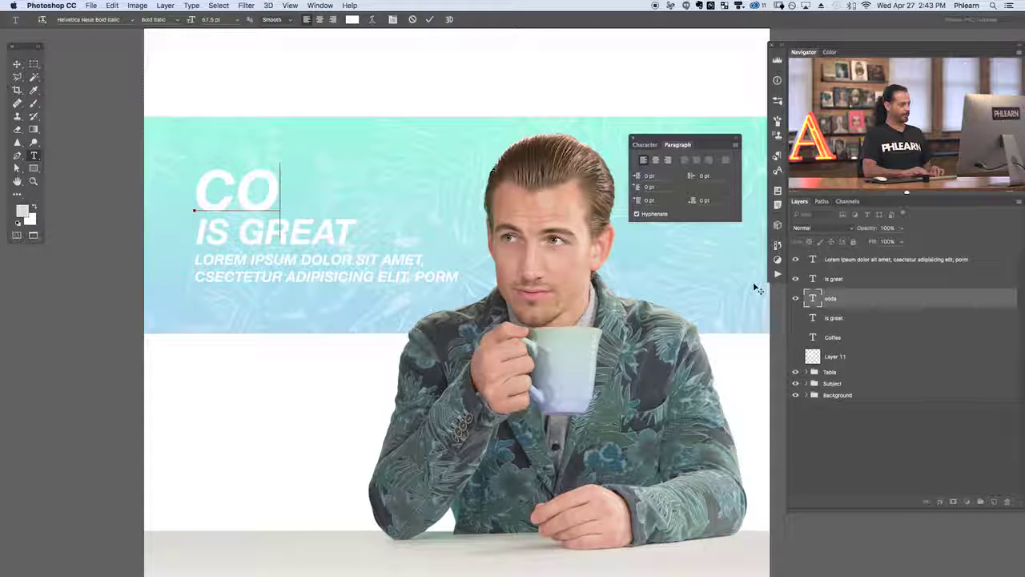
{"action": "key", "text": "BackSpace"}
{"action": "key", "text": "BackSpace"}
{"action": "type", "text": "FFEE"}
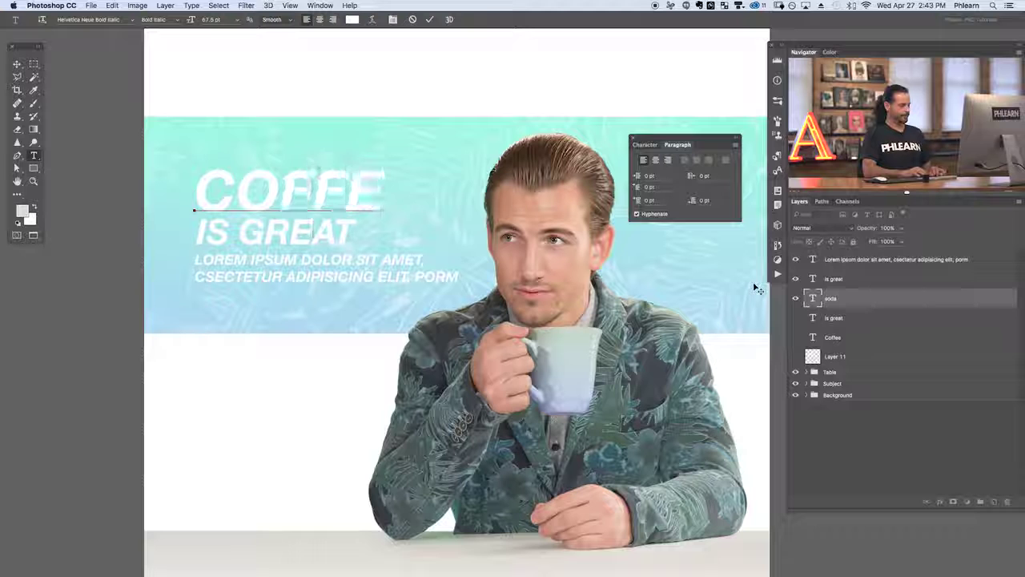
{"action": "key", "text": "super+Return"}
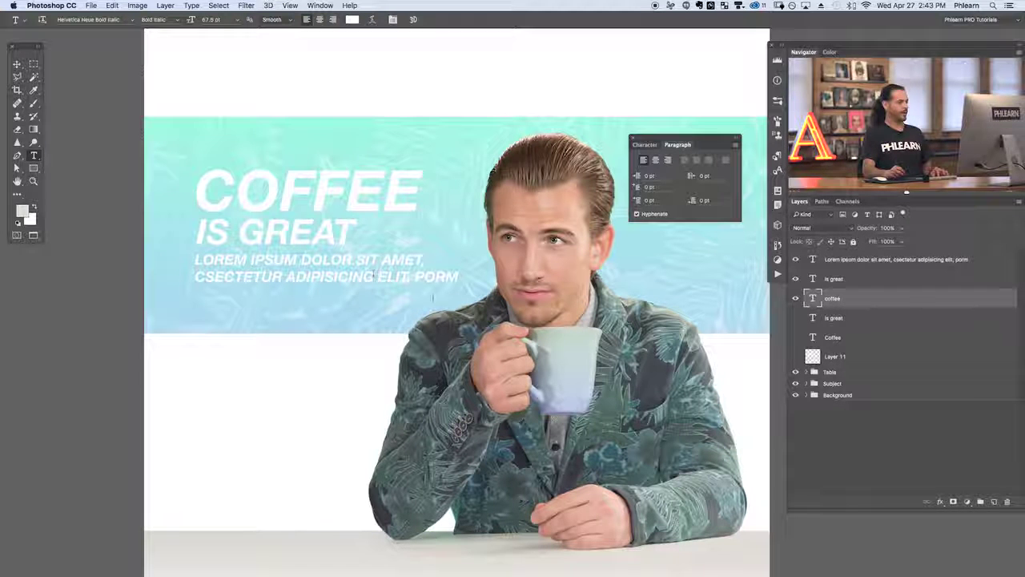
Select the COFFEE, IS GREAT and Lorem Ipsum text layers and move them together slightly left within the gradient banner.
{"action": "left_click", "coordinate": [860, 260], "text": "shift"}
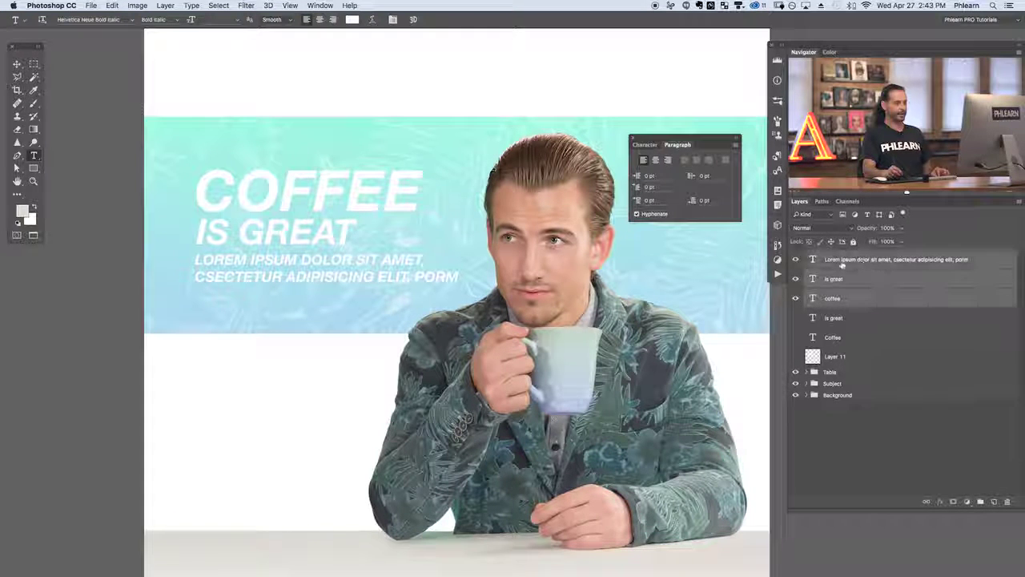
{"action": "key", "text": "v"}
{"action": "mouse_move", "coordinate": [528, 314]}
{"action": "left_mouse_down"}
{"action": "mouse_move", "coordinate": [498, 314]}
{"action": "mouse_move", "coordinate": [517, 318]}
{"action": "left_mouse_up"}
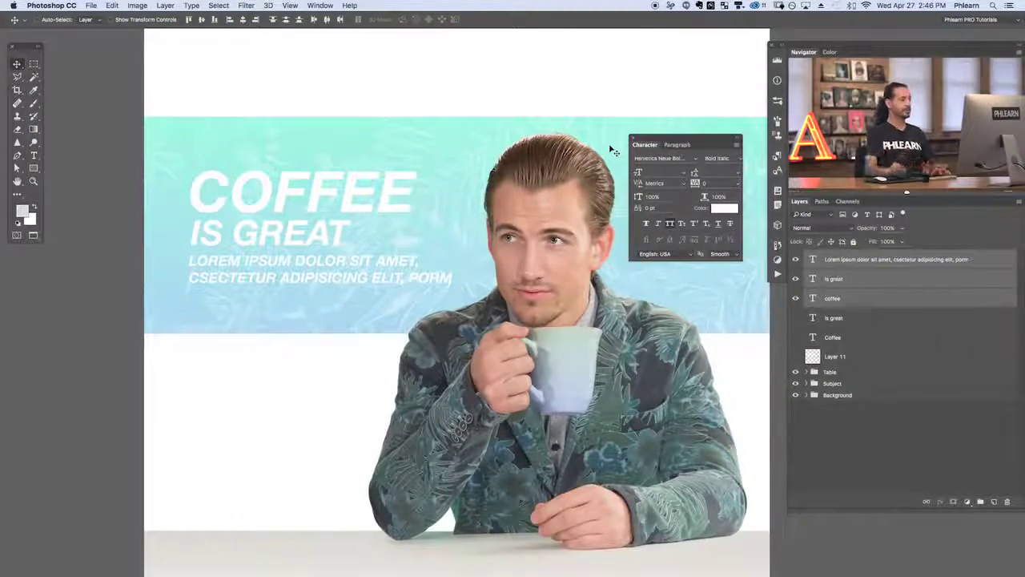
{"action": "left_click_drag", "start_coordinate": [477, 286], "coordinate": [494, 270]}
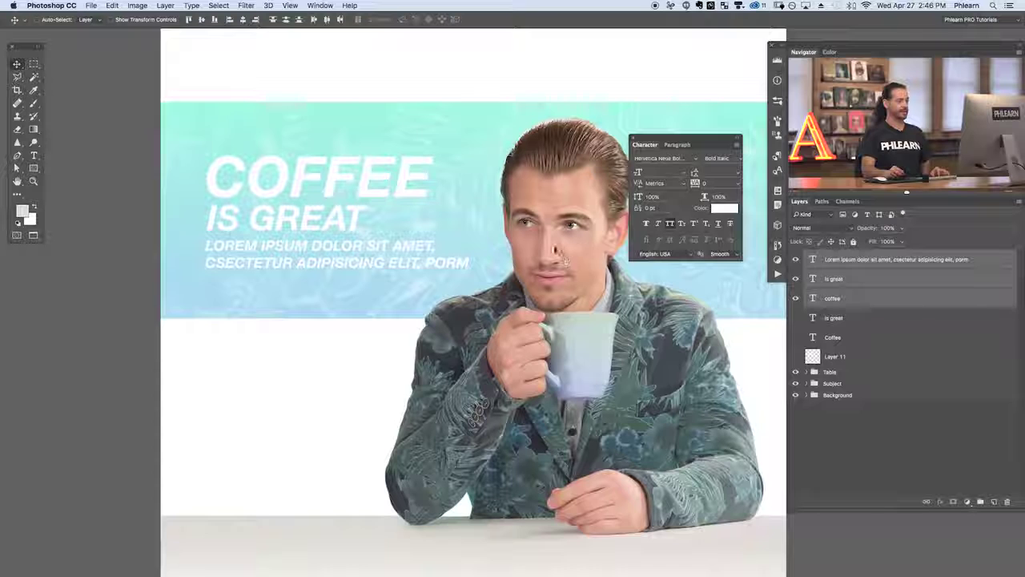
Open the layer style settings for the COFFEE text layer, show the preset styles and move the dialog clear of the text.
{"action": "left_click", "coordinate": [796, 299]}
{"action": "left_click", "coordinate": [796, 299]}
{"action": "left_click", "coordinate": [795, 299]}
{"action": "left_click", "coordinate": [796, 298]}
{"action": "left_click", "coordinate": [849, 301]}
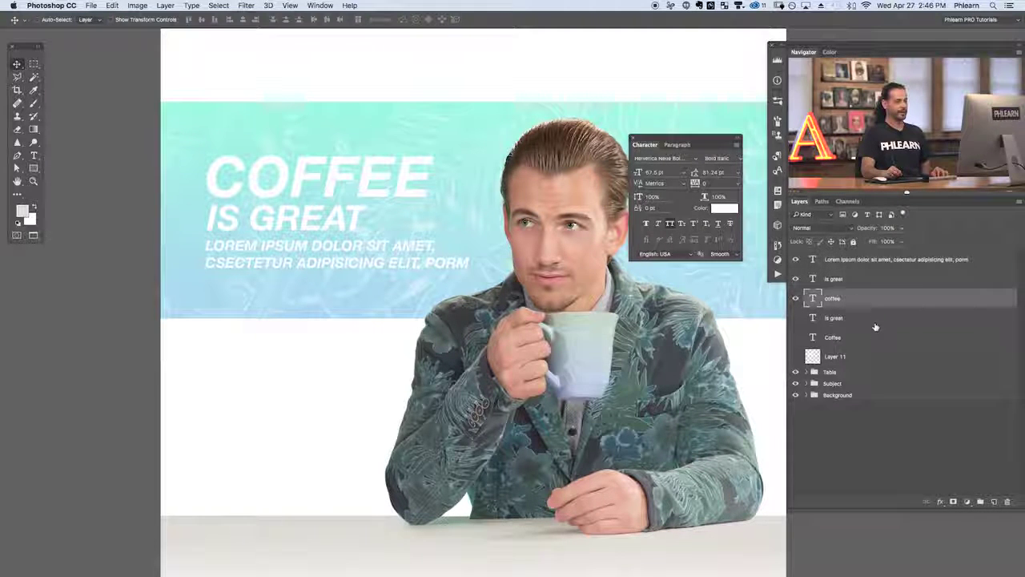
{"action": "double_click", "coordinate": [876, 300]}
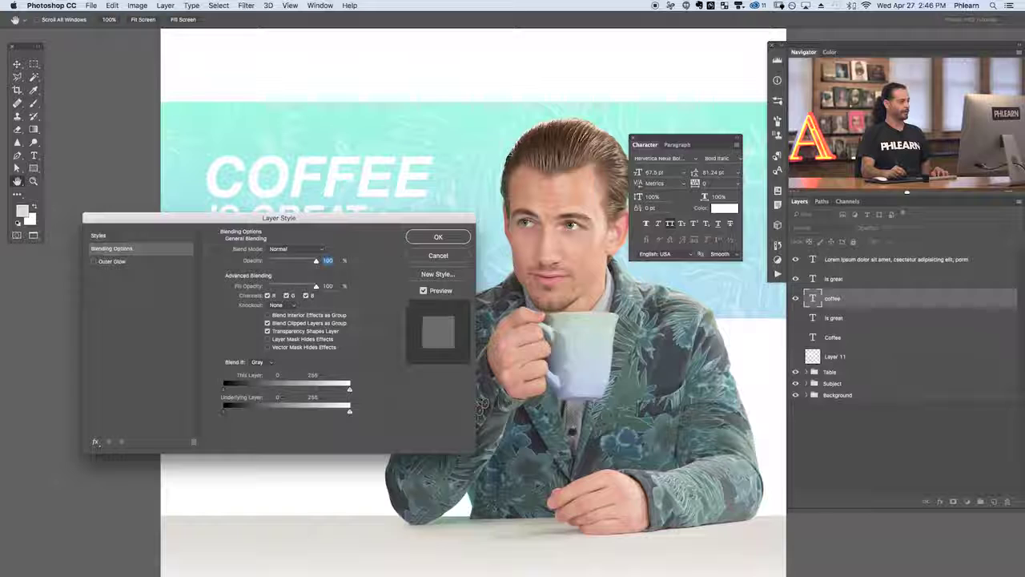
{"action": "left_click", "coordinate": [136, 235]}
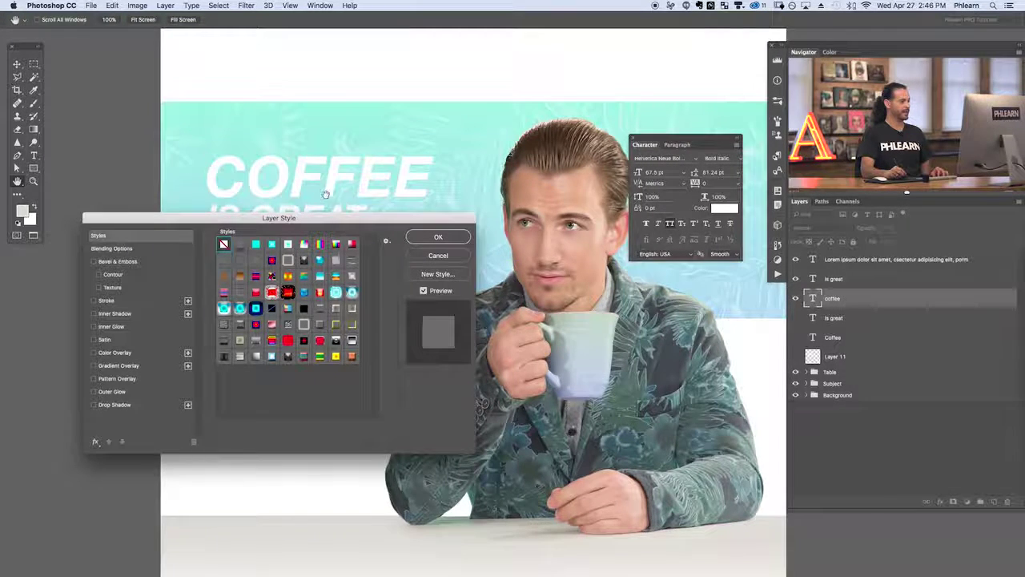
{"action": "left_click_drag", "start_coordinate": [326, 195], "coordinate": [378, 144]}
{"action": "left_click_drag", "start_coordinate": [249, 218], "coordinate": [224, 238]}
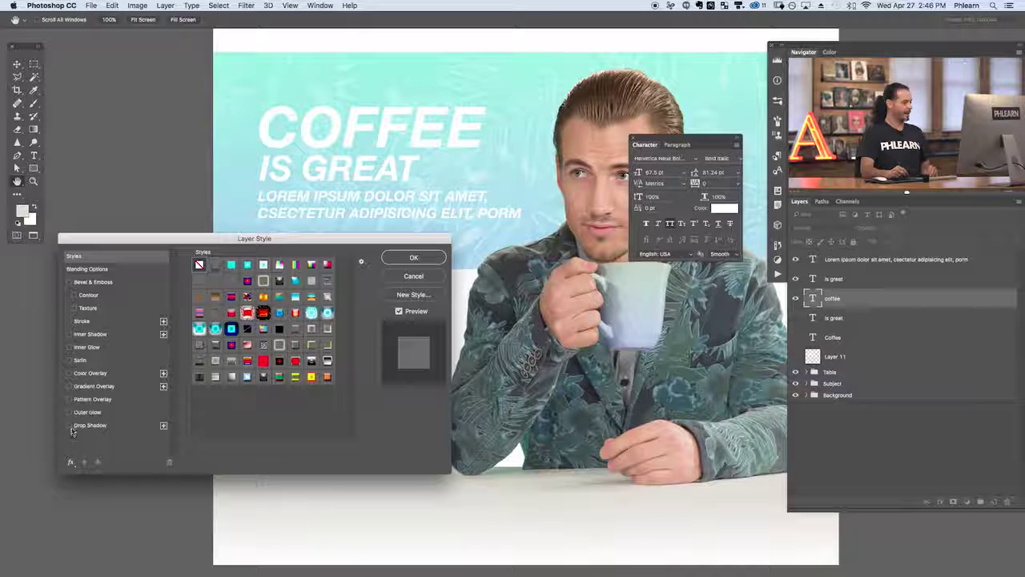
Add a black inside stroke of 4 px to the COFFEE text.
{"action": "left_click", "coordinate": [83, 325]}
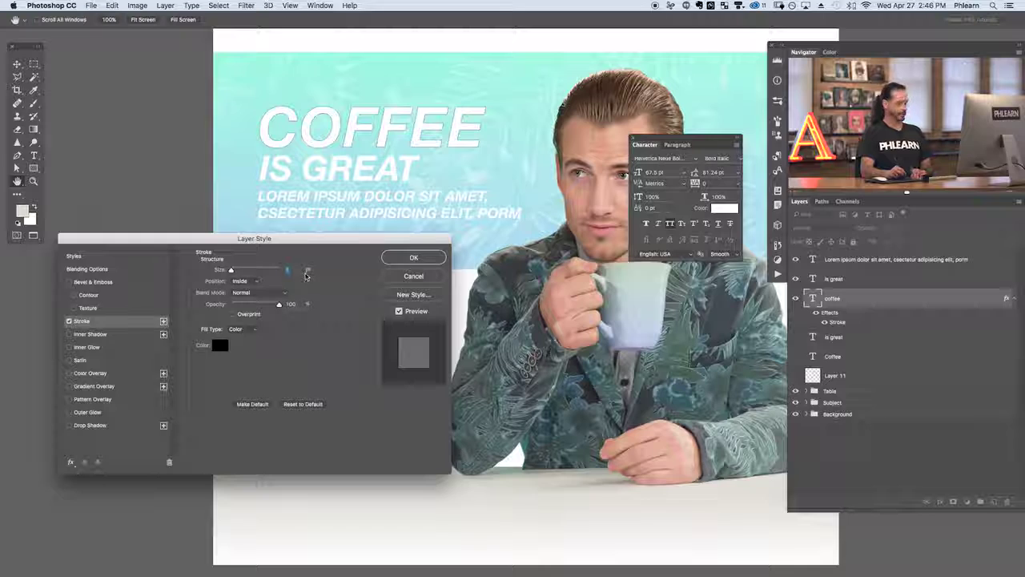
{"action": "key", "text": "Up"}
{"action": "key", "text": "Up"}
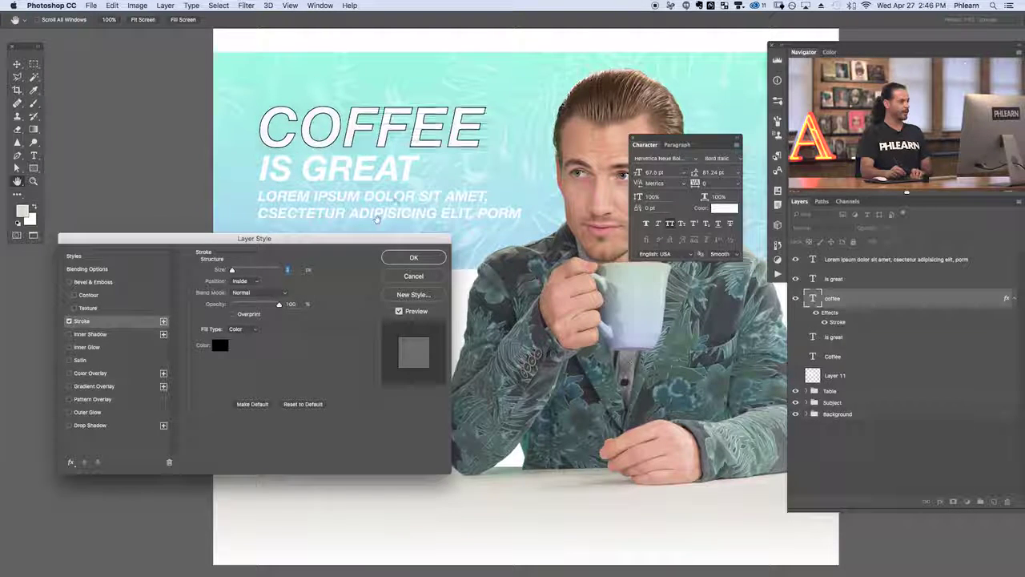
{"action": "key", "text": "Up"}
Examine the outline of the COFFEE lettering up close and against the whole banner.
{"action": "key", "text": "super+plus"}
{"action": "key", "text": "super+plus"}
{"action": "key", "text": "super+plus"}
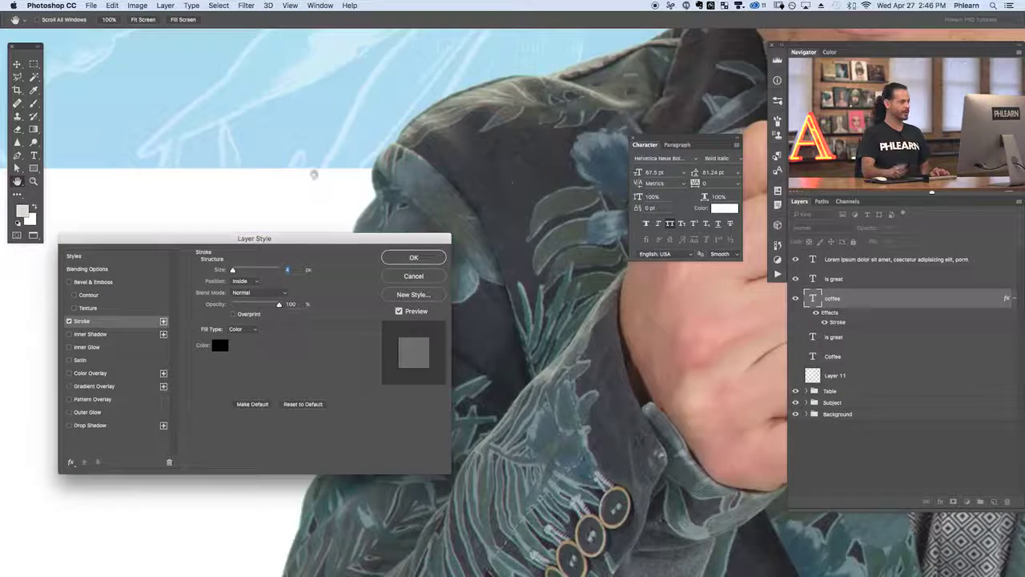
{"action": "left_click_drag", "start_coordinate": [325, 99], "coordinate": [460, 370]}
{"action": "left_click_drag", "start_coordinate": [502, 192], "coordinate": [599, 405]}
{"action": "left_click_drag", "start_coordinate": [522, 269], "coordinate": [548, 357]}
{"action": "key", "text": "super+minus"}
{"action": "key", "text": "super+minus"}
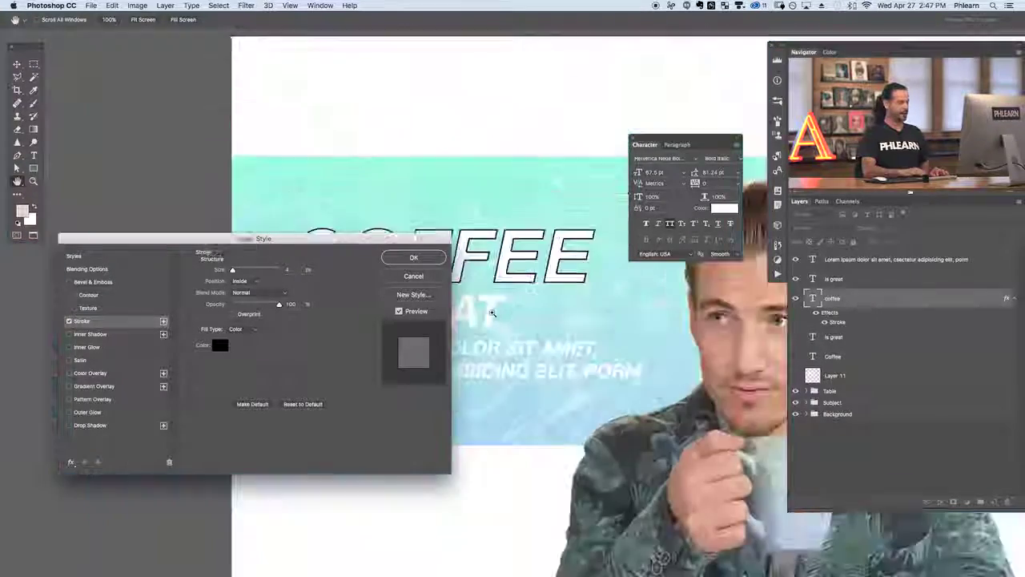
{"action": "left_click_drag", "start_coordinate": [653, 327], "coordinate": [552, 234]}
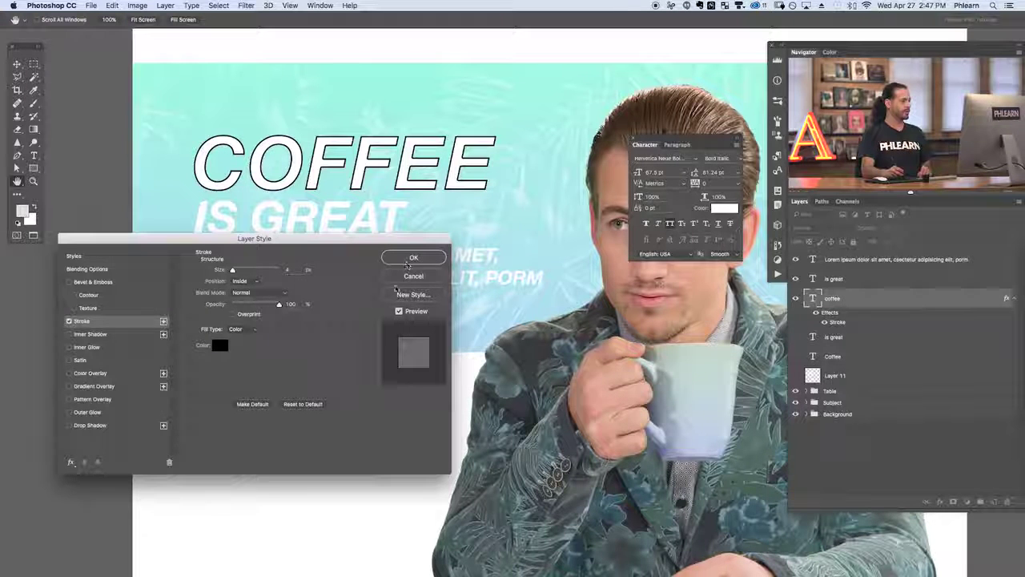
Turn off the stroke on the COFFEE text and try a gradient overlay and a colour overlay, leaving both off.
{"action": "left_click", "coordinate": [68, 321]}
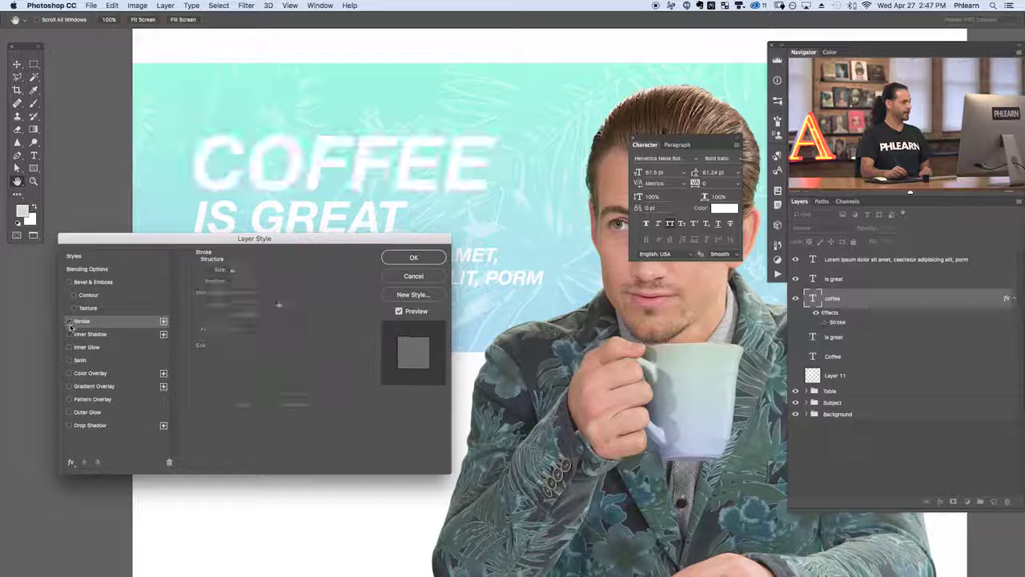
{"action": "left_click", "coordinate": [69, 386]}
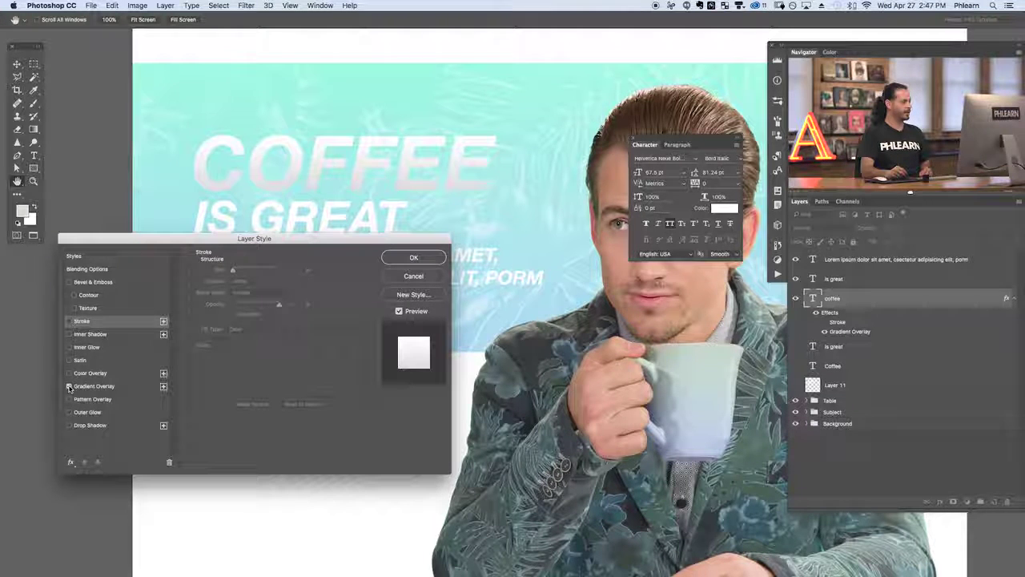
{"action": "left_click", "coordinate": [69, 373]}
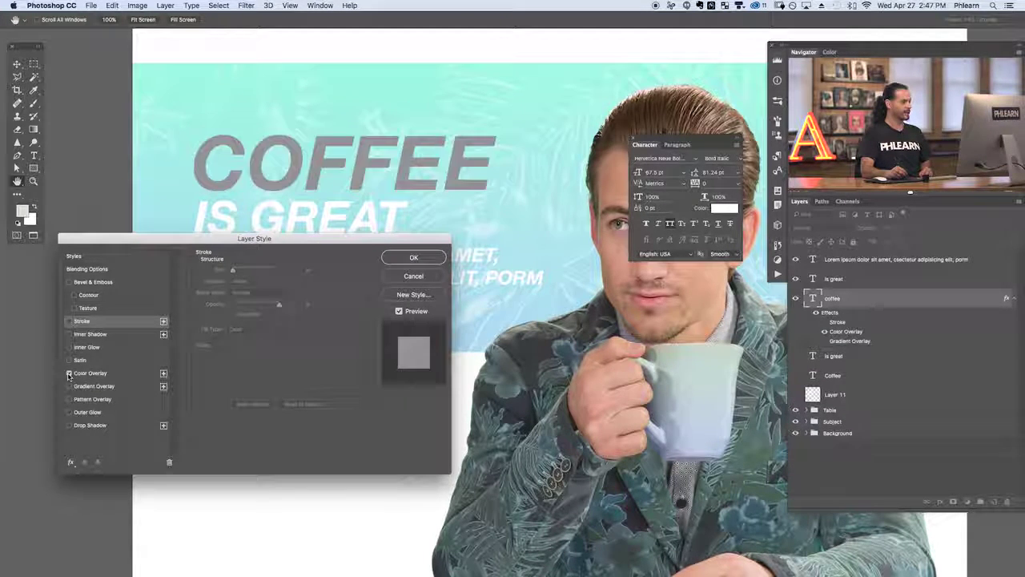
{"action": "left_click", "coordinate": [68, 373]}
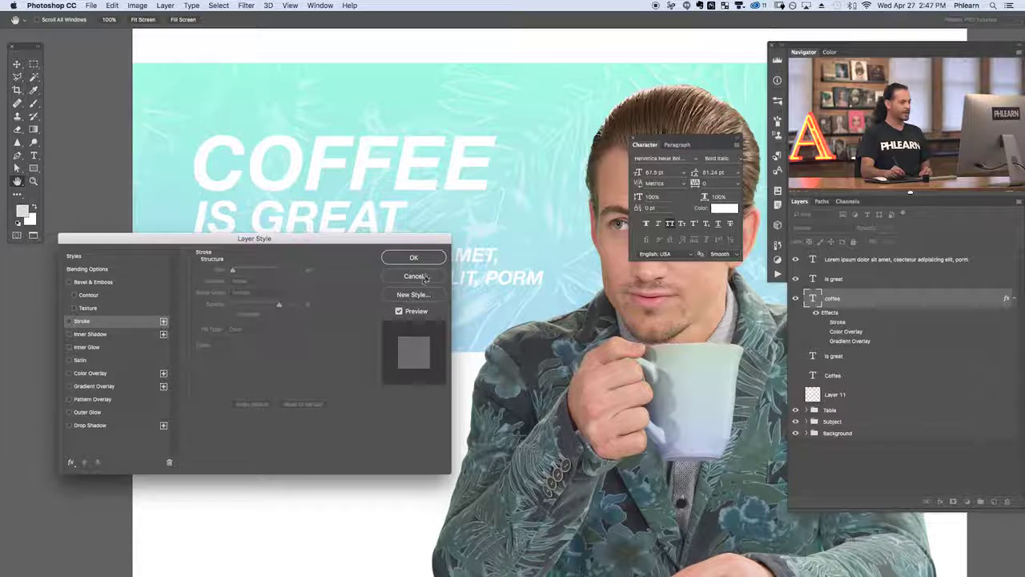
Discard the layer style changes and hide the coffee, is great and Lorem ipsum text layers.
{"action": "left_click", "coordinate": [425, 277]}
{"action": "key", "text": "v"}
{"action": "key", "text": "super+minus"}
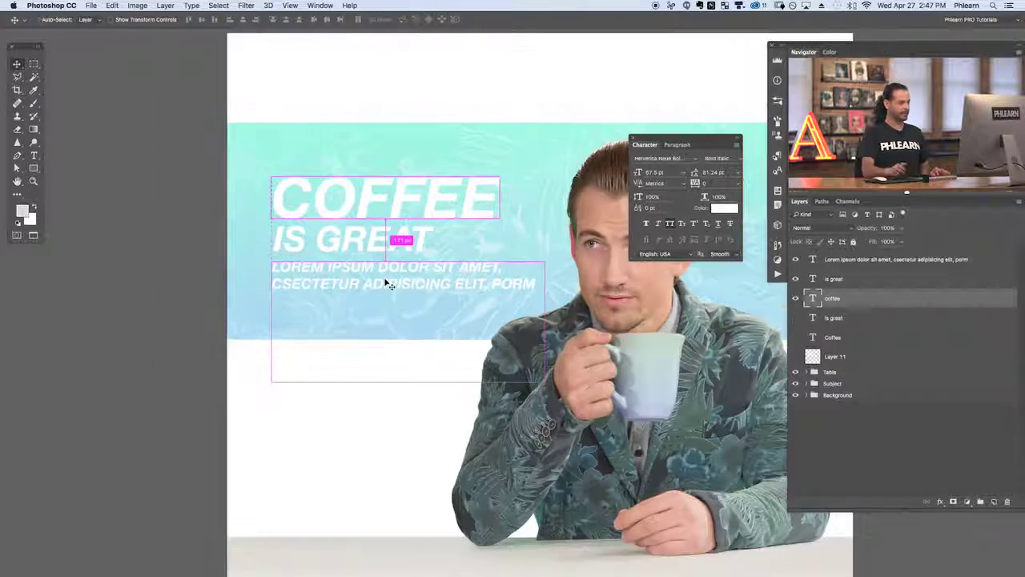
{"action": "left_click_drag", "start_coordinate": [673, 394], "coordinate": [618, 385]}
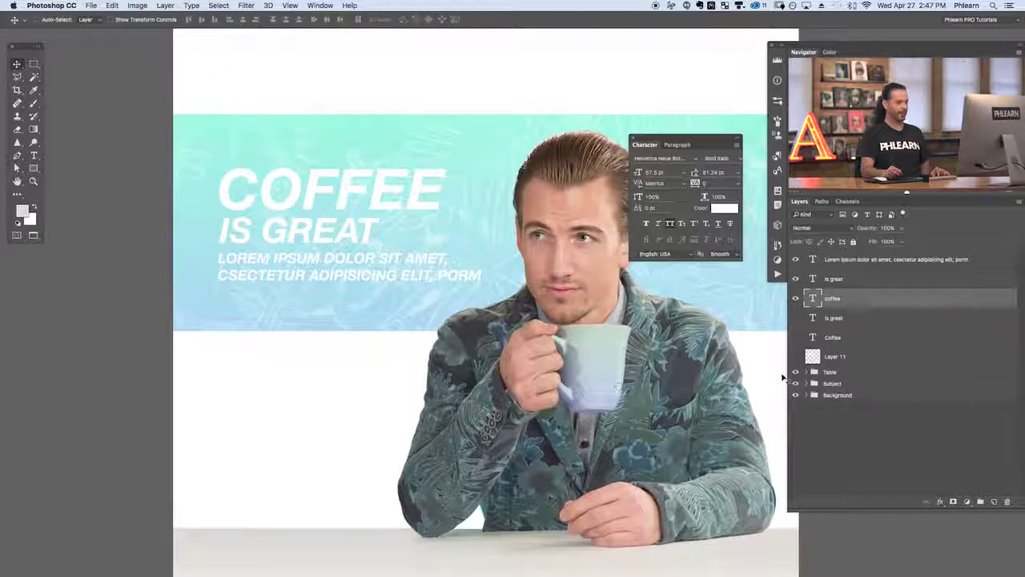
{"action": "left_click_drag", "start_coordinate": [797, 301], "coordinate": [795, 260]}
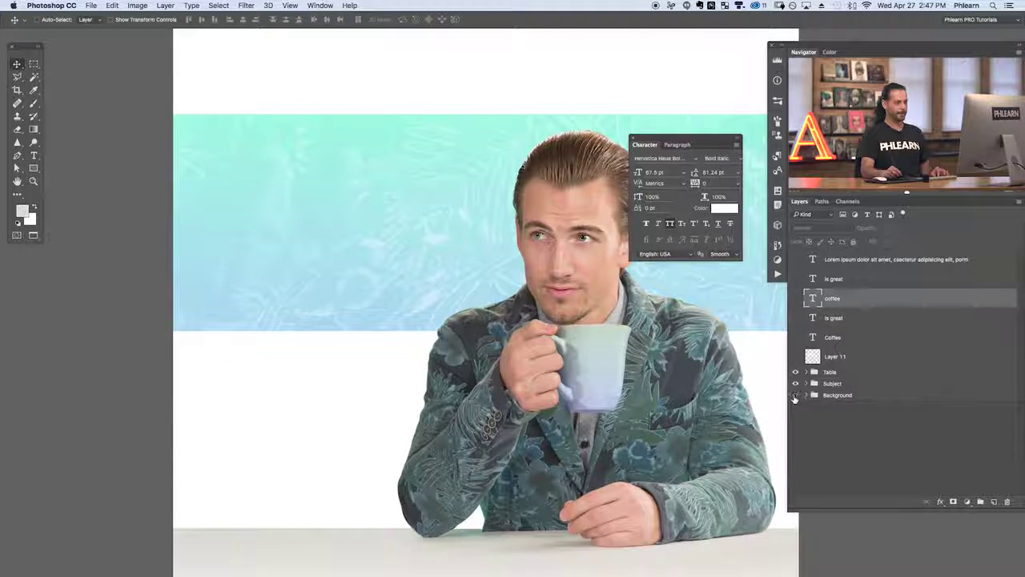
Toggle the visibility of the Background group and expand it to examine the layers that make up the banner.
{"action": "left_click", "coordinate": [795, 395]}
{"action": "left_click", "coordinate": [795, 394]}
{"action": "left_click", "coordinate": [796, 395]}
{"action": "left_click", "coordinate": [795, 395]}
{"action": "left_click", "coordinate": [795, 395]}
{"action": "left_click", "coordinate": [795, 394]}
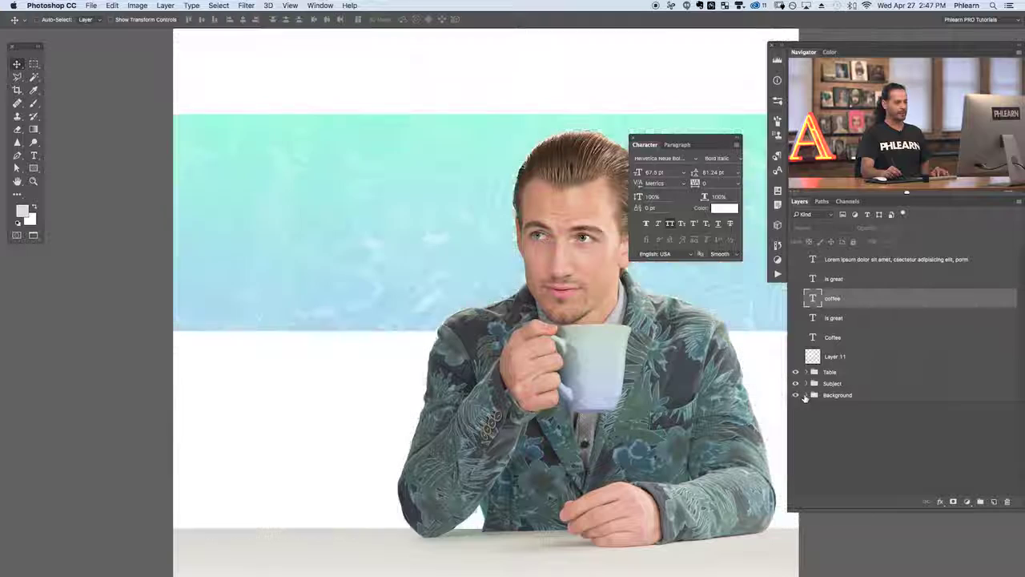
{"action": "left_click", "coordinate": [806, 395]}
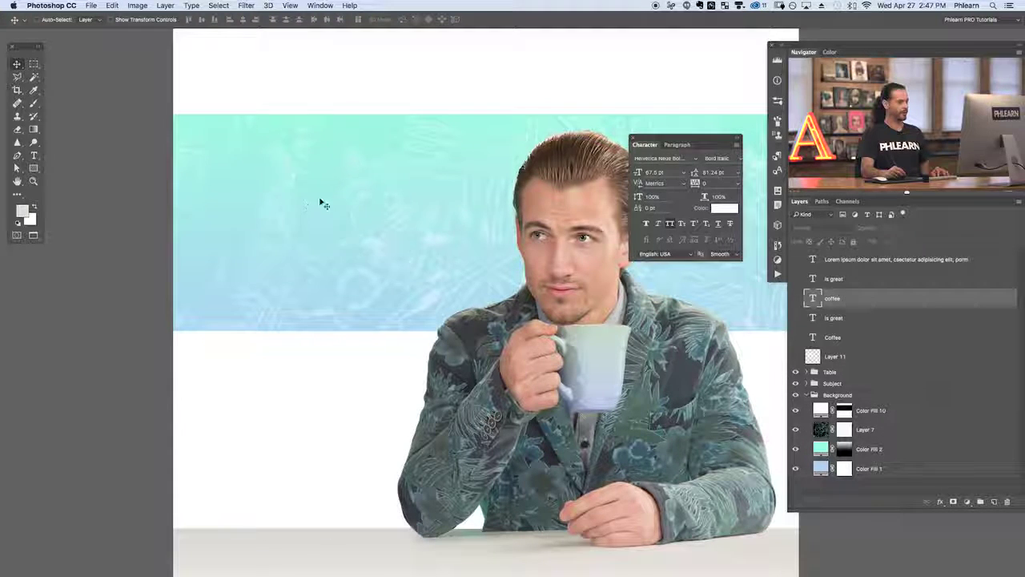
{"action": "left_click_drag", "start_coordinate": [405, 297], "coordinate": [328, 294]}
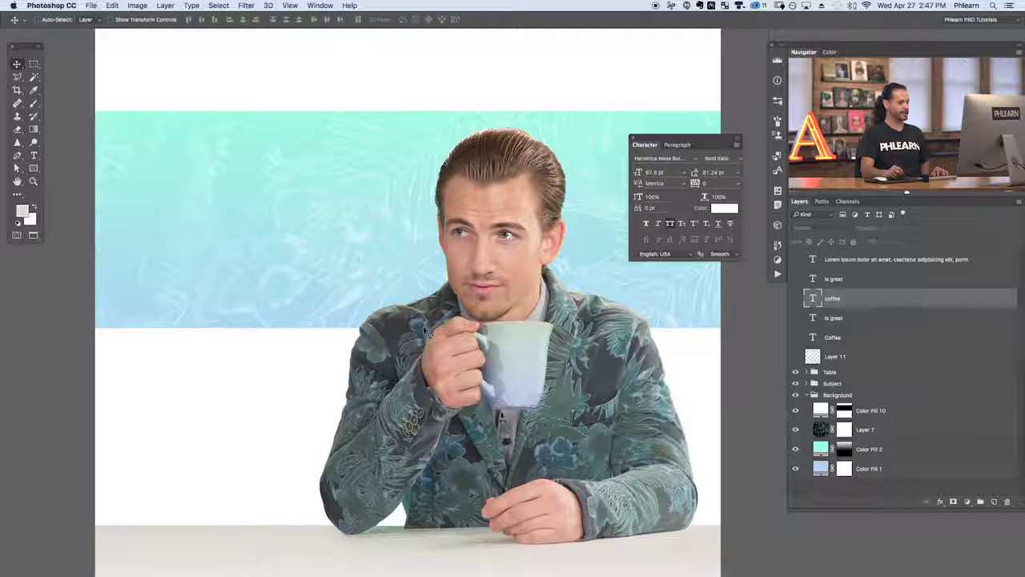
Duplicate the collapsed Background group and merge the copy into a single layer.
{"action": "left_click", "coordinate": [810, 395]}
{"action": "left_click", "coordinate": [806, 395]}
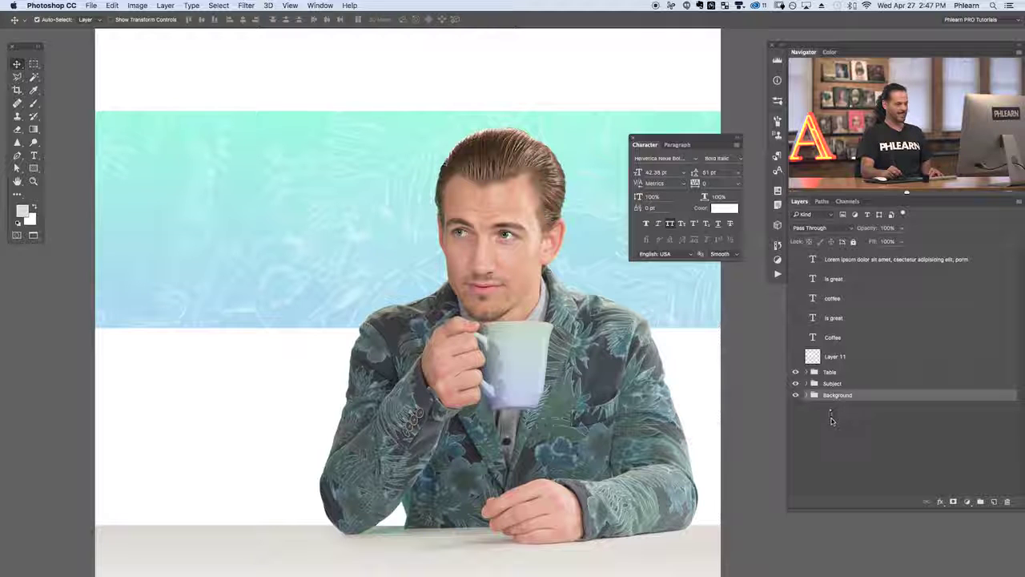
{"action": "key", "text": "super+j"}
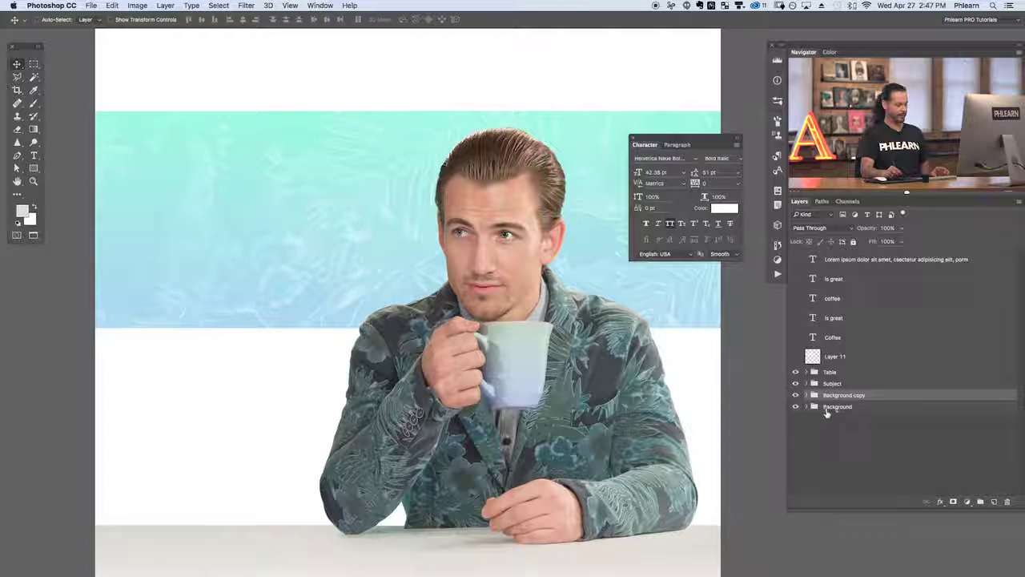
{"action": "key", "text": "super+e"}
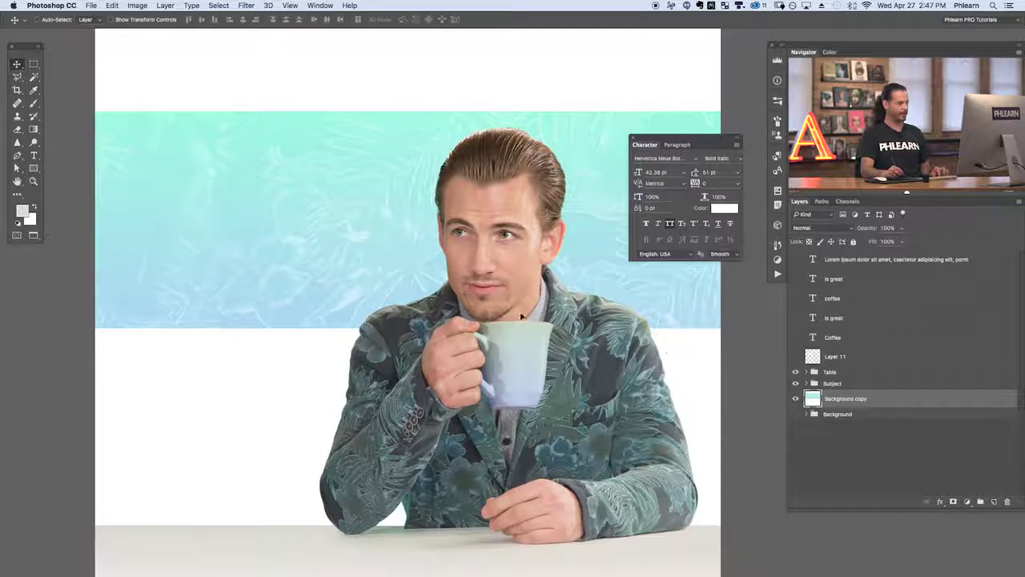
{"action": "left_click_drag", "start_coordinate": [522, 316], "coordinate": [575, 355]}
{"action": "key", "text": "super+z"}
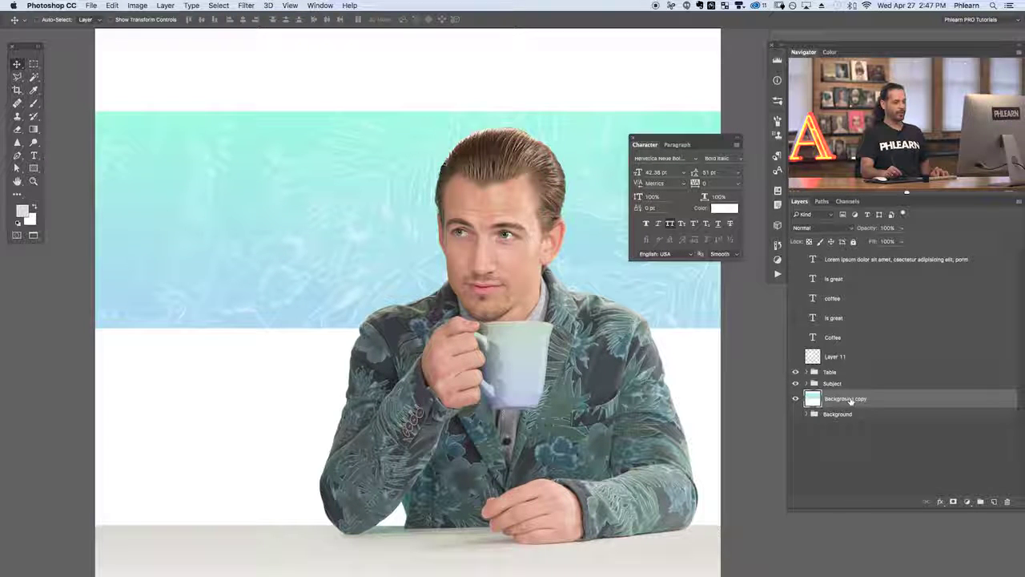
Move the merged Background copy layer directly above the coffee text layer, hide it and show the coffee text.
{"action": "left_click_drag", "start_coordinate": [851, 400], "coordinate": [825, 289]}
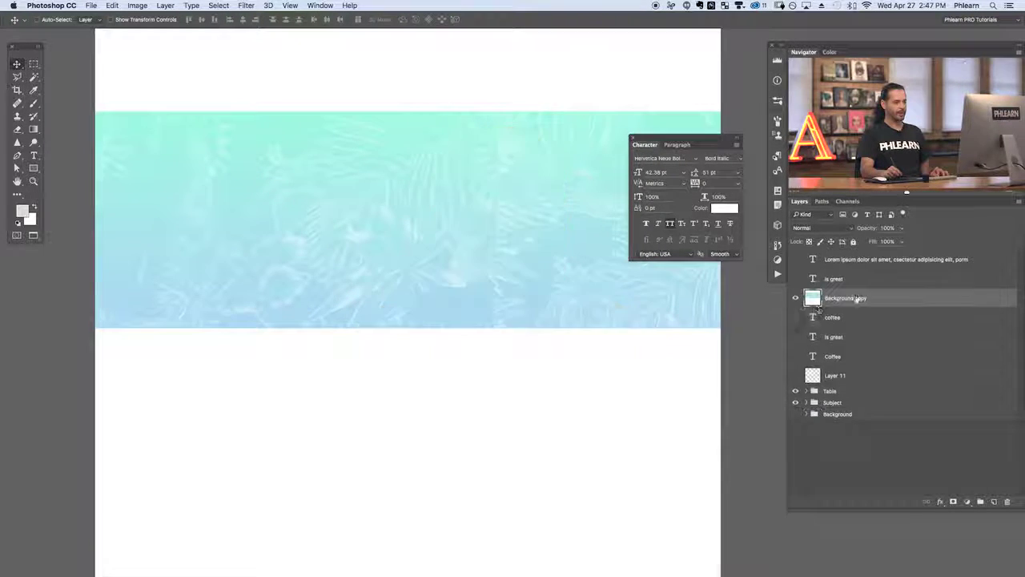
{"action": "left_click", "coordinate": [796, 299]}
{"action": "left_click", "coordinate": [793, 318]}
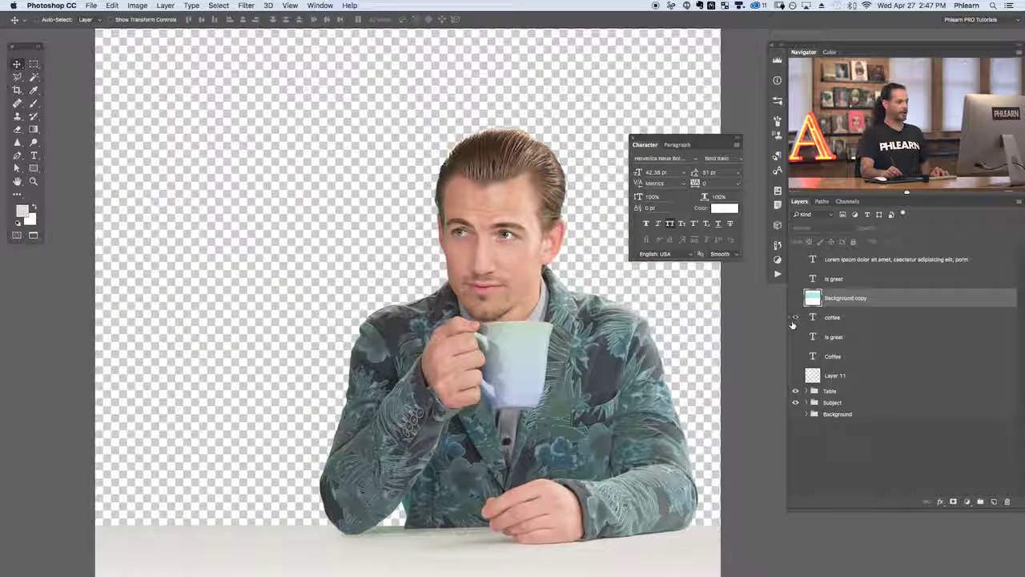
Compare the COFFEE text and the Background copy layer by switching the visibility of each on and off.
{"action": "left_click", "coordinate": [794, 319]}
{"action": "left_click", "coordinate": [794, 319]}
{"action": "left_click", "coordinate": [793, 318]}
{"action": "left_click", "coordinate": [793, 319]}
{"action": "left_click", "coordinate": [794, 318]}
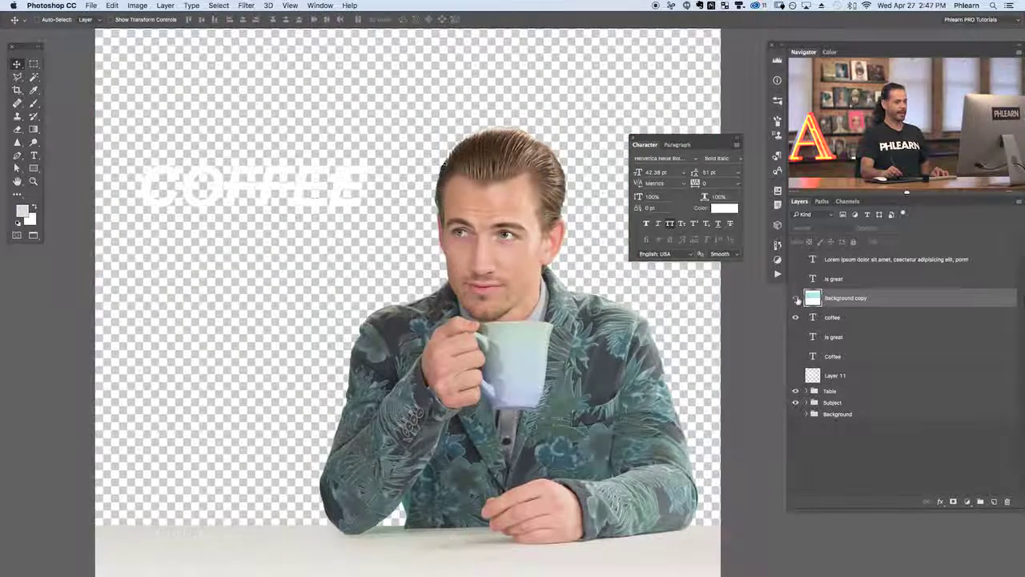
{"action": "left_click", "coordinate": [795, 299]}
{"action": "left_click", "coordinate": [795, 299]}
{"action": "left_click", "coordinate": [795, 299]}
{"action": "left_click", "coordinate": [795, 300]}
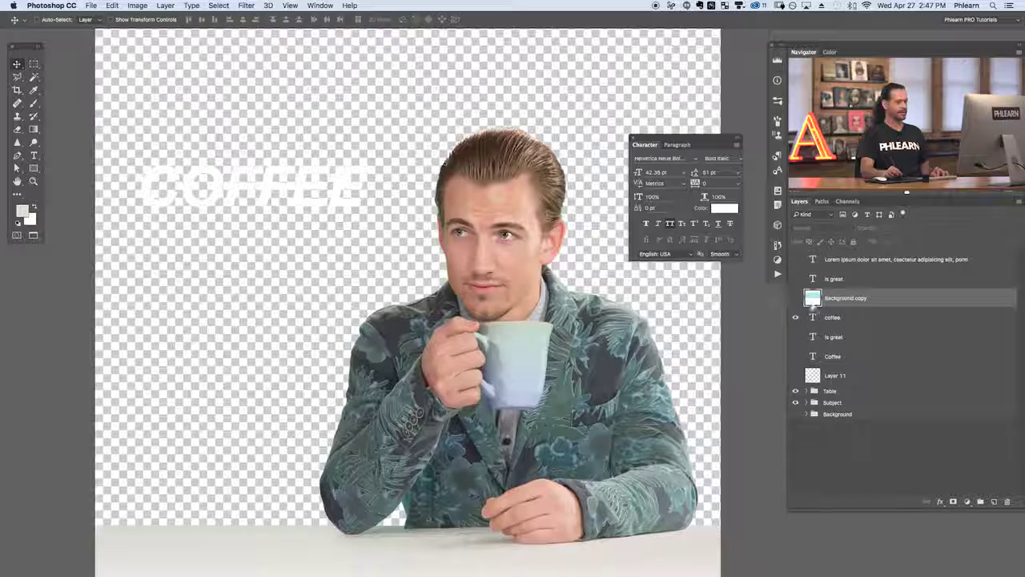
{"action": "scroll", "coordinate": [662, 350], "scroll_direction": "left", "scroll_amount": 2}
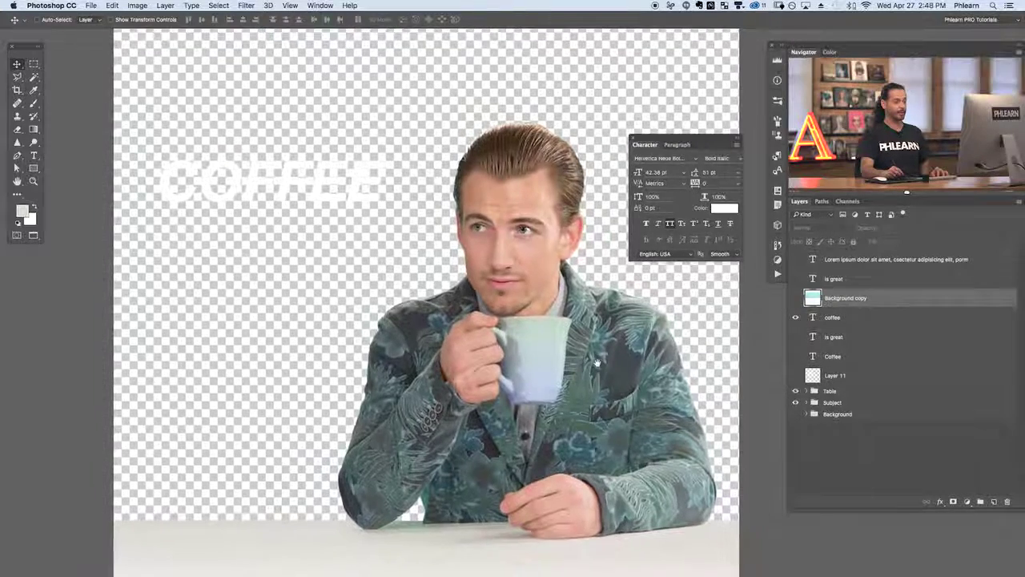
Show the Background copy layer and clip it to the coffee text layer with a clipping mask.
{"action": "left_click", "coordinate": [796, 299]}
{"action": "left_click", "coordinate": [820, 307]}
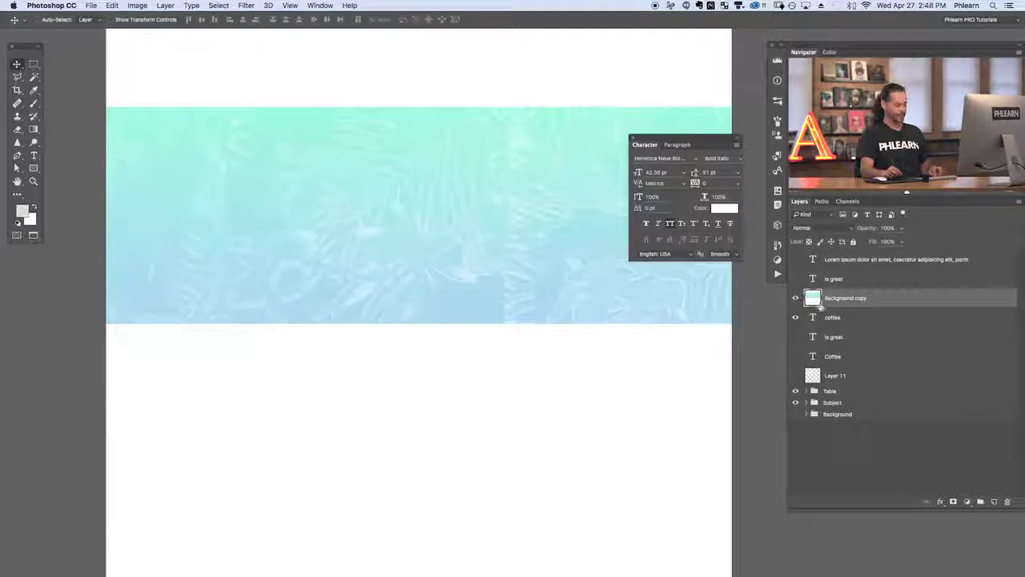
{"action": "left_click", "coordinate": [817, 305], "text": "alt"}
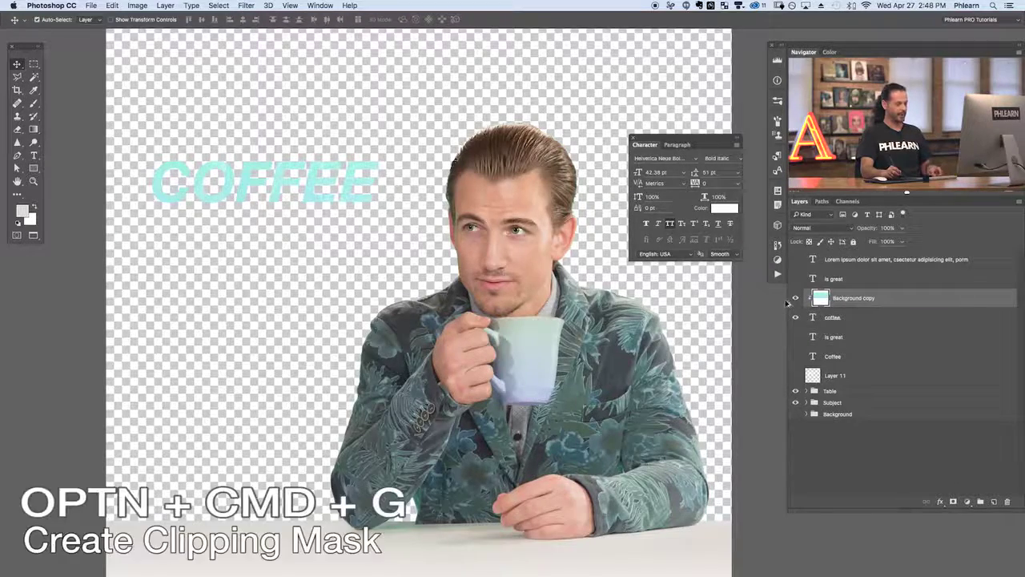
{"action": "key", "text": "alt+super+g"}
{"action": "key", "text": "alt+super+g"}
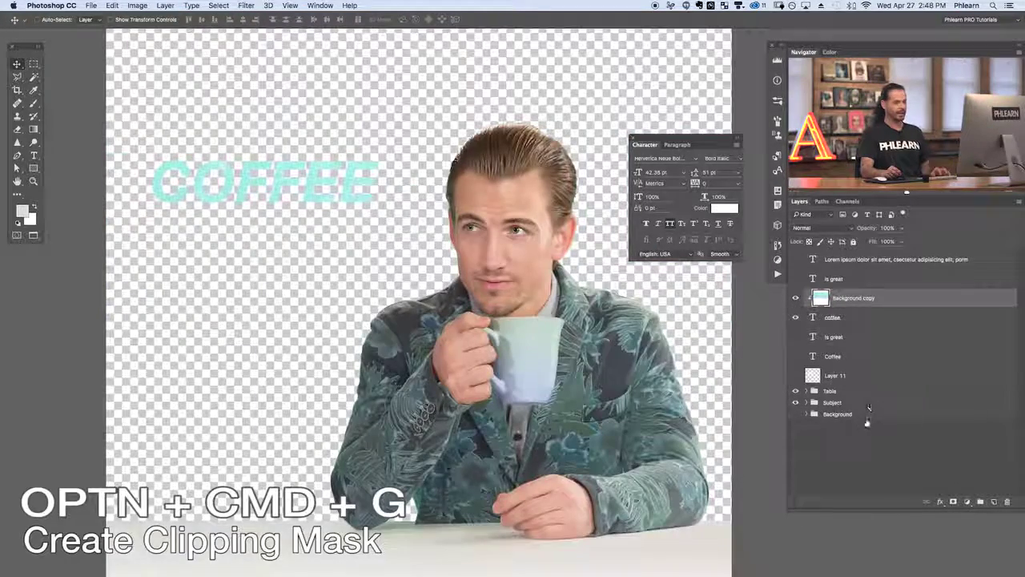
Add a white solid color fill layer and send it to the bottom of the layer stack.
{"action": "left_click", "coordinate": [965, 502]}
{"action": "left_click", "coordinate": [954, 491]}
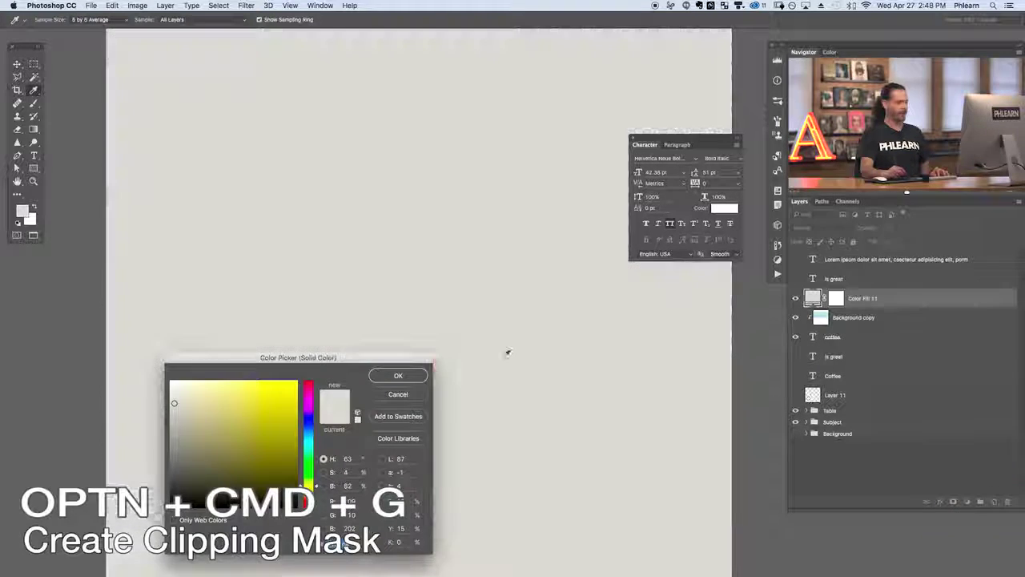
{"action": "left_click", "coordinate": [373, 375]}
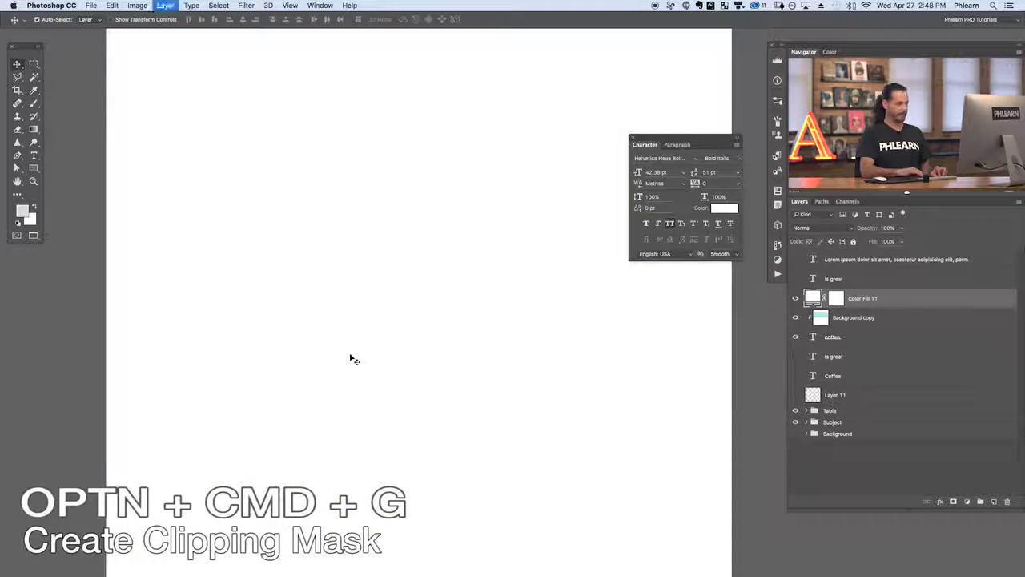
{"action": "key", "text": "super+shift+bracketleft"}
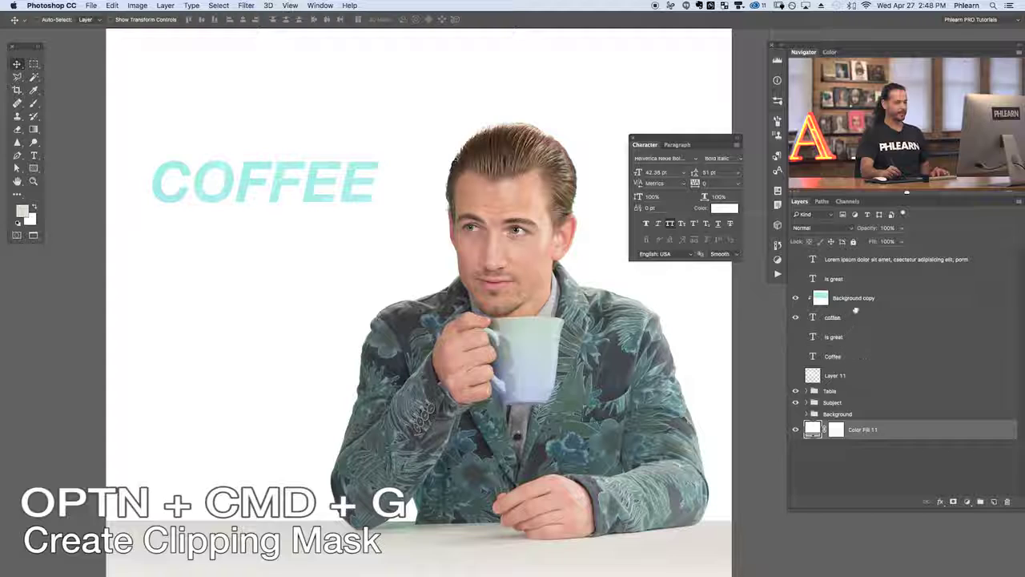
Enlarge the COFFEE text to 78.5 pt and adjust its position beside the man's head.
{"action": "left_click", "coordinate": [854, 316]}
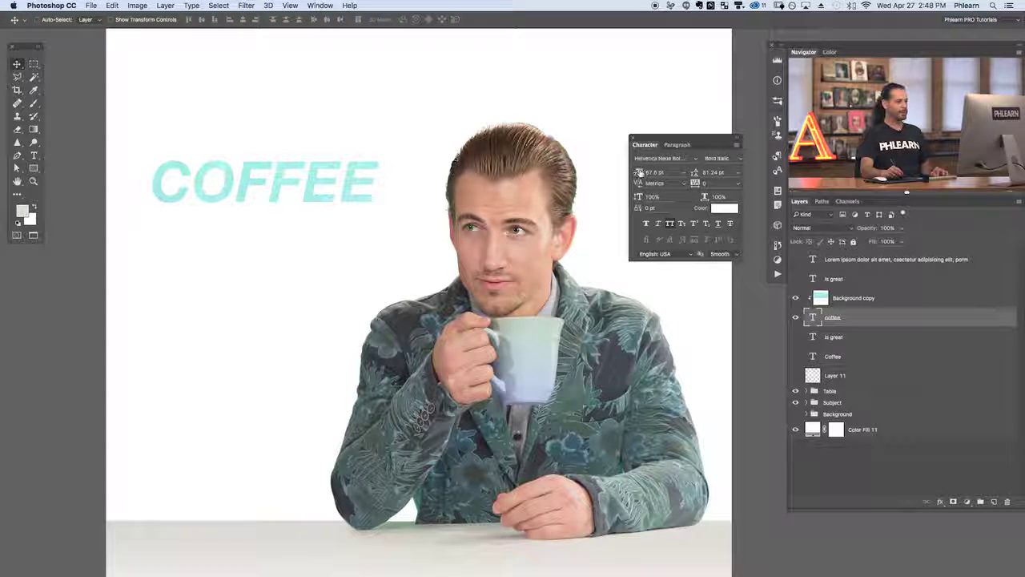
{"action": "left_click_drag", "start_coordinate": [639, 172], "coordinate": [634, 178]}
{"action": "key", "text": "Return"}
{"action": "left_click_drag", "start_coordinate": [487, 319], "coordinate": [532, 314]}
{"action": "mouse_move", "coordinate": [532, 314]}
{"action": "left_mouse_down"}
{"action": "mouse_move", "coordinate": [519, 325]}
{"action": "mouse_move", "coordinate": [519, 309]}
{"action": "mouse_move", "coordinate": [520, 320]}
{"action": "left_mouse_up"}
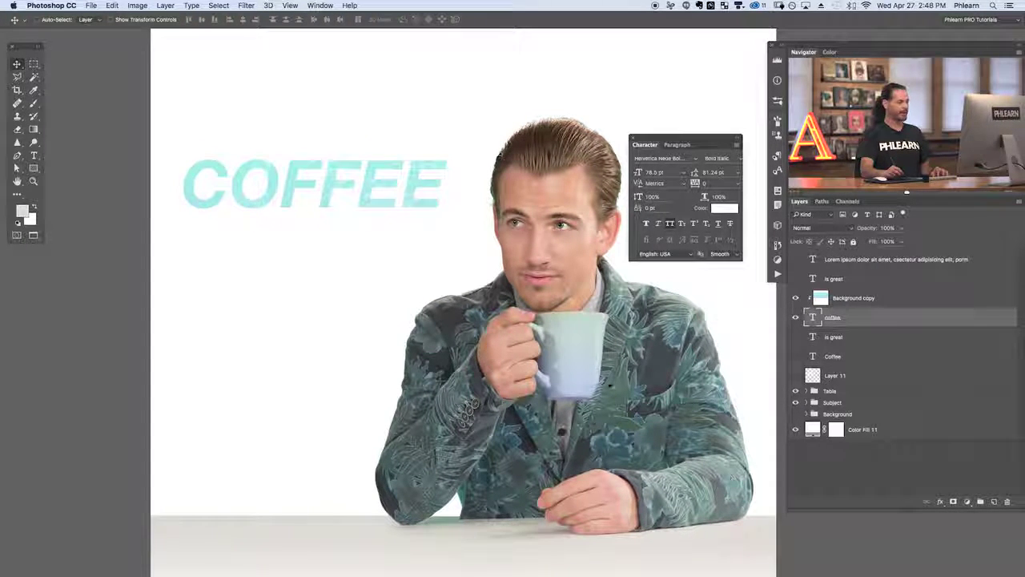
{"action": "left_click_drag", "start_coordinate": [631, 375], "coordinate": [633, 364]}
Scale down the clipped Background copy layer with Free Transform and reposition it over the COFFEE lettering.
{"action": "left_click", "coordinate": [872, 298]}
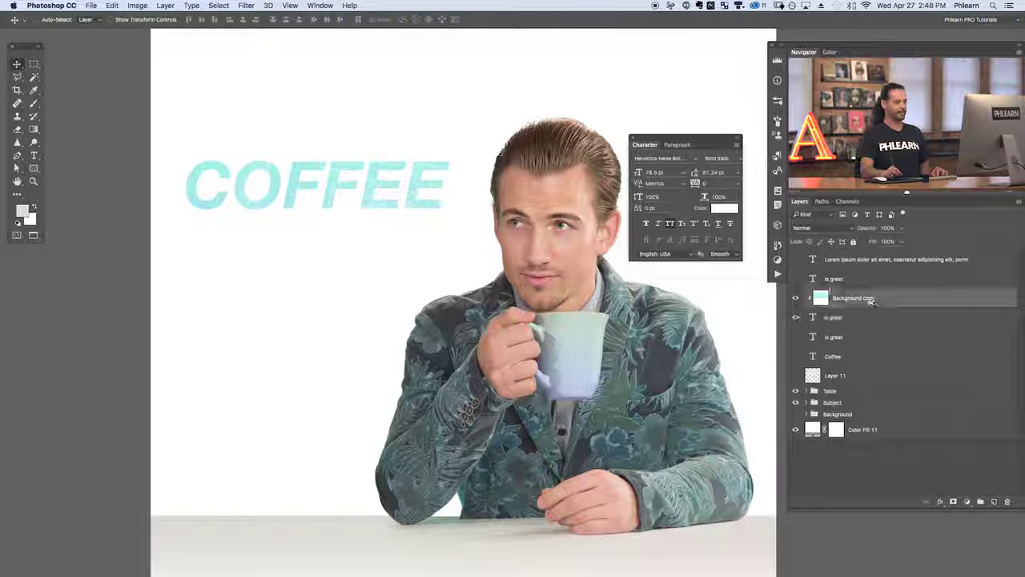
{"action": "key", "text": "super+t"}
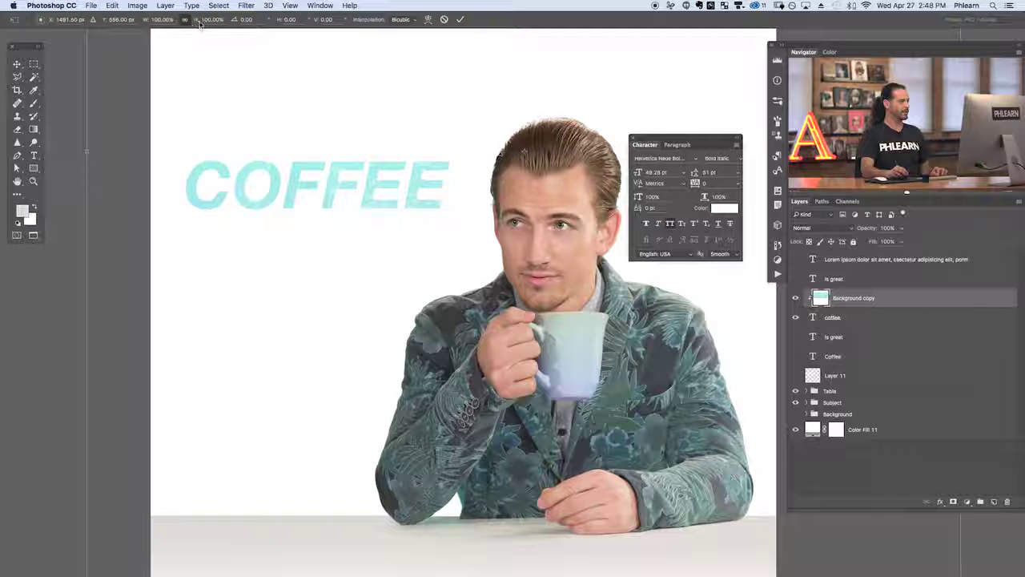
{"action": "left_click_drag", "start_coordinate": [199, 21], "coordinate": [176, 22]}
{"action": "left_click_drag", "start_coordinate": [412, 249], "coordinate": [248, 267]}
{"action": "key", "text": "Return"}
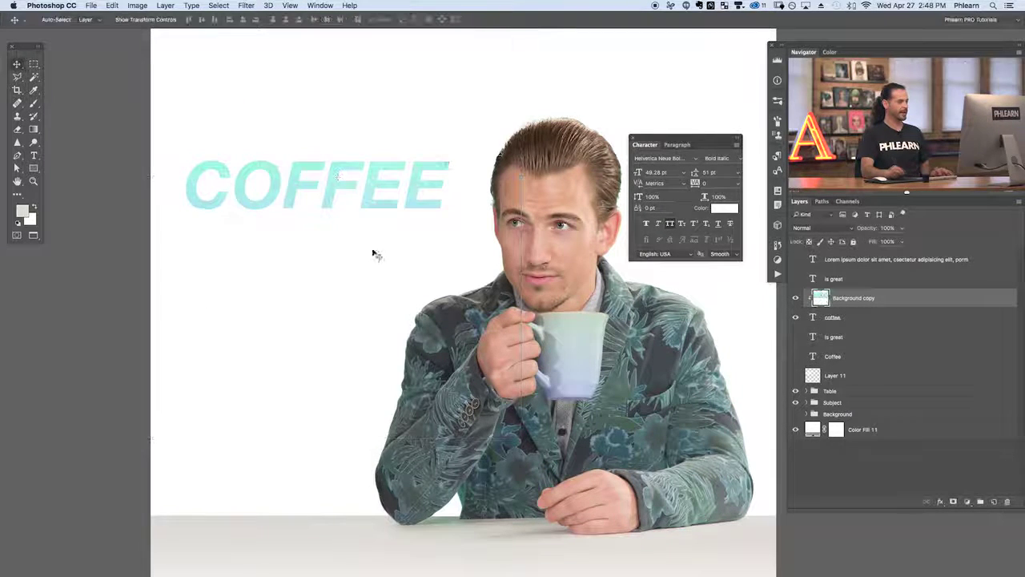
Add a new layer clipped to the COFFEE text and make a rectangular selection around the lettering.
{"action": "left_click", "coordinate": [995, 502]}
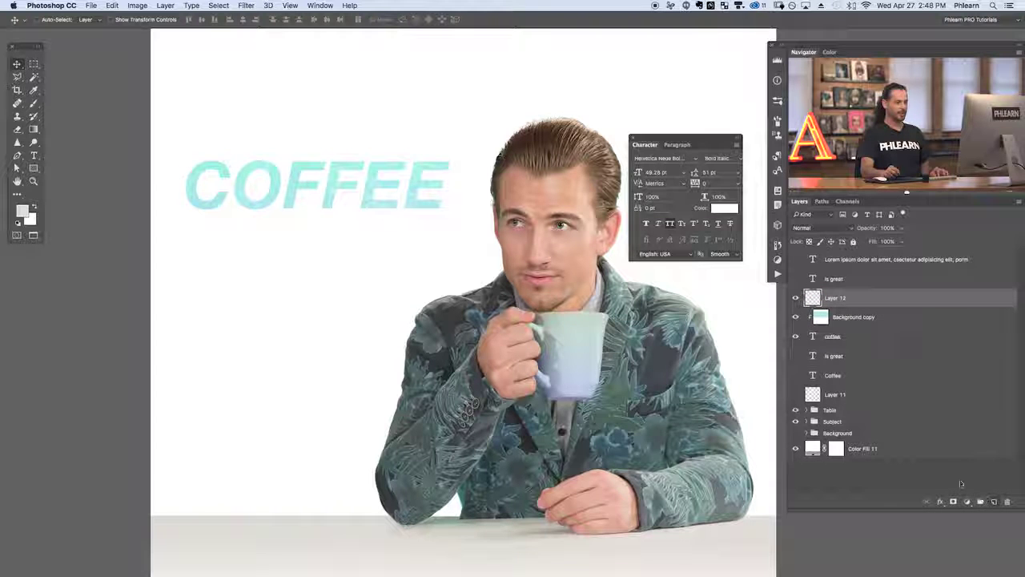
{"action": "key", "text": "alt+super+g"}
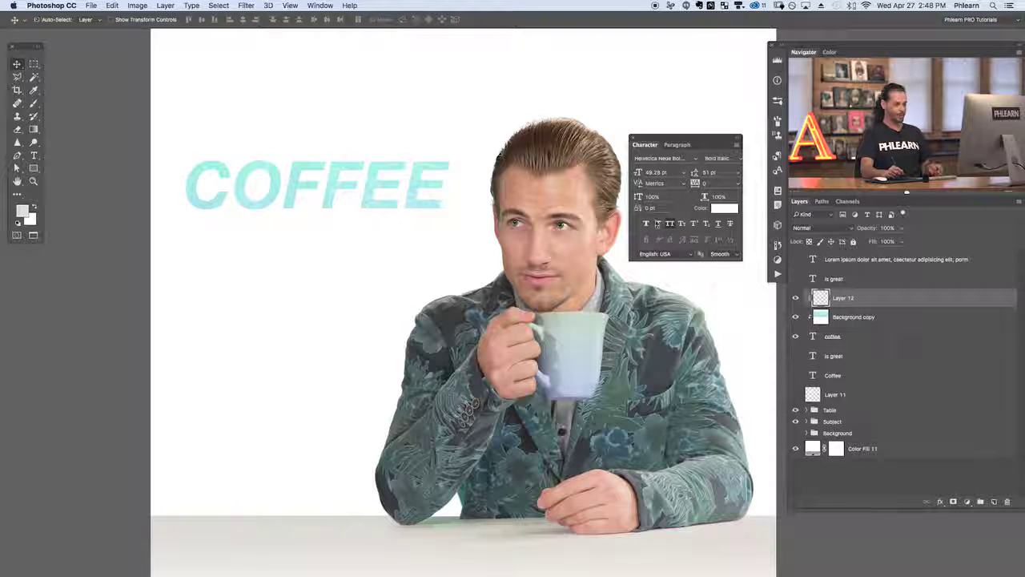
{"action": "left_click_drag", "start_coordinate": [460, 412], "coordinate": [535, 437]}
{"action": "key", "text": "m"}
{"action": "left_click_drag", "start_coordinate": [241, 171], "coordinate": [545, 246]}
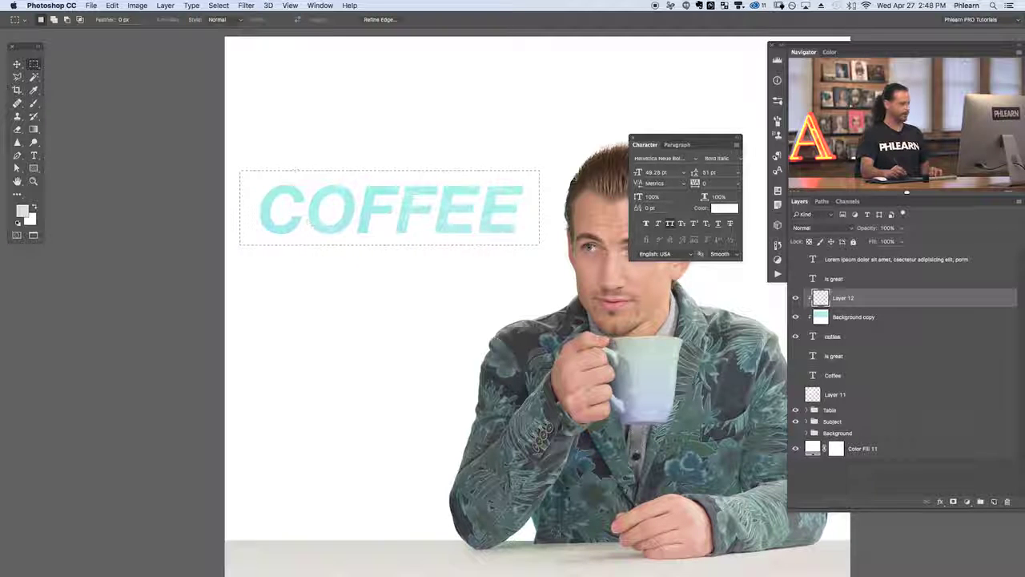
Set the foreground color to bright pink, draw a gradient downward over the COFFEE lettering and deselect.
{"action": "key", "text": "i"}
{"action": "left_click", "coordinate": [22, 209]}
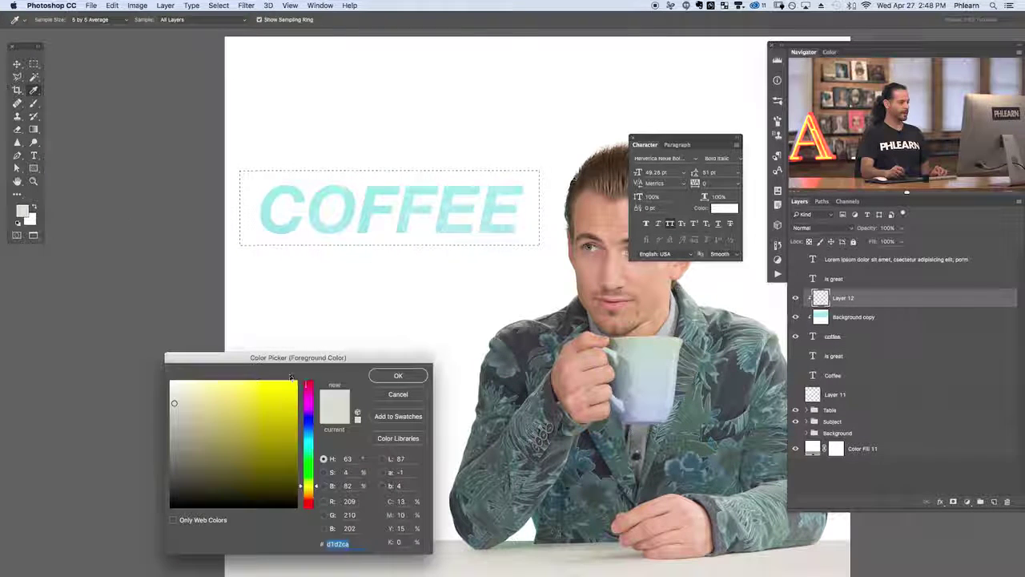
{"action": "left_click", "coordinate": [309, 394]}
{"action": "left_click", "coordinate": [247, 393]}
{"action": "left_click", "coordinate": [398, 375]}
{"action": "key", "text": "g"}
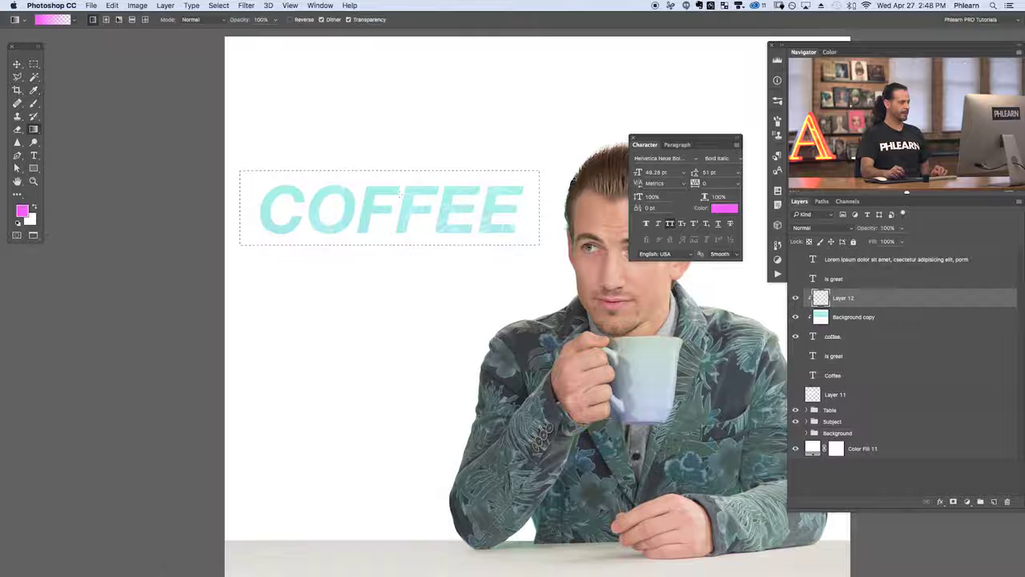
{"action": "left_click_drag", "start_coordinate": [408, 171], "coordinate": [409, 228]}
{"action": "key", "text": "super+d"}
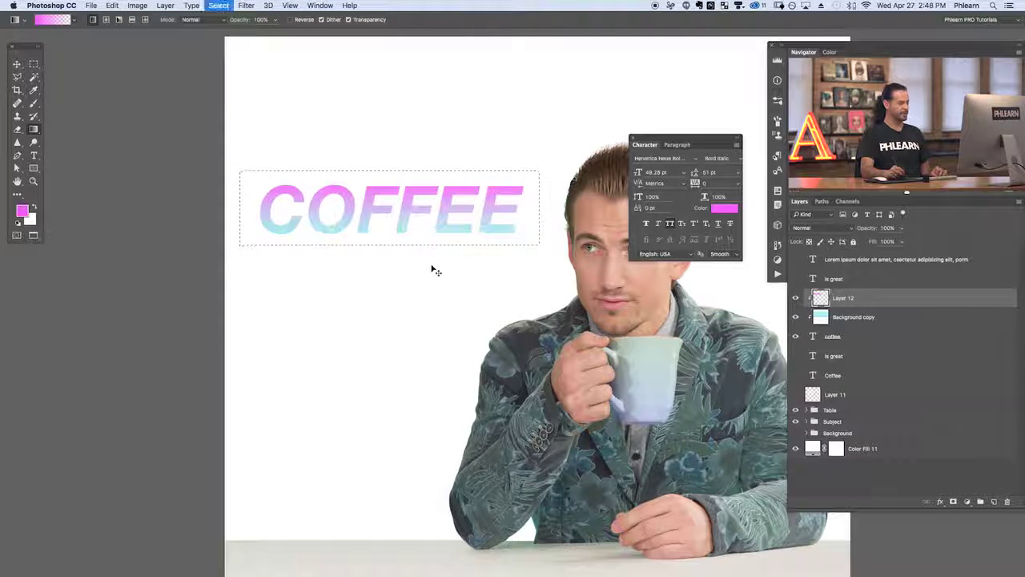
Try Soft Light on the clipped pink gradient layer and set its blend mode to Overlay.
{"action": "left_click", "coordinate": [807, 231]}
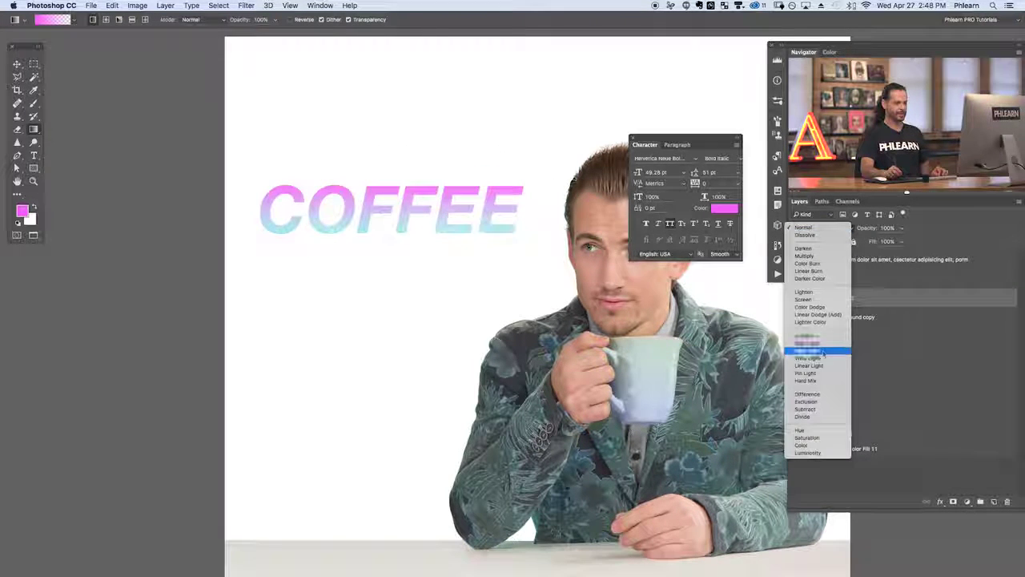
{"action": "left_click", "coordinate": [790, 346]}
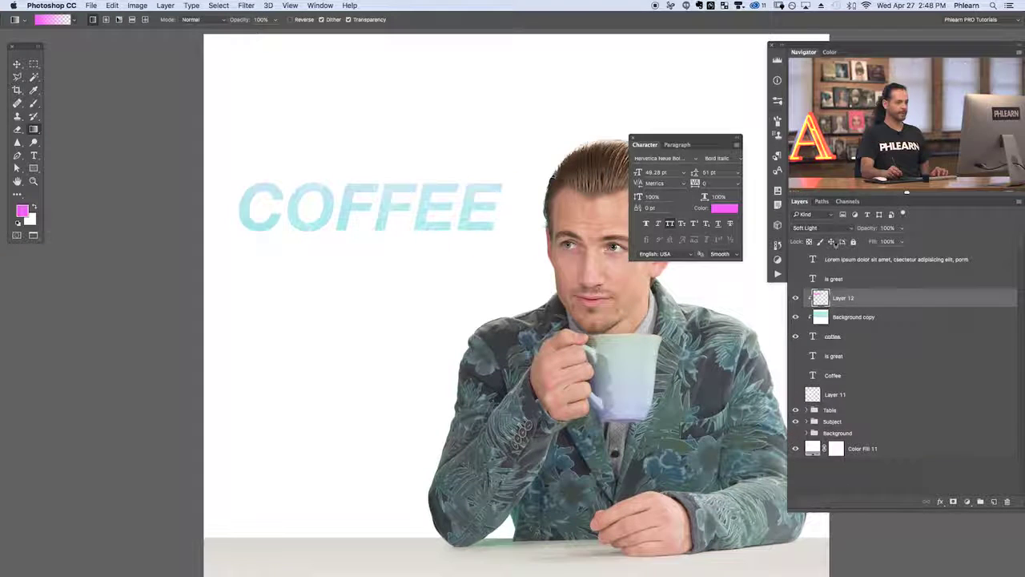
{"action": "left_click", "coordinate": [819, 228]}
{"action": "left_click", "coordinate": [820, 221]}
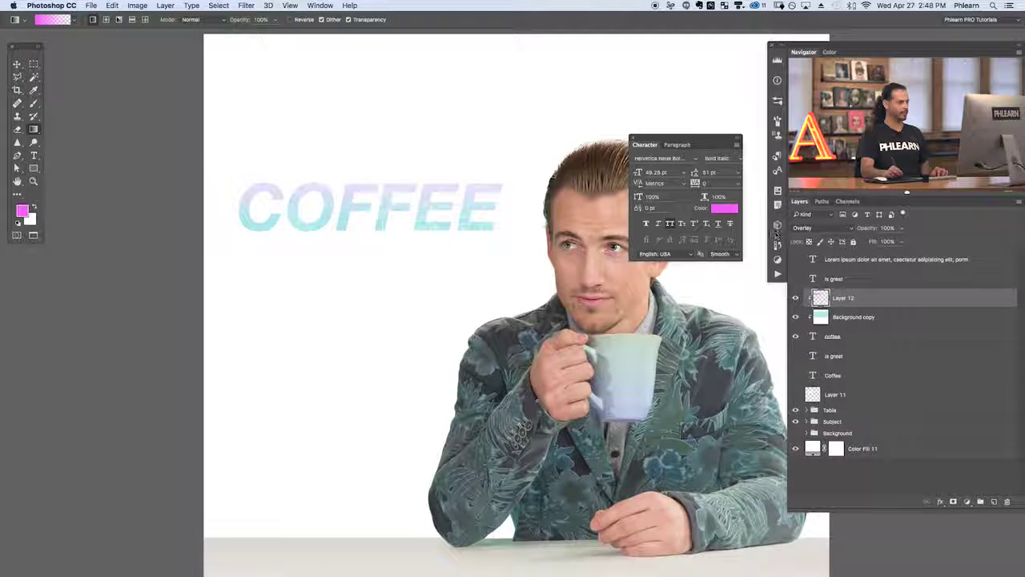
Compare the COFFEE lettering with its clipped layers and the base text layer hidden and shown.
{"action": "left_click_drag", "start_coordinate": [597, 321], "coordinate": [533, 312]}
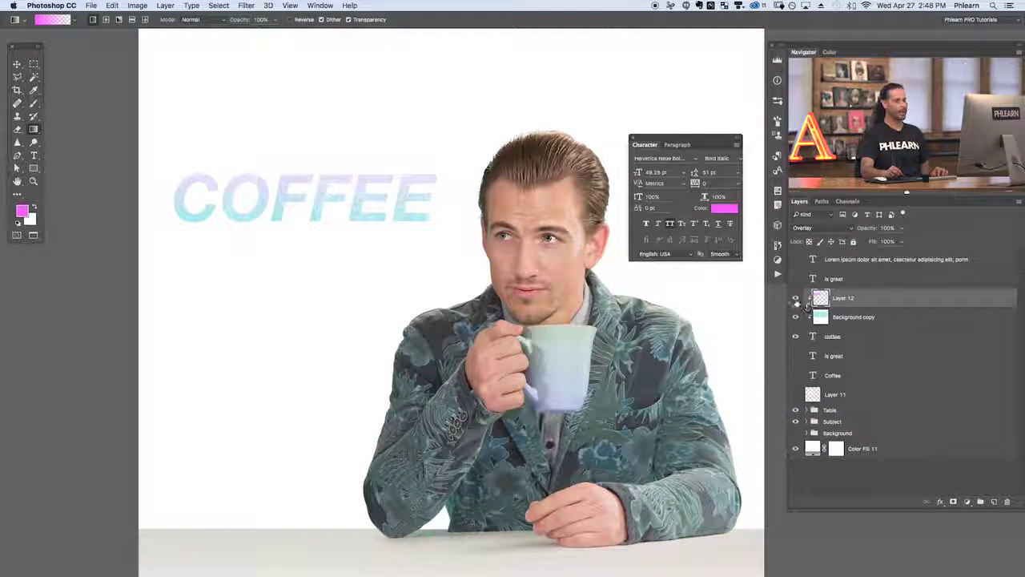
{"action": "left_click_drag", "start_coordinate": [794, 298], "coordinate": [795, 318]}
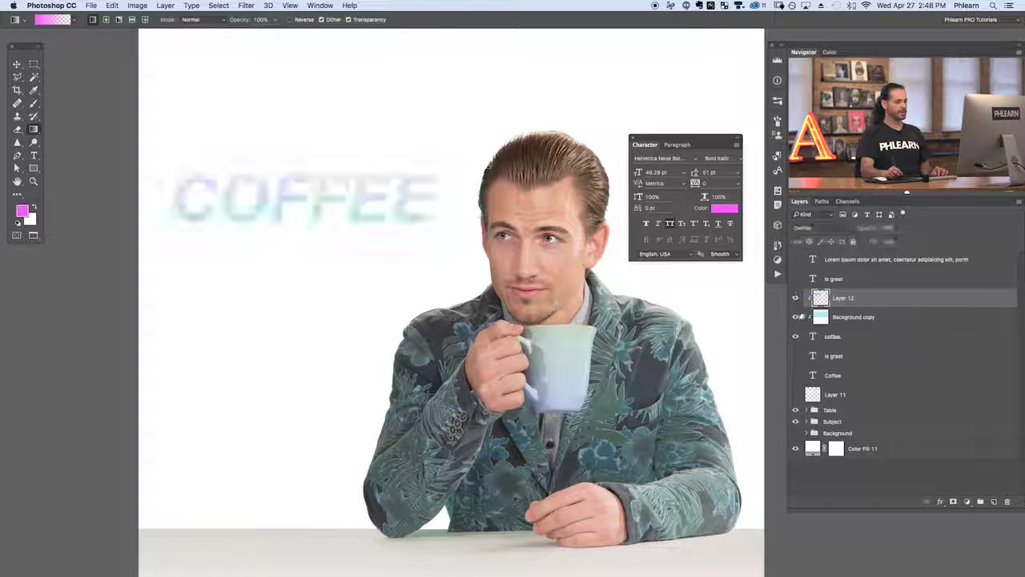
{"action": "left_click", "coordinate": [794, 338]}
{"action": "left_click", "coordinate": [794, 338]}
{"action": "left_click", "coordinate": [795, 338]}
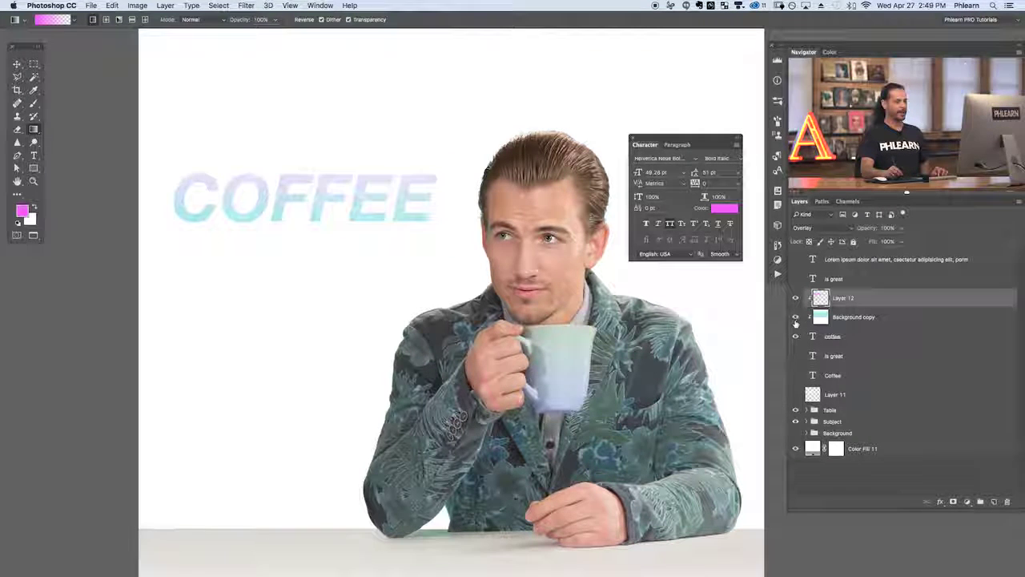
{"action": "left_click", "coordinate": [795, 317]}
{"action": "left_click", "coordinate": [795, 317]}
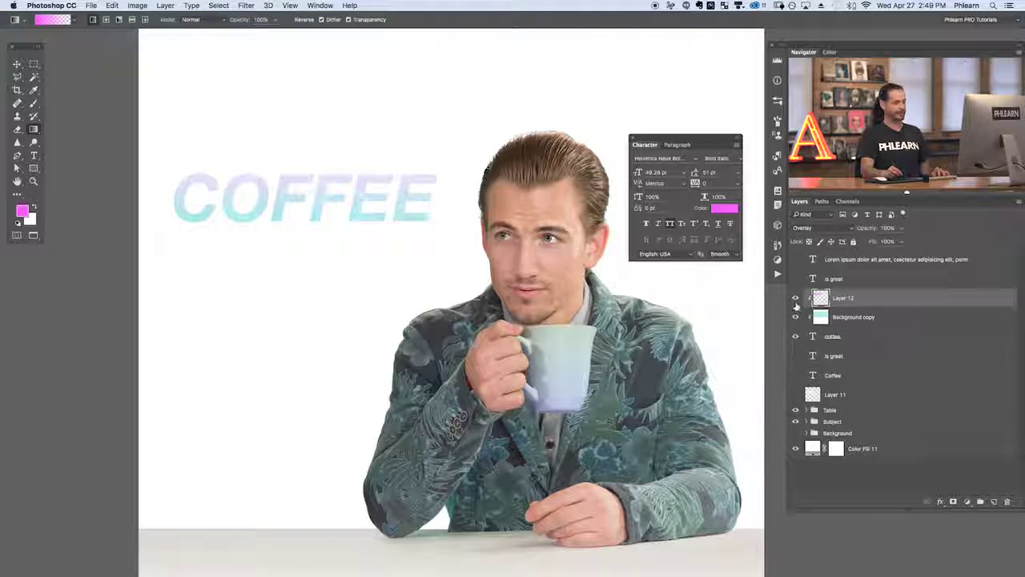
Try repositioning the clipped texture and pink gradient within the COFFEE lettering using the Move tool.
{"action": "key", "text": "v"}
{"action": "left_click_drag", "start_coordinate": [499, 280], "coordinate": [507, 312]}
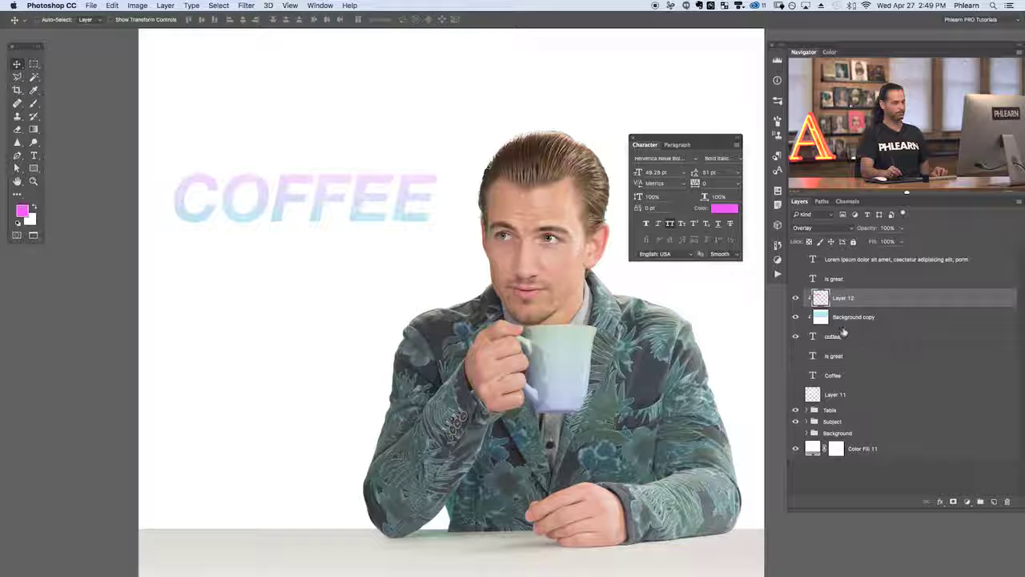
{"action": "left_click_drag", "start_coordinate": [510, 344], "coordinate": [517, 325]}
Step back through the history to remove the clipped gradient and Background copy from COFFEE, and show the Background group.
{"action": "key", "text": "alt+super+z"}
{"action": "key", "text": "alt+super+z"}
{"action": "key", "text": "alt+super+z"}
{"action": "key", "text": "alt+super+z"}
{"action": "key", "text": "alt+super+z"}
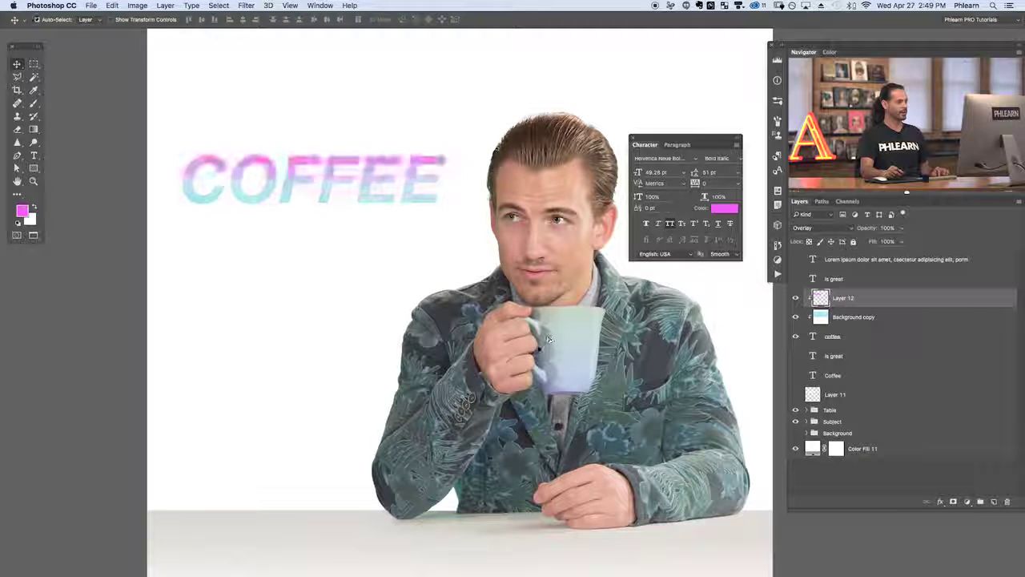
{"action": "key", "text": "alt+super+z"}
{"action": "key", "text": "alt+super+z"}
{"action": "key", "text": "alt+super+z"}
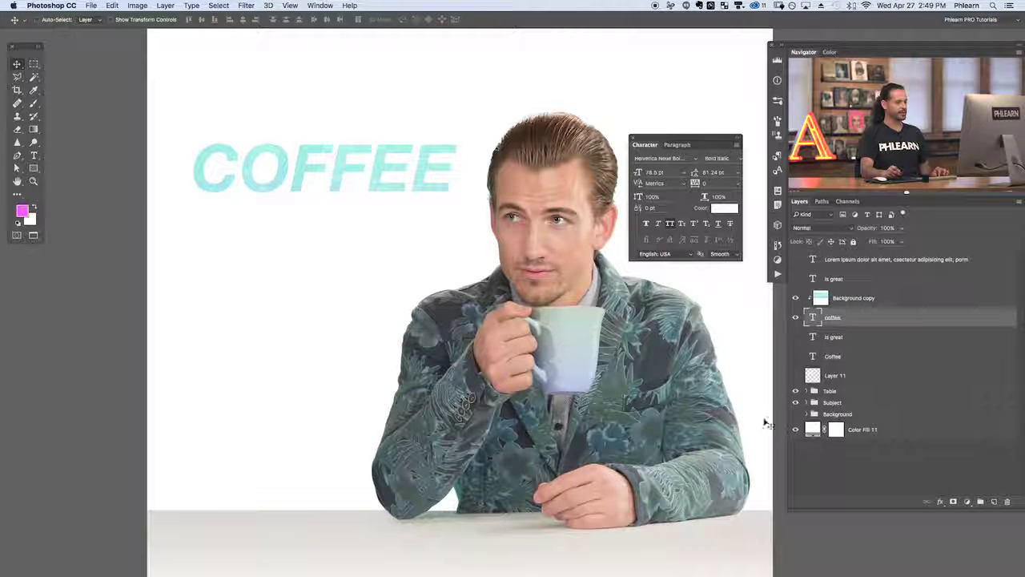
{"action": "left_click", "coordinate": [796, 416]}
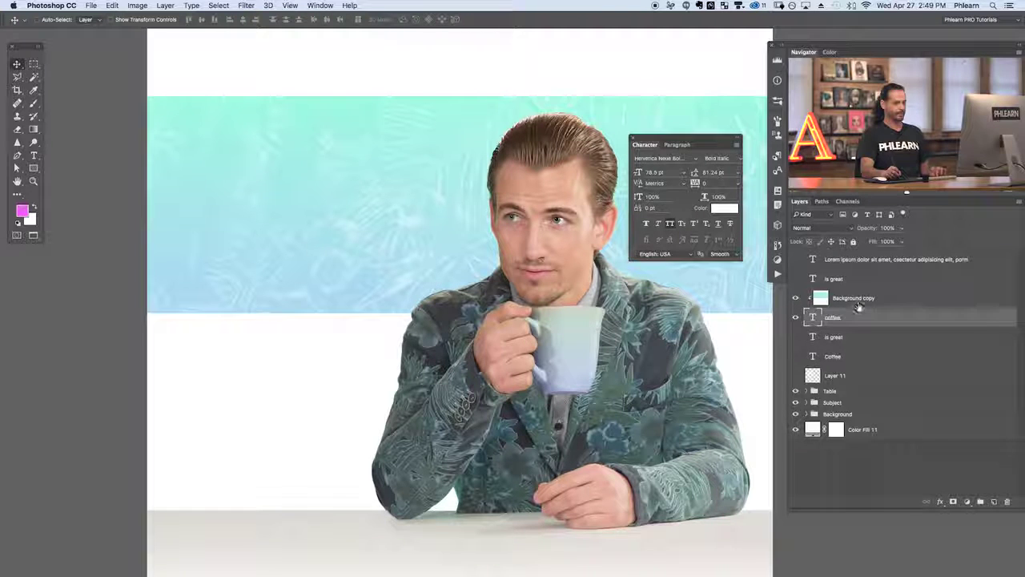
{"action": "left_click", "coordinate": [861, 305]}
{"action": "key", "text": "alt+super+z"}
Show the upper "is great" text layer, and preview the Lorem ipsum text layer before hiding it again.
{"action": "left_click", "coordinate": [795, 278]}
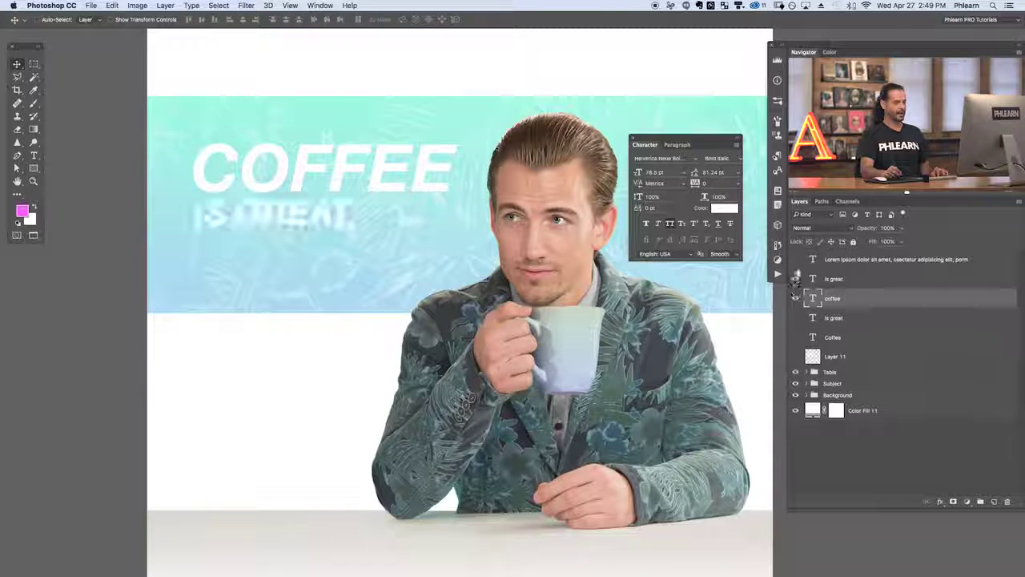
{"action": "left_click", "coordinate": [795, 258]}
{"action": "scroll", "coordinate": [574, 365], "scroll_direction": "right", "scroll_amount": 2}
{"action": "mouse_move", "coordinate": [573, 366]}
{"action": "left_mouse_down"}
{"action": "mouse_move", "coordinate": [564, 368]}
{"action": "mouse_move", "coordinate": [583, 382]}
{"action": "left_mouse_up"}
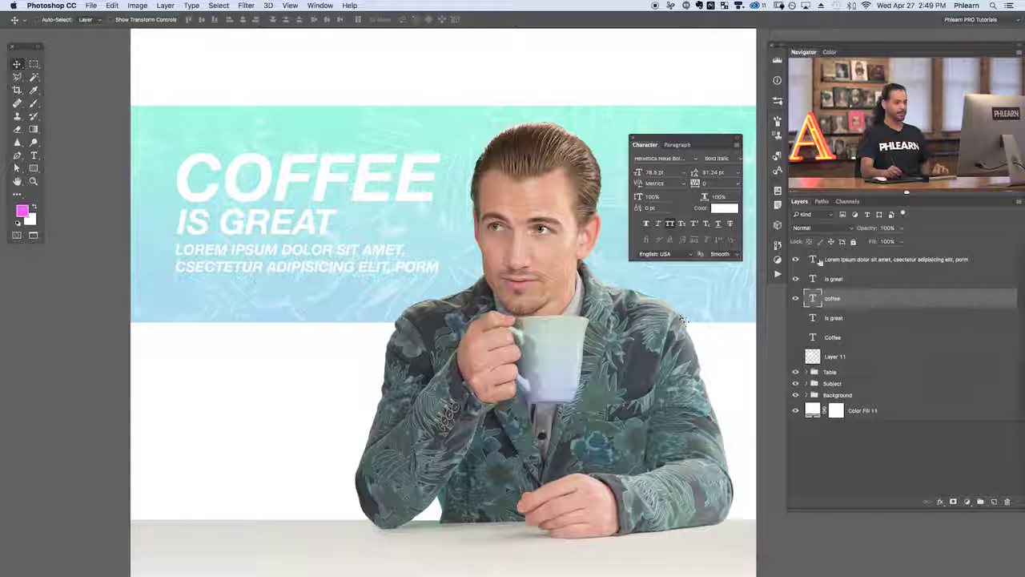
{"action": "left_click", "coordinate": [795, 259]}
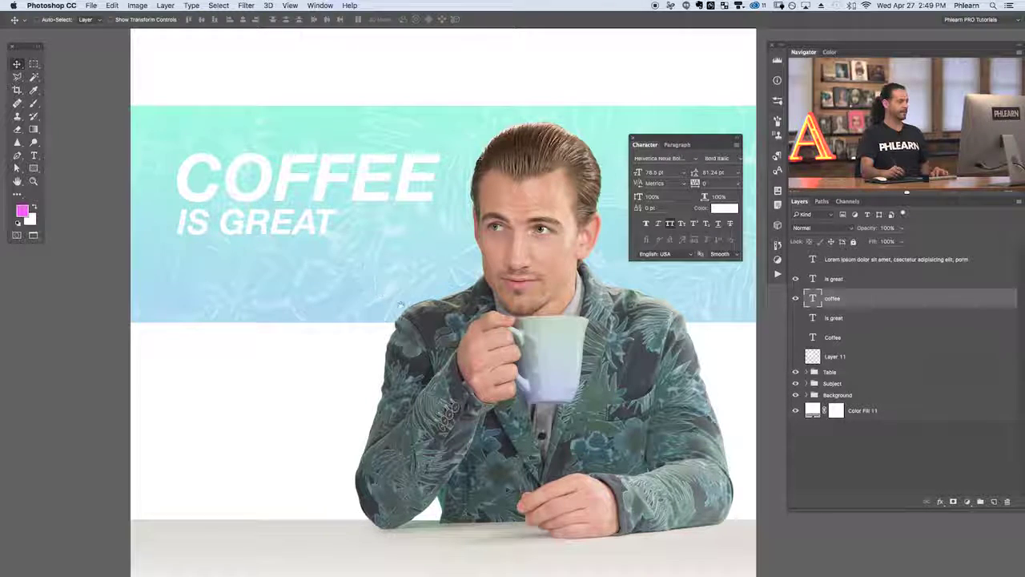
Close the Character panel, scale the COFFEE text down with Free Transform and nudge it up clear of IS GREAT.
{"action": "left_click_drag", "start_coordinate": [400, 304], "coordinate": [513, 351]}
{"action": "key", "text": "super+plus"}
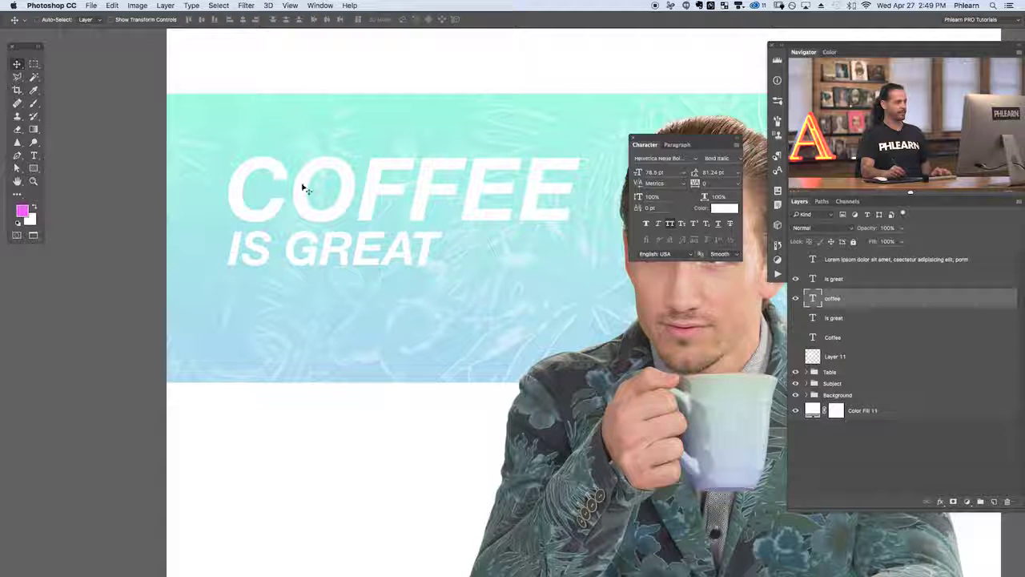
{"action": "left_click_drag", "start_coordinate": [480, 269], "coordinate": [464, 271]}
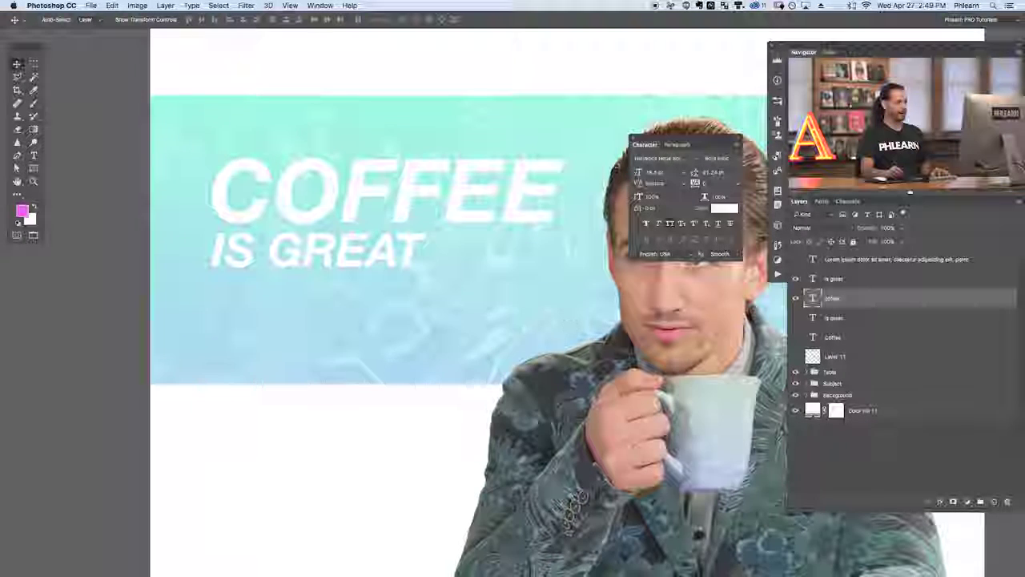
{"action": "left_click", "coordinate": [634, 140]}
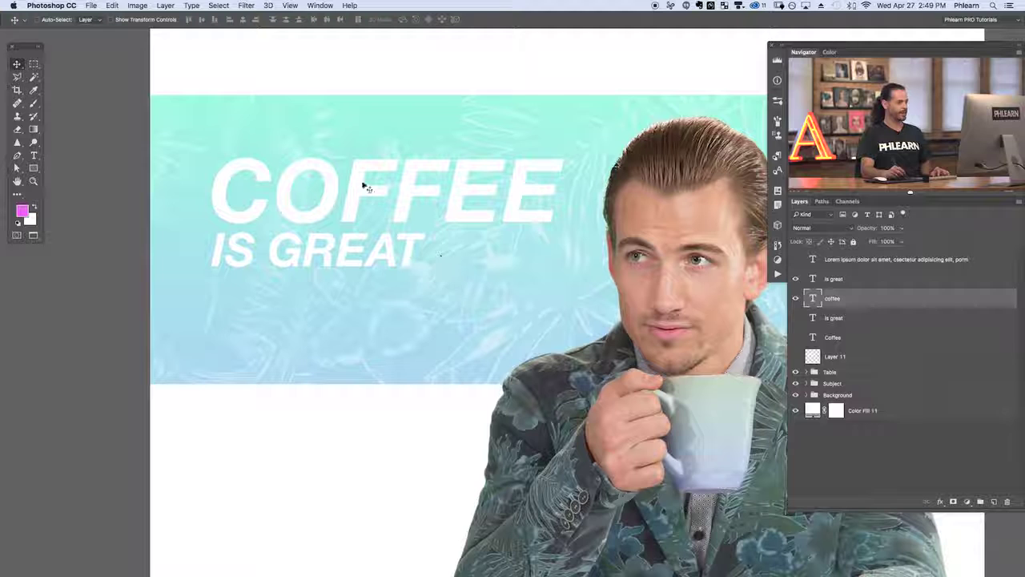
{"action": "left_click_drag", "start_coordinate": [457, 296], "coordinate": [488, 307]}
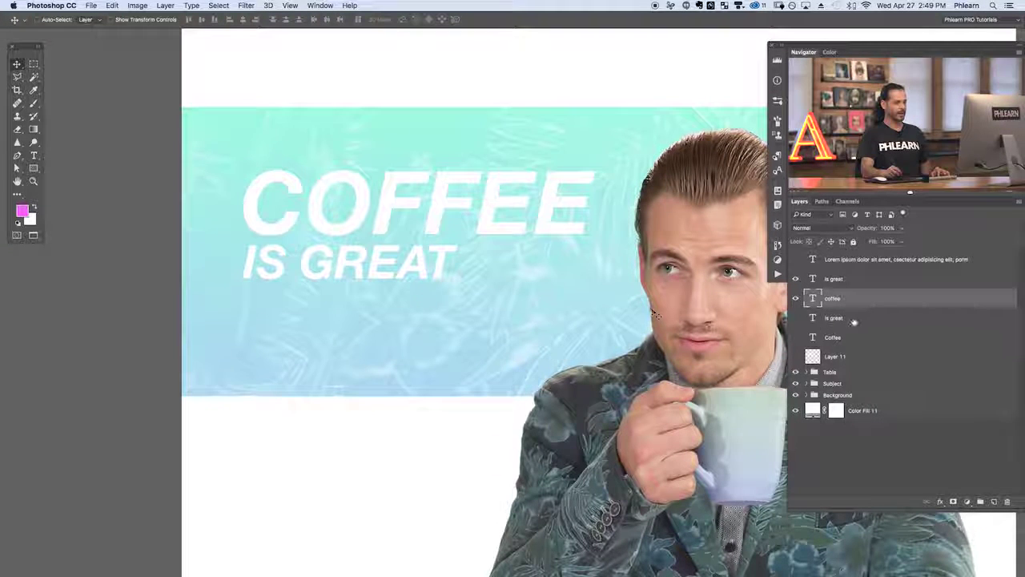
{"action": "key", "text": "super+t"}
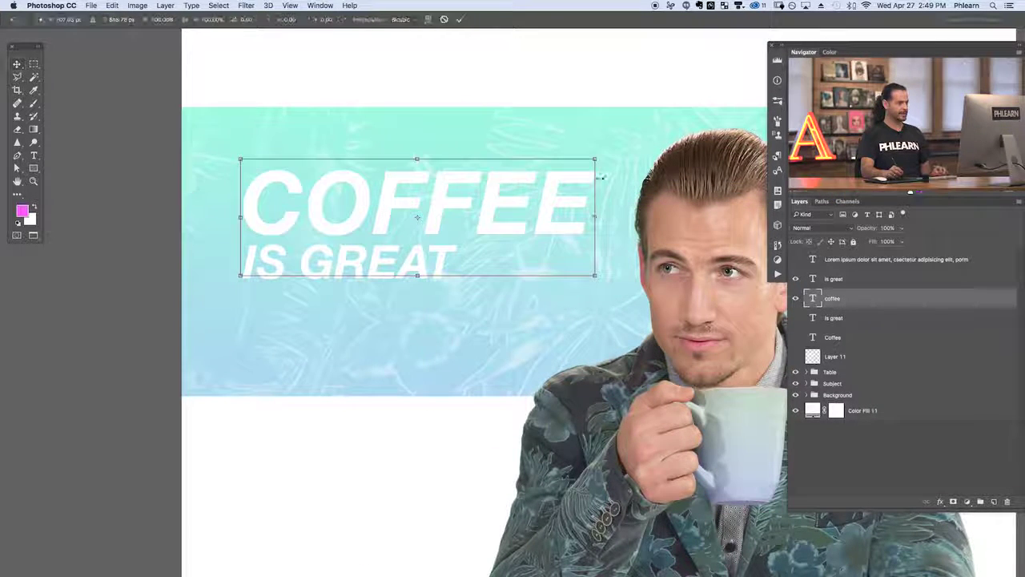
{"action": "left_click_drag", "start_coordinate": [594, 158], "coordinate": [483, 211]}
{"action": "key", "text": "Return"}
{"action": "left_click_drag", "start_coordinate": [286, 271], "coordinate": [316, 298]}
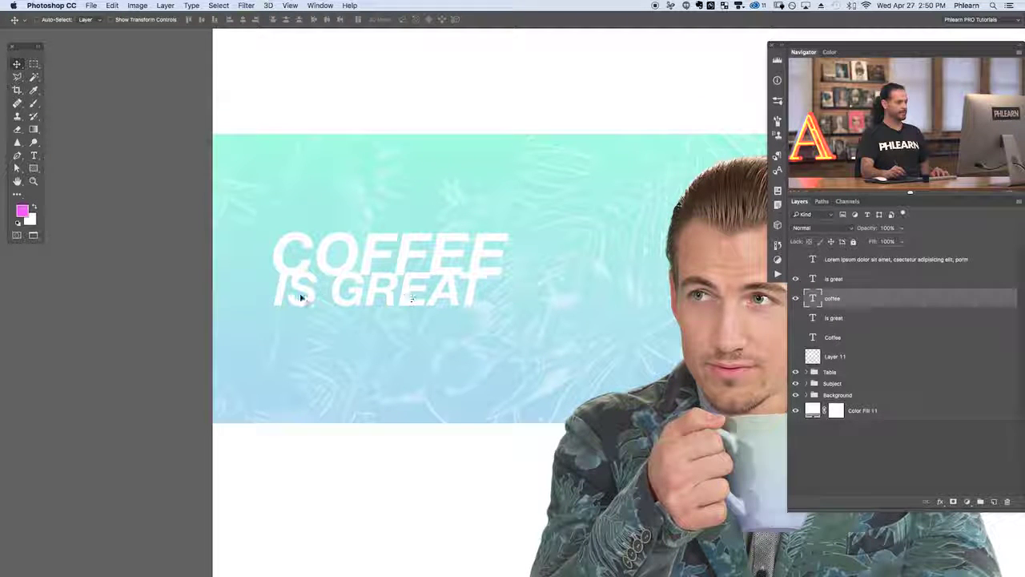
{"action": "key", "text": "shift+Up"}
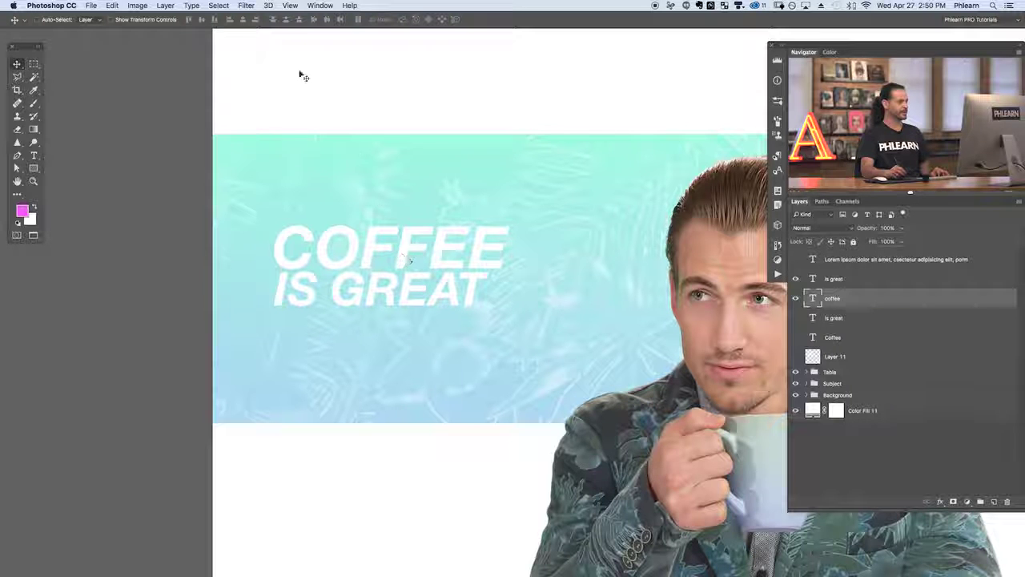
Reopen the Character panel and set the visible IS GREAT text's font size to 29.5 pt.
{"action": "left_click", "coordinate": [320, 6]}
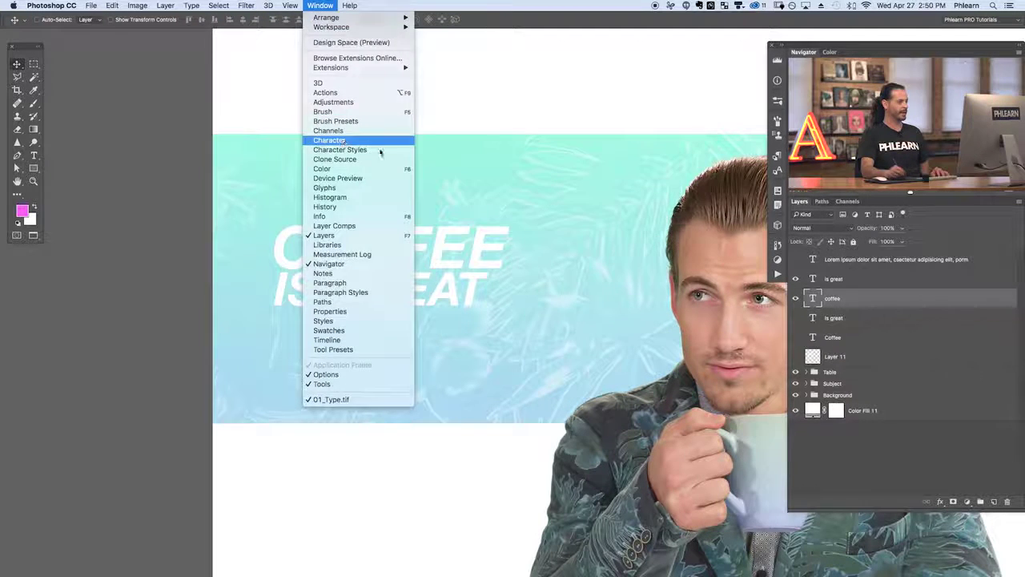
{"action": "left_click", "coordinate": [376, 138]}
{"action": "left_click", "coordinate": [833, 278]}
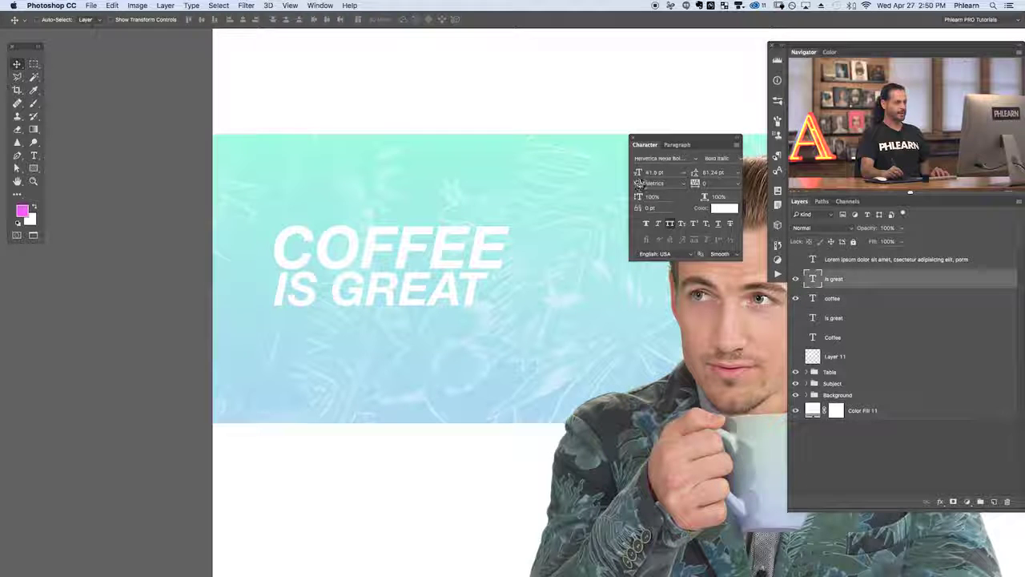
{"action": "left_click", "coordinate": [637, 176]}
{"action": "left_click_drag", "start_coordinate": [637, 176], "coordinate": [637, 174]}
Try the Medium font style on IS GREAT, settle on Italic and set its tracking to 100.
{"action": "left_click", "coordinate": [740, 159]}
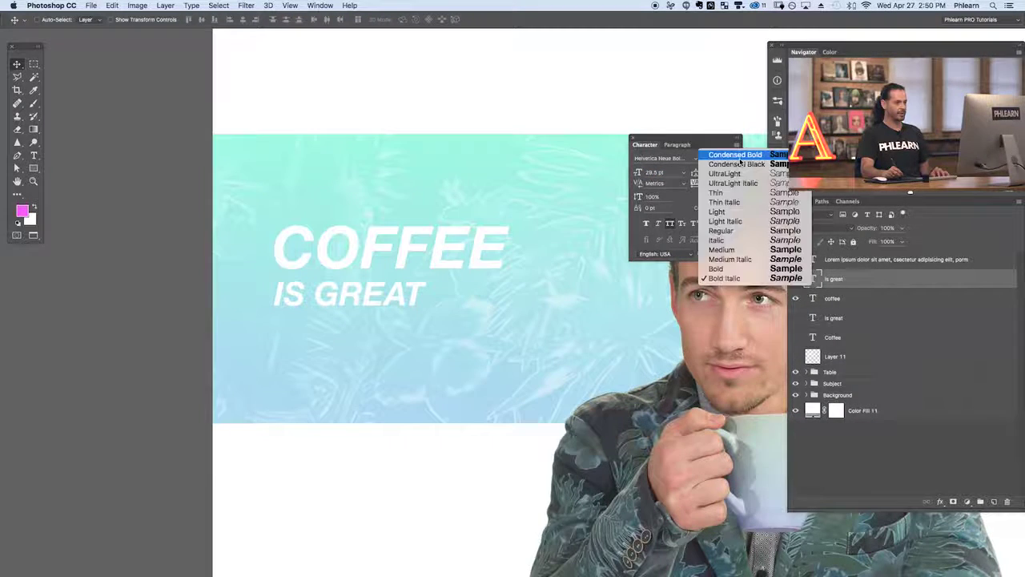
{"action": "left_click", "coordinate": [741, 252]}
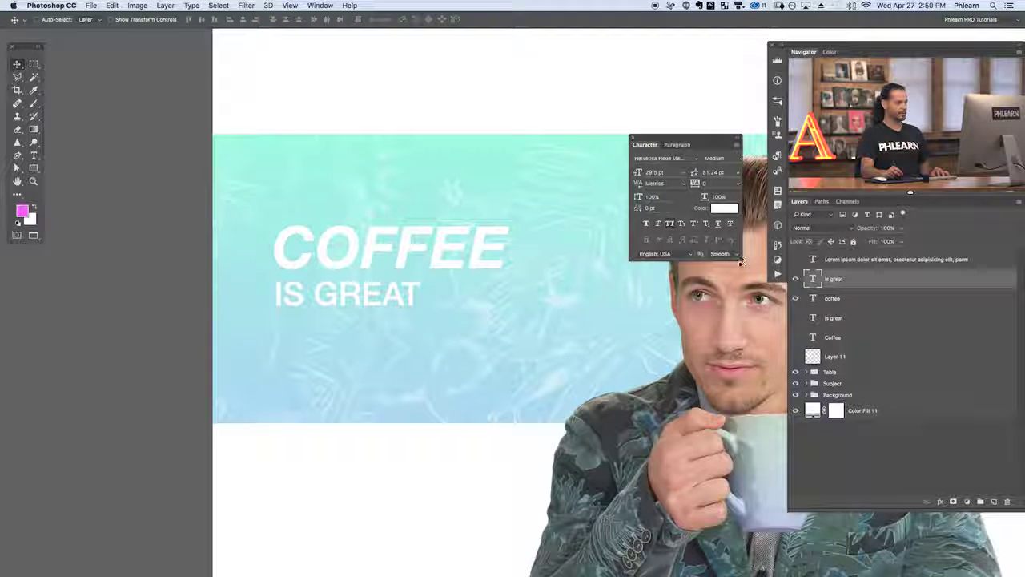
{"action": "left_click", "coordinate": [740, 160]}
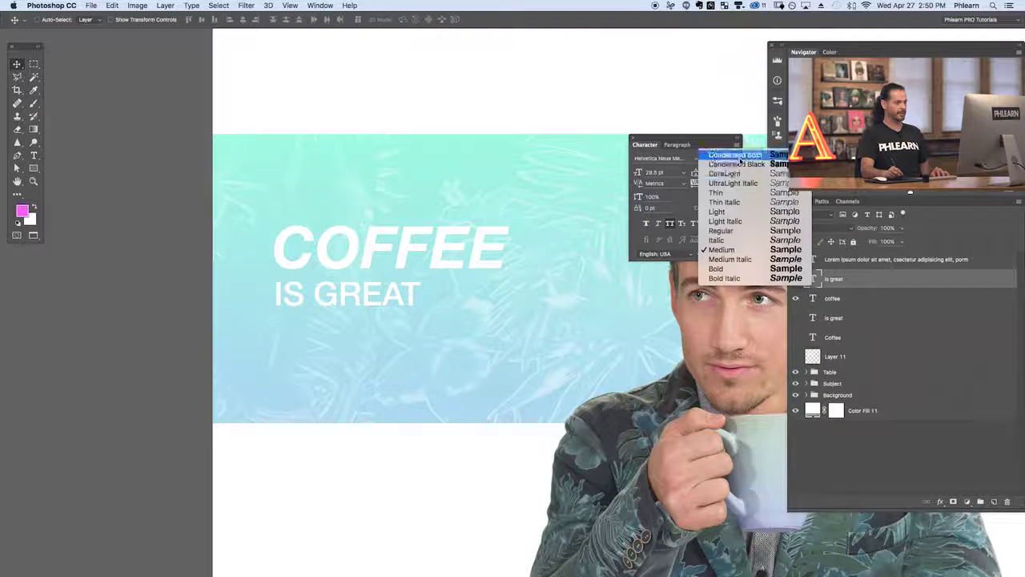
{"action": "left_click", "coordinate": [739, 233]}
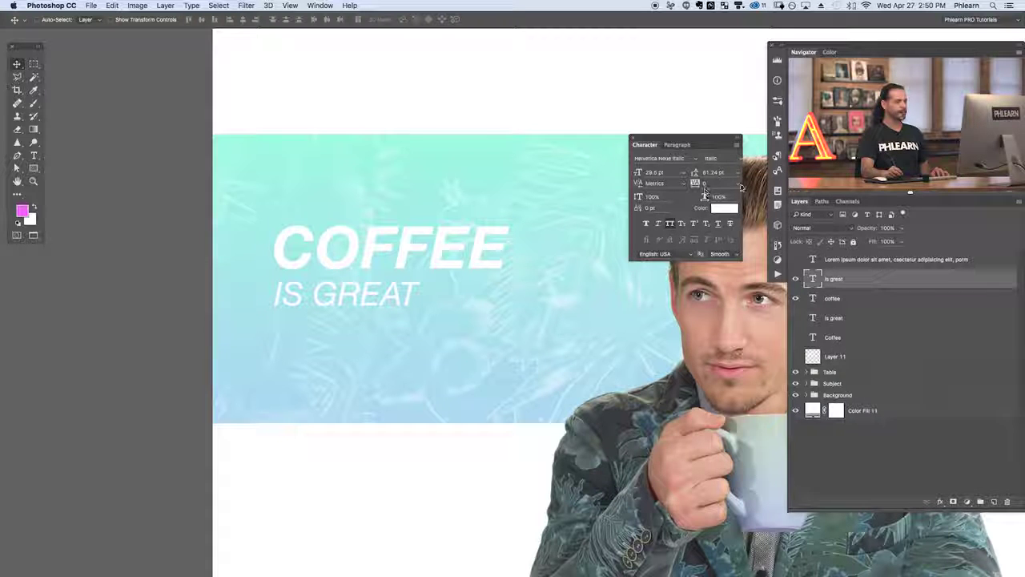
{"action": "left_click", "coordinate": [737, 183]}
{"action": "left_click", "coordinate": [718, 294]}
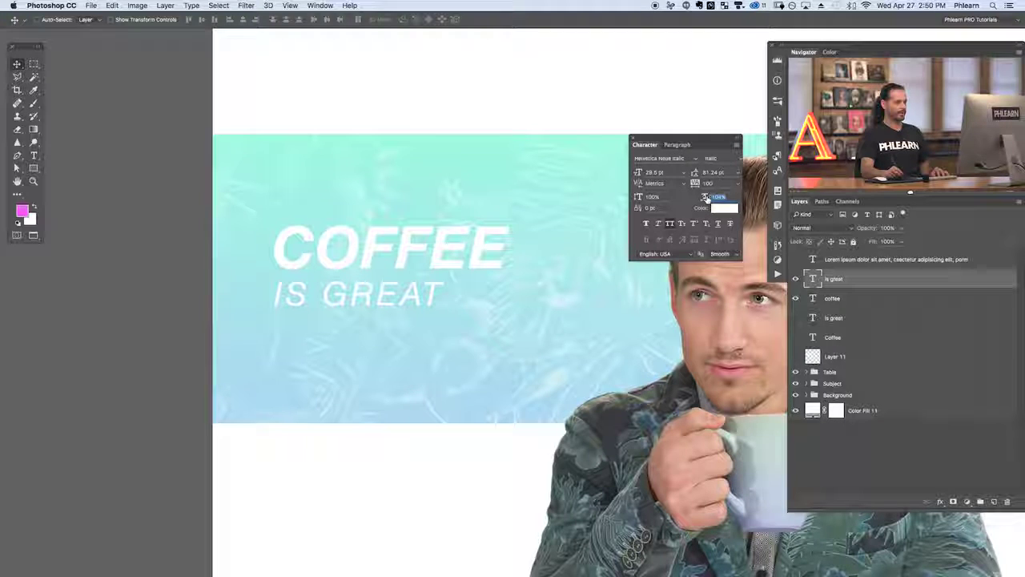
Try a horizontal scale of 105% on the IS GREAT text and undo it.
{"action": "type", "text": "105"}
{"action": "key", "text": "Return"}
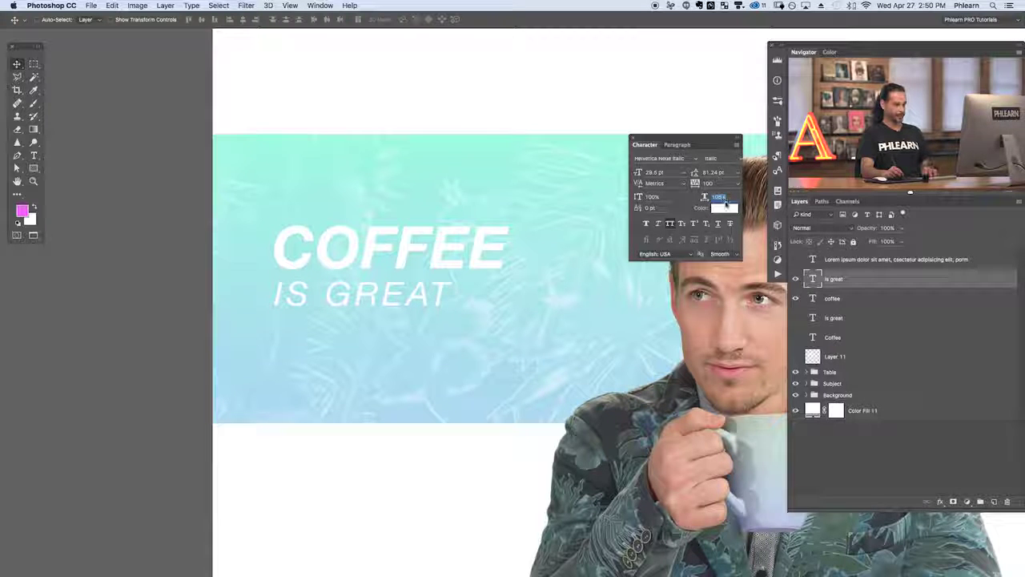
{"action": "key", "text": "super+z"}
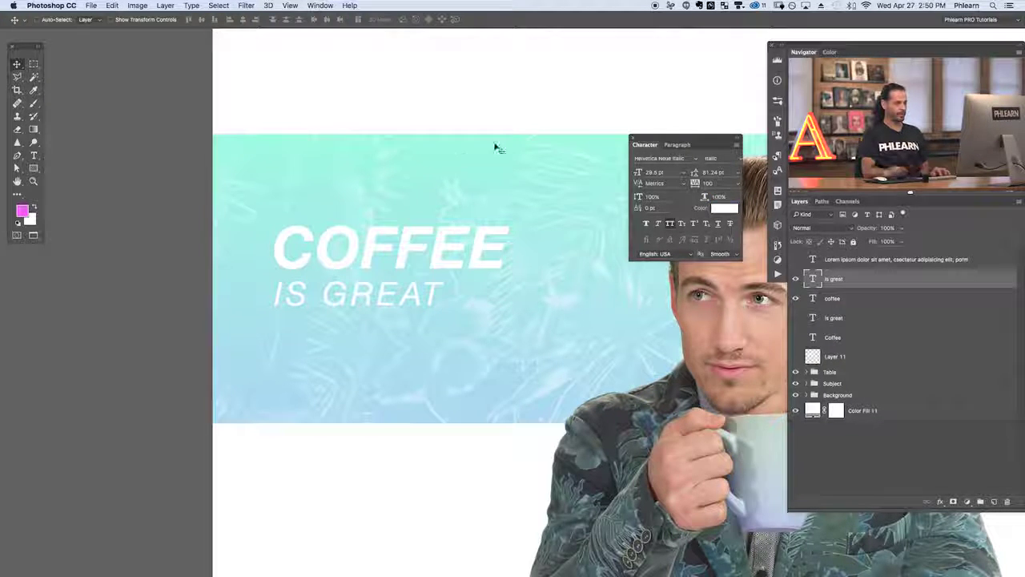
Widen the IS GREAT tracking to roughly match COFFEE's width, and scale both text layers up together with Free Transform.
{"action": "left_click_drag", "start_coordinate": [695, 184], "coordinate": [700, 184]}
{"action": "left_click_drag", "start_coordinate": [533, 337], "coordinate": [629, 336]}
{"action": "left_click", "coordinate": [833, 298], "text": "shift"}
{"action": "key", "text": "ctrl+t"}
{"action": "key", "text": "Return"}
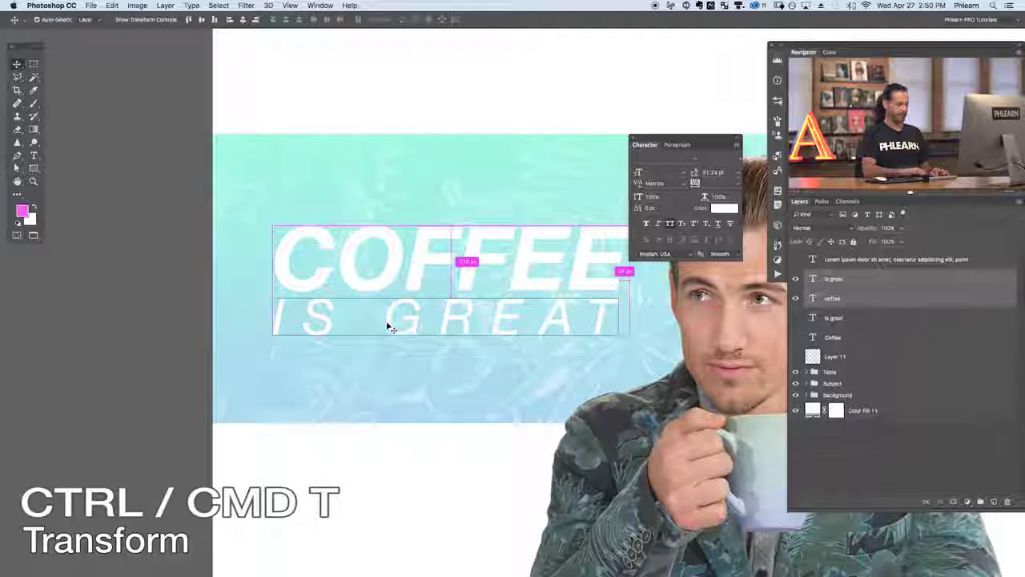
{"action": "key", "text": "super+minus"}
{"action": "key", "text": "super+minus"}
{"action": "left_click_drag", "start_coordinate": [559, 355], "coordinate": [546, 369]}
Select the Coffee copy 2 text layer, open Adobe Typekit in the browser to add fonts and filter the library to Script.
{"action": "left_click", "coordinate": [856, 285]}
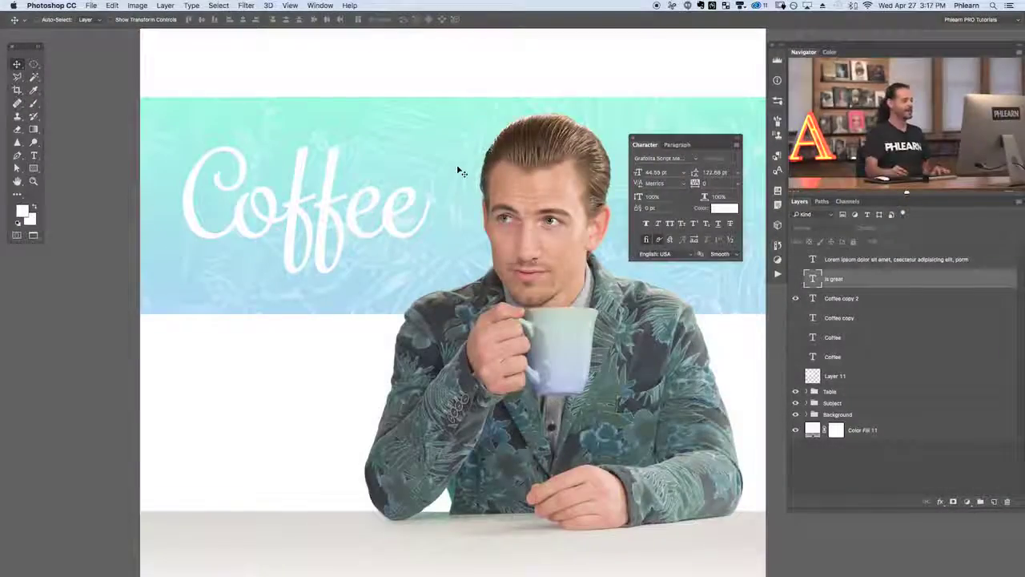
{"action": "left_click", "coordinate": [842, 299]}
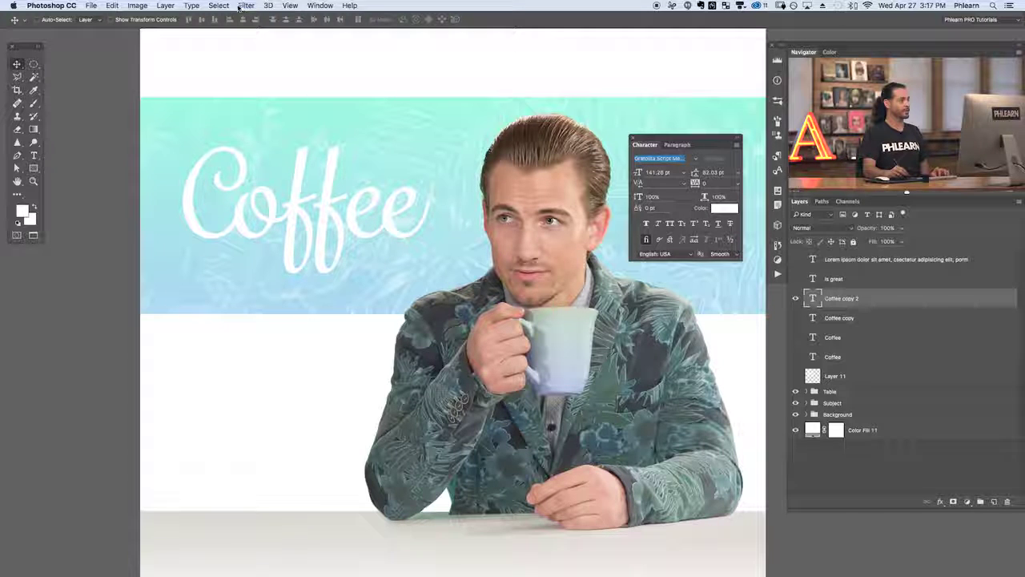
{"action": "left_click", "coordinate": [191, 6]}
{"action": "left_click", "coordinate": [204, 19]}
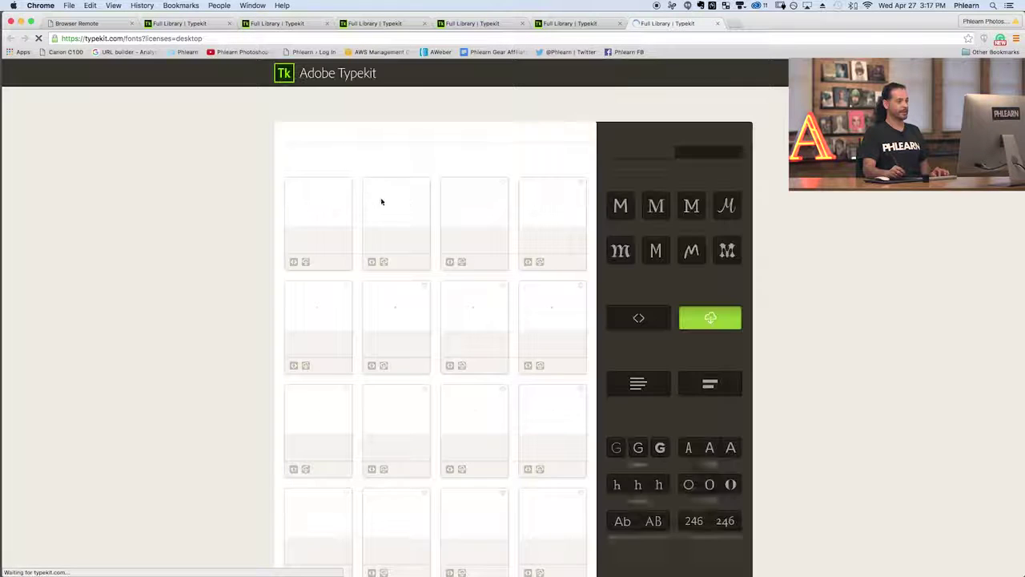
{"action": "left_click", "coordinate": [726, 206]}
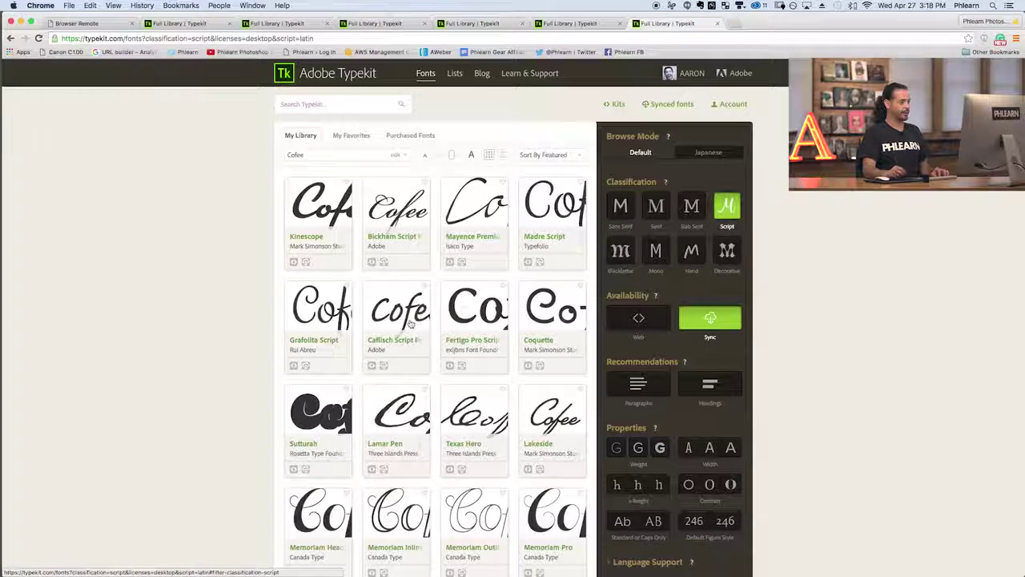
Open the usage options of the Grafolita Script family and check the sync status of its Medium font.
{"action": "mouse_move", "coordinate": [325, 353]}
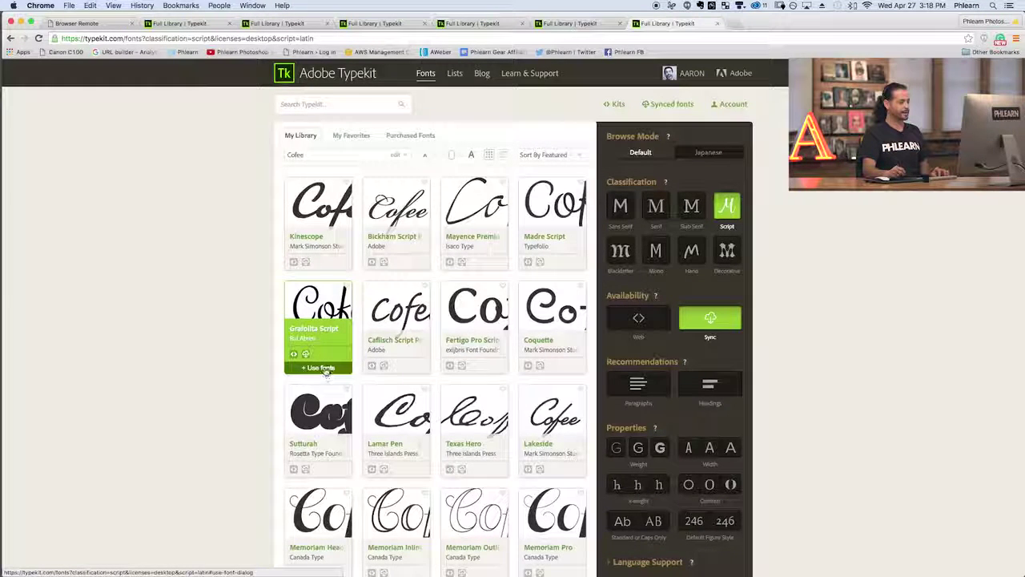
{"action": "left_click", "coordinate": [324, 367]}
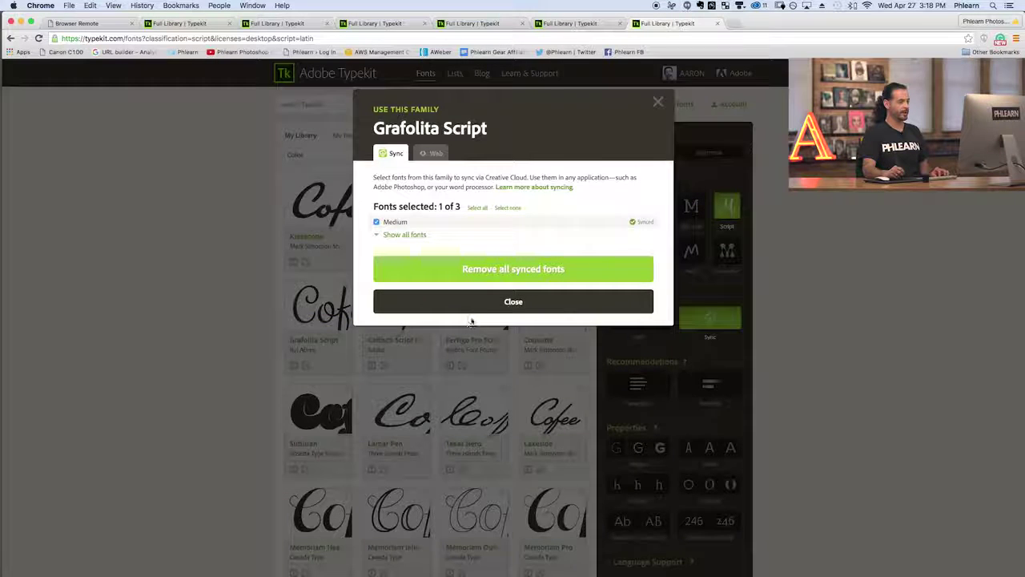
{"action": "left_click", "coordinate": [557, 271]}
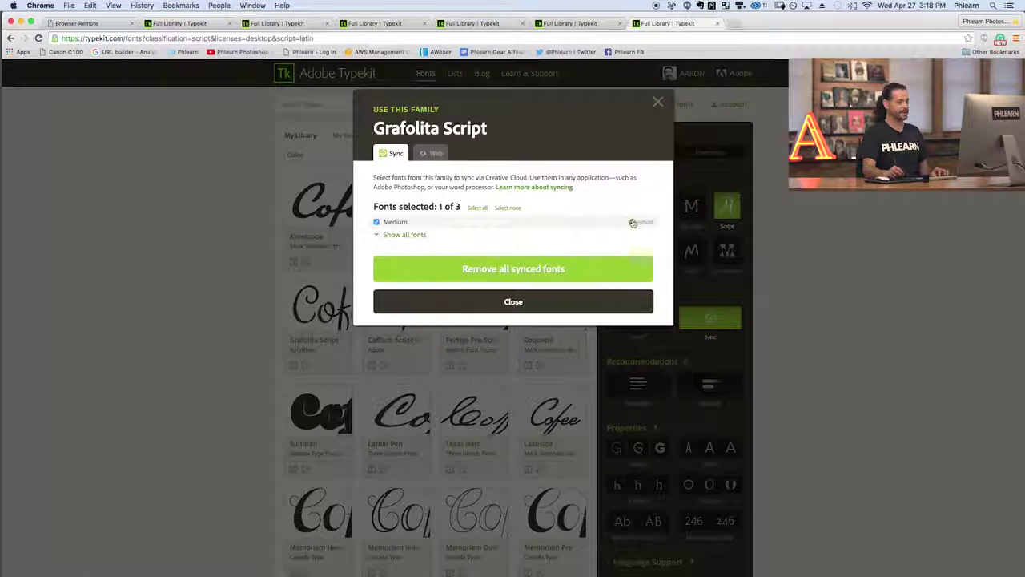
Close the Grafolita Script family options and switch back to Photoshop.
{"action": "left_click", "coordinate": [576, 307]}
{"action": "key", "text": "super+Tab"}
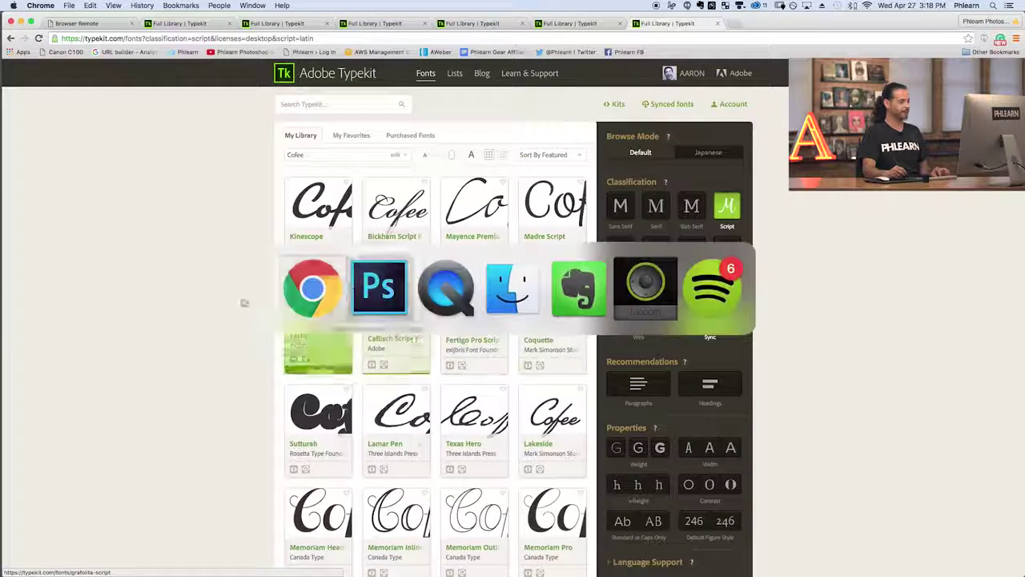
{"action": "left_click", "coordinate": [383, 293]}
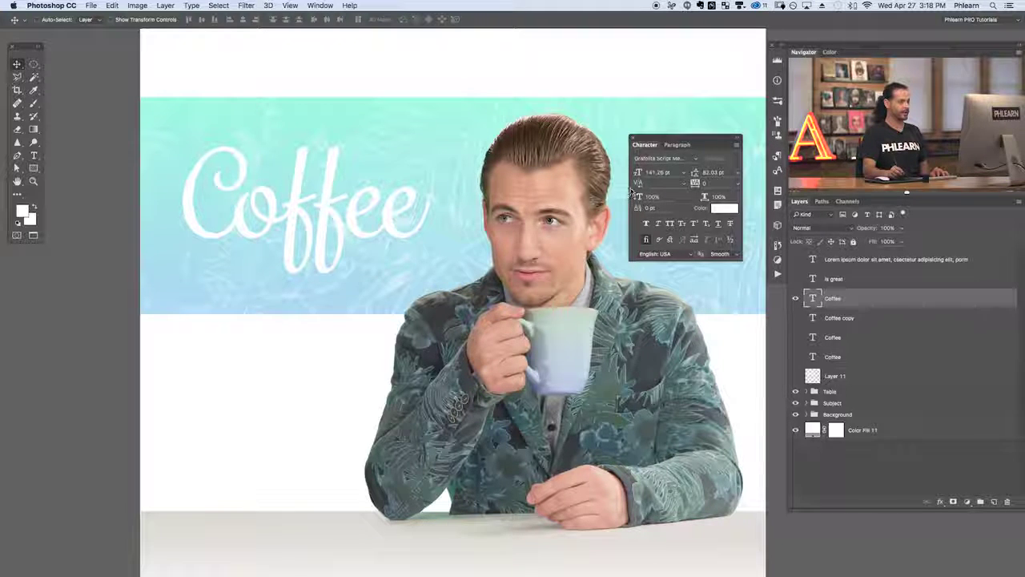
Adjust the kerning between the C and the o in the Coffee script text and commit the edit.
{"action": "key", "text": "t"}
{"action": "left_click", "coordinate": [236, 225]}
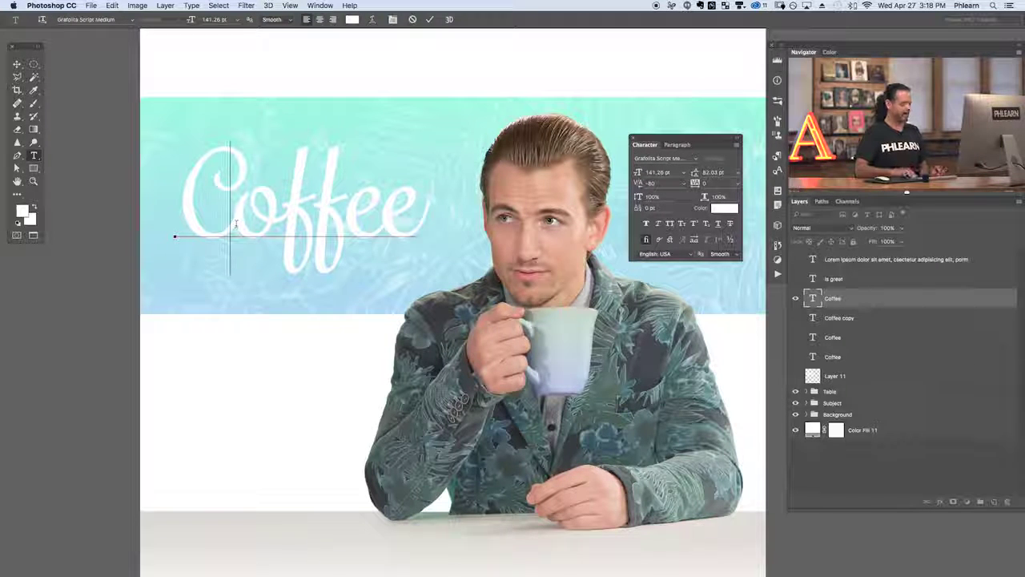
{"action": "key", "text": "alt+Right"}
{"action": "key", "text": "alt+Right"}
{"action": "key", "text": "alt+Right"}
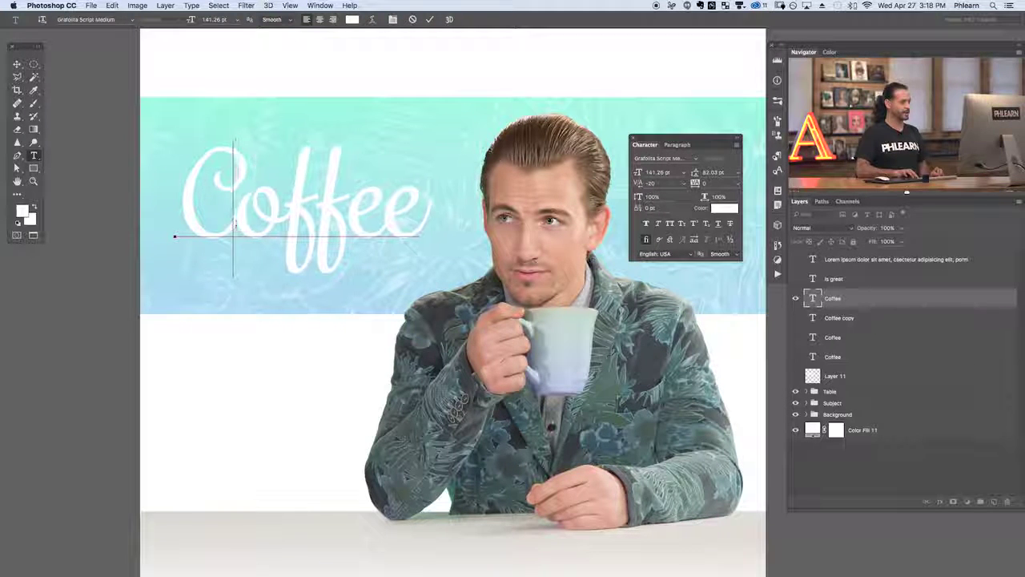
{"action": "key", "text": "alt+Left"}
{"action": "key", "text": "alt+Left"}
{"action": "key", "text": "alt+Right"}
{"action": "key", "text": "Right"}
{"action": "key", "text": "Right"}
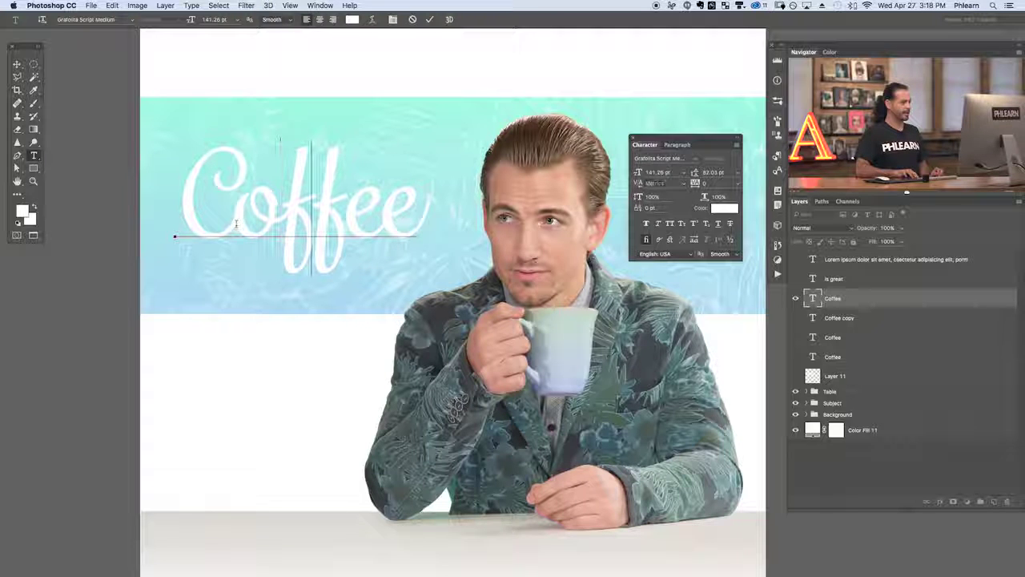
{"action": "key", "text": "super+Return"}
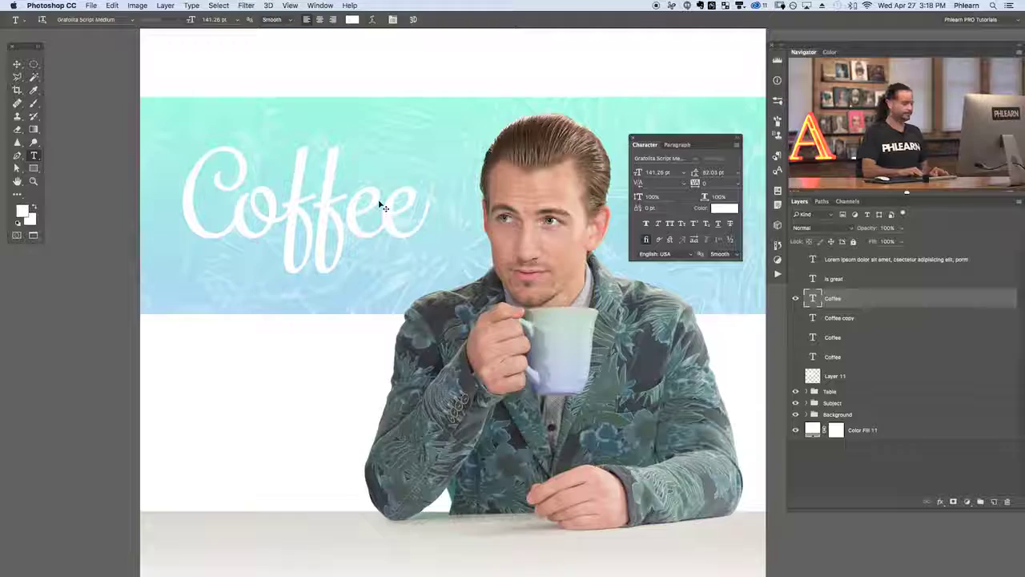
Create a work path from the visible Coffee script text layer.
{"action": "key", "text": "super+plus"}
{"action": "key", "text": "super+plus"}
{"action": "key", "text": "super+plus"}
{"action": "left_click_drag", "start_coordinate": [73, 115], "coordinate": [653, 455]}
{"action": "left_click_drag", "start_coordinate": [264, 266], "coordinate": [507, 335]}
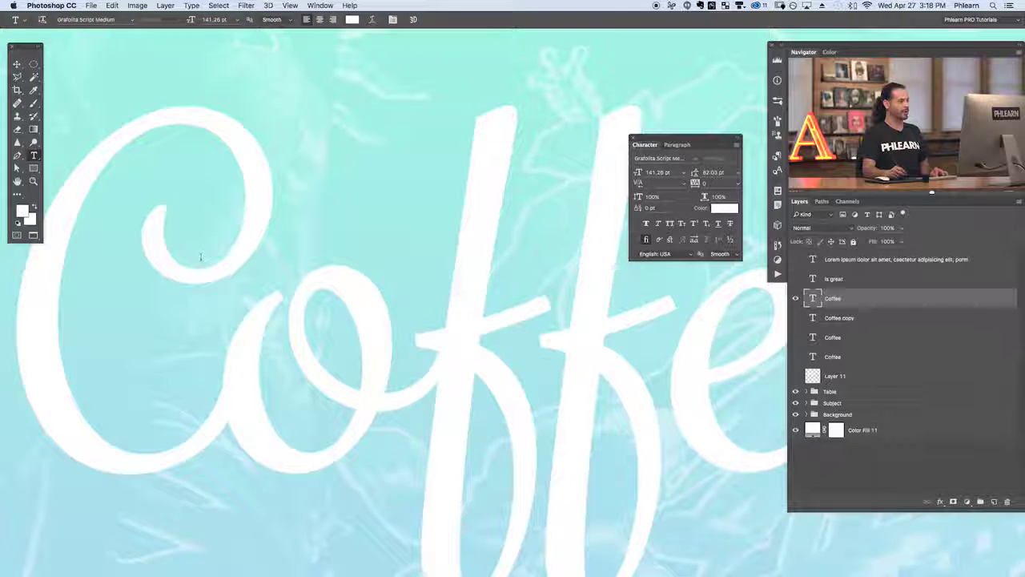
{"action": "right_click", "coordinate": [853, 303]}
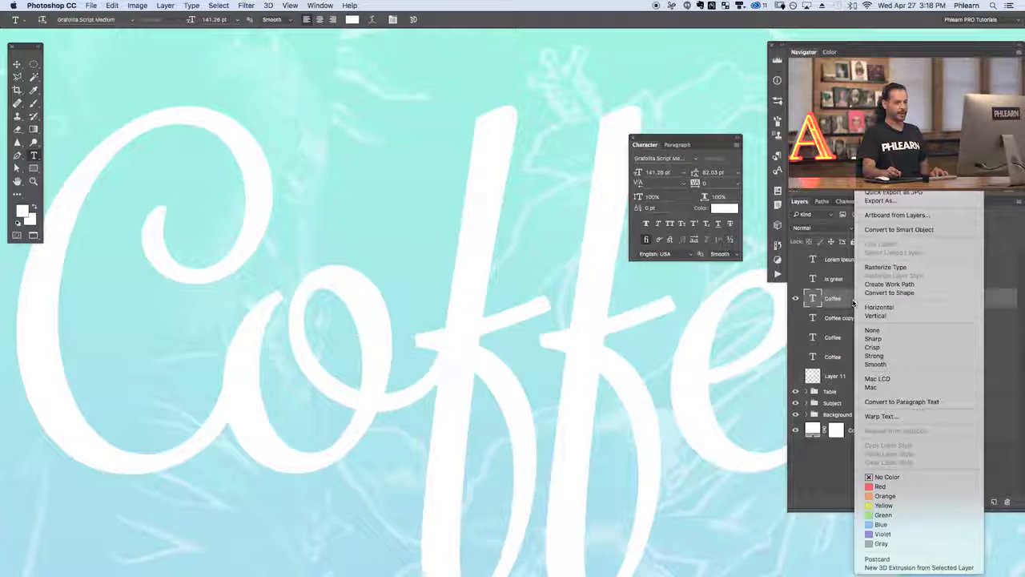
{"action": "left_click", "coordinate": [867, 285]}
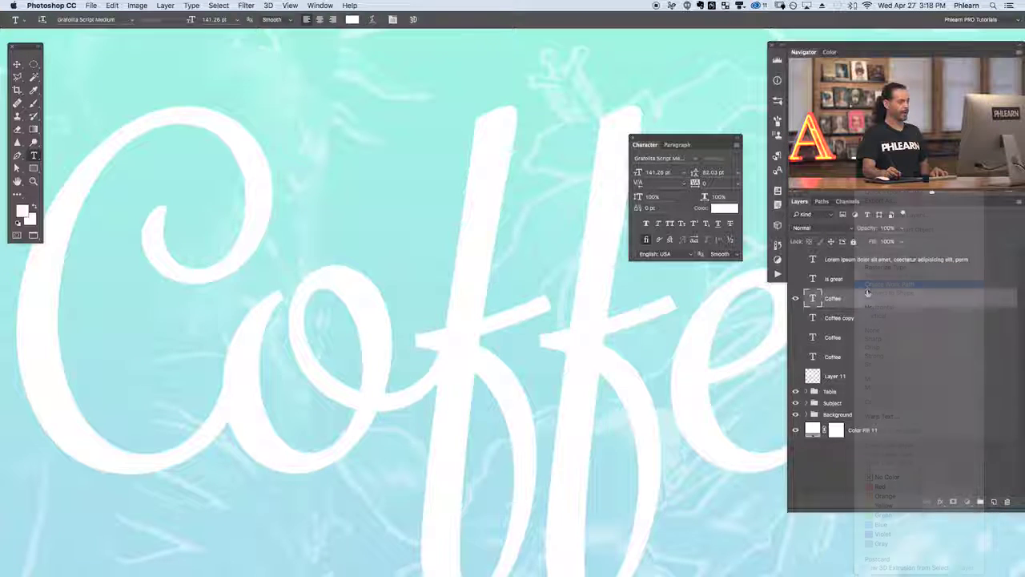
Save the work path under the name coffee.
{"action": "left_click", "coordinate": [822, 202]}
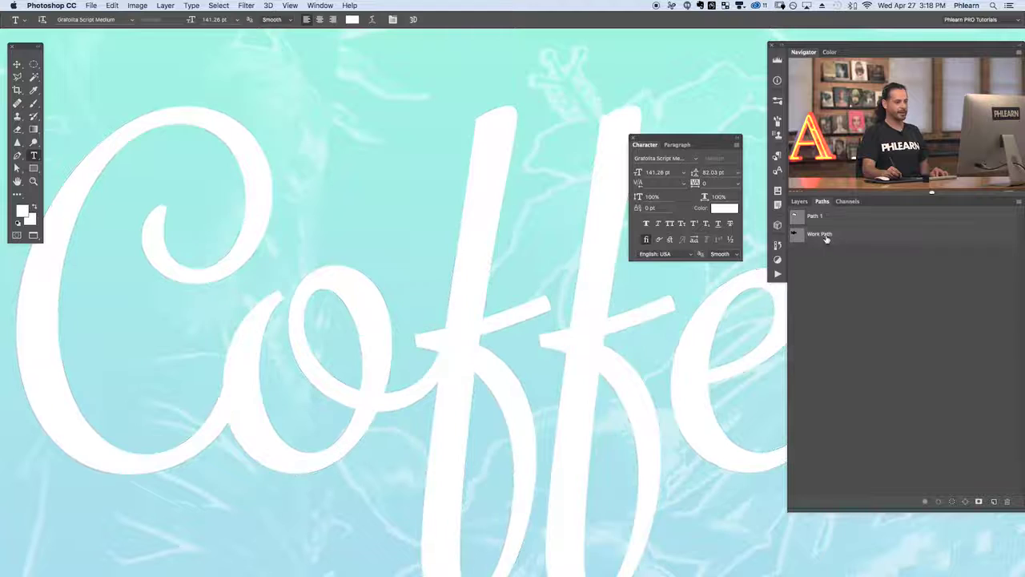
{"action": "double_click", "coordinate": [821, 236]}
{"action": "type", "text": "coff"}
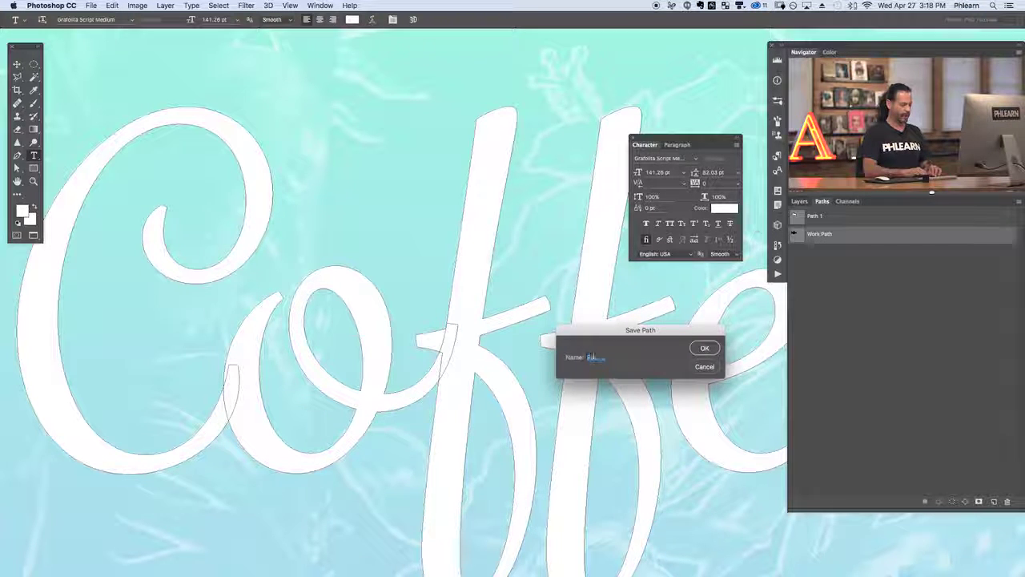
{"action": "type", "text": "ee"}
{"action": "key", "text": "Return"}
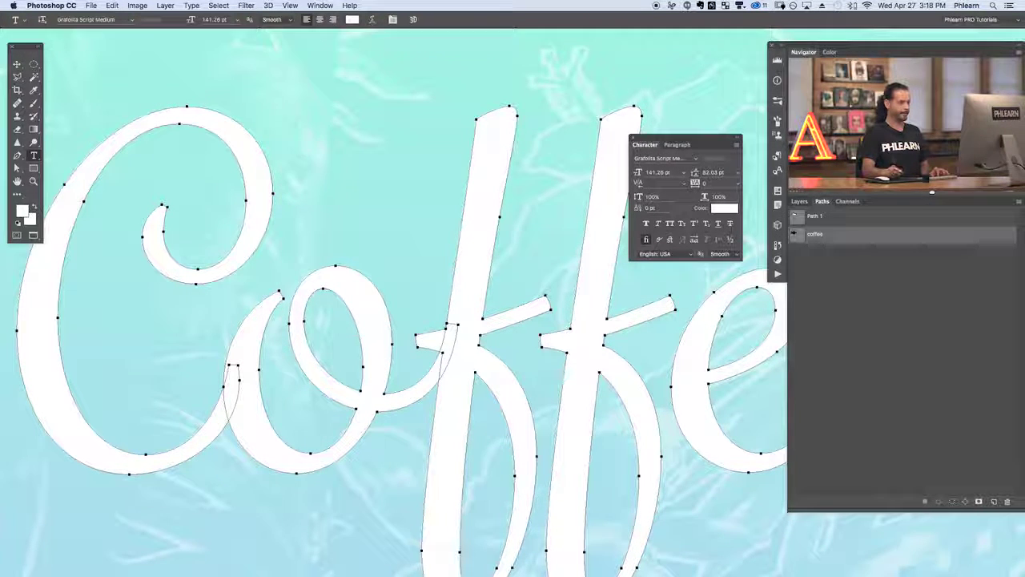
With the Pen tool, select the C outline of the coffee path and pull the tip points of its inner curl upward.
{"action": "key", "text": "super+0"}
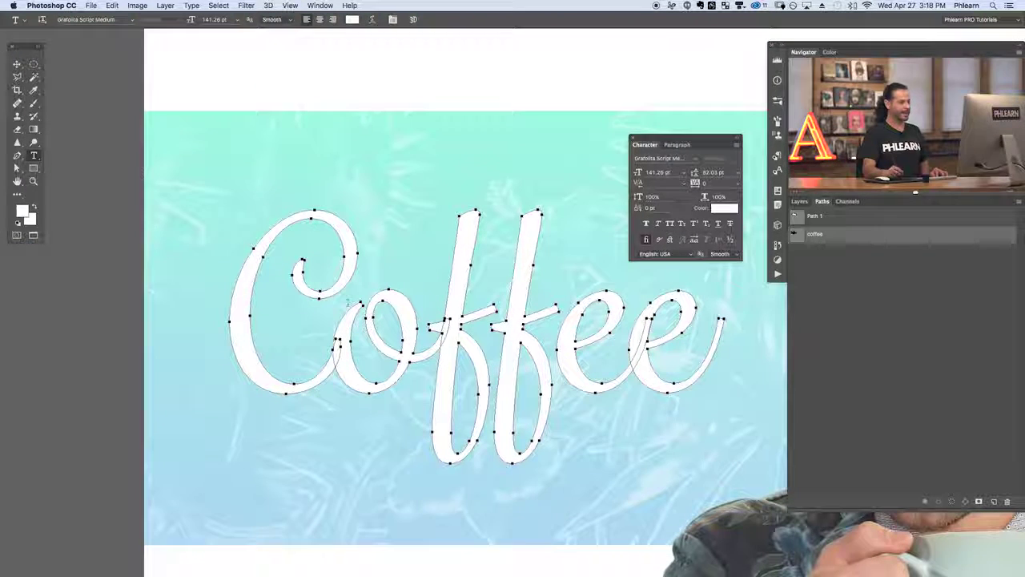
{"action": "key", "text": "super+plus"}
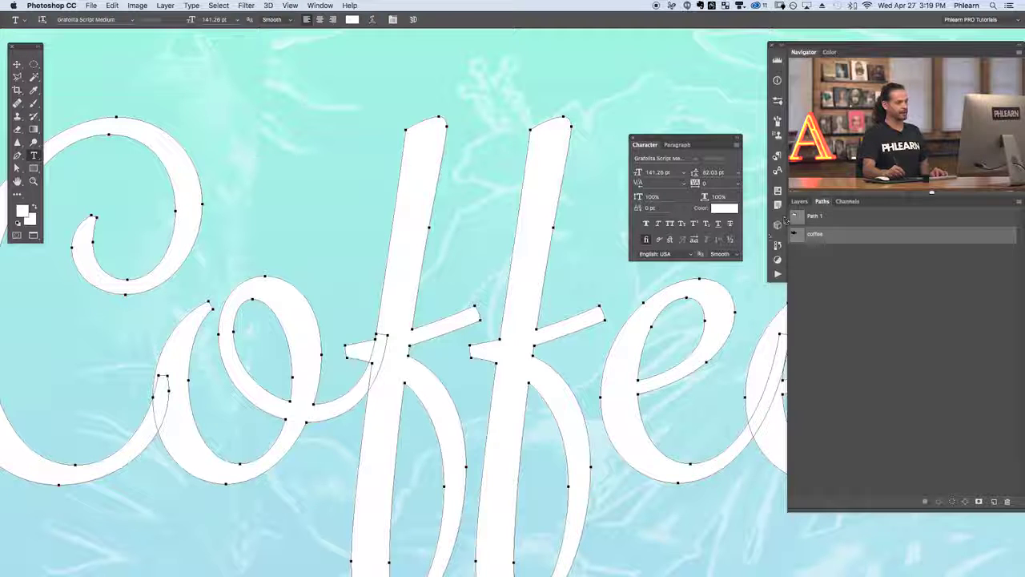
{"action": "left_click_drag", "start_coordinate": [329, 301], "coordinate": [466, 318], "text": "space"}
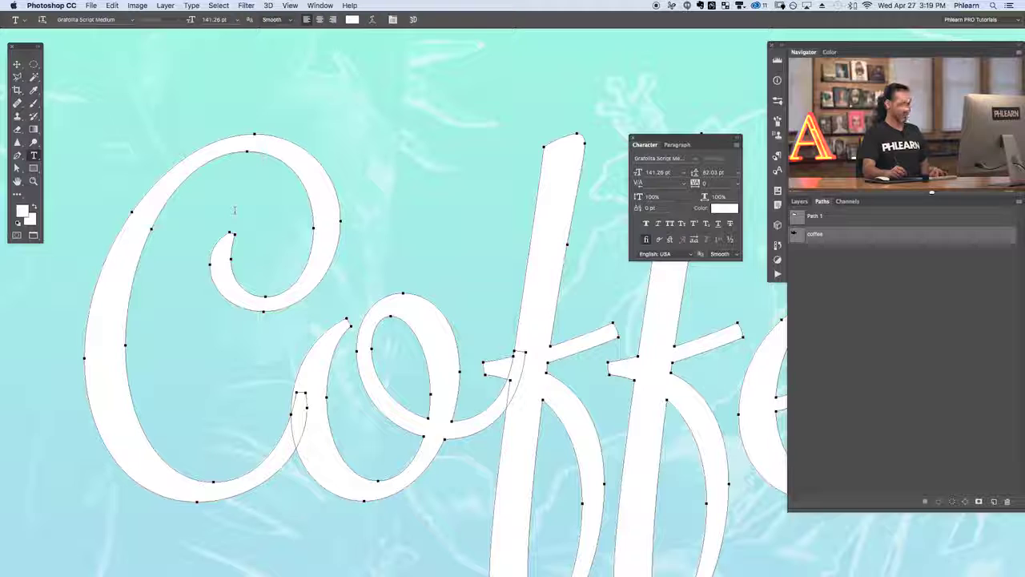
{"action": "key", "text": "p"}
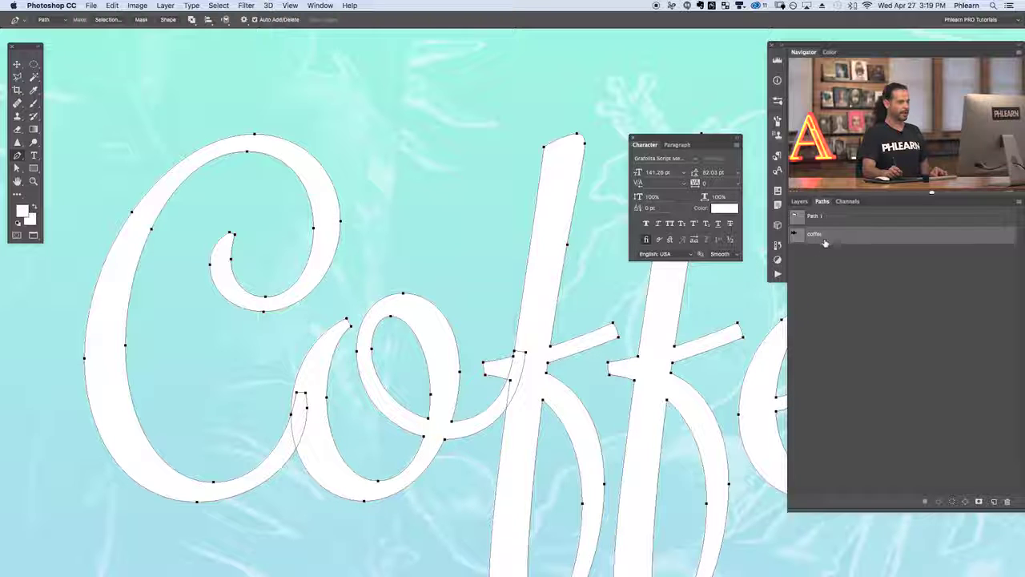
{"action": "left_click", "coordinate": [244, 273], "text": "super"}
{"action": "left_click", "coordinate": [236, 274], "text": "super"}
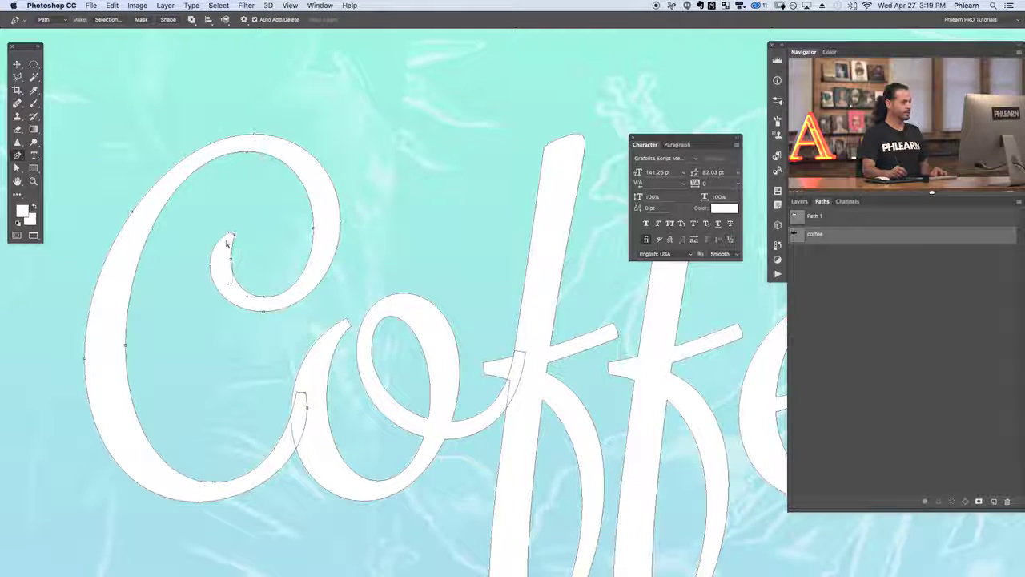
{"action": "left_click", "coordinate": [221, 239], "text": "super"}
{"action": "left_click", "coordinate": [239, 238], "text": "super"}
{"action": "left_click", "coordinate": [233, 242]}
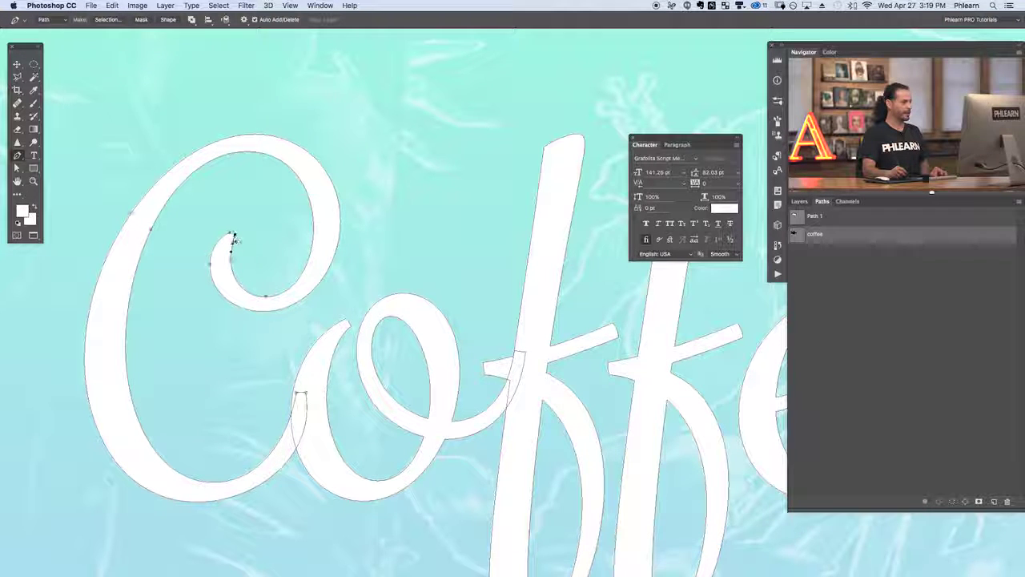
{"action": "mouse_move", "coordinate": [235, 235]}
{"action": "left_mouse_down"}
{"action": "mouse_move", "coordinate": [266, 220]}
{"action": "mouse_move", "coordinate": [233, 226]}
{"action": "left_mouse_up"}
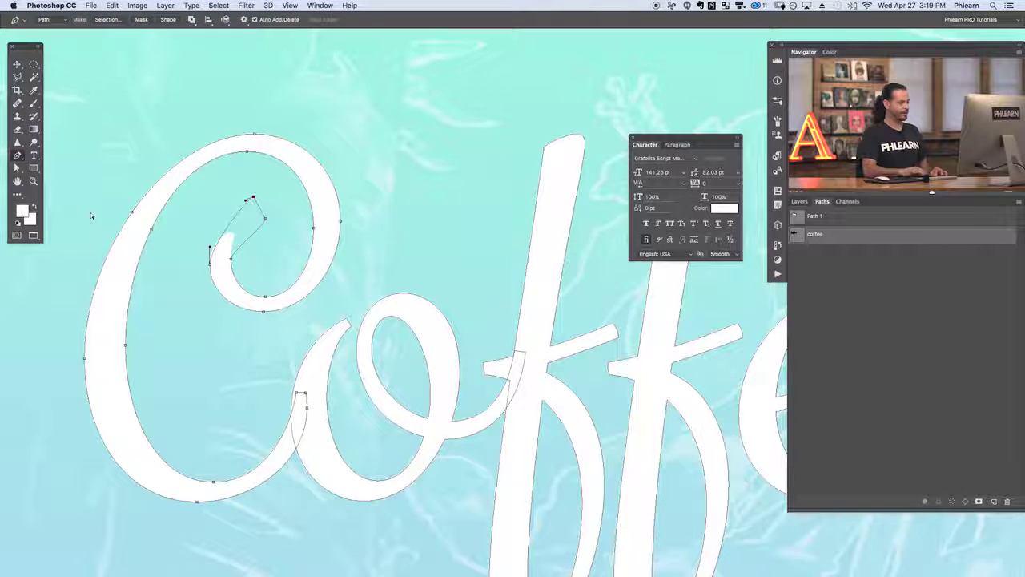
Stretch the two tip points of the C's curl across the letters to above the first e.
{"action": "key", "text": "super+minus"}
{"action": "scroll", "coordinate": [448, 304], "scroll_direction": "right", "scroll_amount": 5}
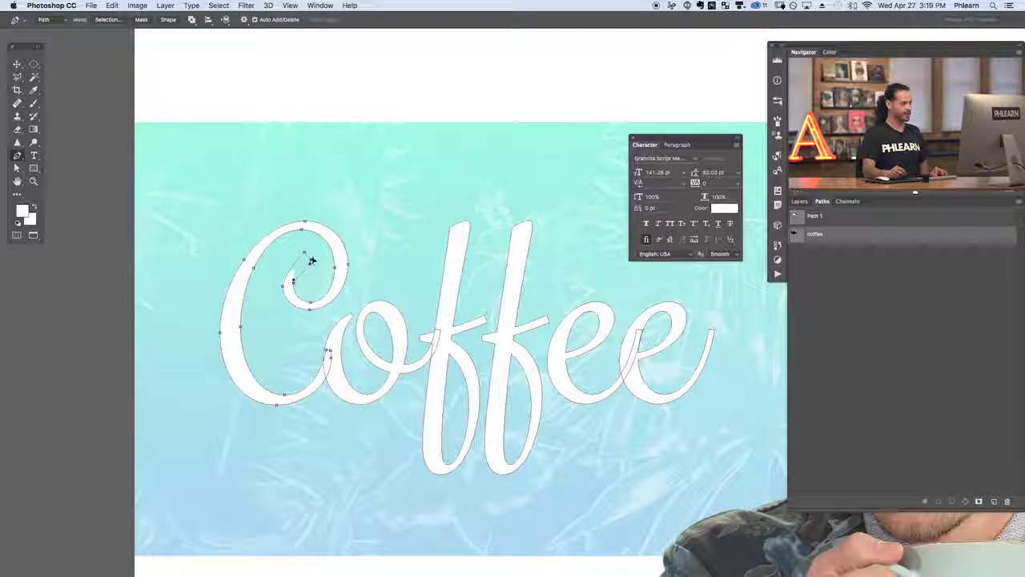
{"action": "left_click_drag", "start_coordinate": [316, 263], "coordinate": [603, 279]}
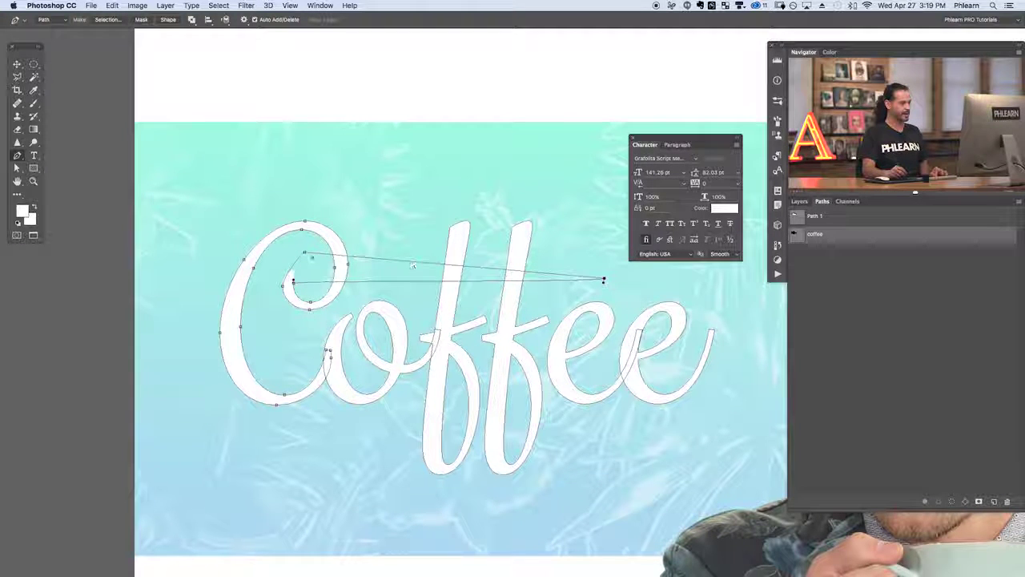
{"action": "left_click_drag", "start_coordinate": [306, 255], "coordinate": [622, 270]}
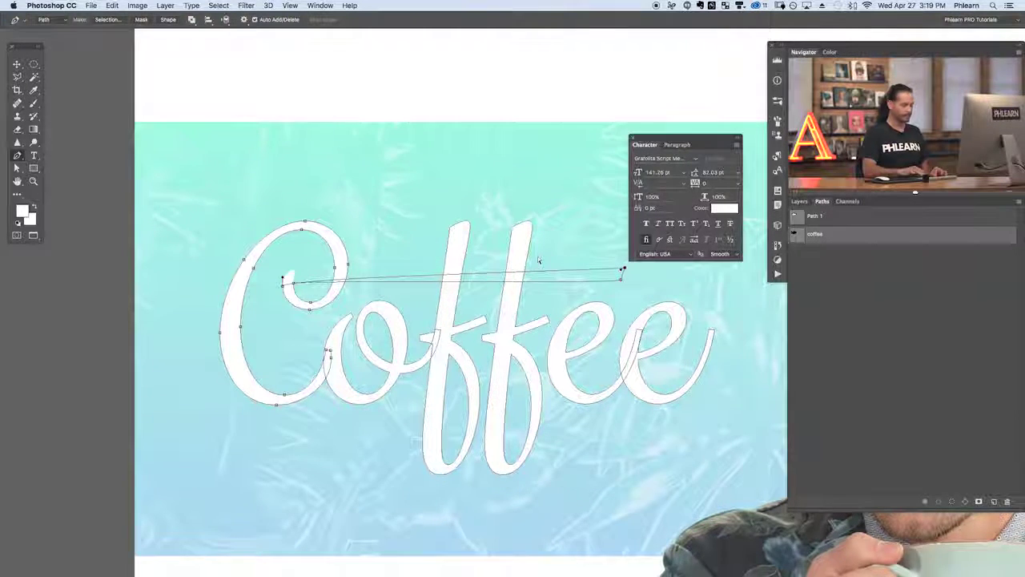
Add an anchor point to each edge of the stretched stroke near the C and raise both to round the curl.
{"action": "key", "text": "super+plus"}
{"action": "key", "text": "super+plus"}
{"action": "left_click_drag", "start_coordinate": [22, 310], "coordinate": [448, 373]}
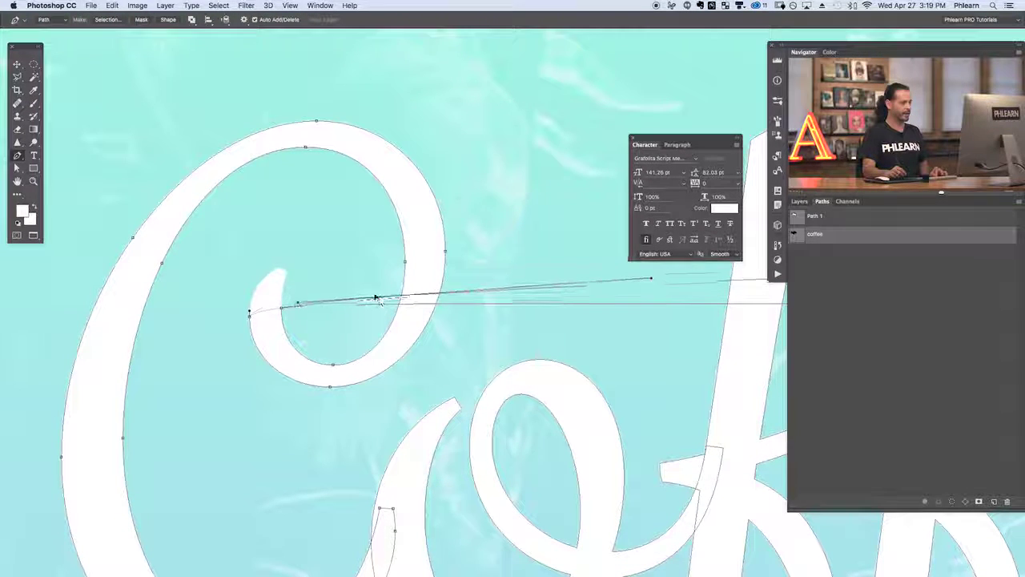
{"action": "left_click_drag", "start_coordinate": [287, 275], "coordinate": [333, 245]}
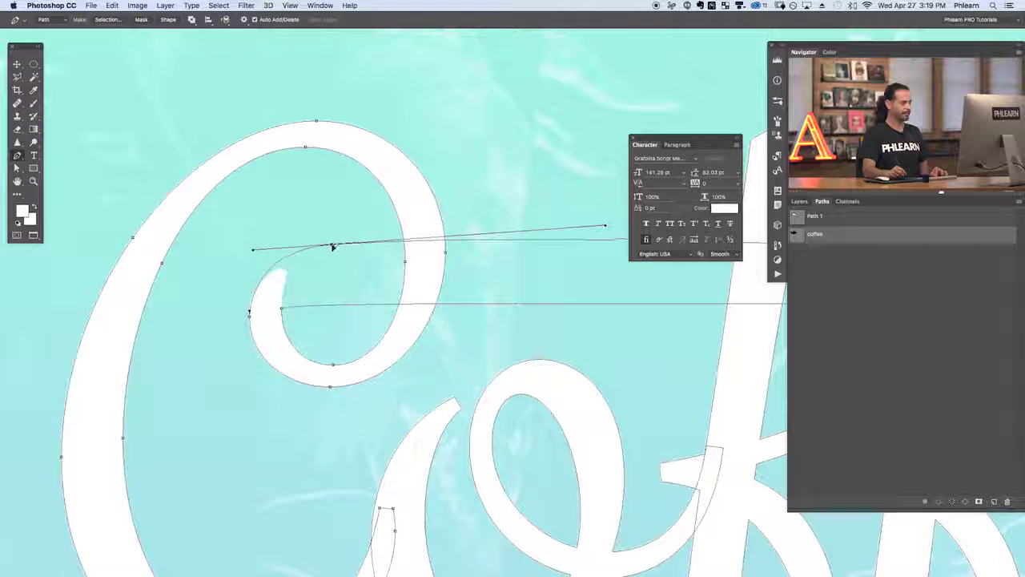
{"action": "left_click", "coordinate": [409, 304]}
{"action": "left_click_drag", "start_coordinate": [409, 304], "coordinate": [349, 249]}
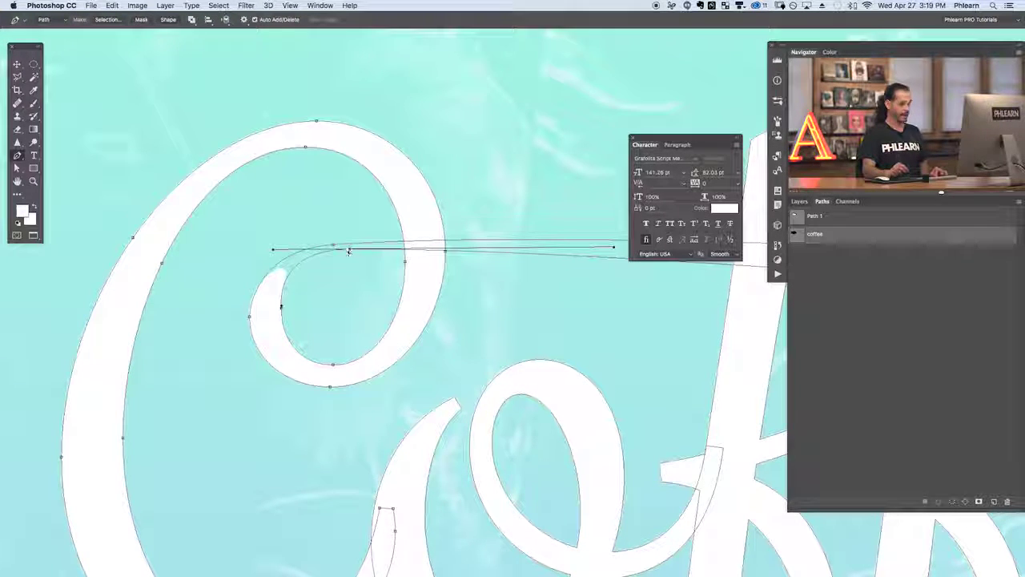
Add an anchor point to the upper and lower edges of the stretched stroke where it crosses the first f.
{"action": "key", "text": "super+minus"}
{"action": "key", "text": "super+minus"}
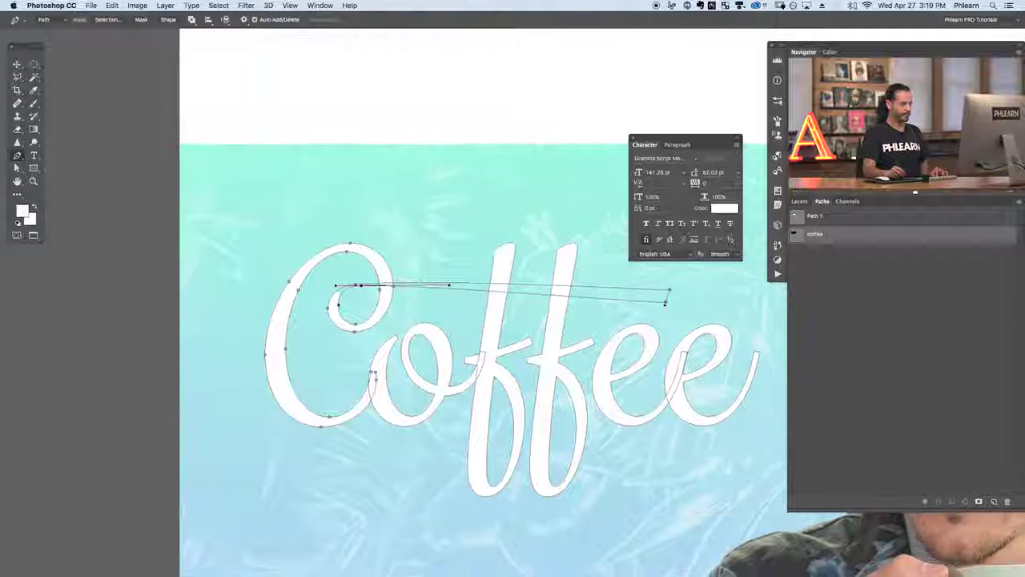
{"action": "left_click", "coordinate": [469, 314], "text": "super"}
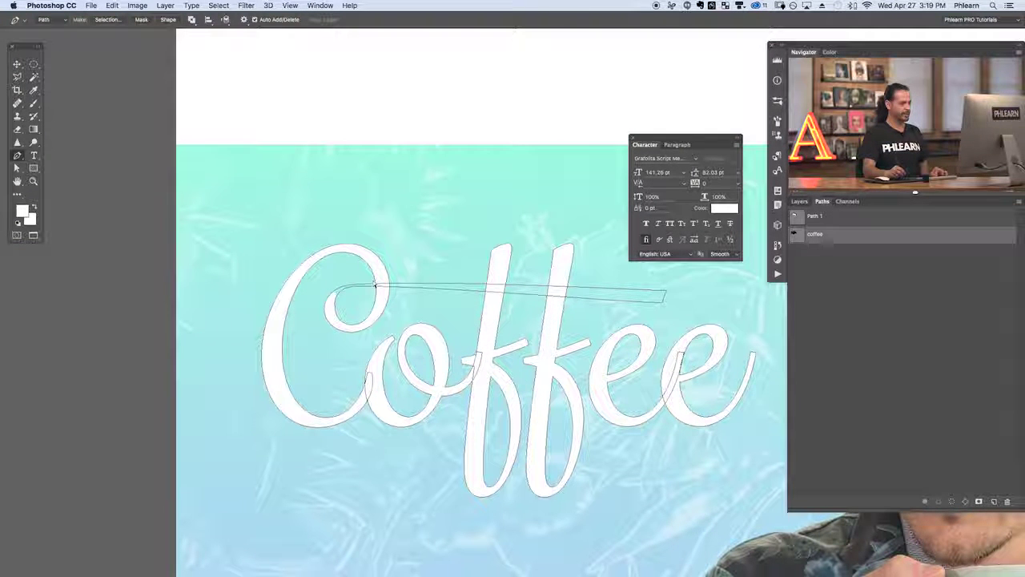
{"action": "left_click", "coordinate": [498, 286]}
{"action": "key", "text": "alt+super+z"}
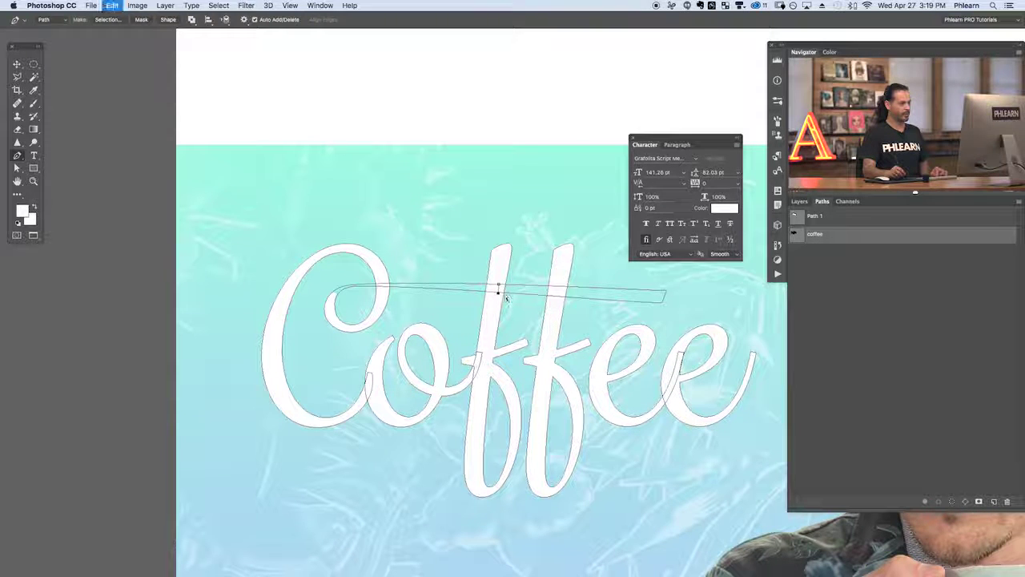
{"action": "key", "text": "alt+super+z"}
{"action": "left_click", "coordinate": [501, 286]}
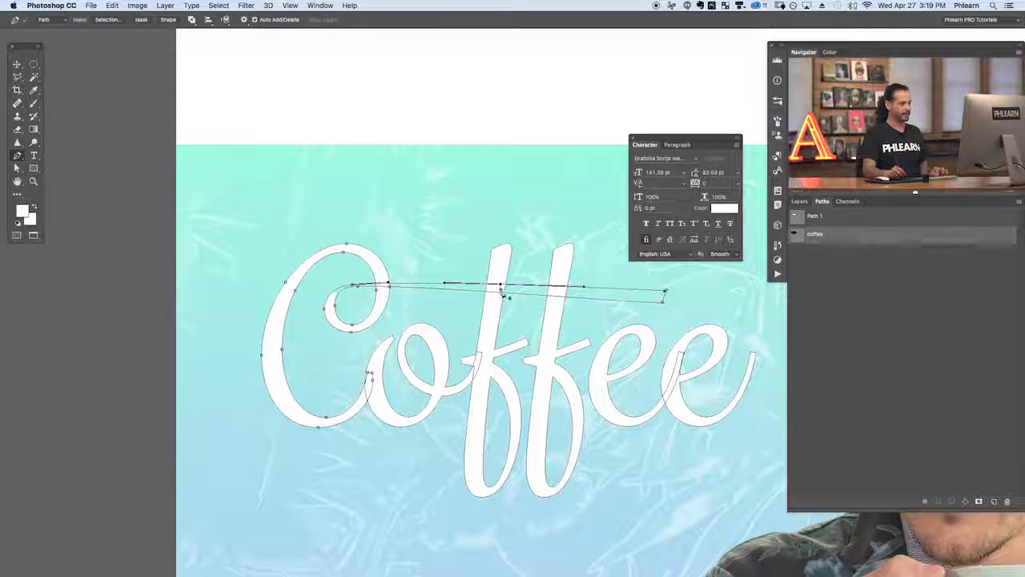
{"action": "left_click", "coordinate": [500, 294]}
Raise the two anchor points at the first f to arch the stretched stroke and narrow its width.
{"action": "key", "text": "super+plus"}
{"action": "key", "text": "super+plus"}
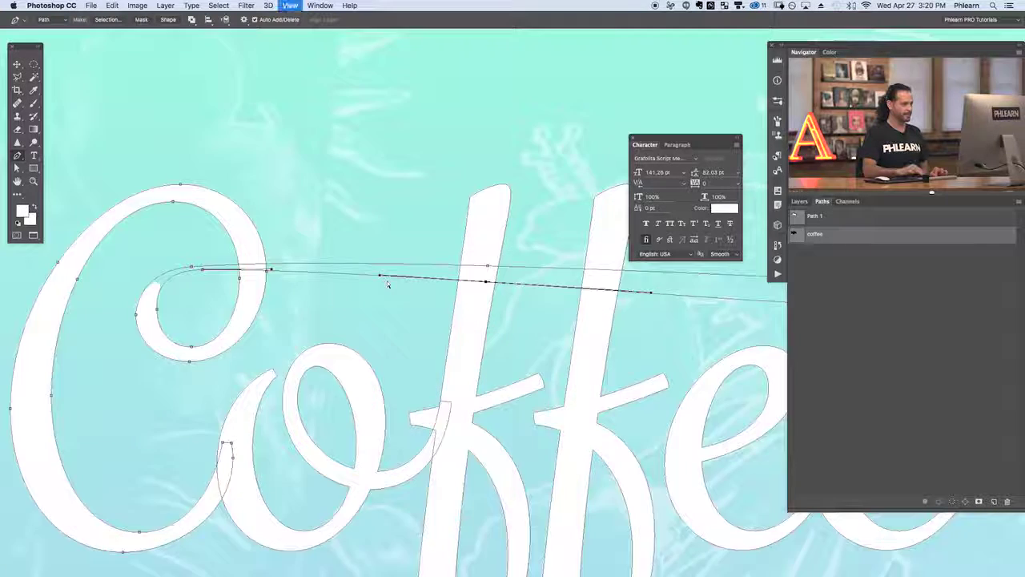
{"action": "left_click_drag", "start_coordinate": [403, 333], "coordinate": [436, 378]}
{"action": "left_click_drag", "start_coordinate": [507, 294], "coordinate": [507, 272]}
{"action": "left_click_drag", "start_coordinate": [506, 317], "coordinate": [510, 285]}
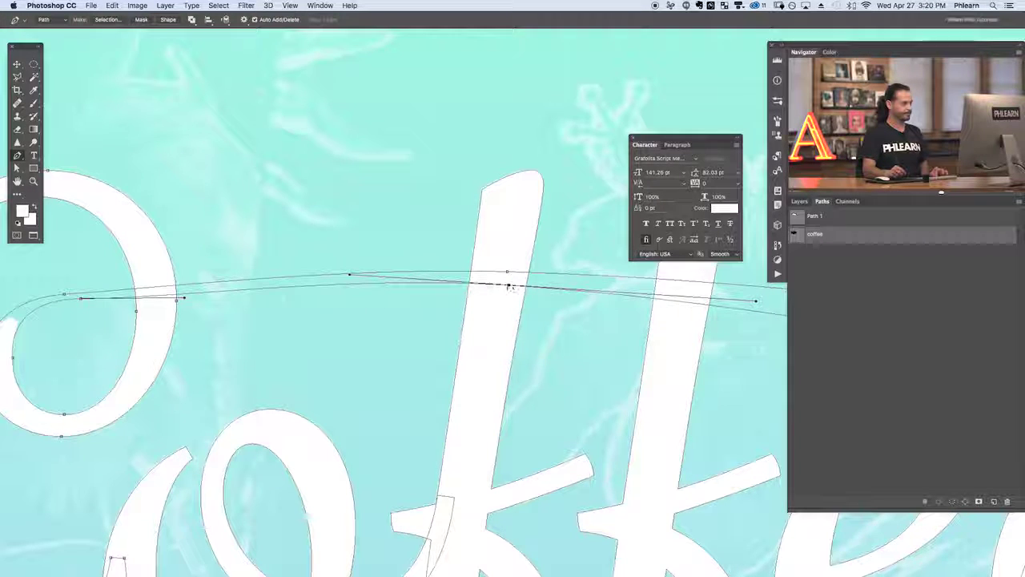
Move the two end points of the swash farther out and lower, to just above the last e.
{"action": "key", "text": "super+minus"}
{"action": "key", "text": "super+minus"}
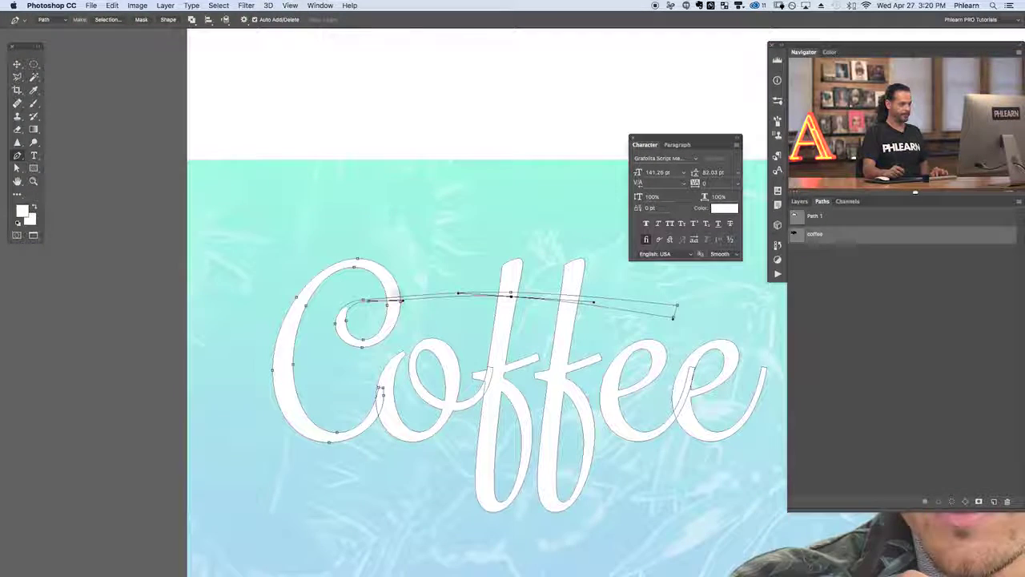
{"action": "left_click_drag", "start_coordinate": [498, 328], "coordinate": [302, 336]}
{"action": "key", "text": "super+plus"}
{"action": "key", "text": "super+plus"}
{"action": "key", "text": "super+plus"}
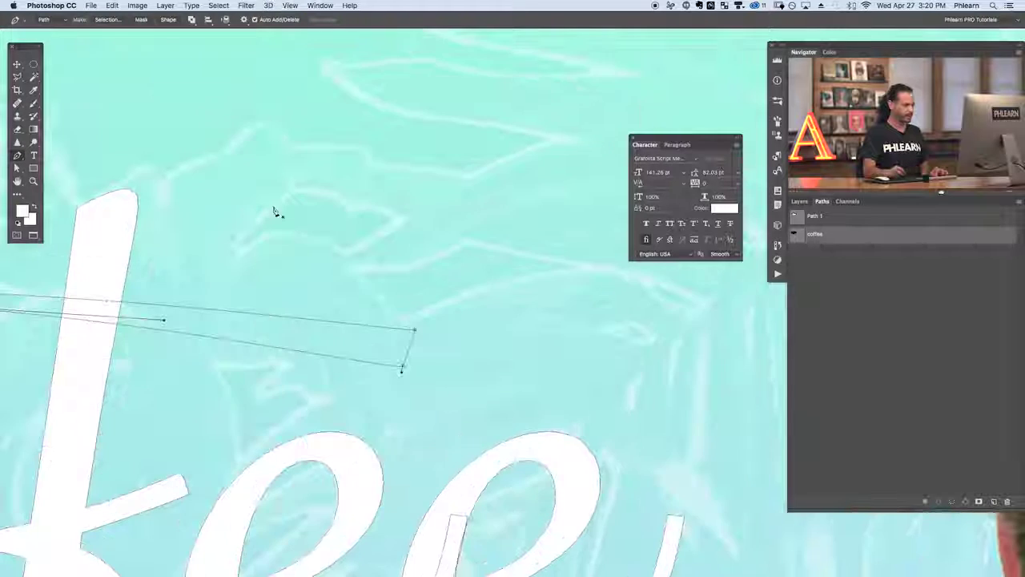
{"action": "left_click_drag", "start_coordinate": [448, 318], "coordinate": [607, 335]}
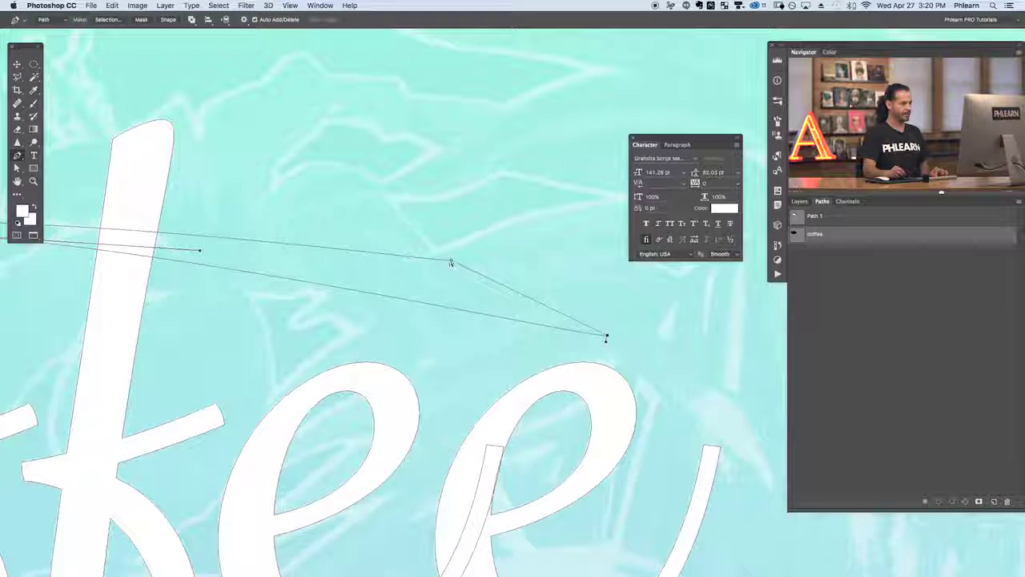
{"action": "left_click_drag", "start_coordinate": [451, 260], "coordinate": [611, 312]}
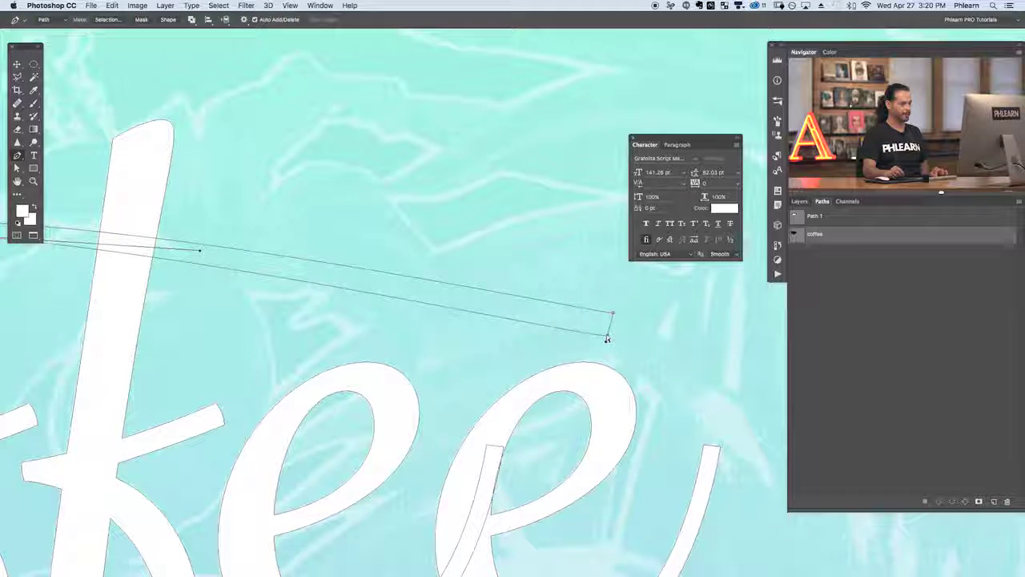
Deselect the path and examine how the stretched swash flows across the whole Coffee lettering.
{"action": "key", "text": "super+minus"}
{"action": "key", "text": "super+minus"}
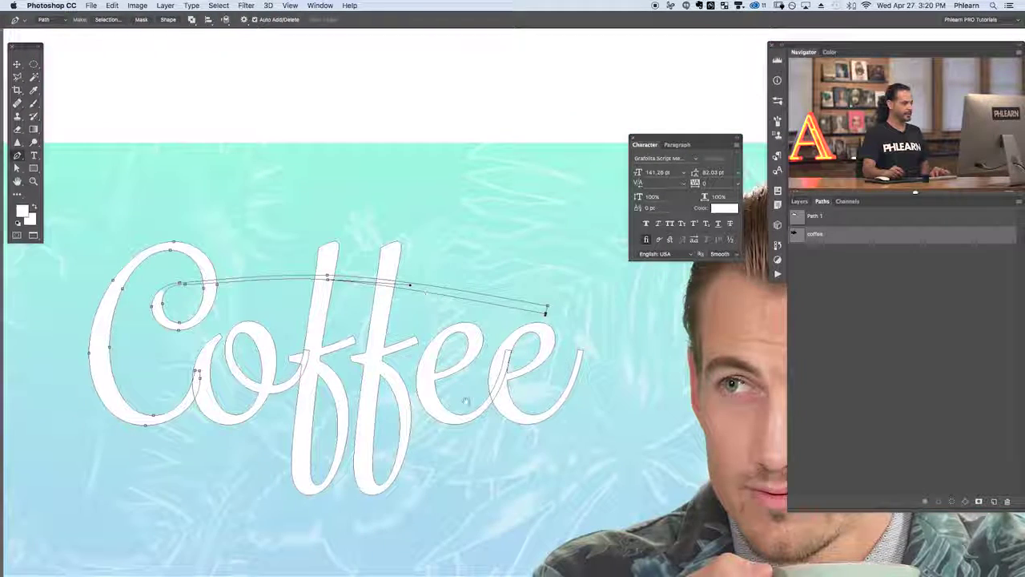
{"action": "left_click_drag", "start_coordinate": [350, 287], "coordinate": [457, 292]}
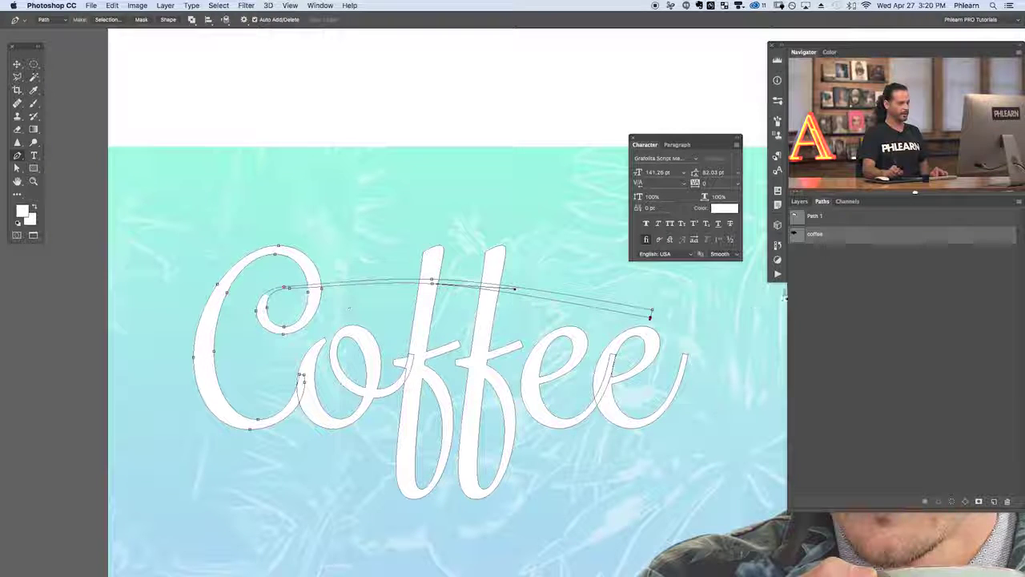
{"action": "left_click", "coordinate": [834, 261]}
{"action": "left_click", "coordinate": [825, 234]}
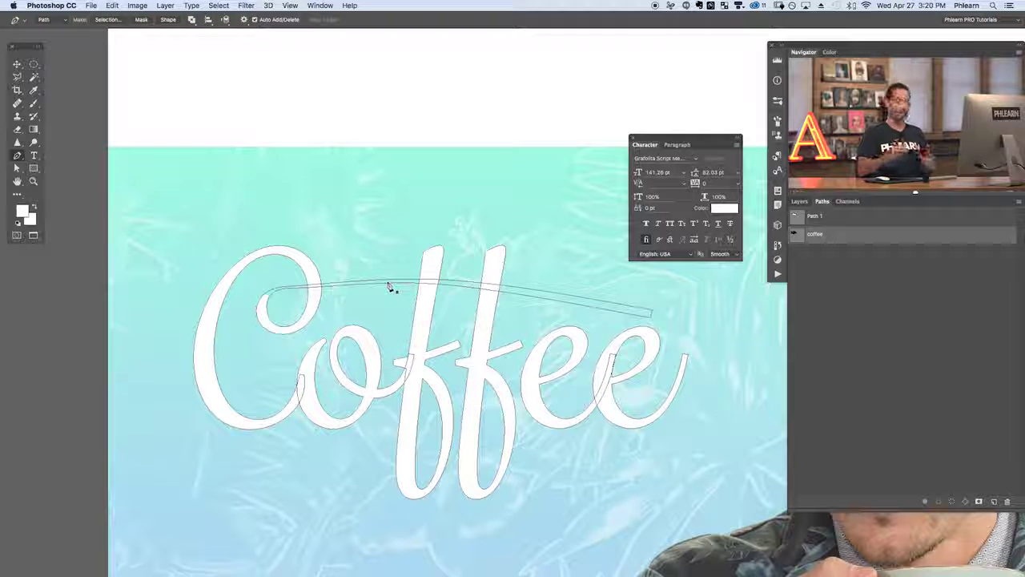
{"action": "key", "text": "super+plus"}
{"action": "key", "text": "super+minus"}
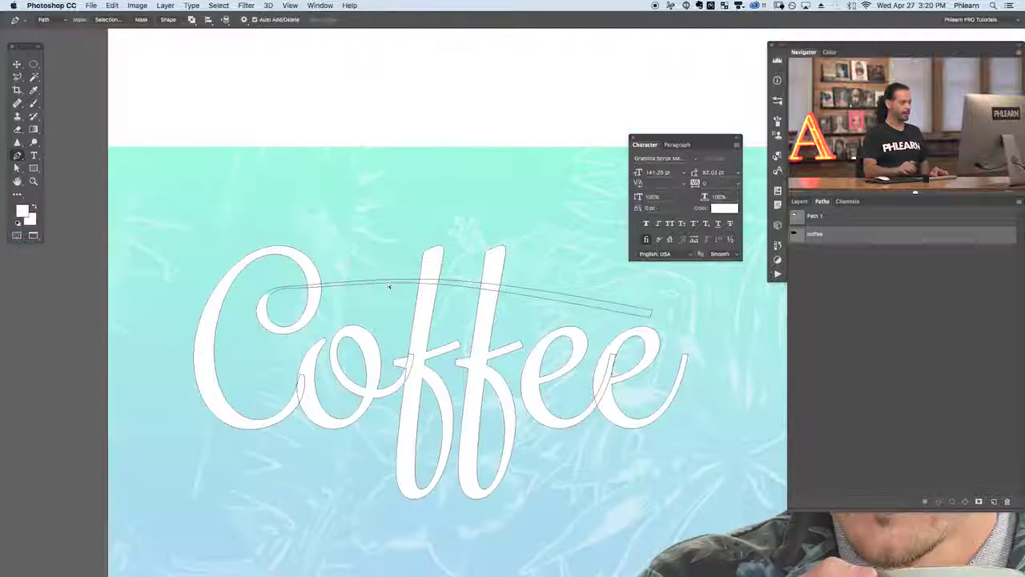
{"action": "scroll", "coordinate": [443, 166], "scroll_direction": "down", "scroll_amount": 3}
{"action": "scroll", "coordinate": [443, 166], "scroll_direction": "right", "scroll_amount": 3}
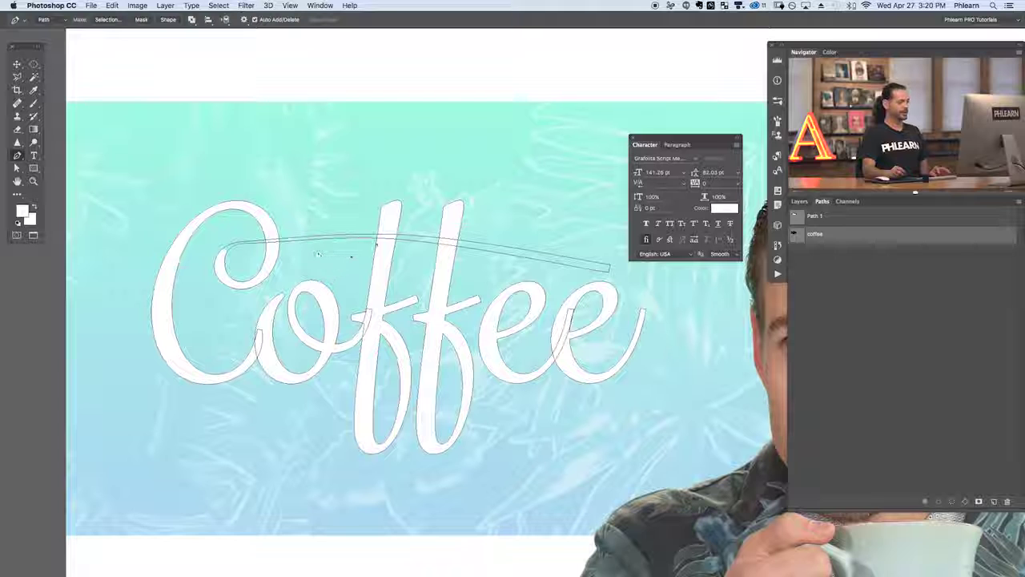
Reselect the letter C path and close the Character panel covering the artwork.
{"action": "left_click", "coordinate": [369, 242], "text": "super"}
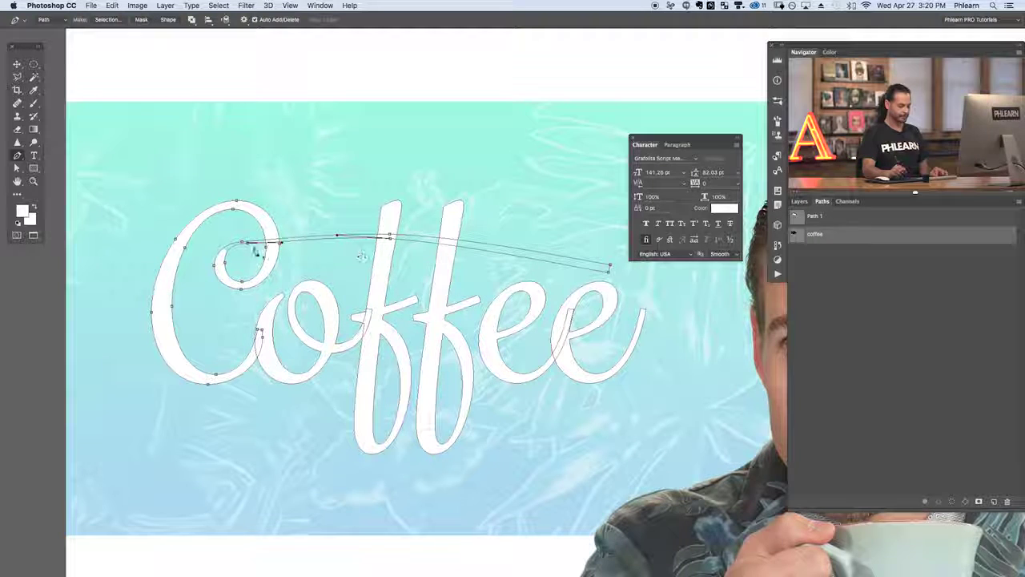
{"action": "key", "text": "super+plus"}
{"action": "key", "text": "super+plus"}
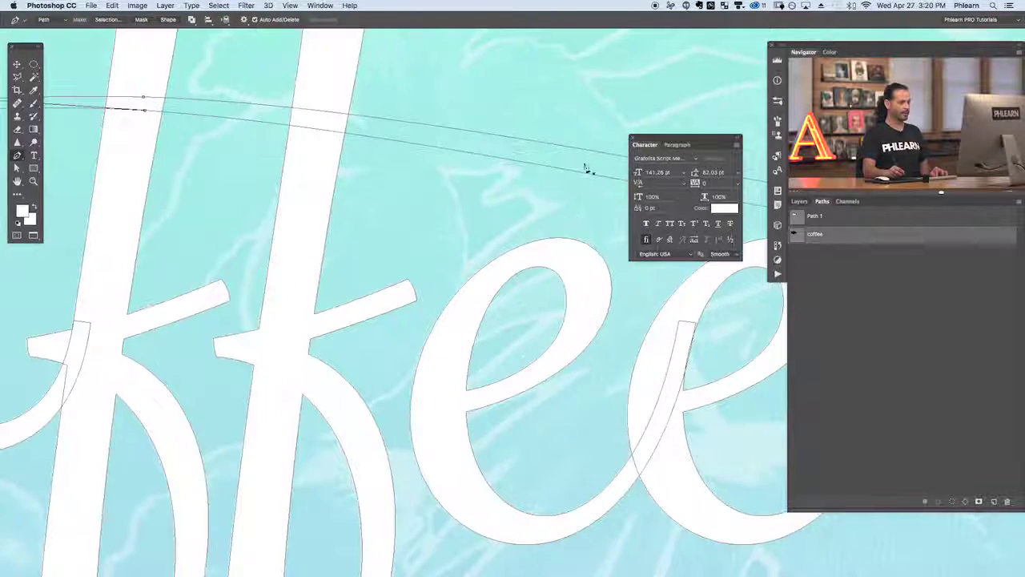
{"action": "left_click", "coordinate": [632, 138]}
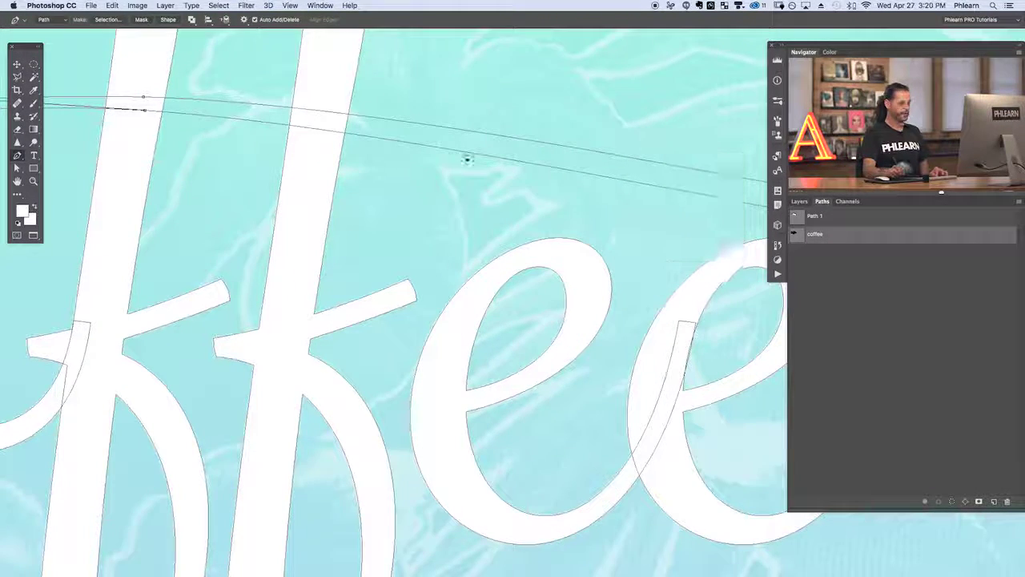
Pull curve handles from both anchor points at the first f to make the swash wavy, and raise its upper end point to widen the tail.
{"action": "key", "text": "super+minus"}
{"action": "key", "text": "super+minus"}
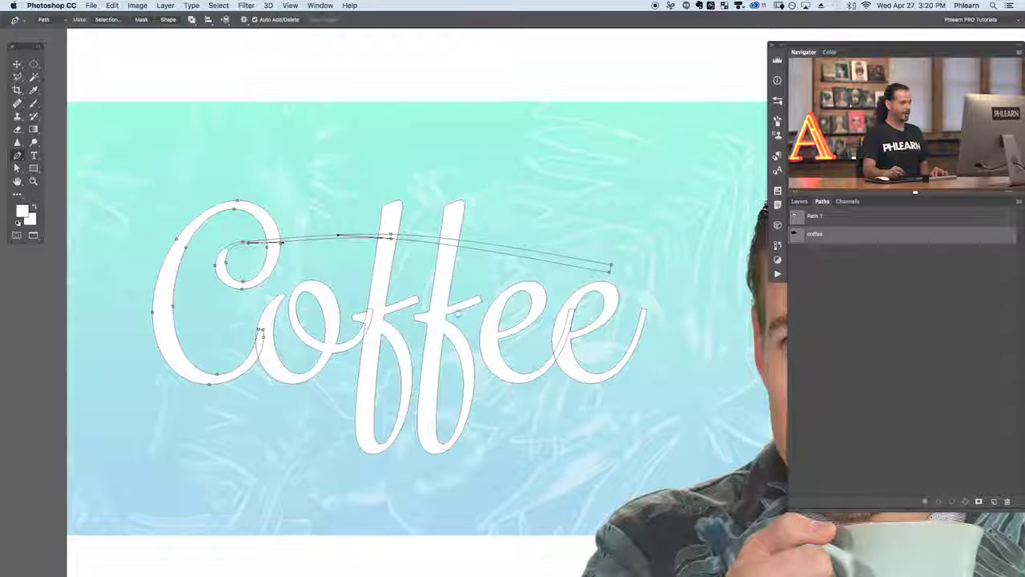
{"action": "left_click_drag", "start_coordinate": [403, 255], "coordinate": [438, 250]}
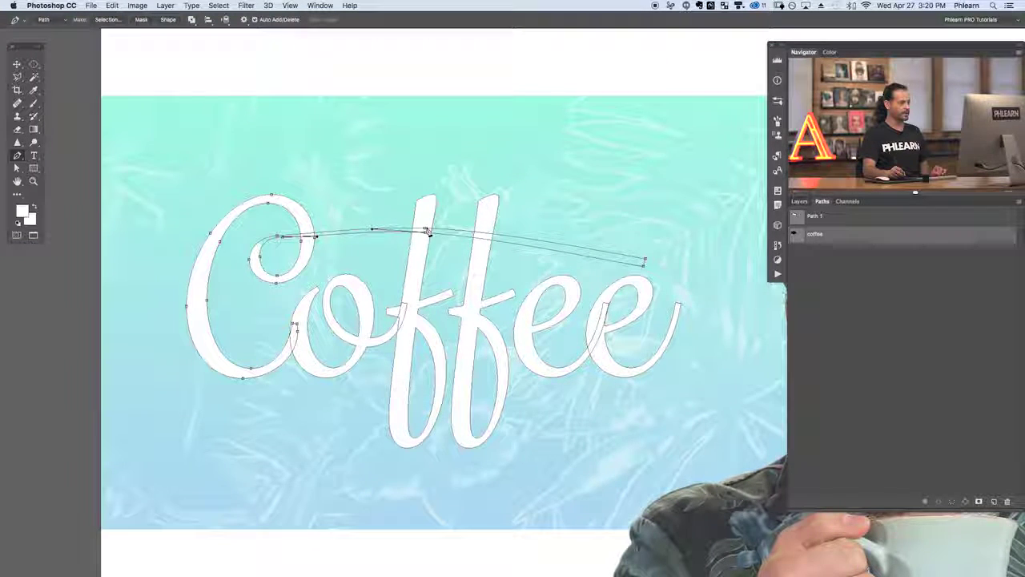
{"action": "right_click", "coordinate": [16, 155]}
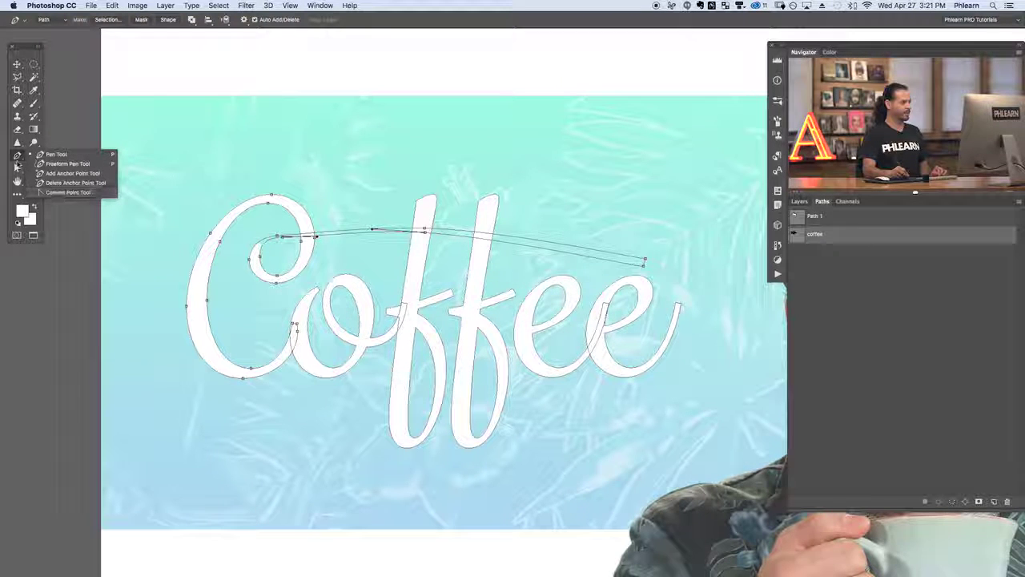
{"action": "left_click", "coordinate": [20, 156]}
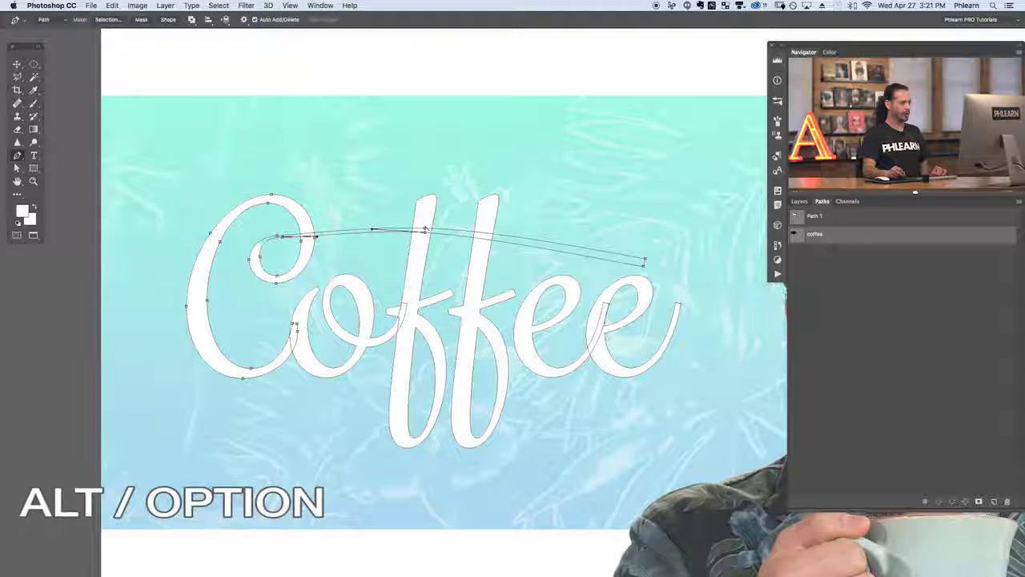
{"action": "left_click_drag", "start_coordinate": [425, 230], "coordinate": [345, 212]}
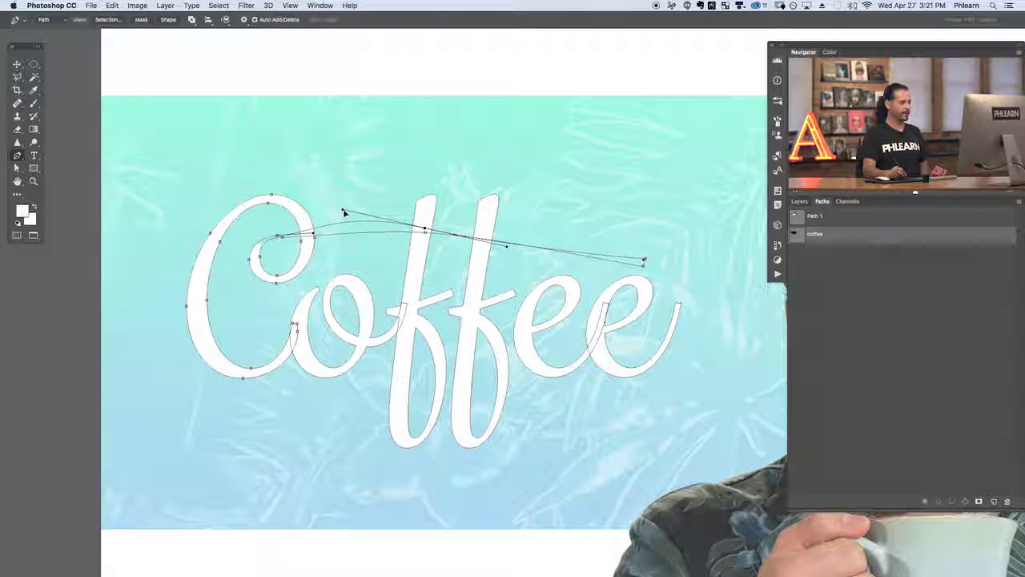
{"action": "left_click_drag", "start_coordinate": [426, 233], "coordinate": [485, 254]}
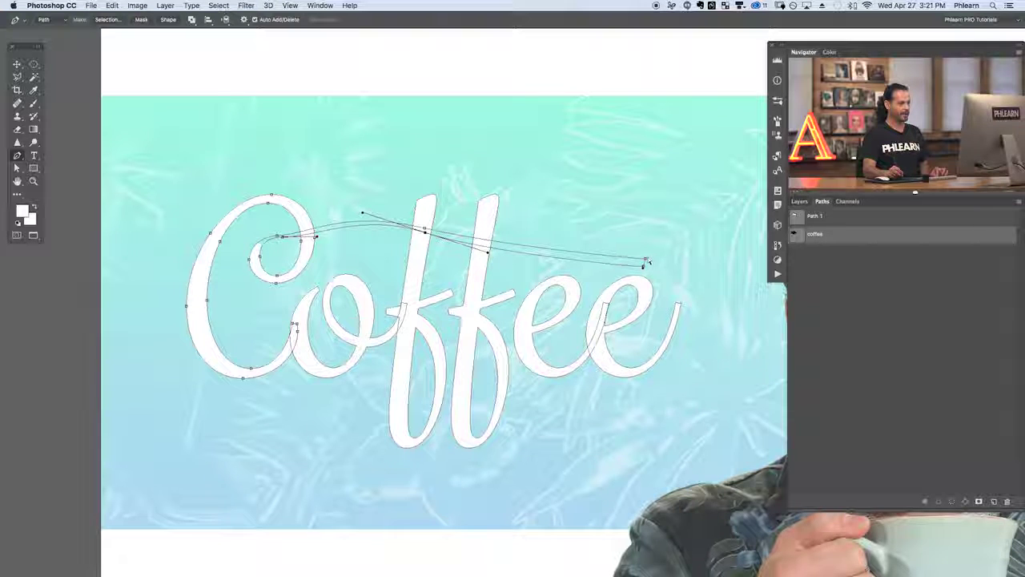
{"action": "left_click_drag", "start_coordinate": [645, 264], "coordinate": [654, 251]}
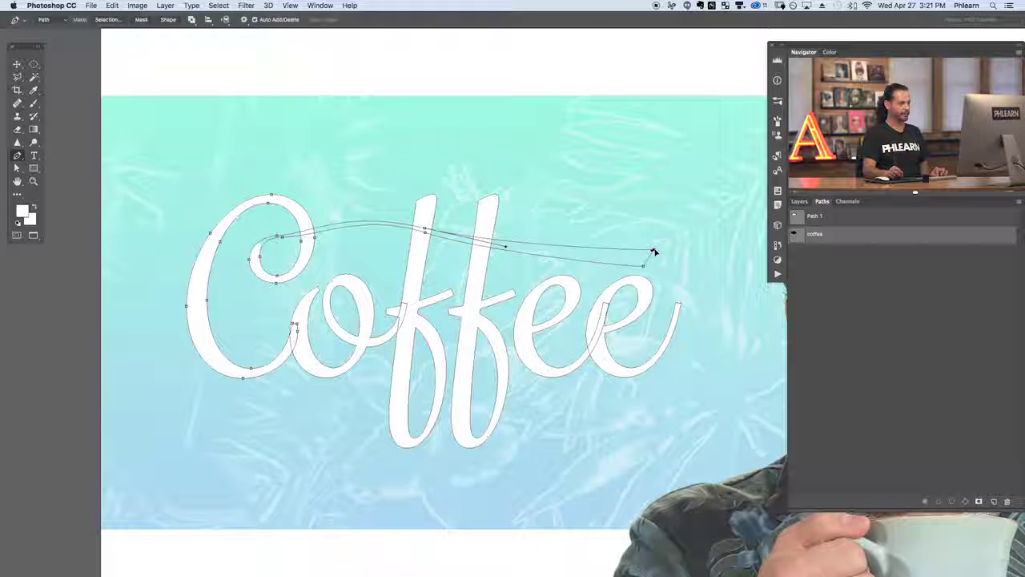
{"action": "left_click", "coordinate": [455, 265], "text": "super"}
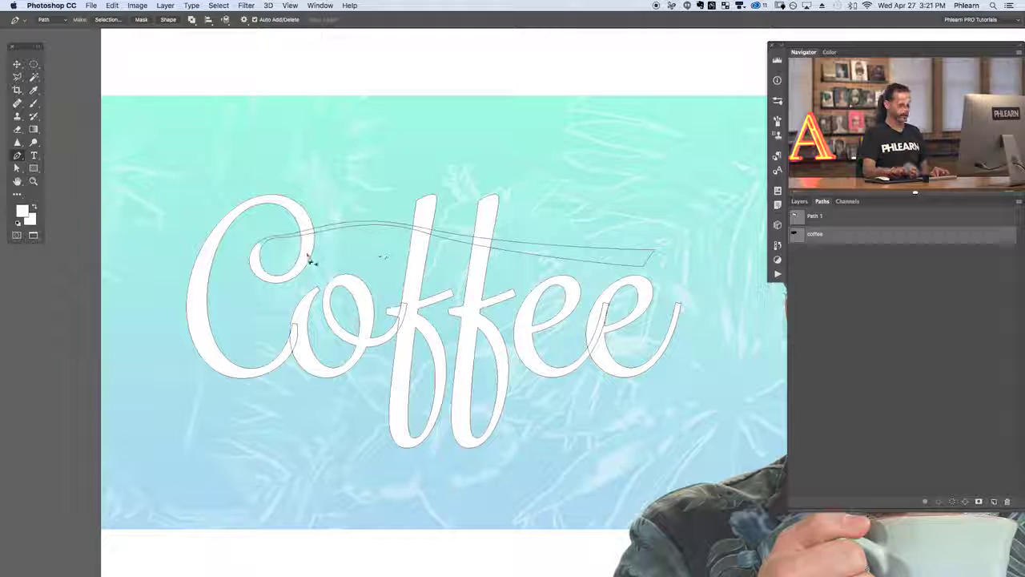
Raise the two anchor points where the swash leaves the C's curl and level the lower point's handles.
{"action": "key", "text": "super+plus"}
{"action": "left_click_drag", "start_coordinate": [235, 283], "coordinate": [573, 370]}
{"action": "key", "text": "super+plus"}
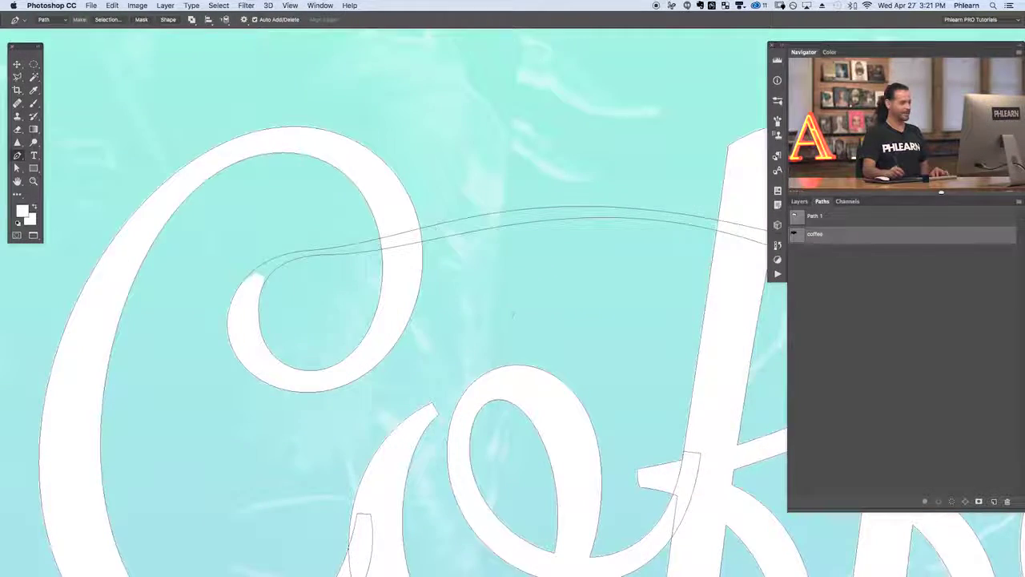
{"action": "left_click_drag", "start_coordinate": [514, 315], "coordinate": [469, 344]}
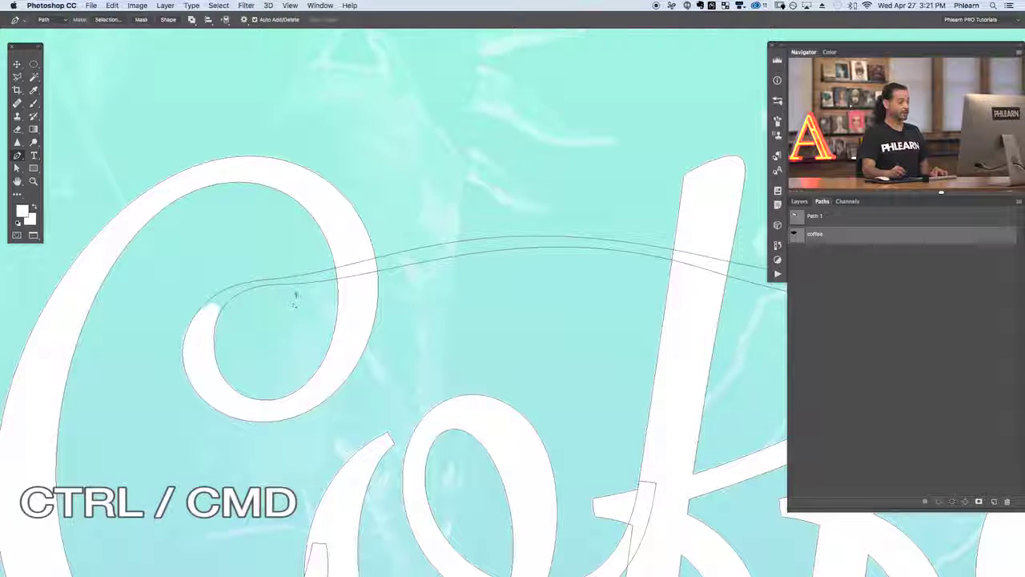
{"action": "left_click", "coordinate": [297, 288], "text": "super"}
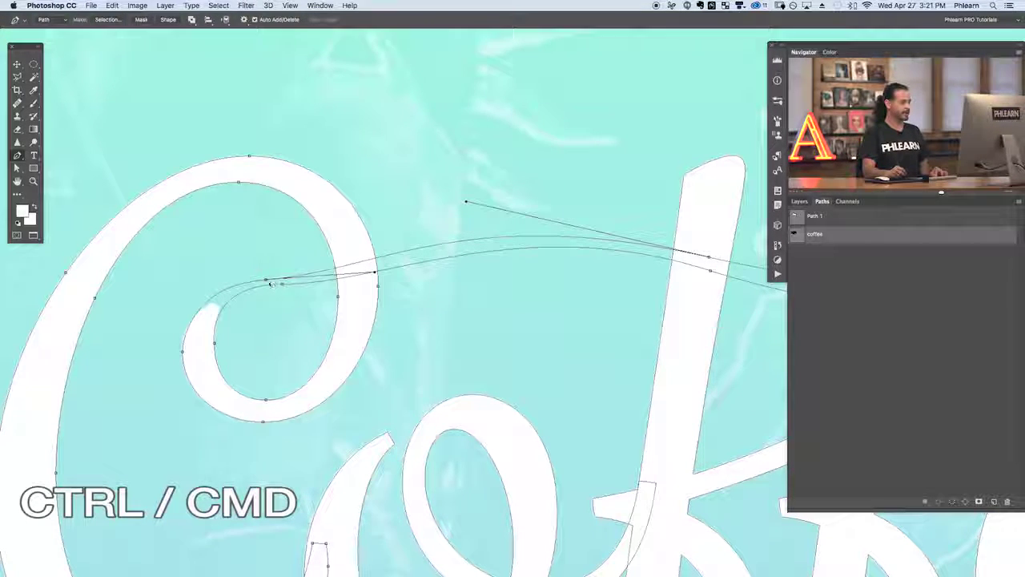
{"action": "left_click_drag", "start_coordinate": [266, 279], "coordinate": [279, 280]}
{"action": "left_click", "coordinate": [281, 284], "text": "super"}
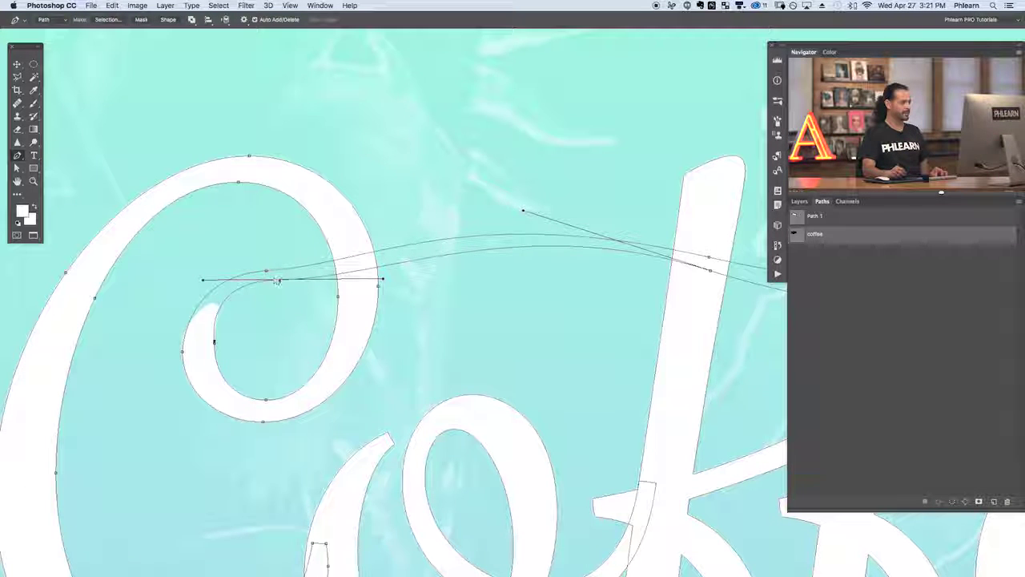
{"action": "mouse_move", "coordinate": [203, 279]}
{"action": "left_mouse_down"}
{"action": "mouse_move", "coordinate": [204, 295]}
{"action": "mouse_move", "coordinate": [202, 281]}
{"action": "left_mouse_up"}
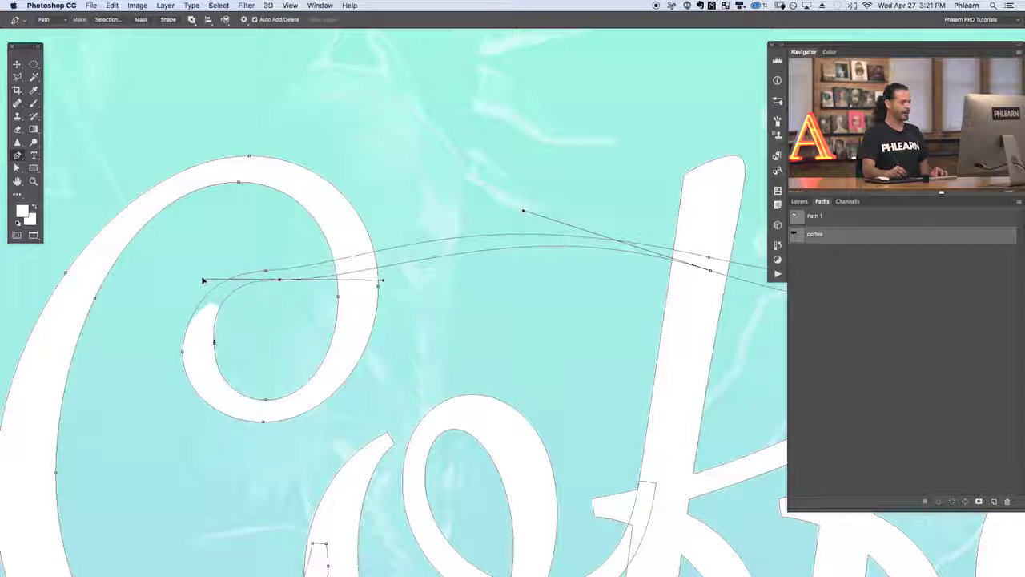
Redraw the handles of both curl anchor points diagonally so the swash sweeps smoothly upward out of the curl.
{"action": "left_click_drag", "start_coordinate": [266, 272], "coordinate": [183, 297]}
{"action": "left_click_drag", "start_coordinate": [280, 280], "coordinate": [354, 253]}
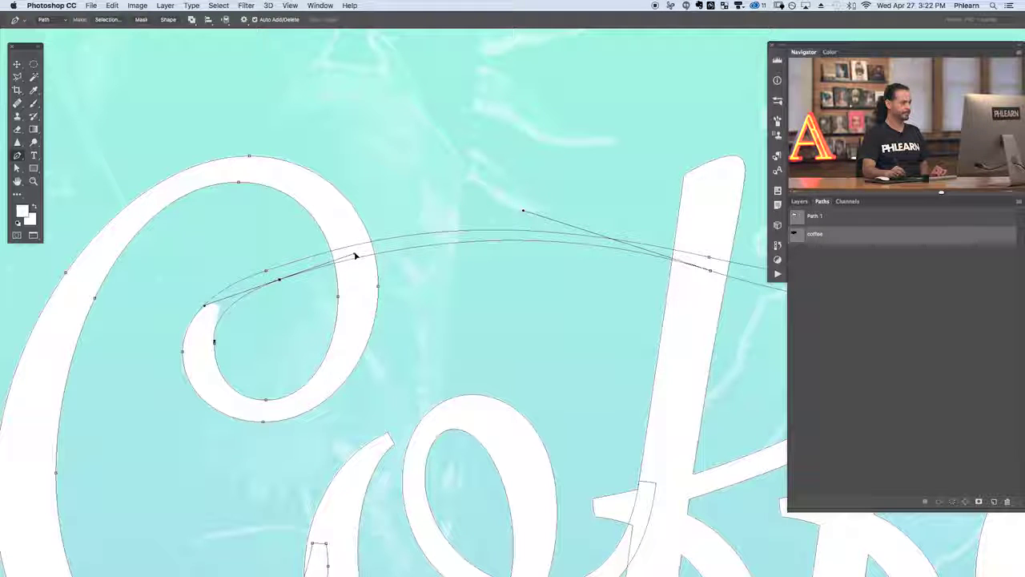
{"action": "left_click", "coordinate": [442, 288], "text": "super"}
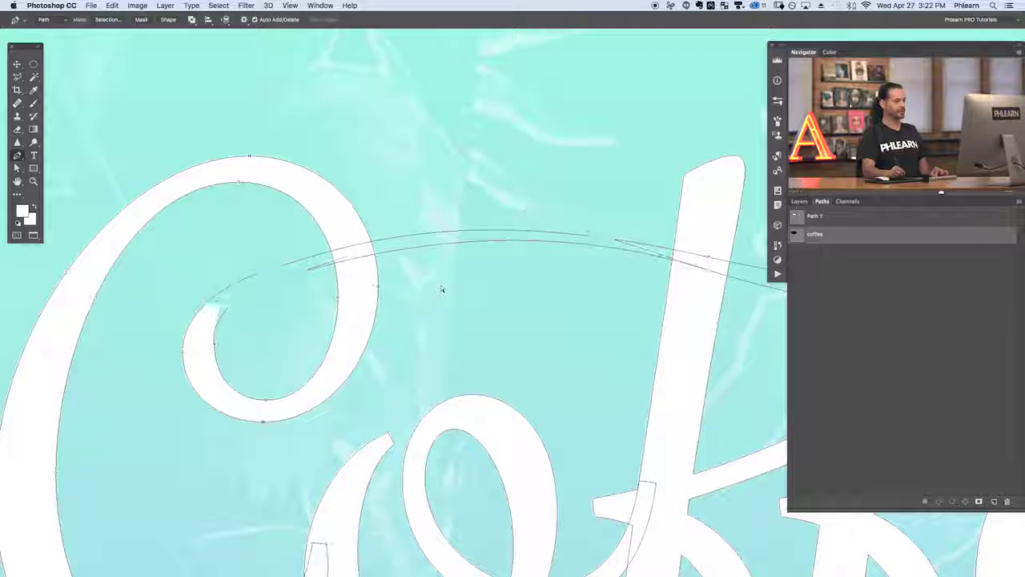
Raise both anchor points on the C's curl further to round the start of the swash.
{"action": "key", "text": "super+minus"}
{"action": "key", "text": "super+minus"}
{"action": "key", "text": "super+plus"}
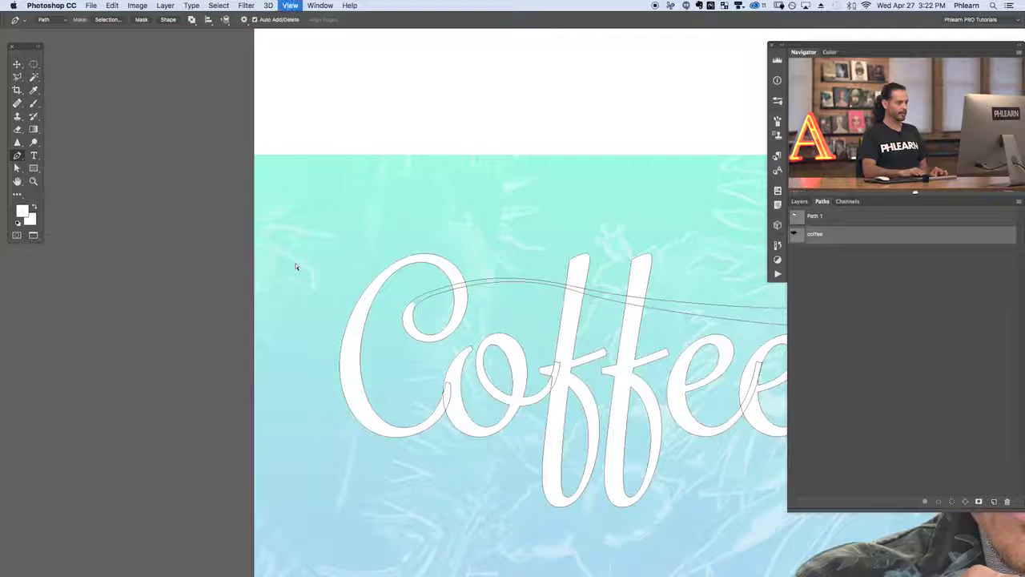
{"action": "key", "text": "super+plus"}
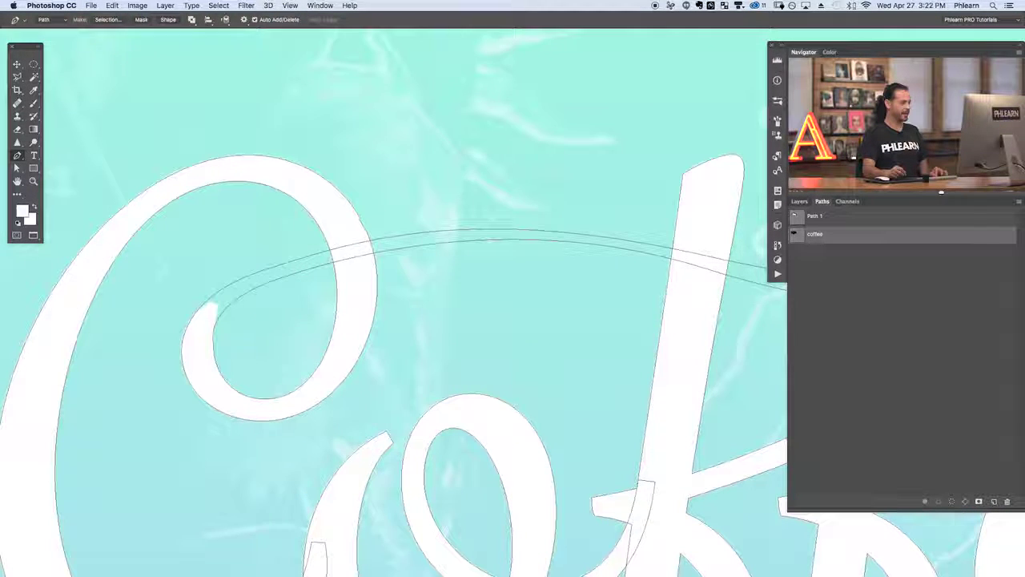
{"action": "left_click", "coordinate": [294, 265], "text": "super"}
{"action": "mouse_move", "coordinate": [265, 269]}
{"action": "left_mouse_down"}
{"action": "mouse_move", "coordinate": [269, 258]}
{"action": "mouse_move", "coordinate": [275, 272]}
{"action": "left_mouse_up"}
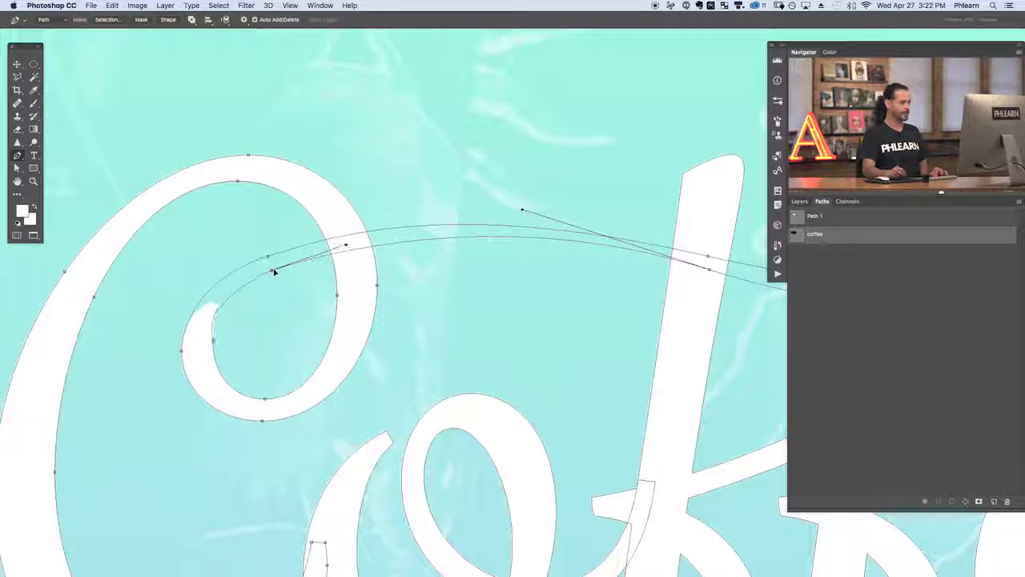
{"action": "left_click_drag", "start_coordinate": [346, 245], "coordinate": [271, 253]}
{"action": "left_click", "coordinate": [269, 257], "text": "super"}
{"action": "left_click", "coordinate": [404, 298], "text": "super"}
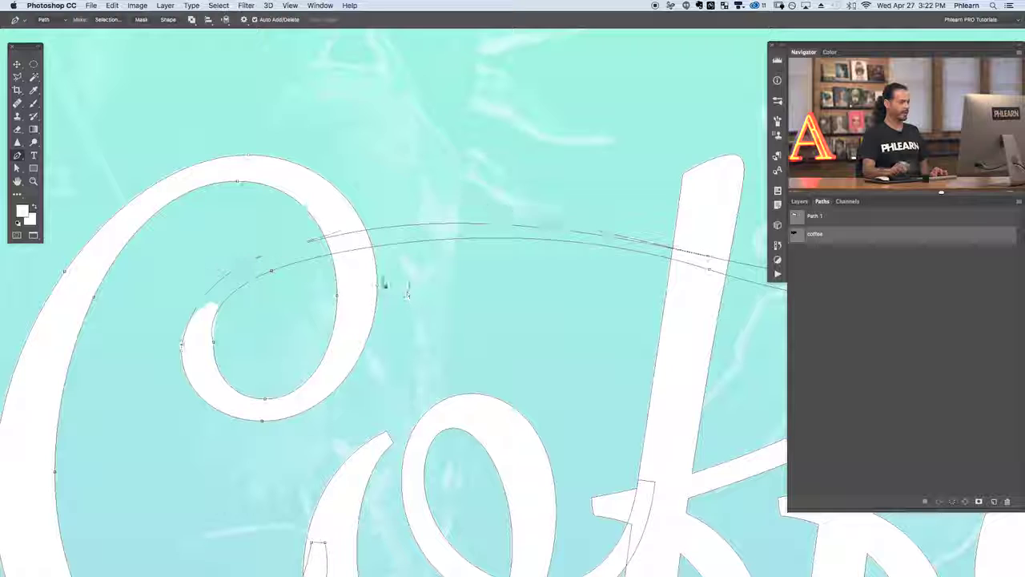
Nudge the curl's upper anchor point slightly and refine its handle facing the curl to smooth the outer edge.
{"action": "key", "text": "super+minus"}
{"action": "key", "text": "super+minus"}
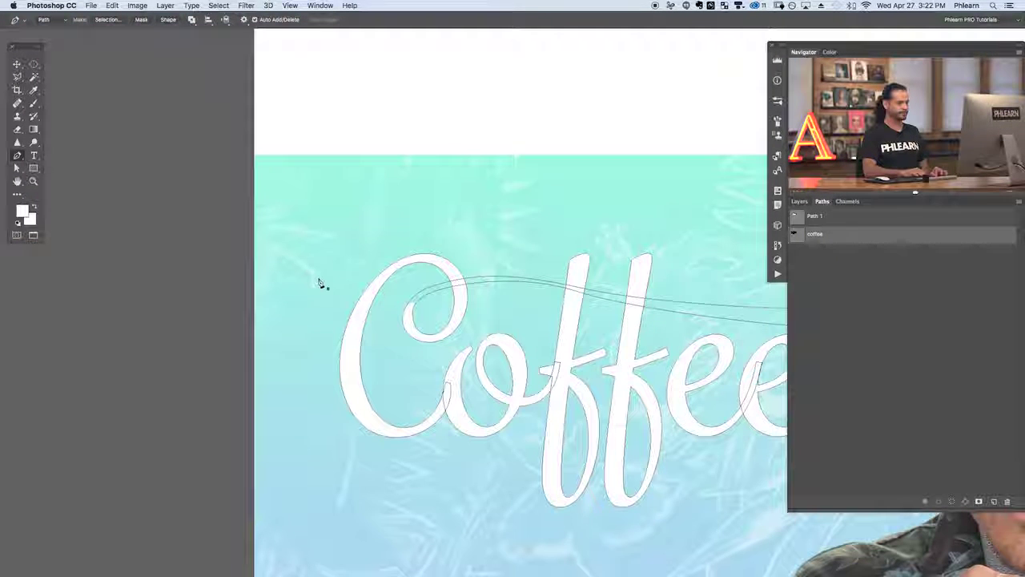
{"action": "key", "text": "super+plus"}
{"action": "key", "text": "super+plus"}
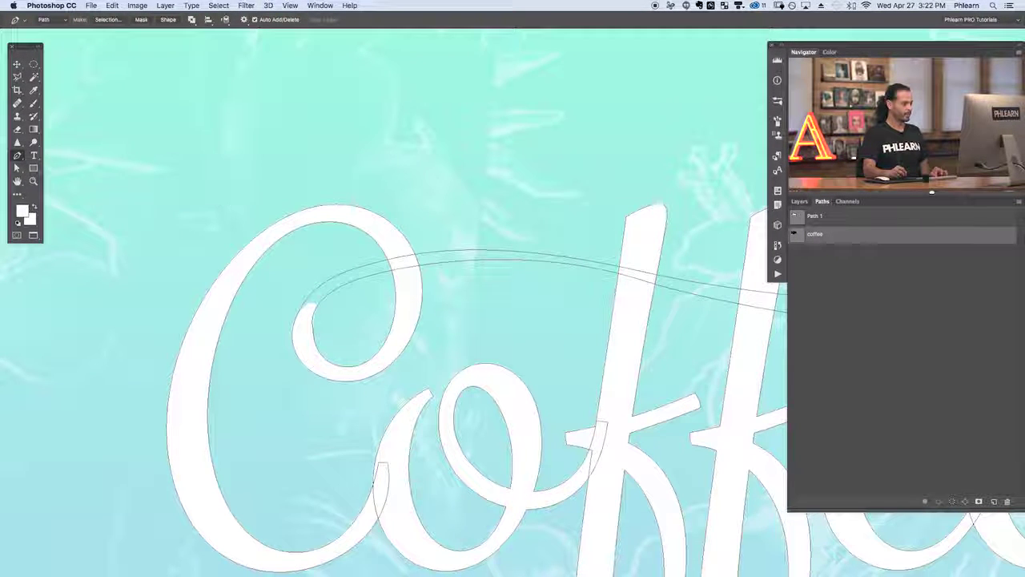
{"action": "left_click", "coordinate": [344, 274], "text": "super"}
{"action": "left_click", "coordinate": [350, 269], "text": "super"}
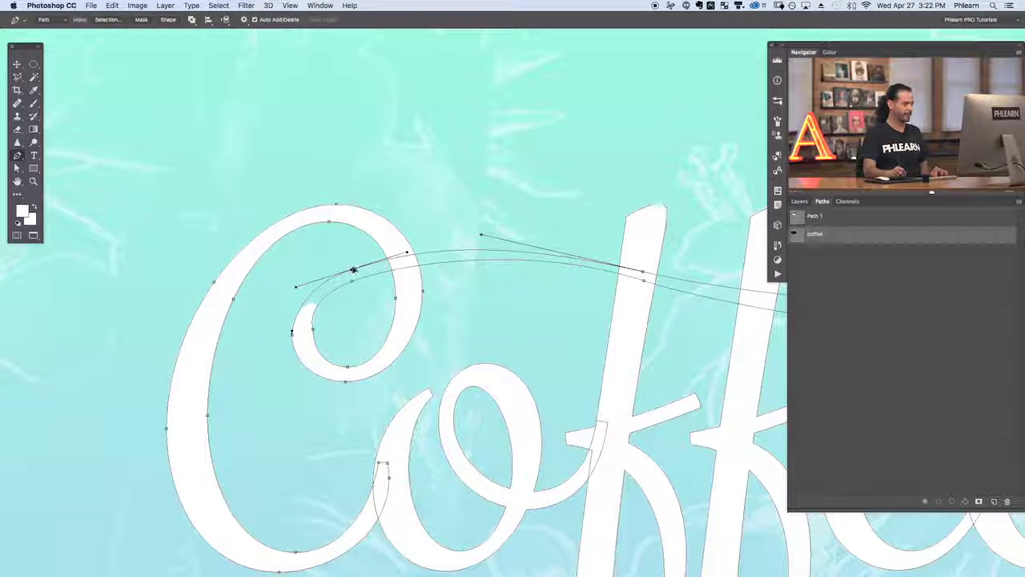
{"action": "left_click_drag", "start_coordinate": [351, 270], "coordinate": [355, 269]}
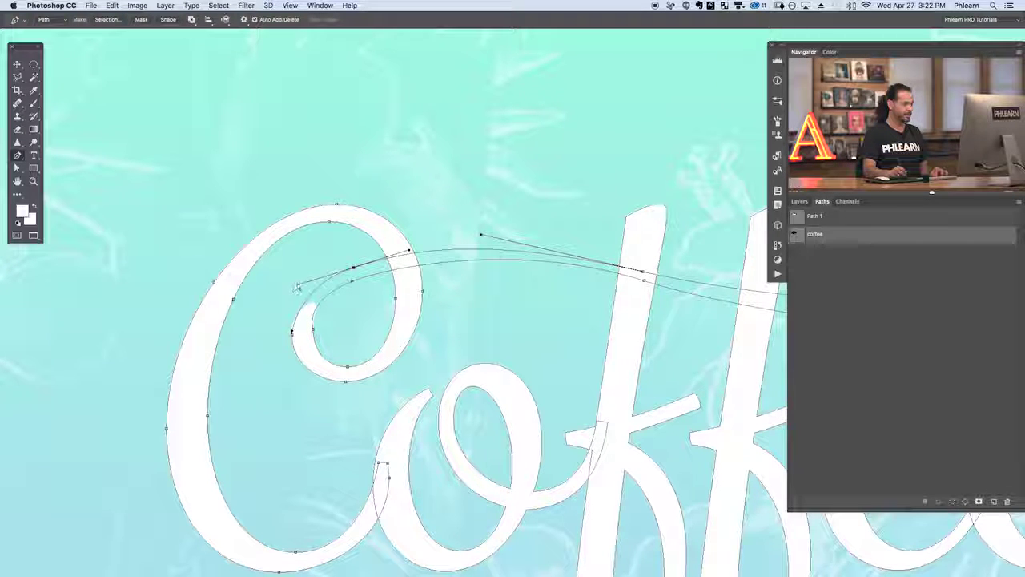
{"action": "left_click_drag", "start_coordinate": [289, 290], "coordinate": [286, 290]}
{"action": "left_click", "coordinate": [378, 311], "text": "super"}
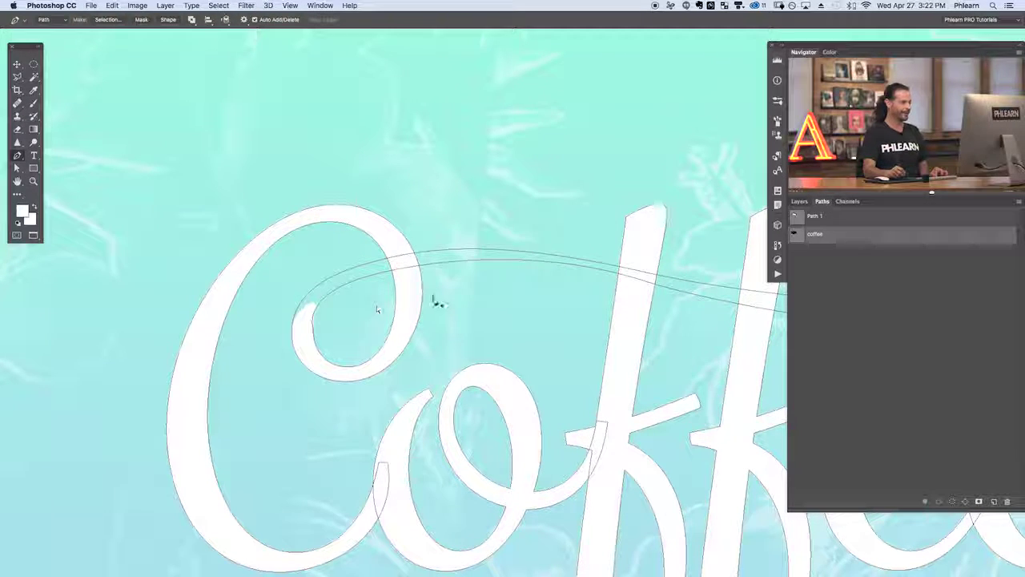
Extend the handle of the lower anchor point at the first f toward the C to smooth the swash's lower edge.
{"action": "left_click_drag", "start_coordinate": [486, 328], "coordinate": [438, 330]}
{"action": "left_click", "coordinate": [471, 263], "text": "super"}
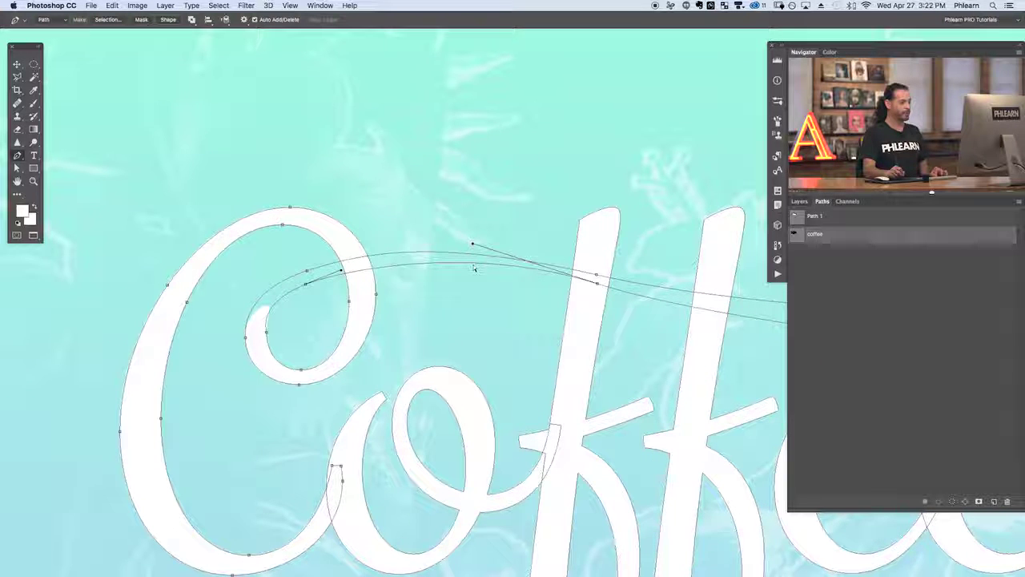
{"action": "left_click_drag", "start_coordinate": [472, 242], "coordinate": [432, 244]}
{"action": "left_click", "coordinate": [448, 284], "text": "super"}
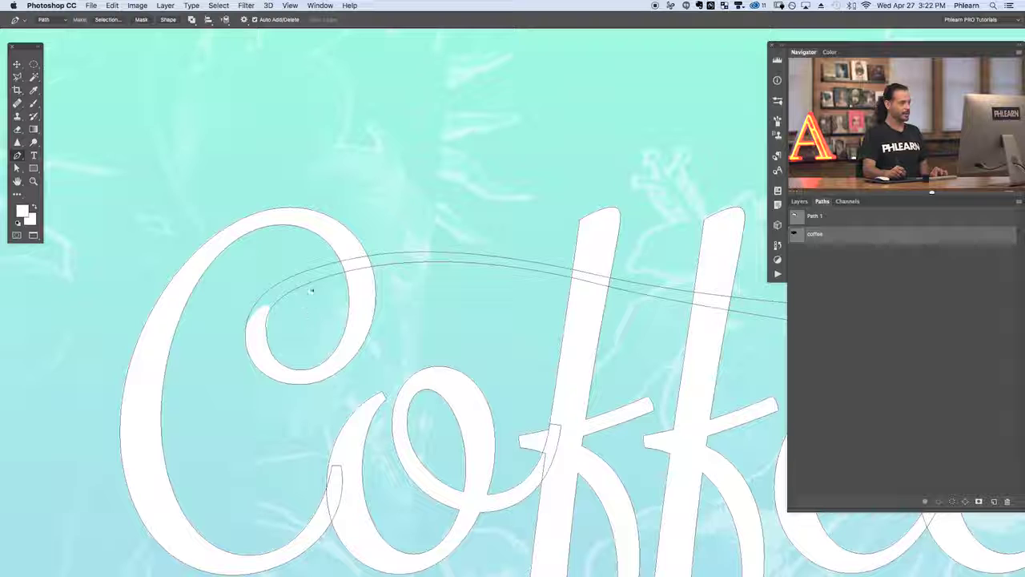
Lower the inner-edge anchor point at the swash's start, then raise the outer-edge point and its curl-side handle slightly.
{"action": "left_click", "coordinate": [310, 272], "text": "super"}
{"action": "left_click_drag", "start_coordinate": [310, 273], "coordinate": [307, 282]}
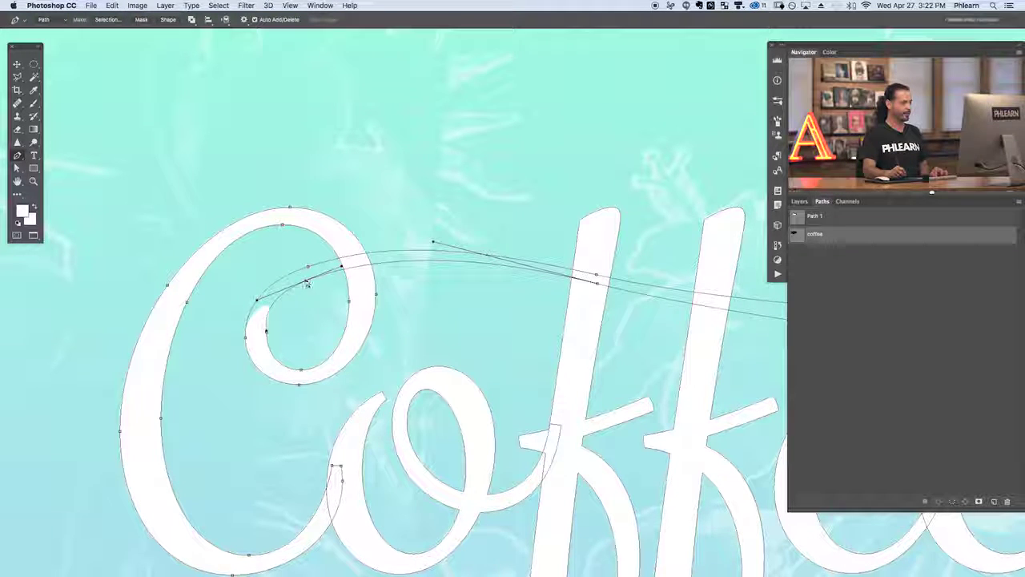
{"action": "left_click", "coordinate": [314, 310], "text": "super"}
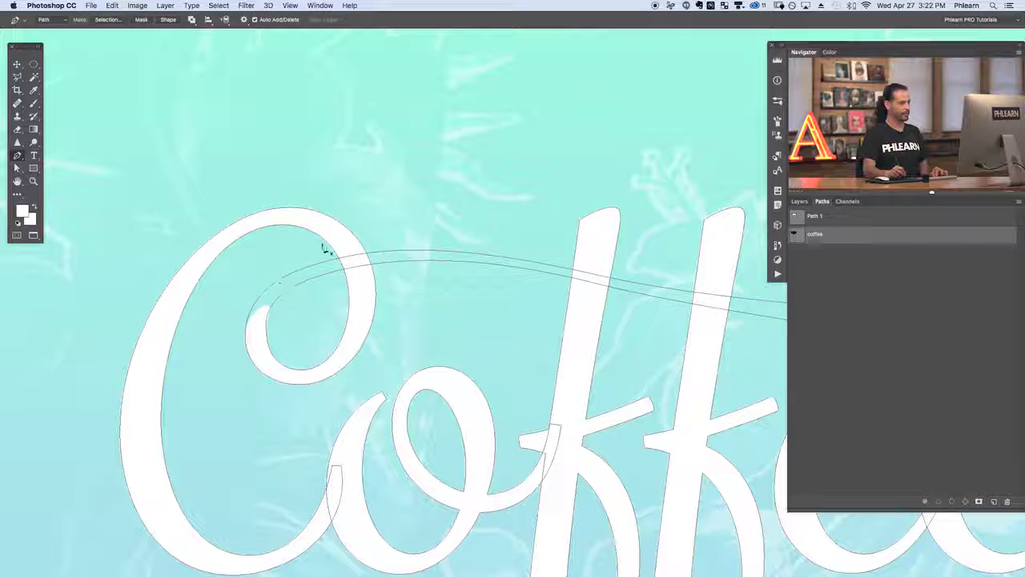
{"action": "left_click", "coordinate": [322, 263], "text": "super"}
{"action": "left_click_drag", "start_coordinate": [311, 267], "coordinate": [311, 264]}
{"action": "left_click_drag", "start_coordinate": [243, 284], "coordinate": [243, 281]}
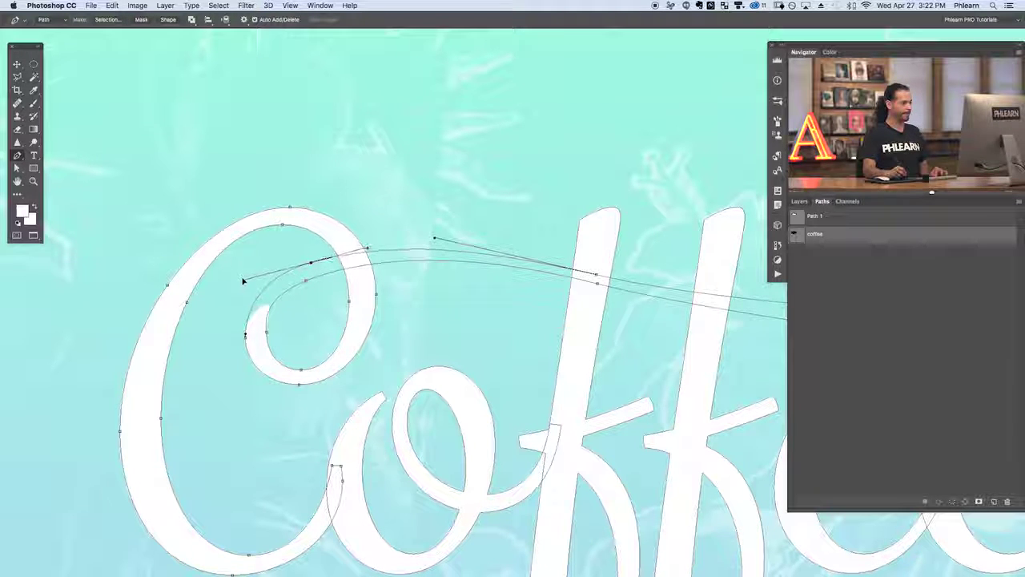
{"action": "left_click", "coordinate": [345, 317], "text": "super"}
Delete the anchor point on the inner left edge of the C's curl and adjust the bottom inner point's handle to round the curve.
{"action": "left_click_drag", "start_coordinate": [440, 332], "coordinate": [369, 329]}
{"action": "key", "text": "super+minus"}
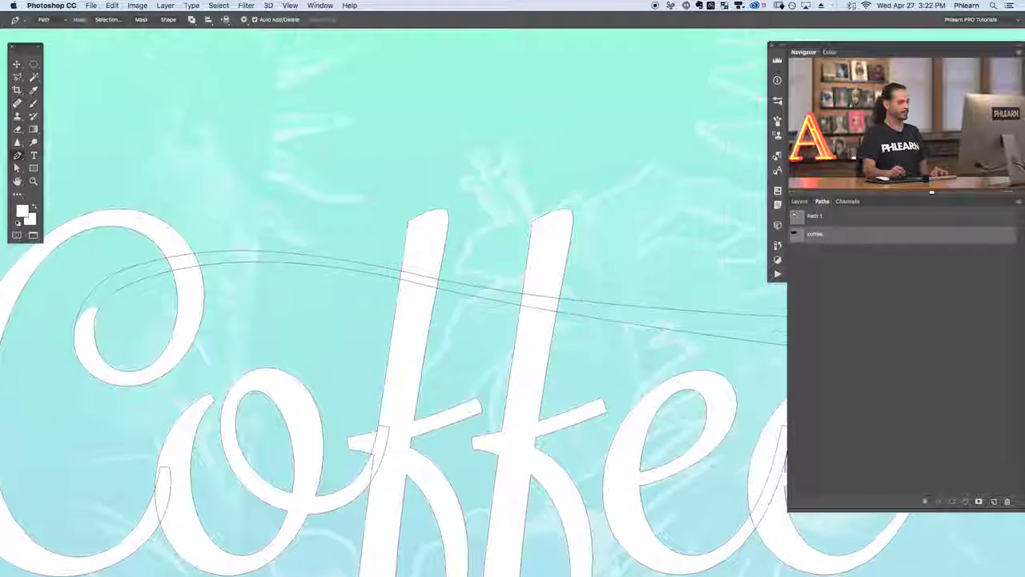
{"action": "key", "text": "super+minus"}
{"action": "key", "text": "super+minus"}
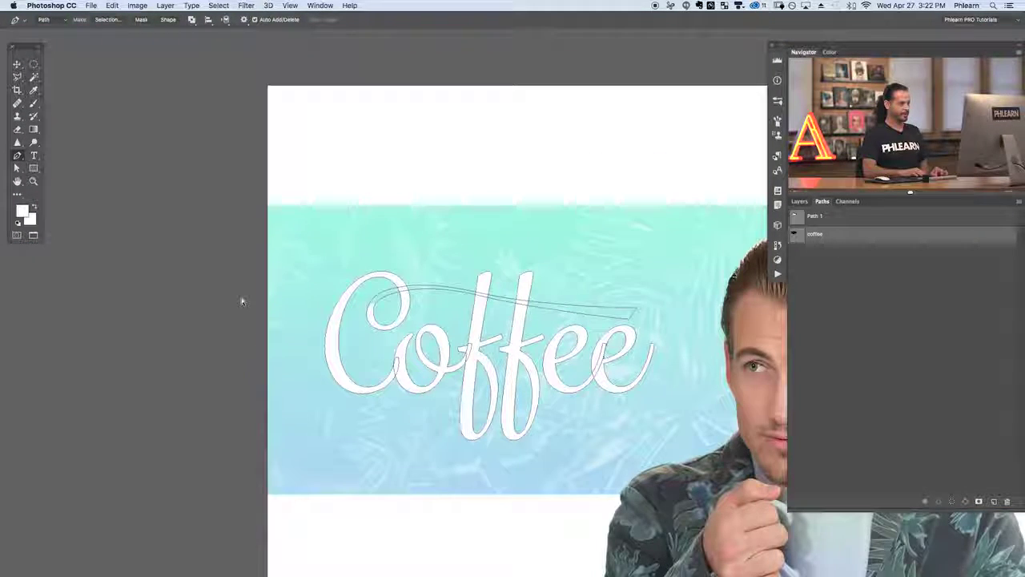
{"action": "key", "text": "super+plus"}
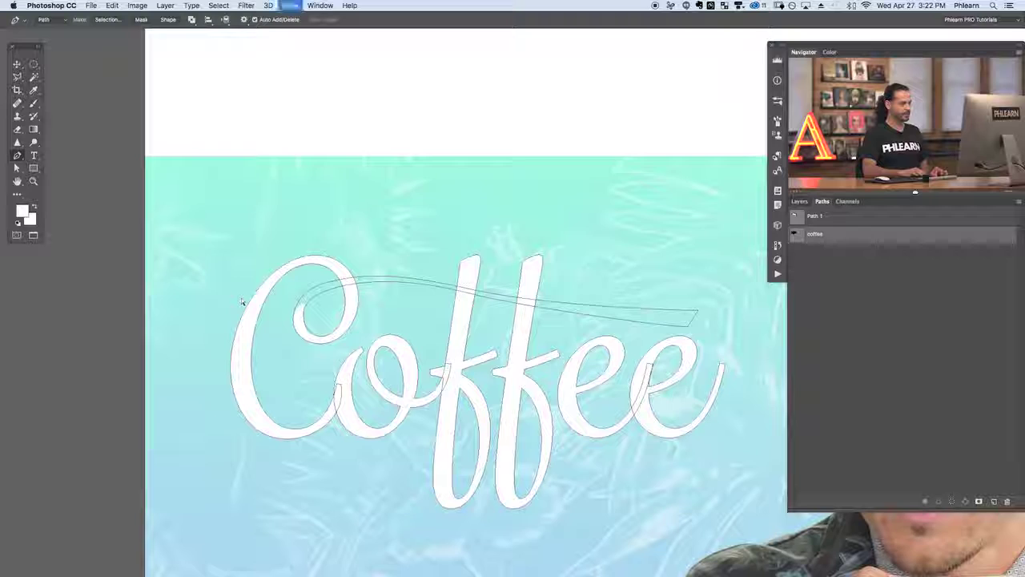
{"action": "key", "text": "super+plus"}
{"action": "key", "text": "super+plus"}
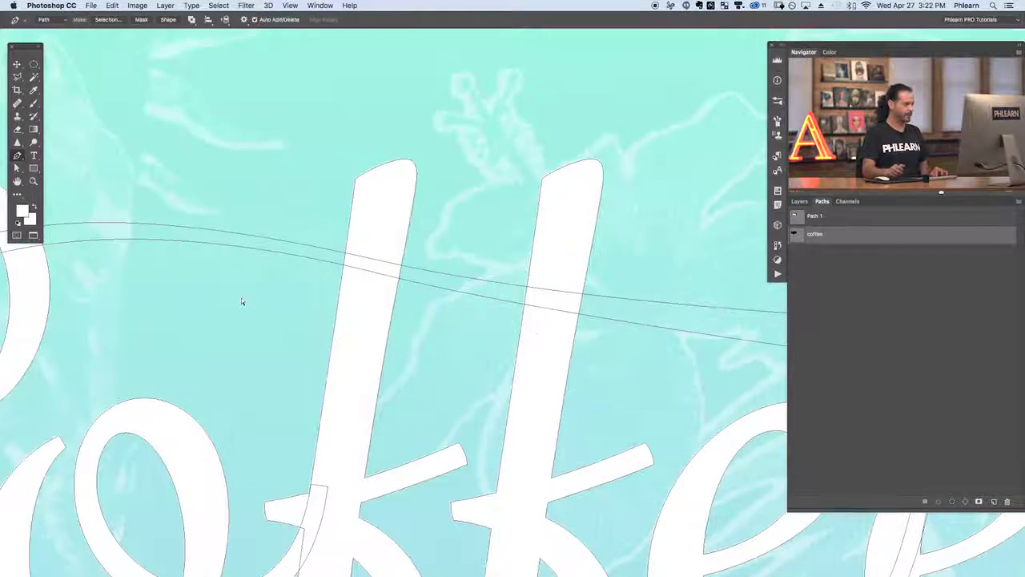
{"action": "key", "text": "super+plus"}
{"action": "left_click", "coordinate": [281, 344], "text": "super"}
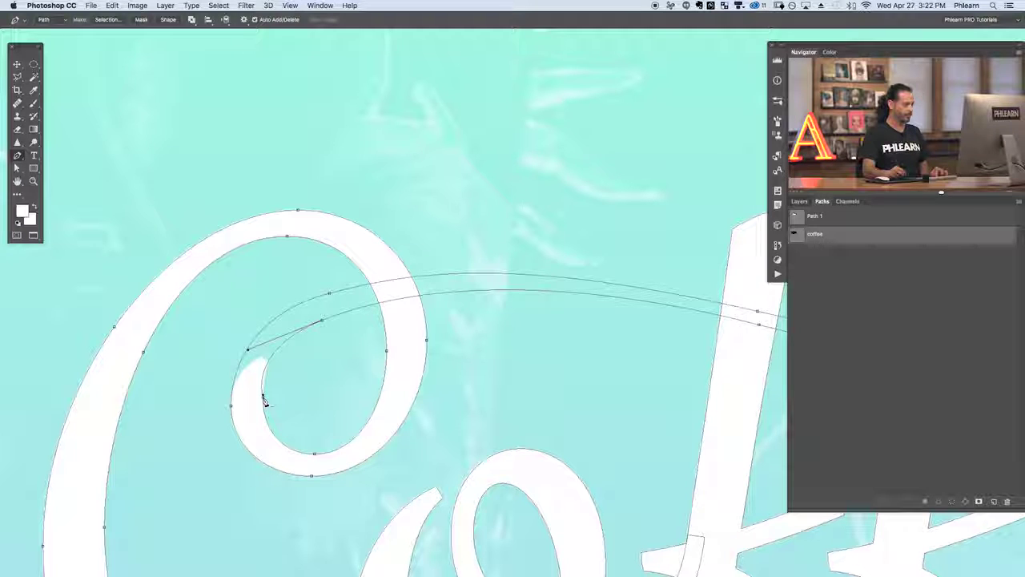
{"action": "left_click", "coordinate": [263, 396]}
{"action": "left_click_drag", "start_coordinate": [235, 454], "coordinate": [237, 450]}
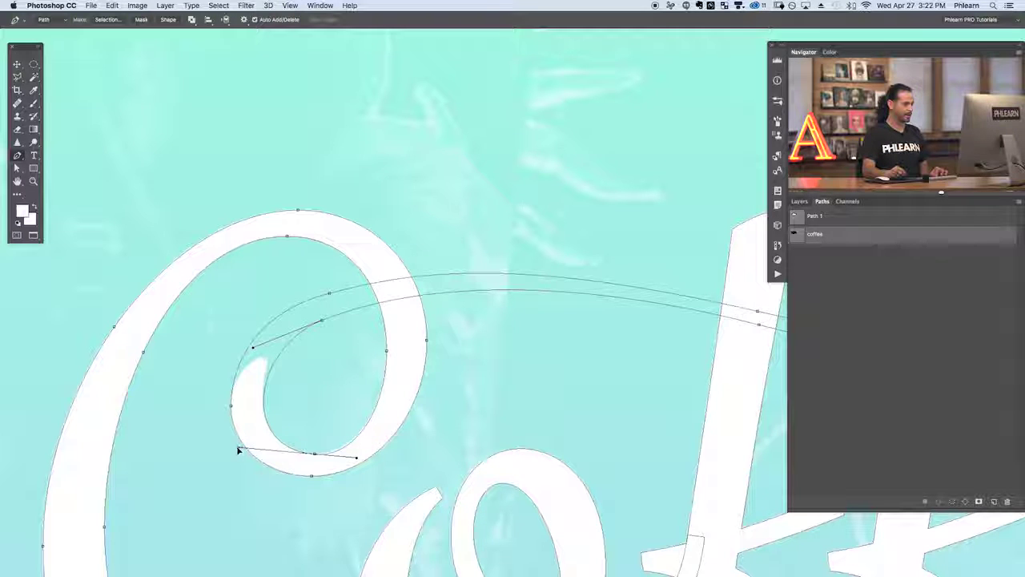
{"action": "left_click", "coordinate": [339, 386], "text": "super"}
Raise the handle facing the first f on the swash's outer-edge anchor point slightly to smooth the upper edge.
{"action": "key", "text": "super+minus"}
{"action": "key", "text": "super+minus"}
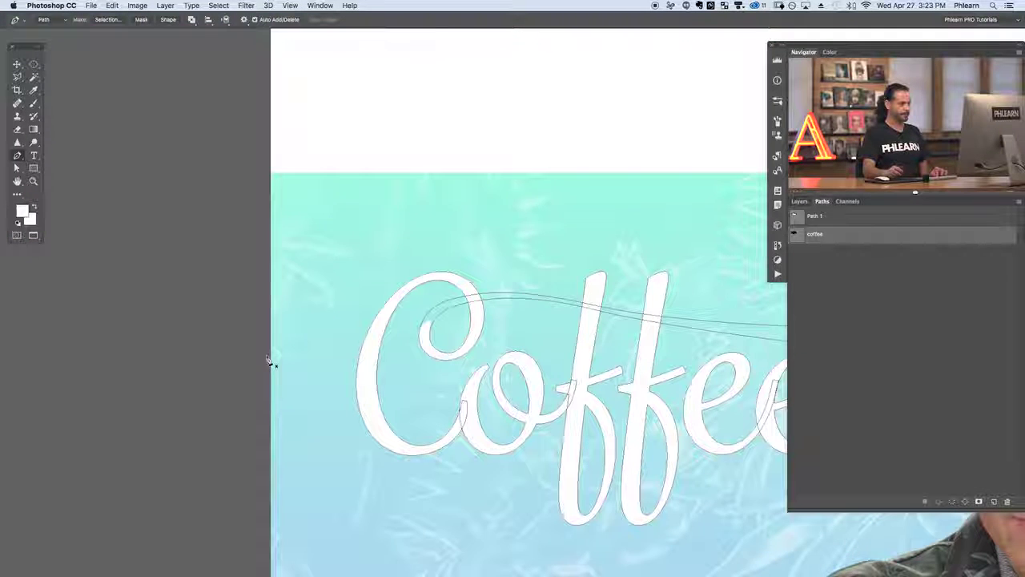
{"action": "scroll", "coordinate": [447, 350], "scroll_direction": "right", "scroll_amount": 5}
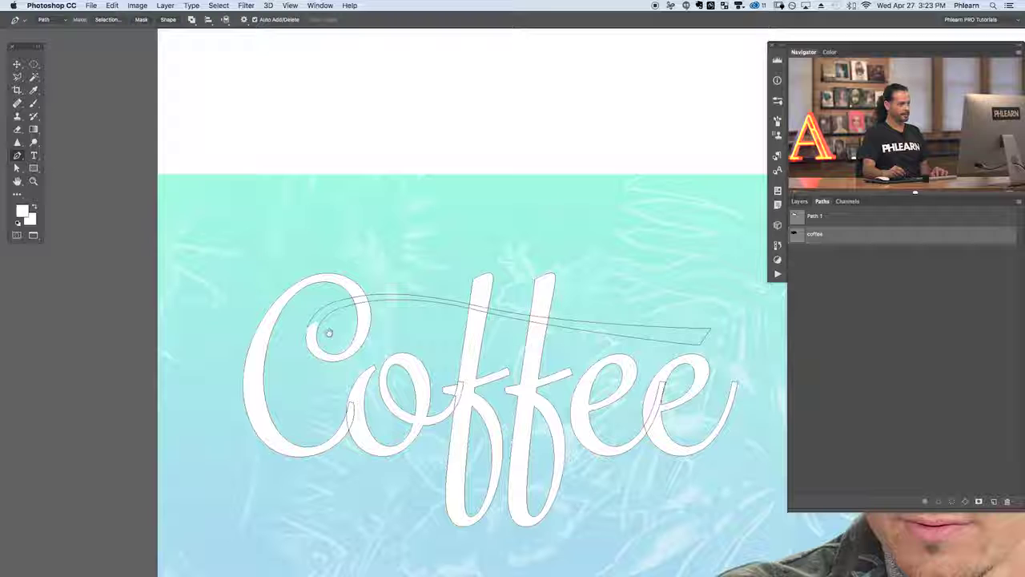
{"action": "scroll", "coordinate": [264, 297], "scroll_direction": "up", "scroll_amount": 5}
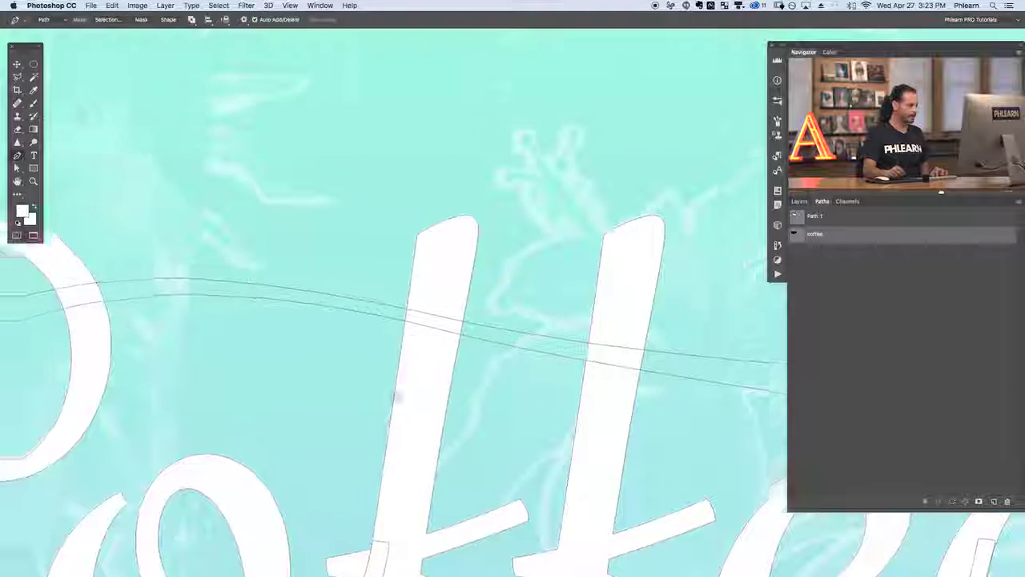
{"action": "left_click", "coordinate": [272, 318], "text": "super"}
{"action": "left_click", "coordinate": [300, 306], "text": "super"}
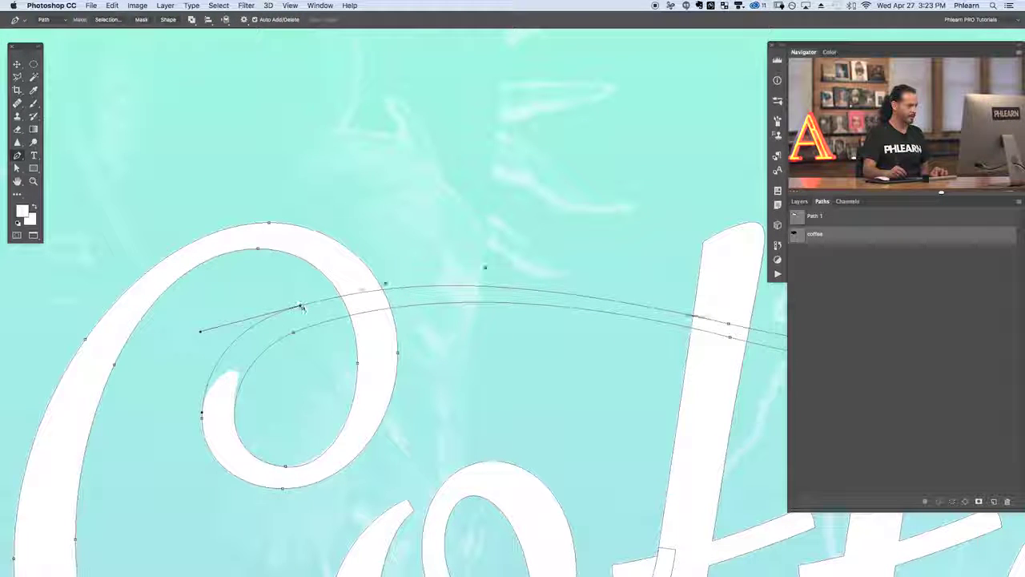
{"action": "left_click", "coordinate": [387, 285], "text": "super"}
{"action": "left_click", "coordinate": [377, 291], "text": "super"}
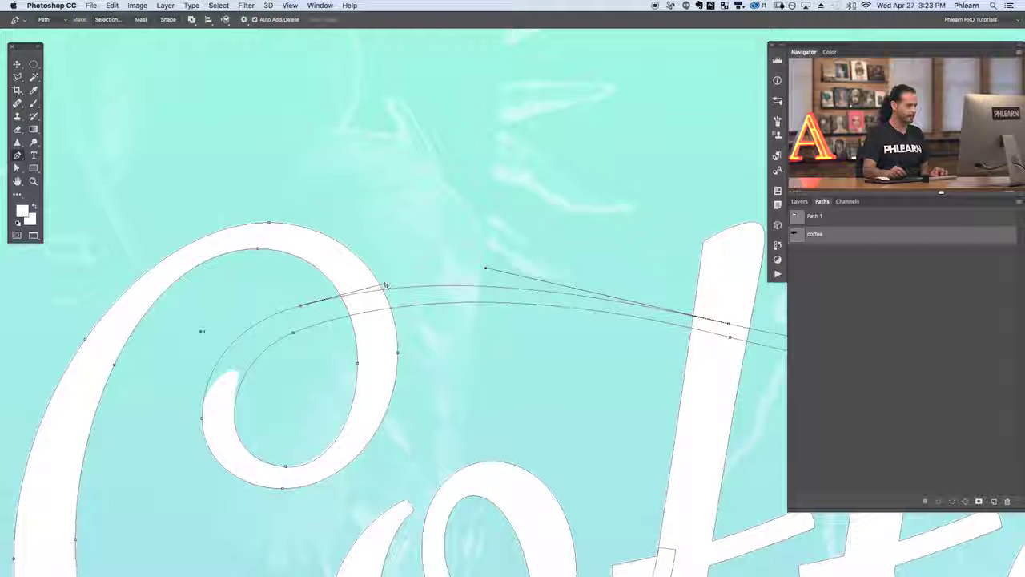
{"action": "left_click_drag", "start_coordinate": [386, 285], "coordinate": [385, 282]}
{"action": "left_click", "coordinate": [410, 278], "text": "super"}
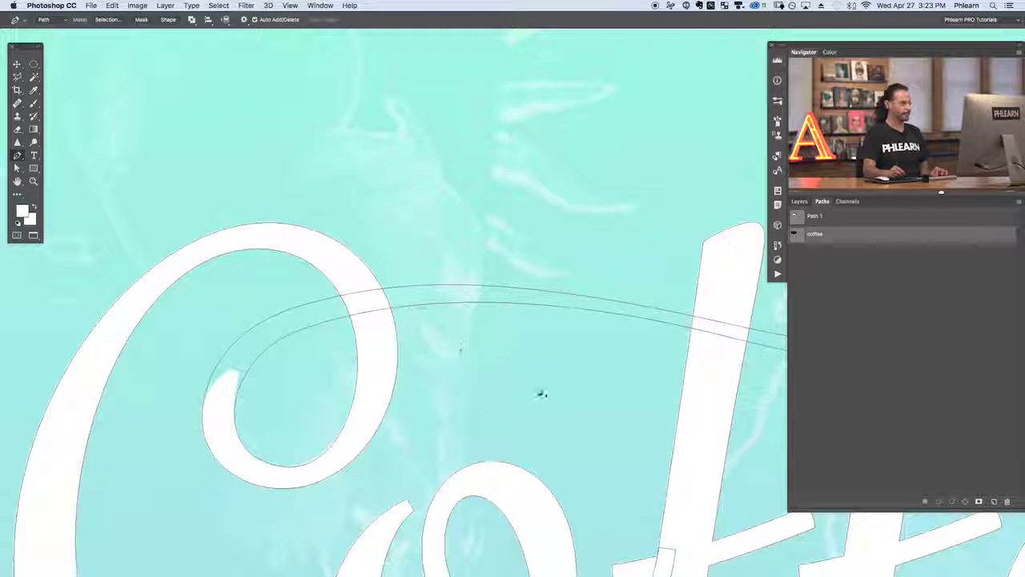
Move the two end corner points of the swash farther out past the last e so the tail becomes longer and wider.
{"action": "left_click_drag", "start_coordinate": [611, 333], "coordinate": [139, 342]}
{"action": "key", "text": "super+minus"}
{"action": "key", "text": "super+minus"}
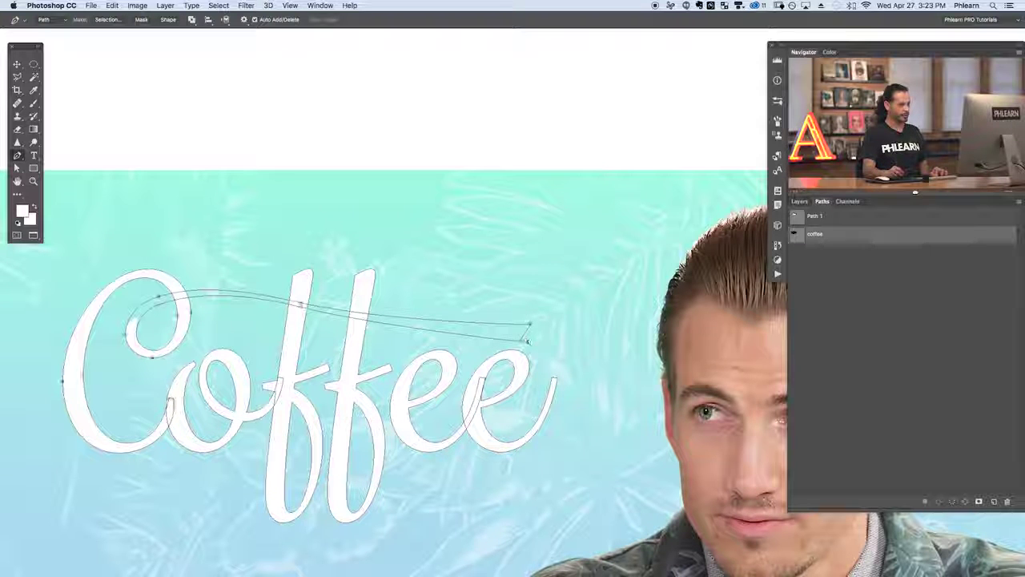
{"action": "left_click_drag", "start_coordinate": [526, 342], "coordinate": [566, 333]}
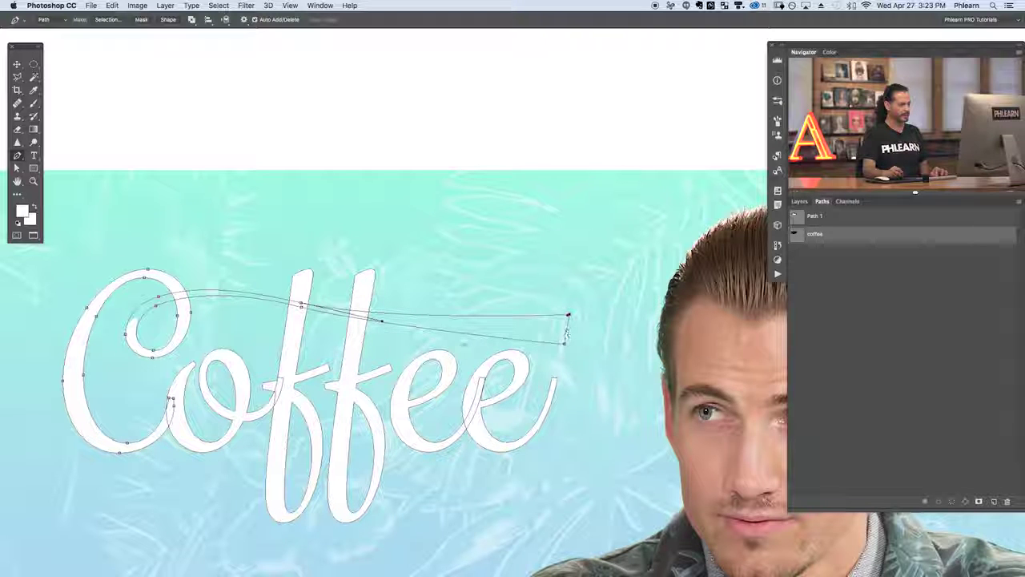
{"action": "left_click", "coordinate": [493, 351], "text": "super"}
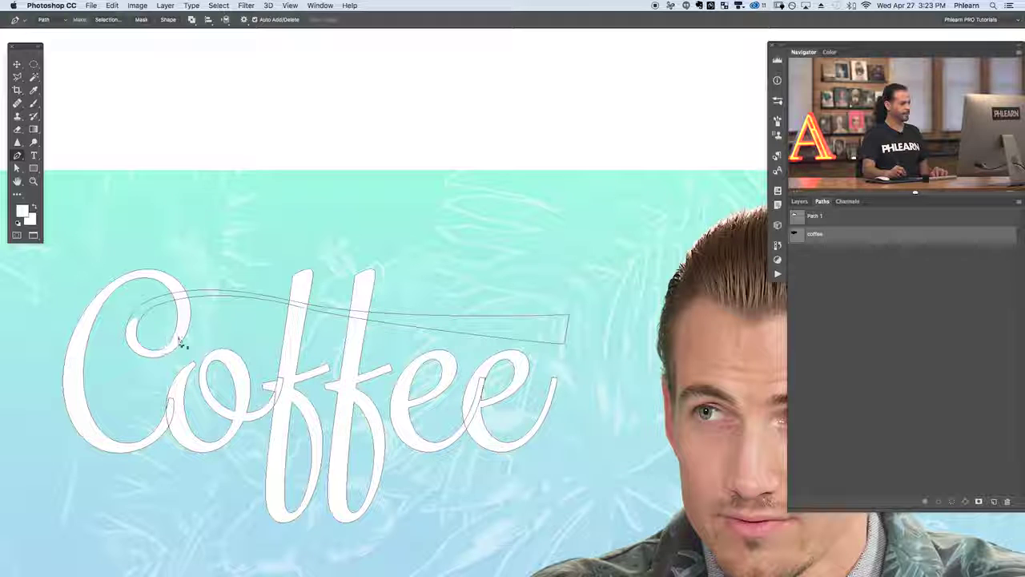
{"action": "left_click_drag", "start_coordinate": [291, 380], "coordinate": [335, 365]}
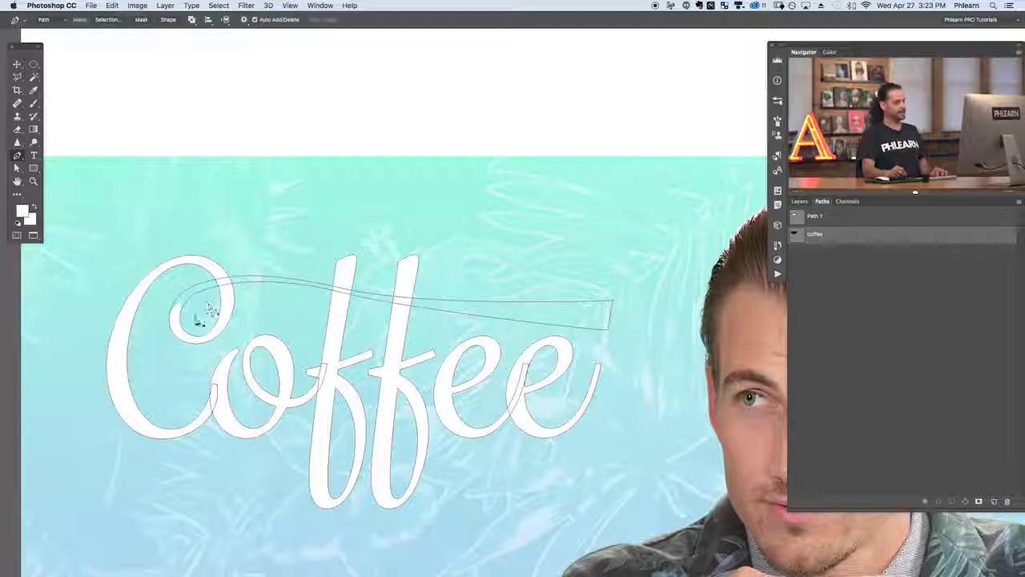
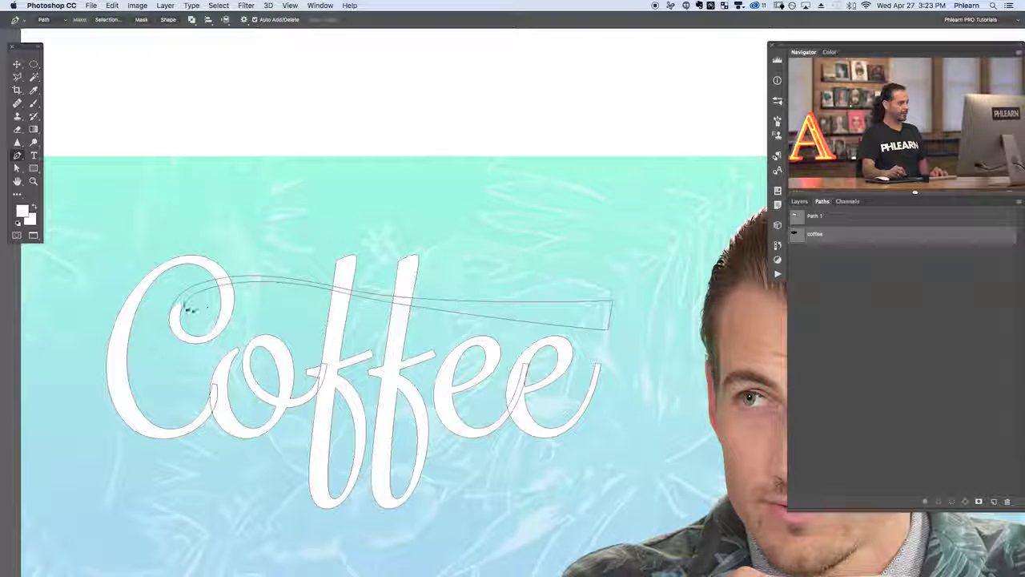
Deselect the coffee path and hide the visible Coffee text layer.
{"action": "left_click", "coordinate": [834, 251]}
{"action": "left_click", "coordinate": [799, 202]}
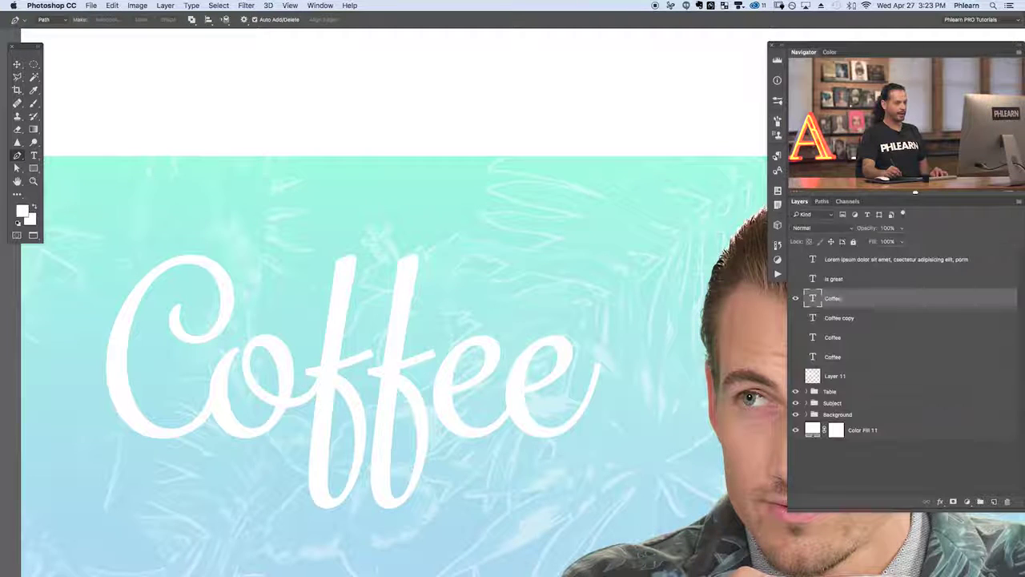
{"action": "left_click", "coordinate": [797, 299]}
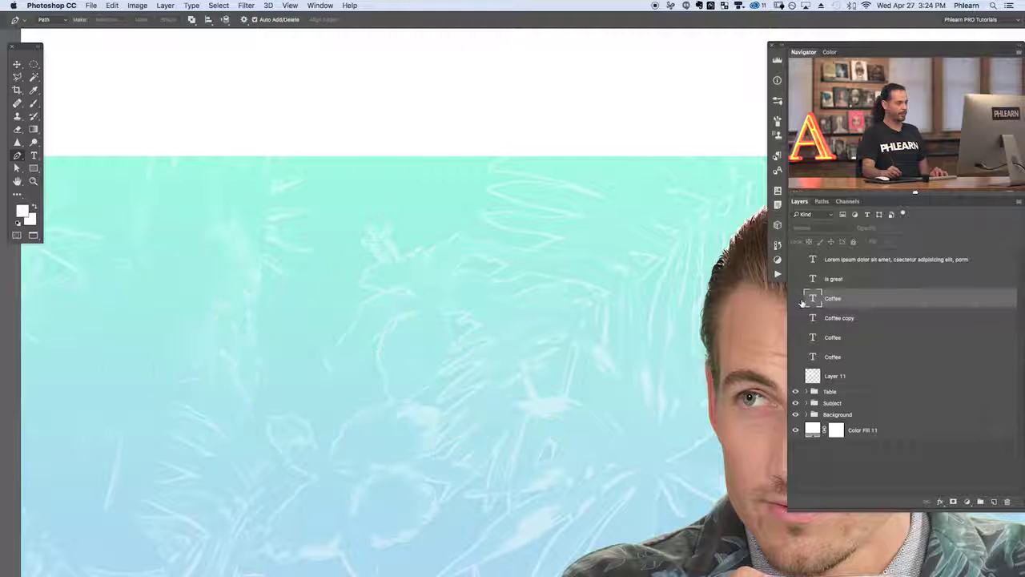
Convert the coffee path into a shape layer and display it in the layer stack.
{"action": "left_click", "coordinate": [822, 201]}
{"action": "left_click", "coordinate": [825, 234]}
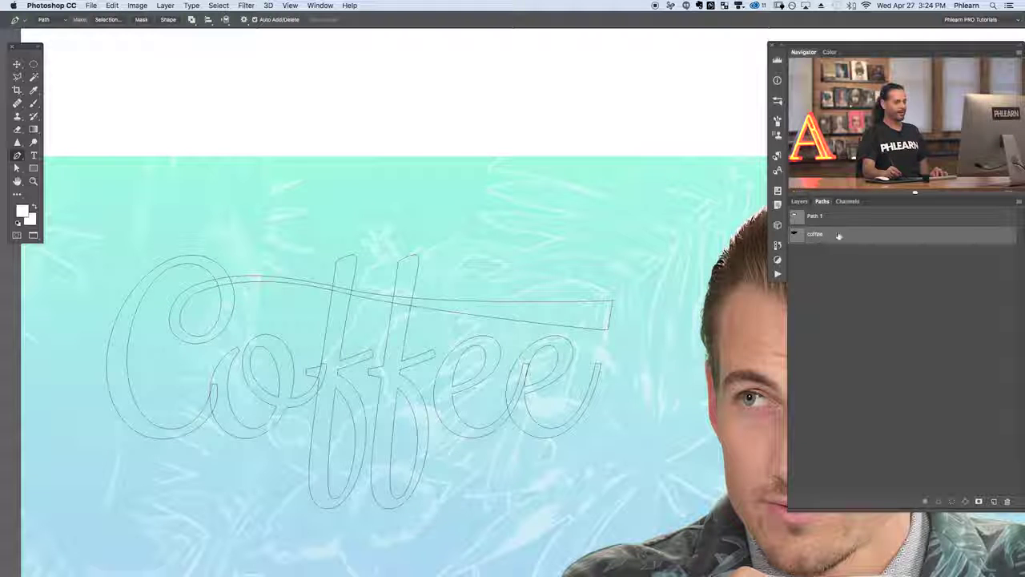
{"action": "right_click", "coordinate": [833, 237]}
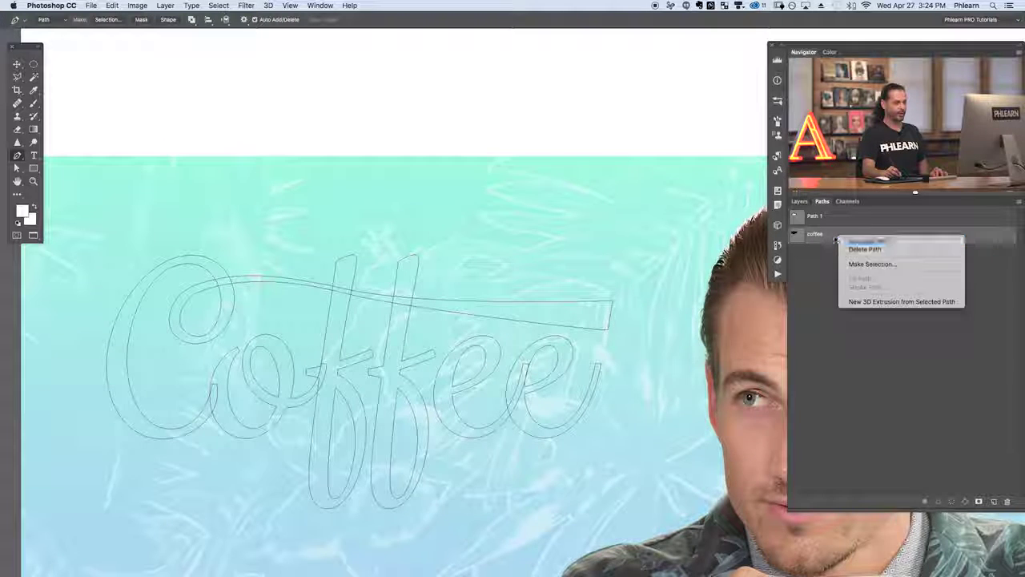
{"action": "left_click", "coordinate": [832, 237]}
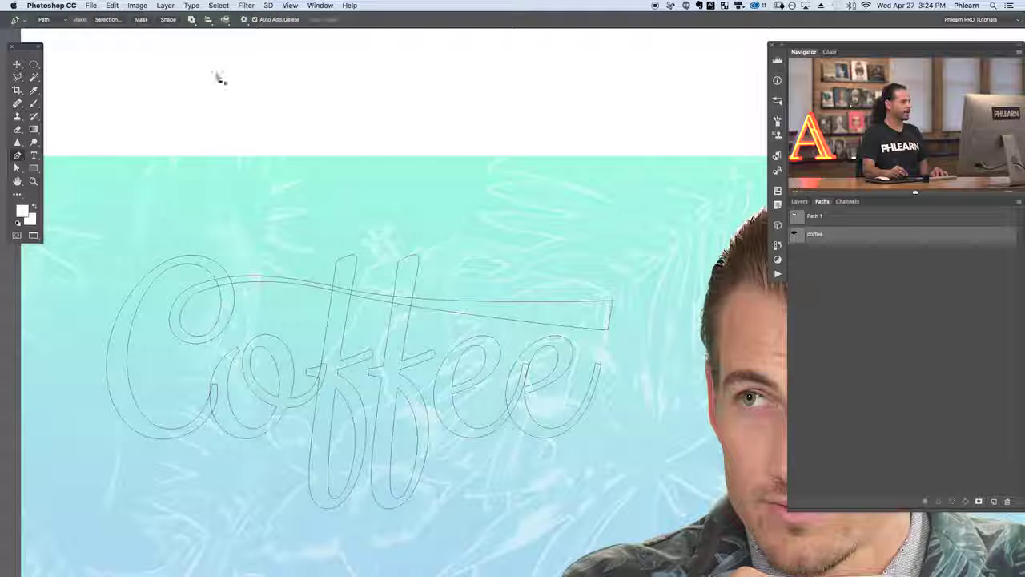
{"action": "left_click", "coordinate": [165, 20]}
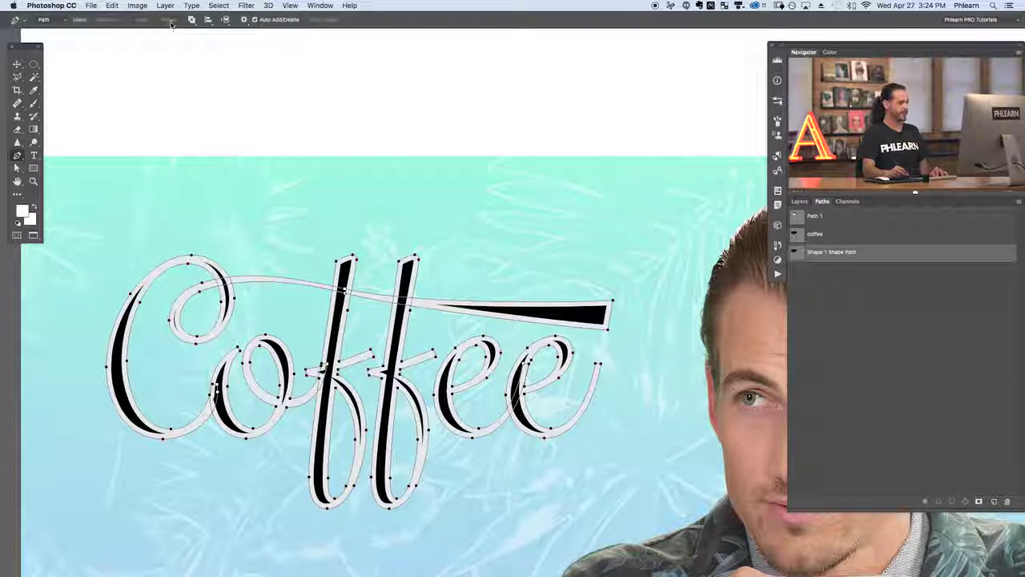
{"action": "left_click", "coordinate": [799, 201]}
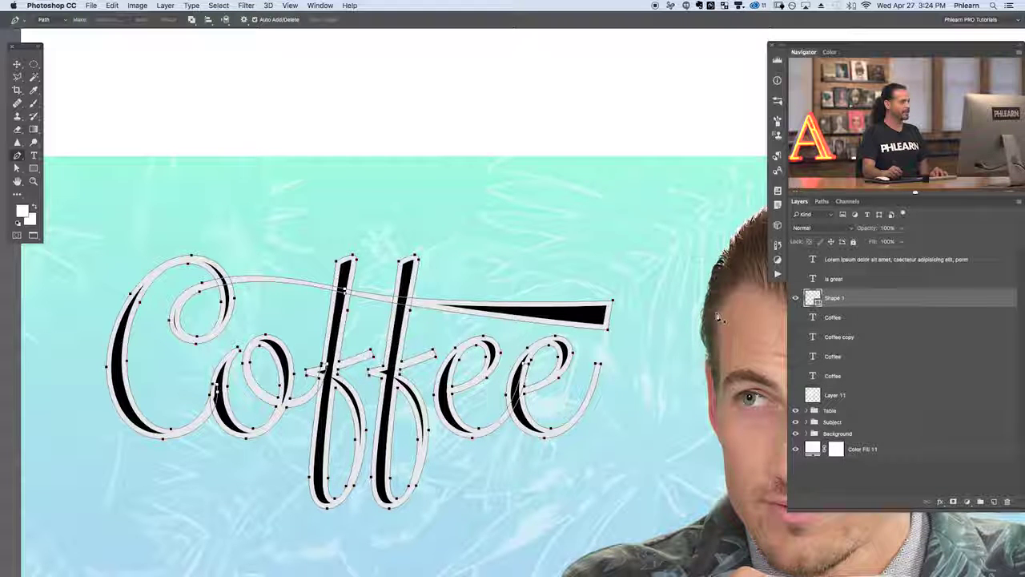
Reduce the Coffee shape's stroke width to 1.84 pt and check the lettering without its path outline.
{"action": "left_click", "coordinate": [34, 169]}
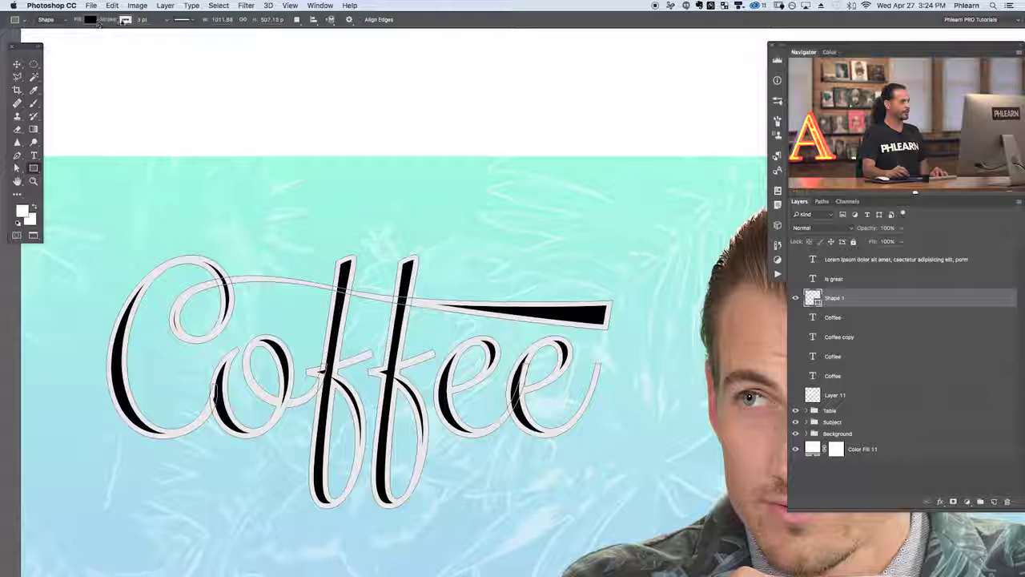
{"action": "left_click", "coordinate": [167, 20]}
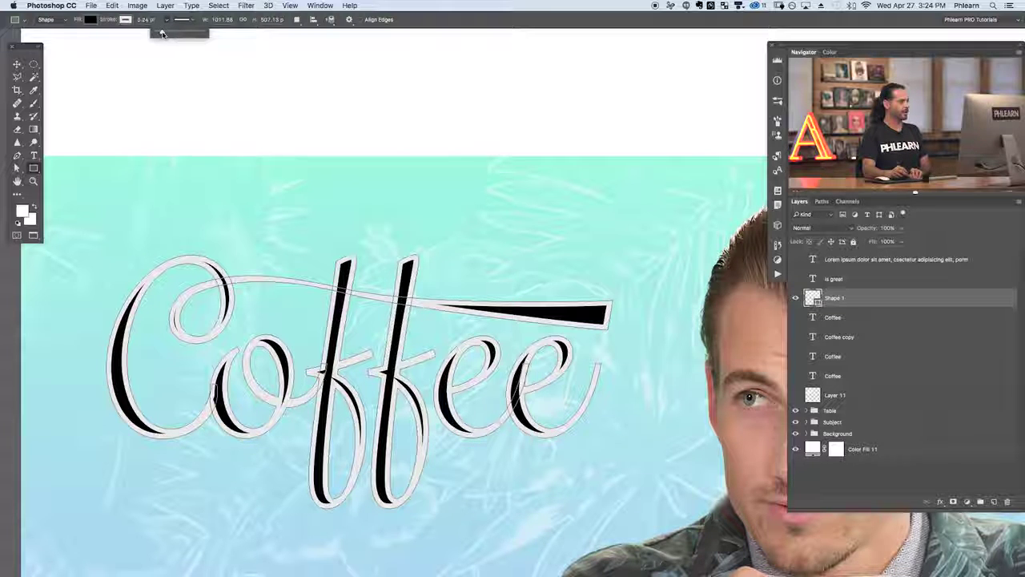
{"action": "left_click_drag", "start_coordinate": [161, 34], "coordinate": [163, 33]}
{"action": "left_click", "coordinate": [126, 20]}
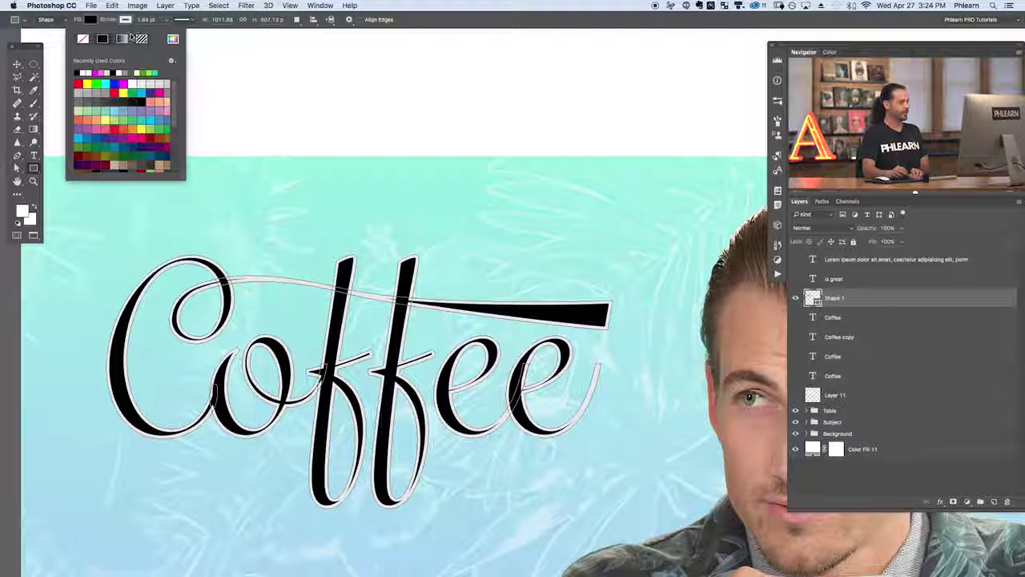
{"action": "left_click", "coordinate": [433, 21]}
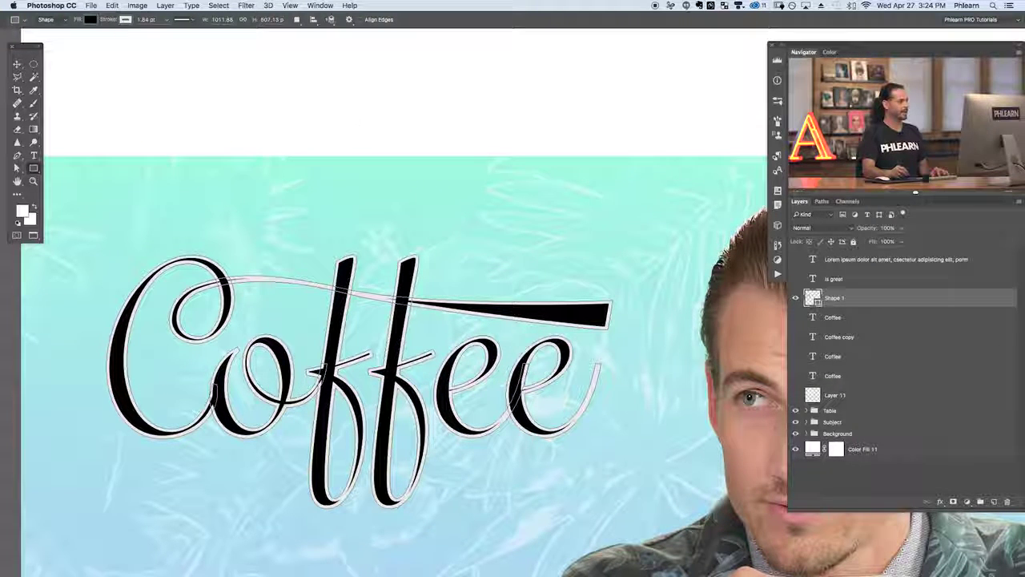
{"action": "left_click", "coordinate": [17, 64]}
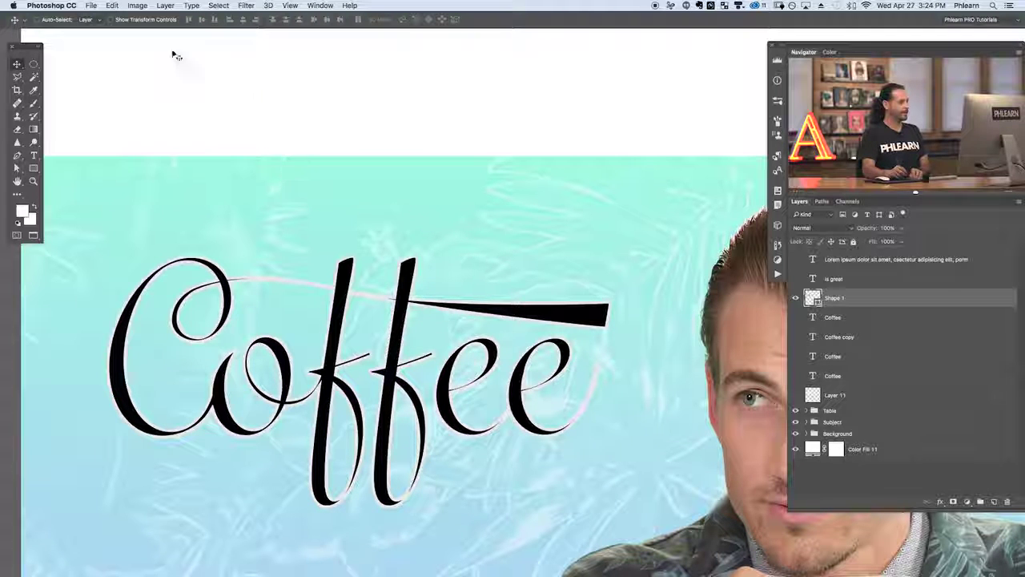
Set the Coffee shape's fill to white and its stroke to none.
{"action": "left_click", "coordinate": [33, 169]}
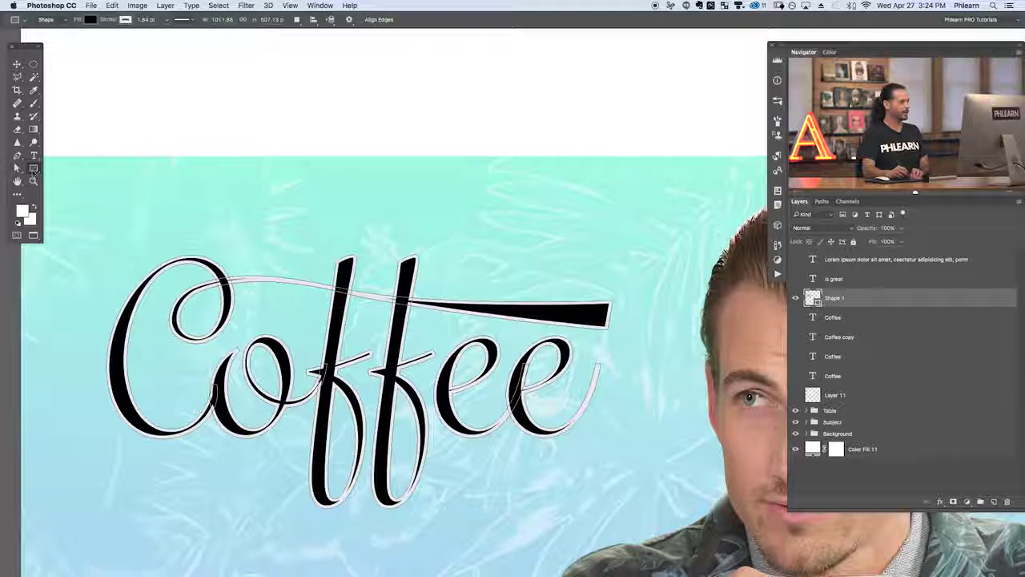
{"action": "left_click", "coordinate": [91, 22]}
{"action": "left_click", "coordinate": [48, 72]}
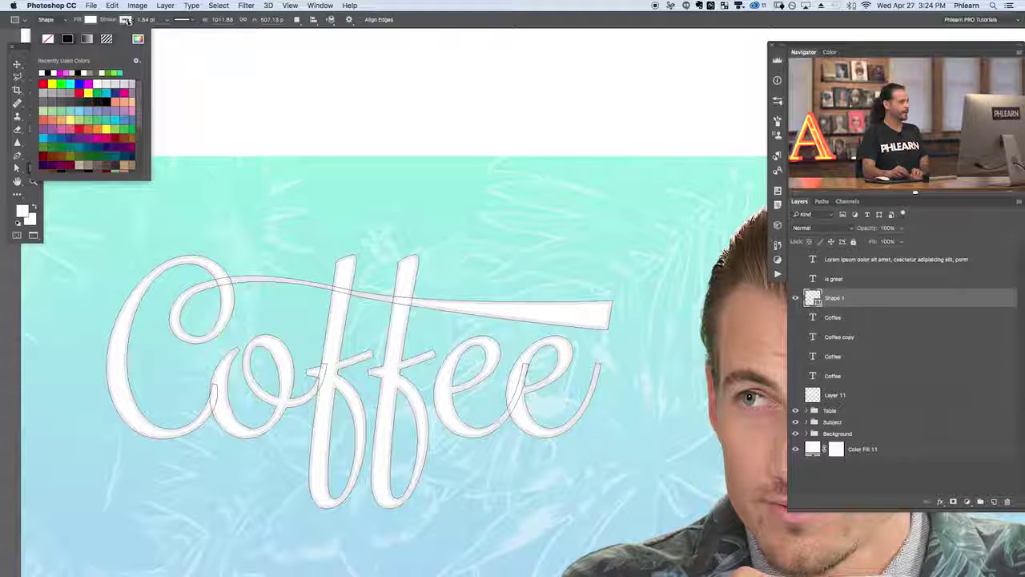
{"action": "left_click", "coordinate": [126, 19]}
{"action": "left_click", "coordinate": [83, 40]}
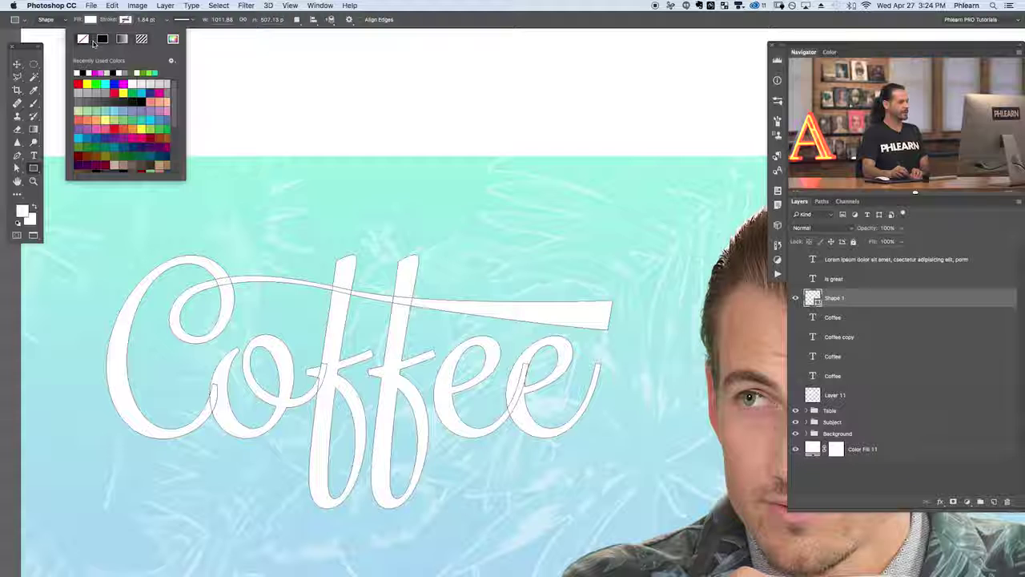
Show the hidden "is great" text layer below the Coffee lettering and select it.
{"action": "left_click", "coordinate": [16, 64]}
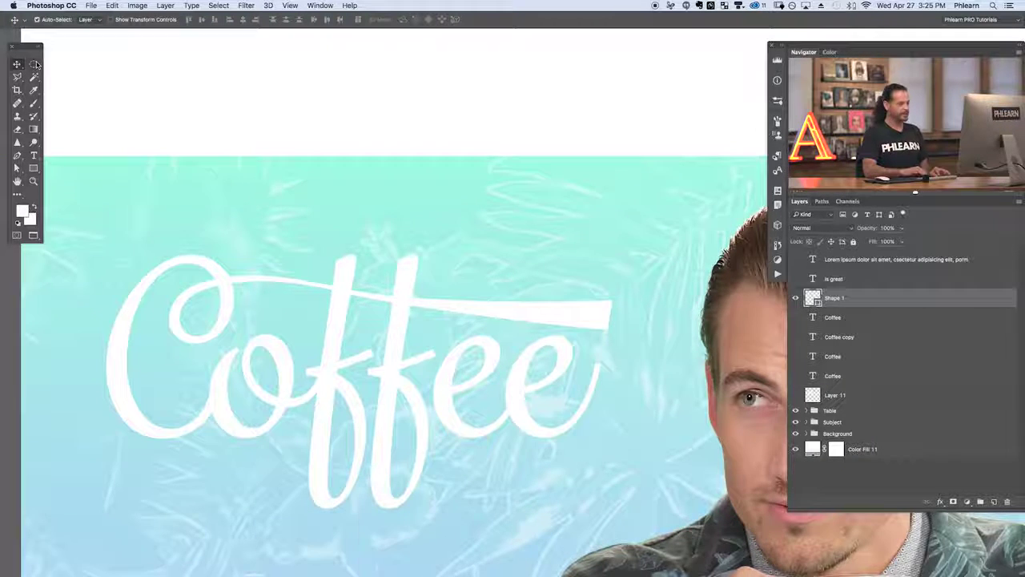
{"action": "key", "text": "super+minus"}
{"action": "scroll", "coordinate": [231, 197], "scroll_direction": "down", "scroll_amount": 5}
{"action": "scroll", "coordinate": [231, 197], "scroll_direction": "right", "scroll_amount": 3}
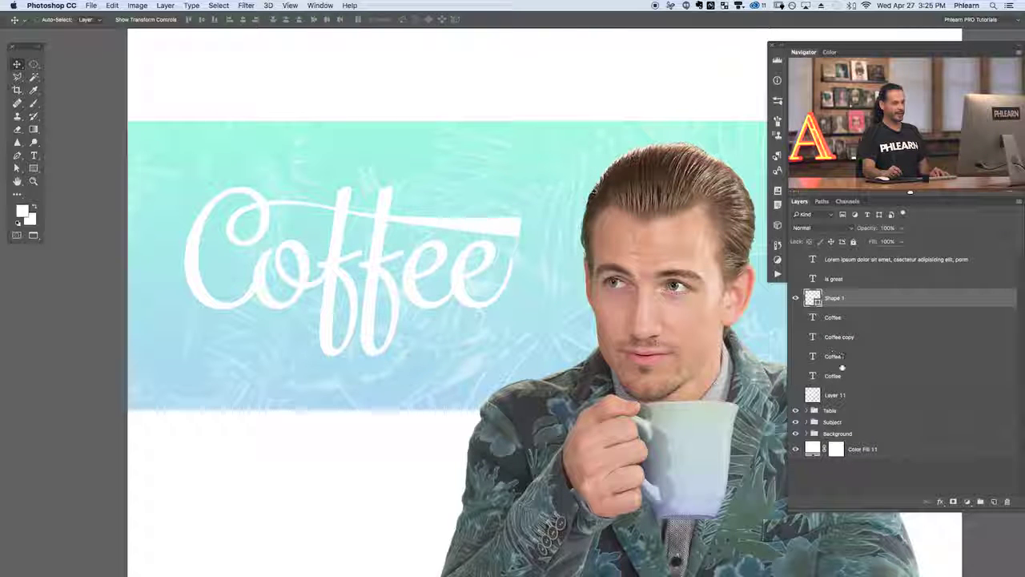
{"action": "left_click", "coordinate": [795, 277]}
{"action": "left_click", "coordinate": [837, 278]}
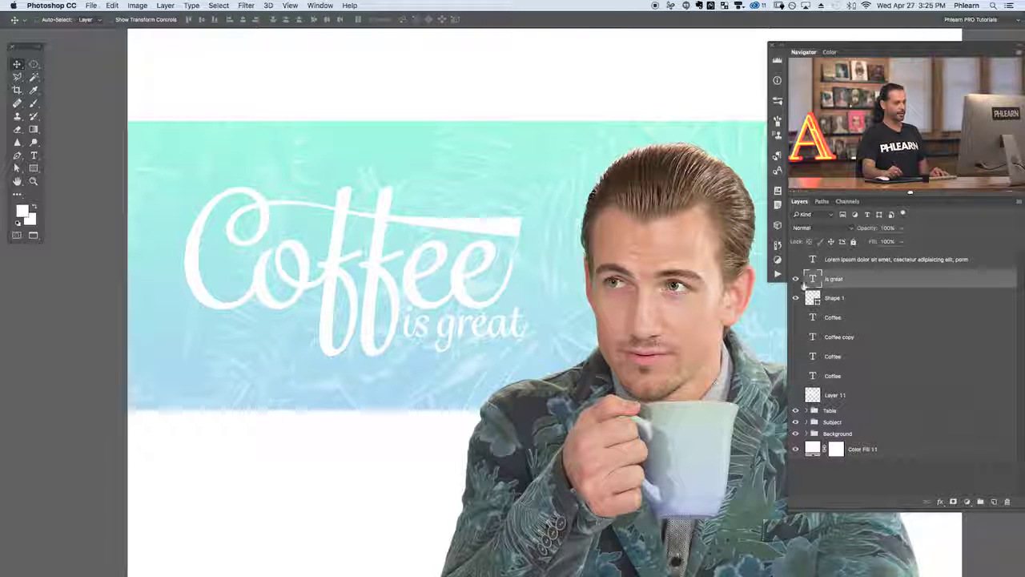
{"action": "left_click_drag", "start_coordinate": [634, 303], "coordinate": [608, 301]}
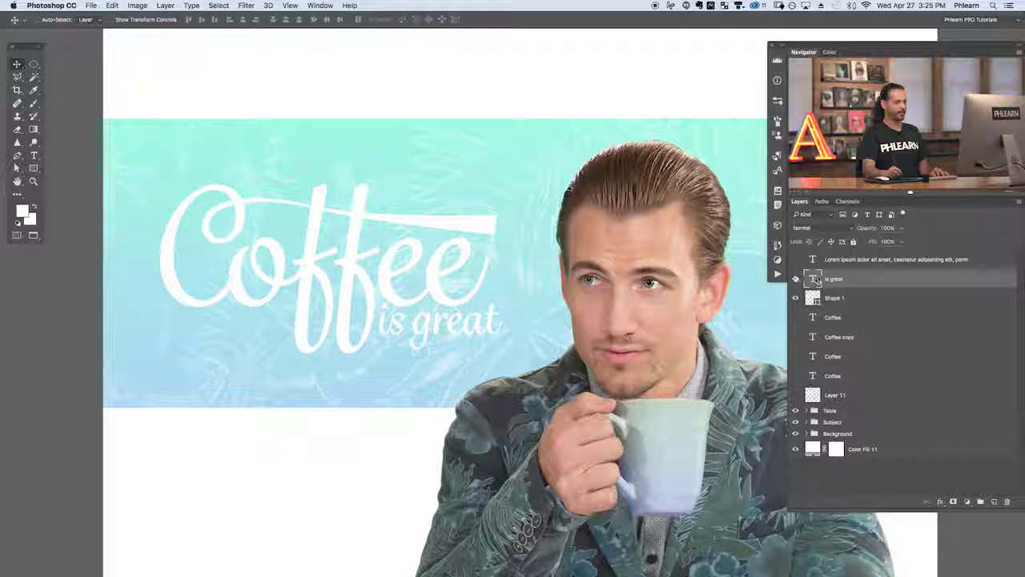
Display the character settings and set the "is great" text's font to Helvetica Neue Bold.
{"action": "left_click", "coordinate": [316, 7]}
{"action": "left_click", "coordinate": [350, 132]}
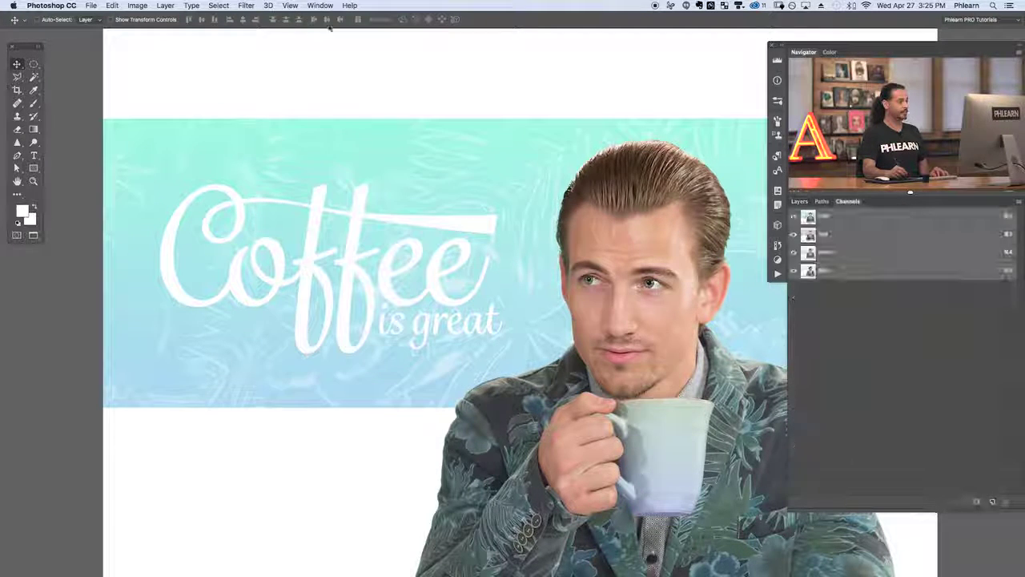
{"action": "left_click", "coordinate": [320, 5]}
{"action": "left_click", "coordinate": [352, 139]}
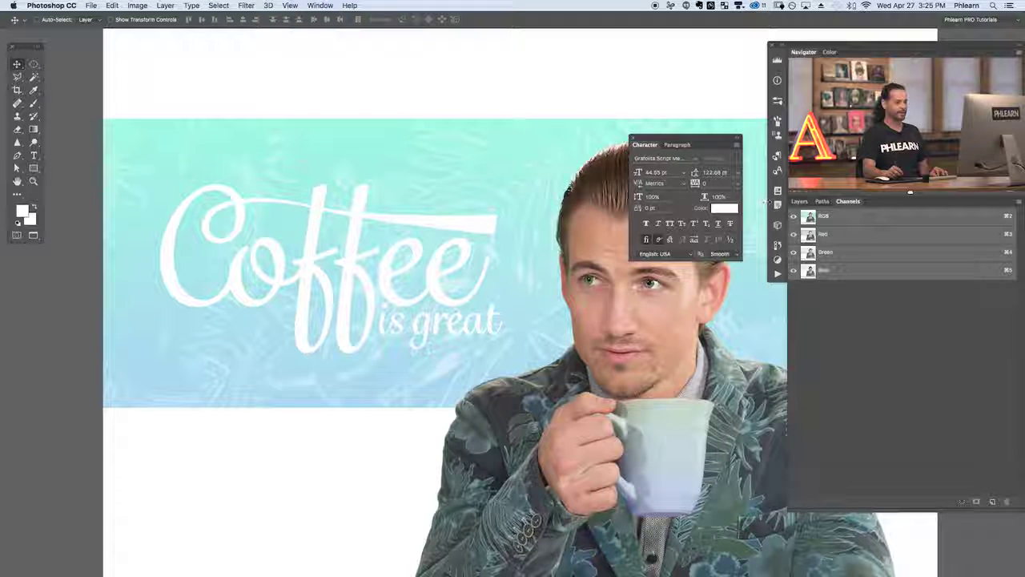
{"action": "left_click", "coordinate": [822, 201]}
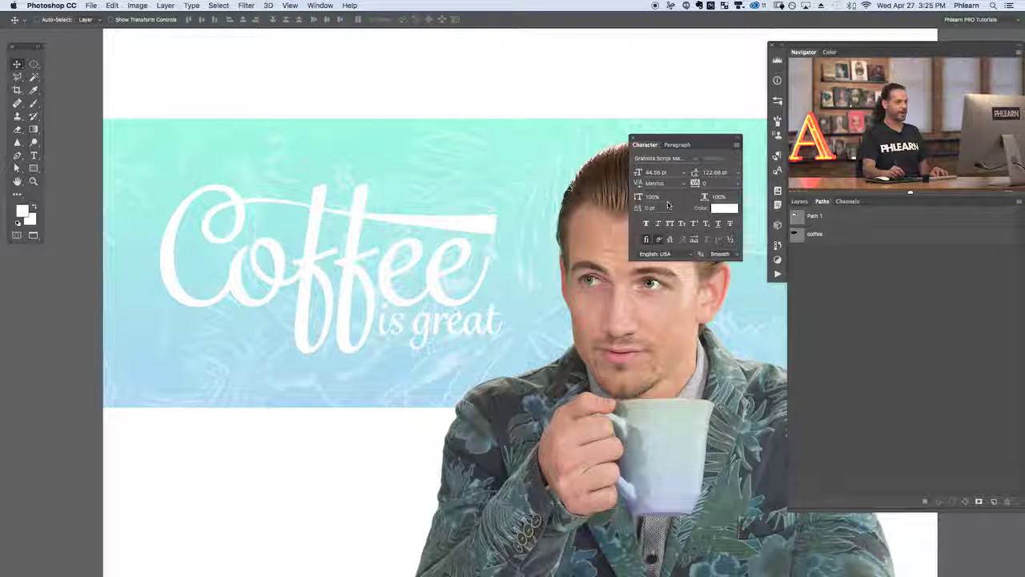
{"action": "left_click", "coordinate": [799, 202]}
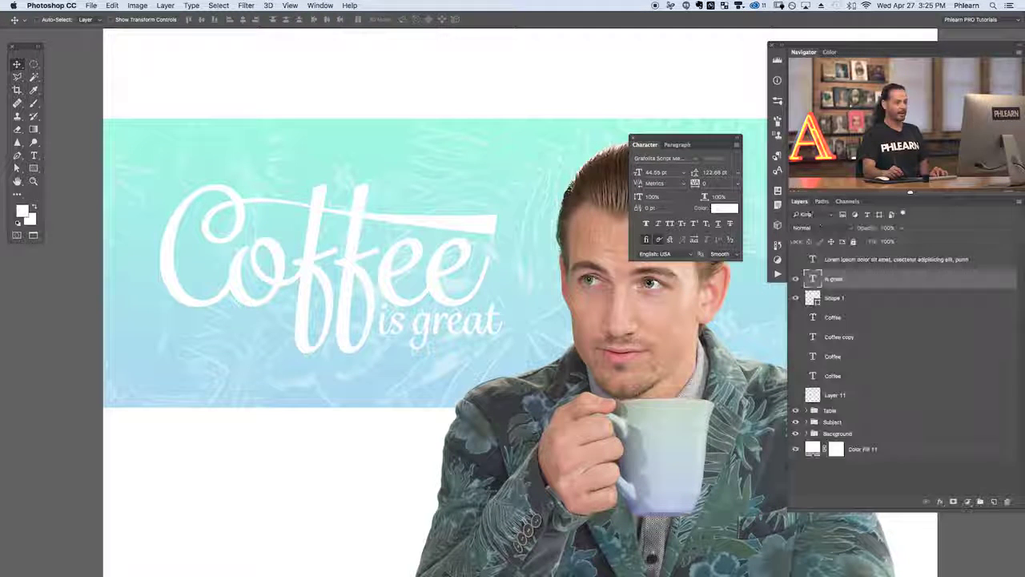
{"action": "left_click", "coordinate": [671, 158]}
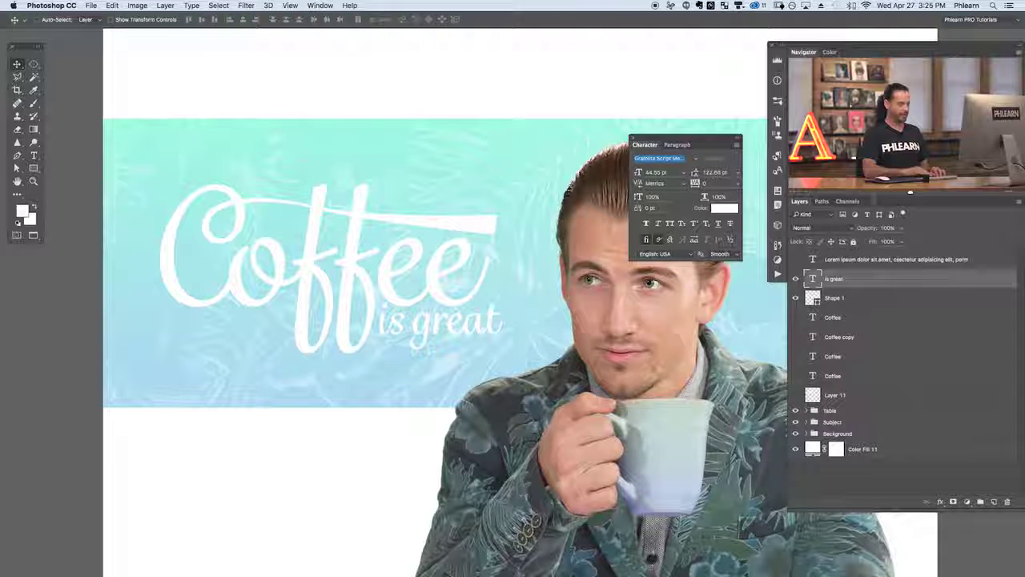
{"action": "type", "text": "he"}
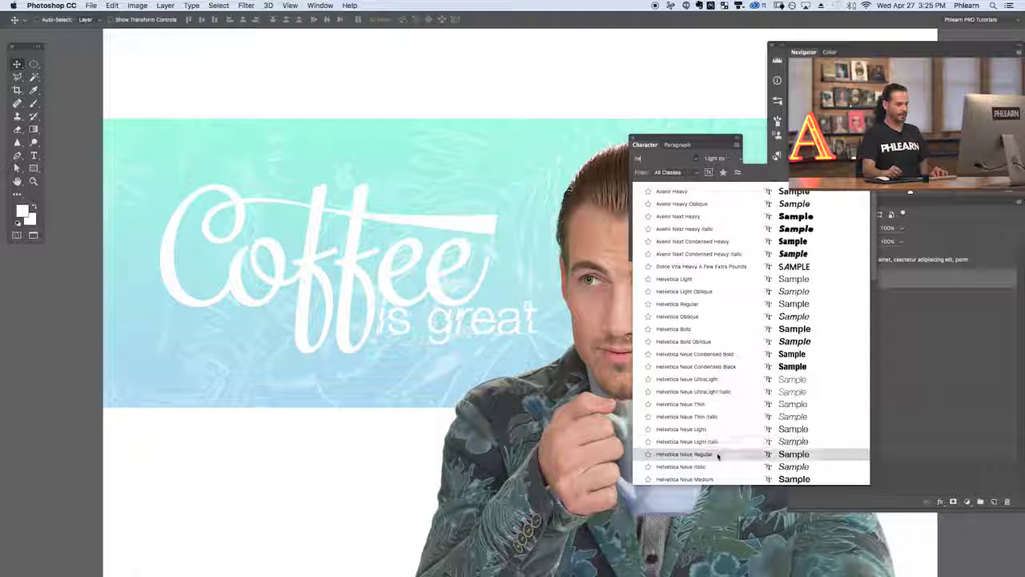
{"action": "left_click", "coordinate": [715, 453]}
{"action": "left_click", "coordinate": [737, 158]}
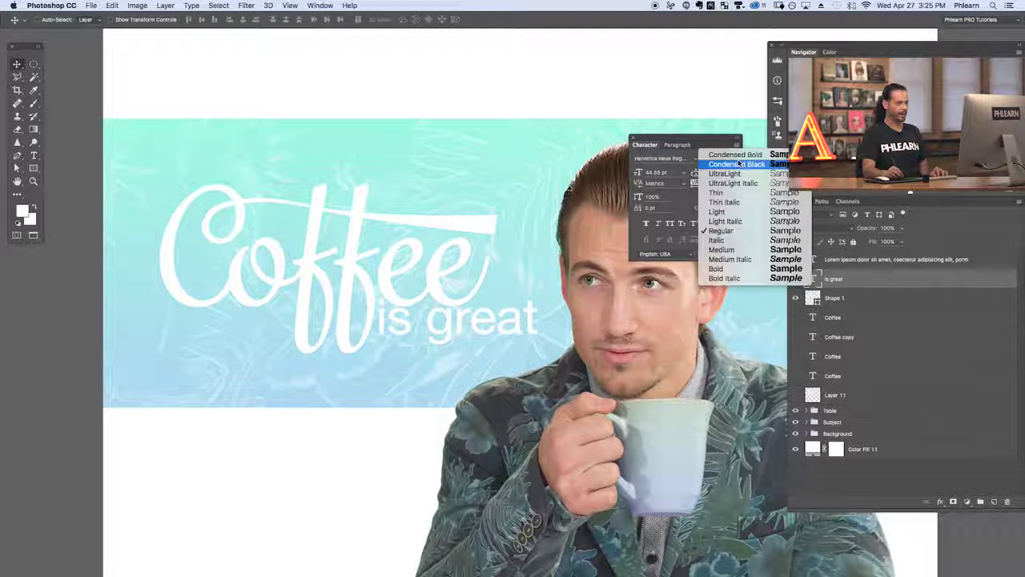
{"action": "left_click", "coordinate": [717, 266]}
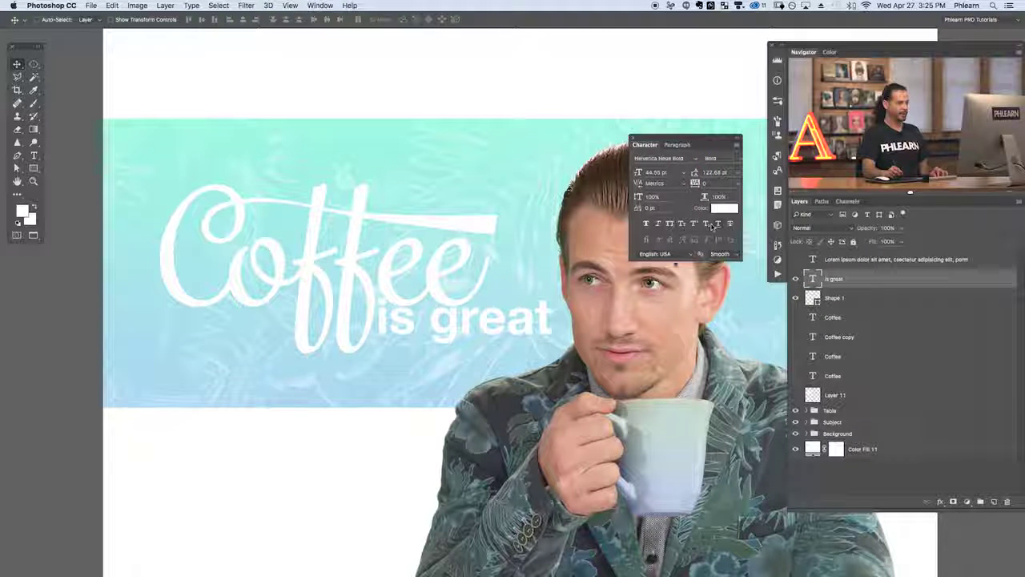
Make the "is great" text all caps at 20.55 pt and nudge it into place under the final letters of Coffee.
{"action": "left_click", "coordinate": [669, 225]}
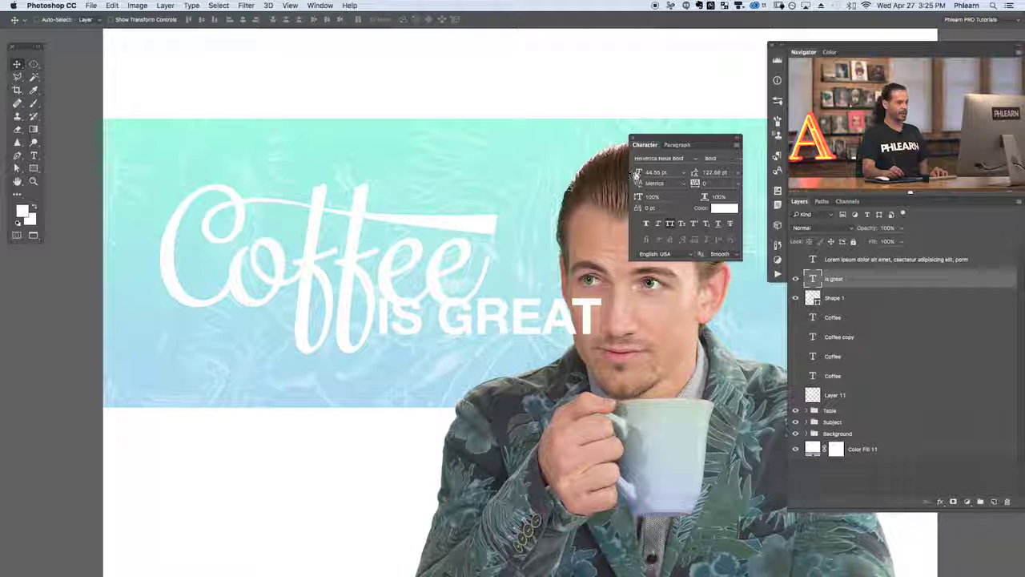
{"action": "left_click_drag", "start_coordinate": [641, 176], "coordinate": [639, 177]}
{"action": "left_click_drag", "start_coordinate": [639, 173], "coordinate": [639, 176]}
{"action": "left_click_drag", "start_coordinate": [502, 357], "coordinate": [513, 361]}
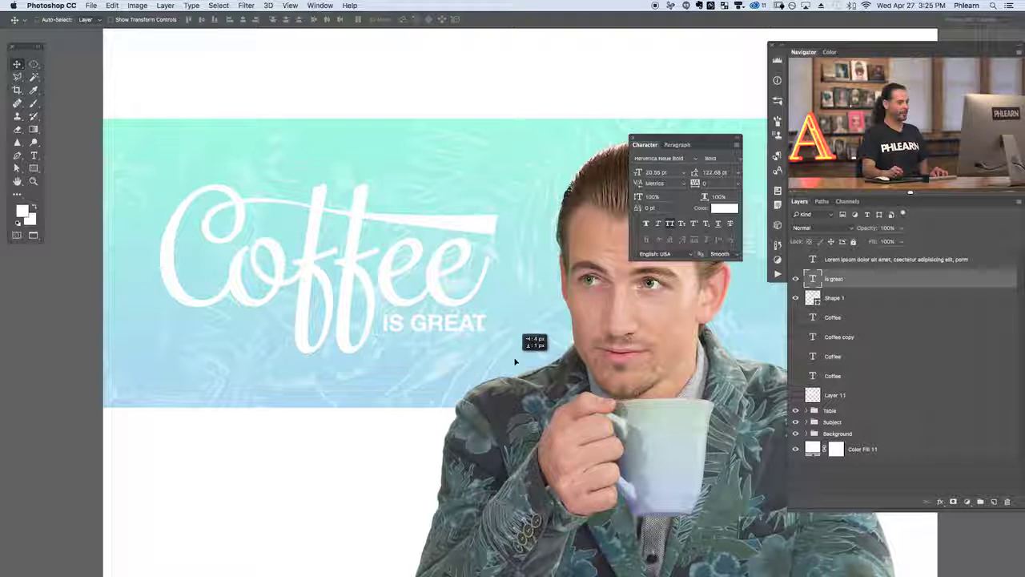
{"action": "left_click", "coordinate": [633, 138]}
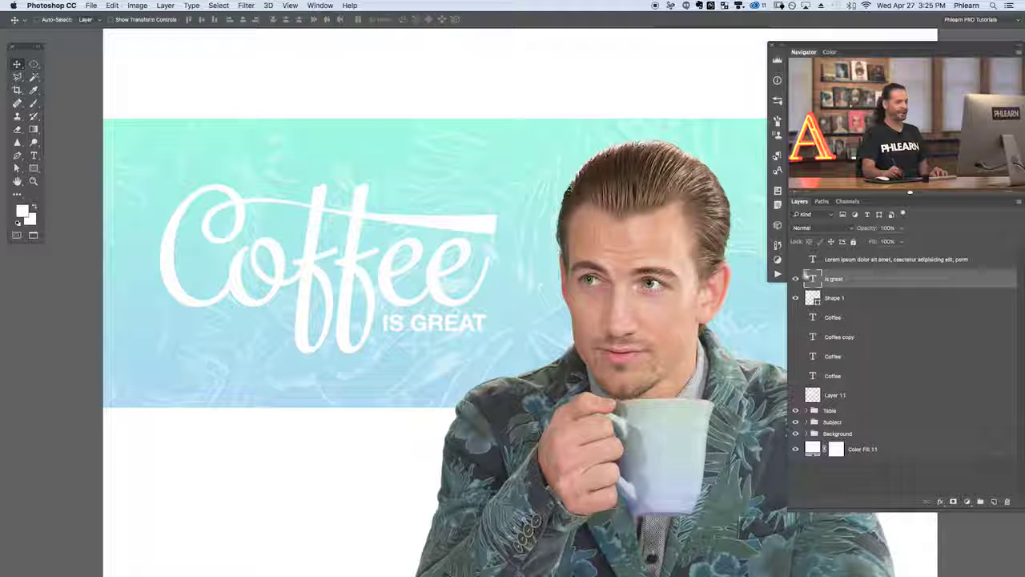
Group the "is great" text layer together with the Coffee shape layer.
{"action": "left_click", "coordinate": [809, 300], "text": "shift"}
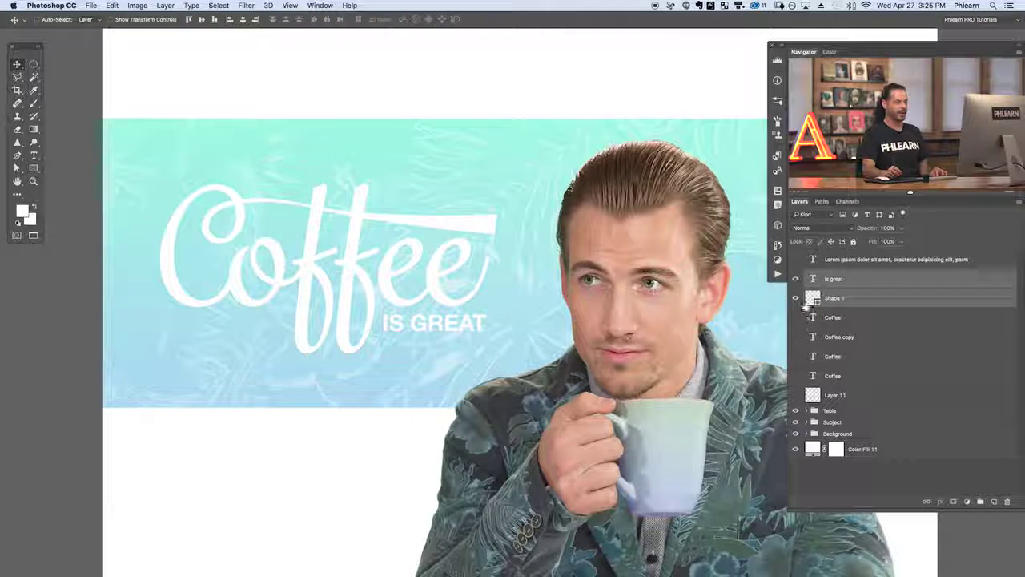
{"action": "left_click_drag", "start_coordinate": [469, 340], "coordinate": [493, 340]}
{"action": "left_click", "coordinate": [848, 302]}
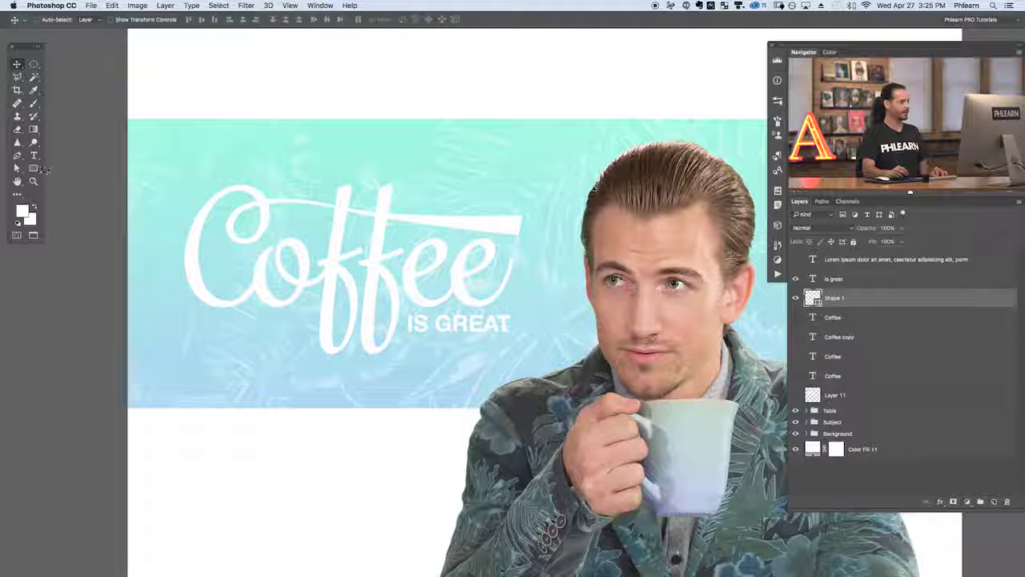
{"action": "left_click", "coordinate": [33, 168]}
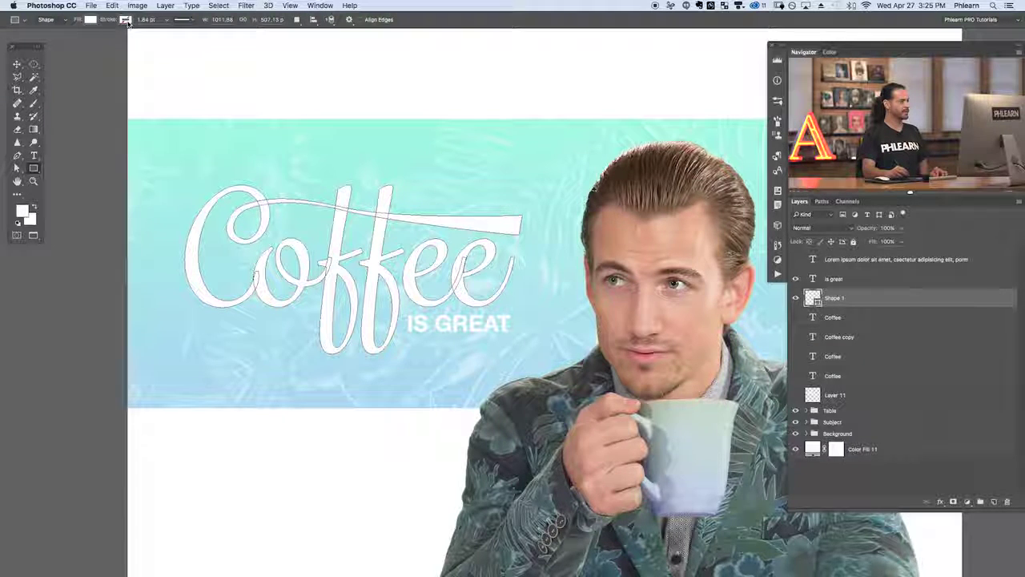
{"action": "left_click", "coordinate": [853, 279], "text": "shift"}
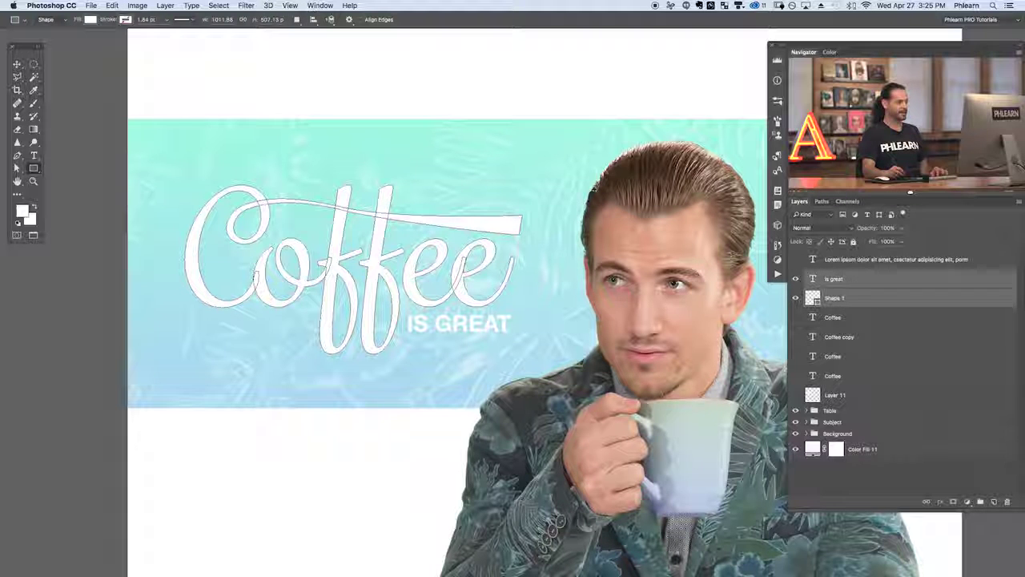
{"action": "key", "text": "super+g"}
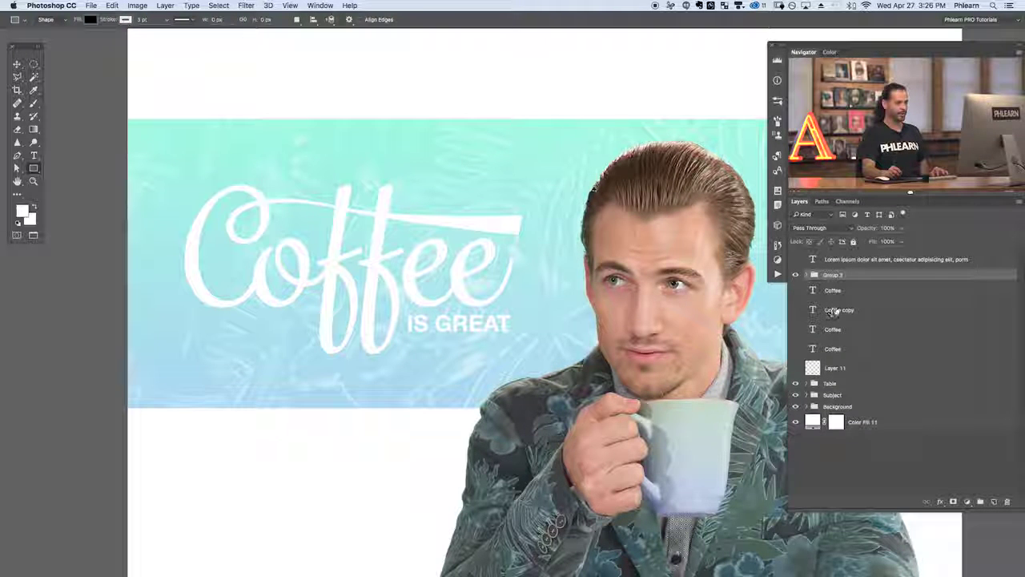
Move the lettering group slightly up and to the right on the banner, and view the whole composition in full screen.
{"action": "key", "text": "v"}
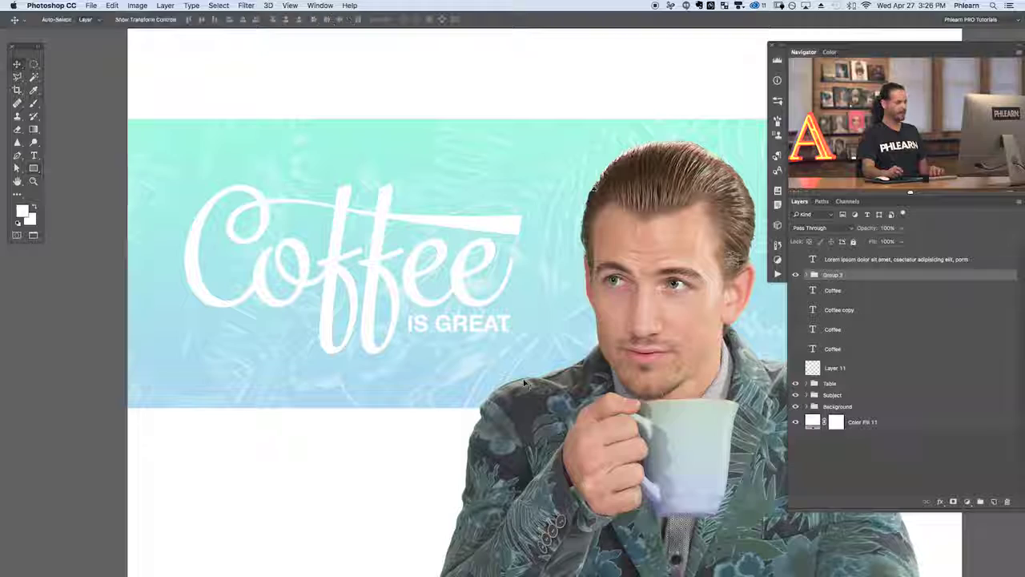
{"action": "mouse_move", "coordinate": [534, 396]}
{"action": "left_mouse_down"}
{"action": "mouse_move", "coordinate": [536, 297]}
{"action": "mouse_move", "coordinate": [549, 377]}
{"action": "mouse_move", "coordinate": [538, 385]}
{"action": "left_mouse_up"}
{"action": "left_click_drag", "start_coordinate": [630, 411], "coordinate": [607, 399]}
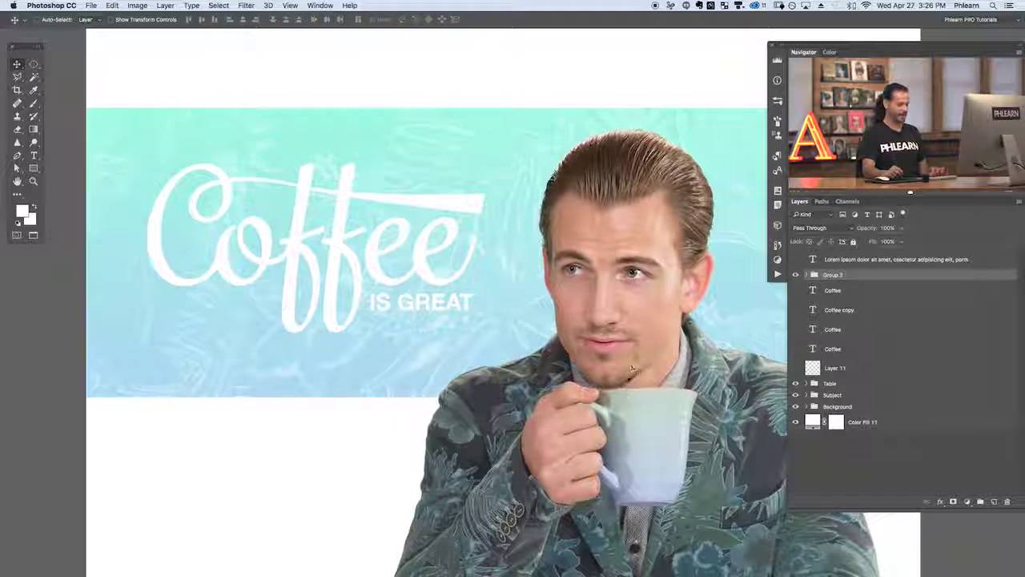
{"action": "key", "text": "f"}
{"action": "key", "text": "super+0"}
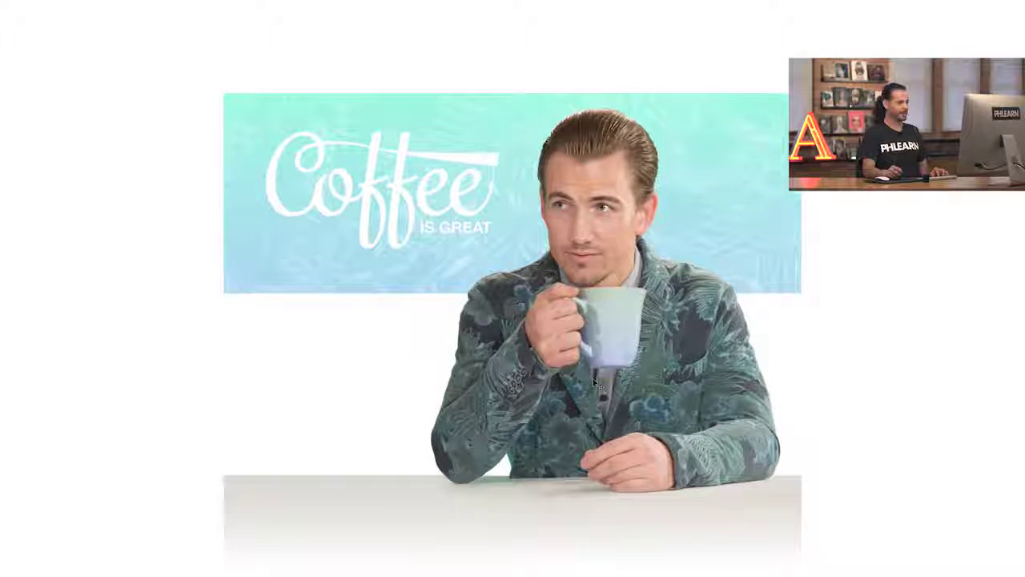